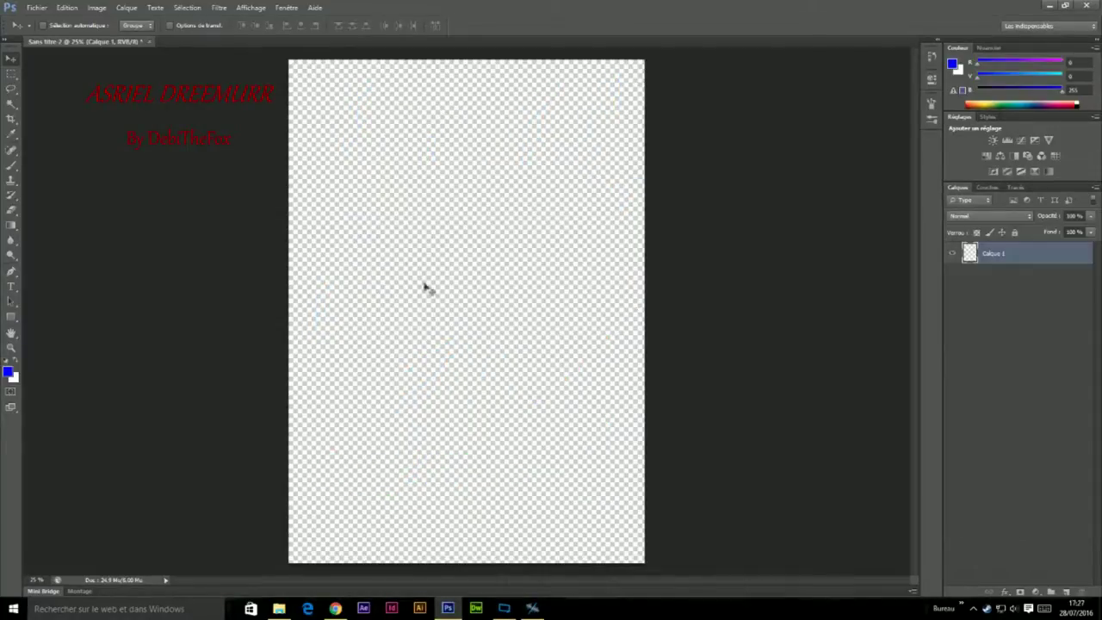
- Draw the first blue snout stroke with the Brush and zoom the canvas to 33%
key(b)
mouse_move(468, 266)
mouse_down()
mouse_move(436, 318)
mouse_move(442, 366)
mouse_up()
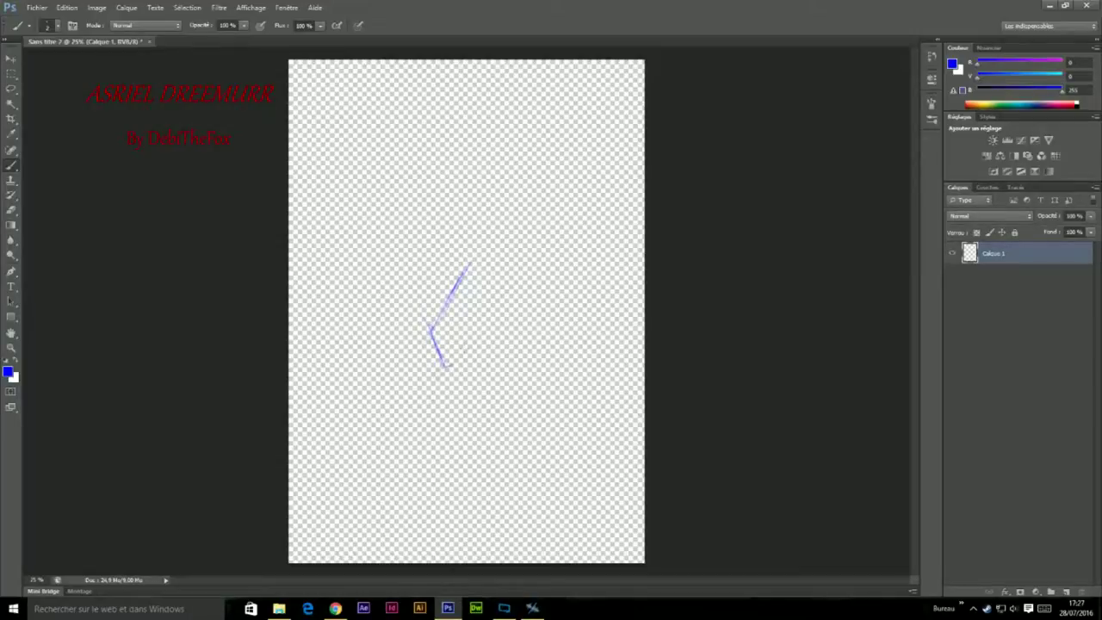
key(ctrl+plus)
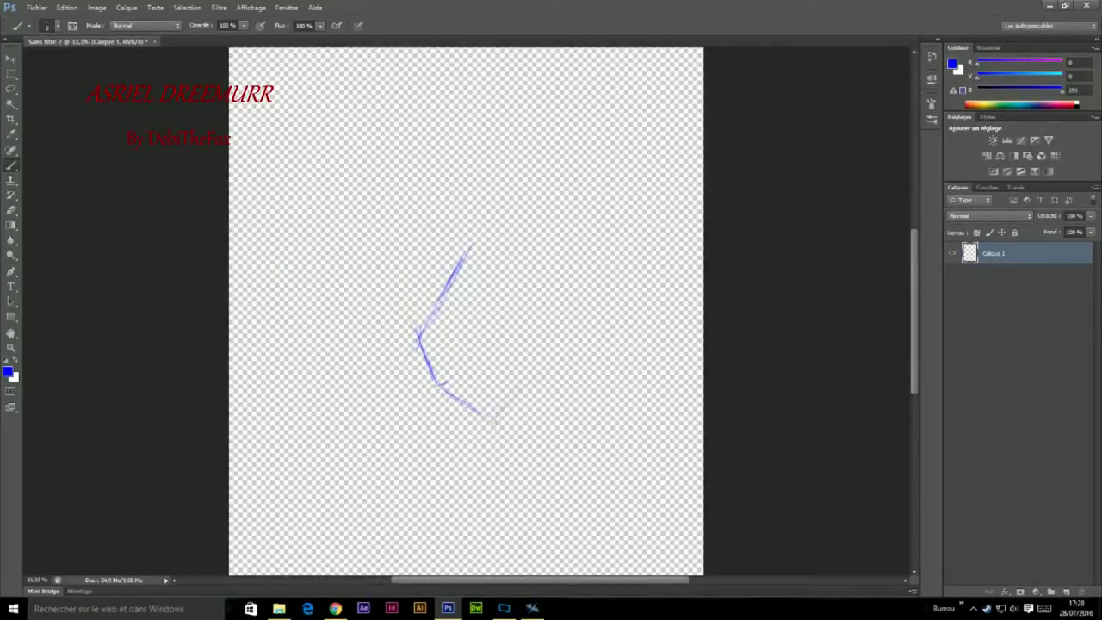
- Search images for 'asriel dreemurr', view the rainbow reference, and return to Photoshop
text(asriel dreemurr)
key(Return)
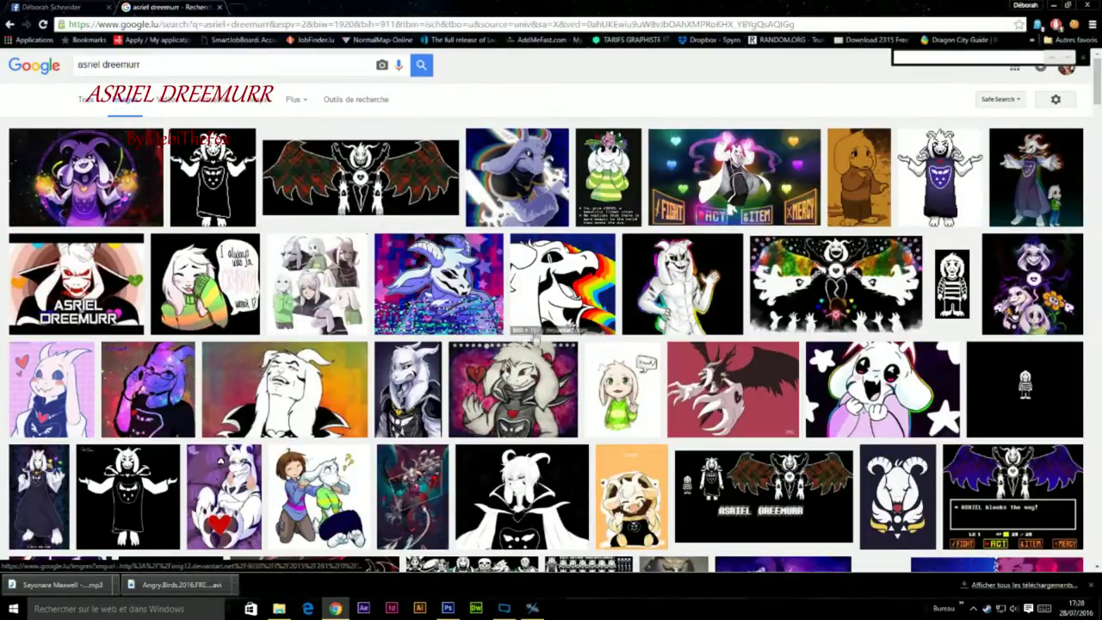
click(521, 172)
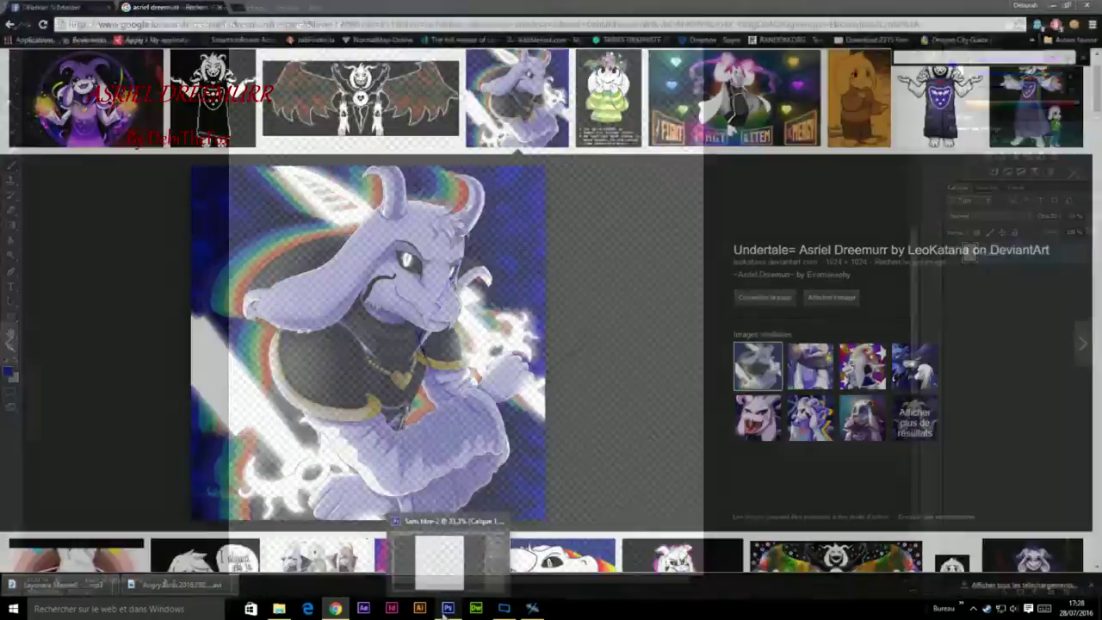
click(448, 608)
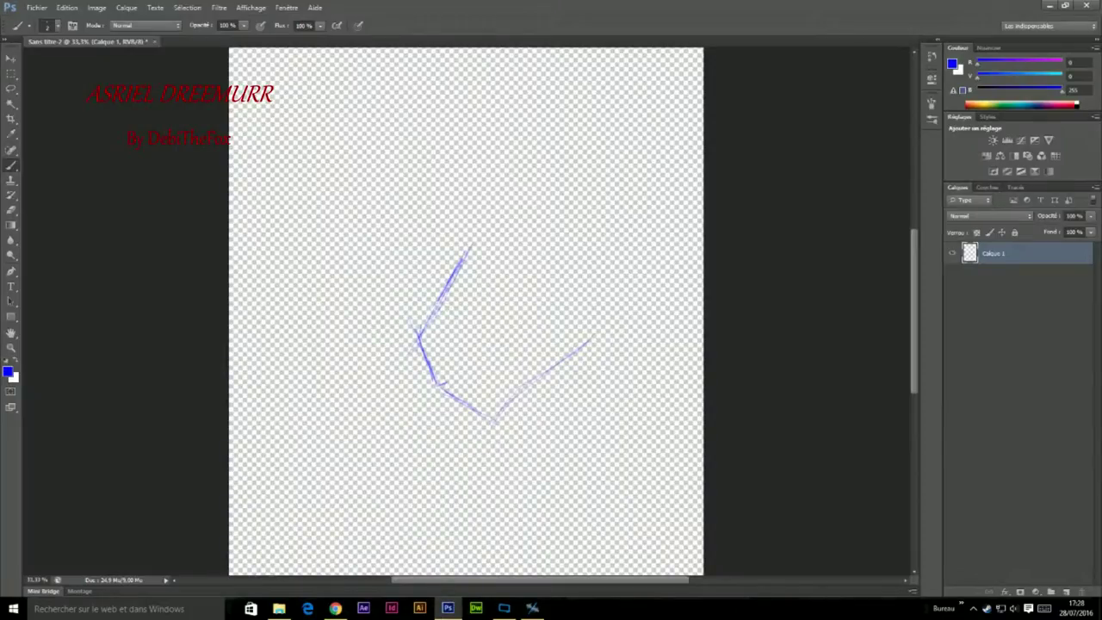
- Sketch the jaw line and the vertical back-of-cheek line in blue
drag(517, 397, 551, 366)
drag(599, 265, 600, 324)
drag(600, 284, 590, 342)
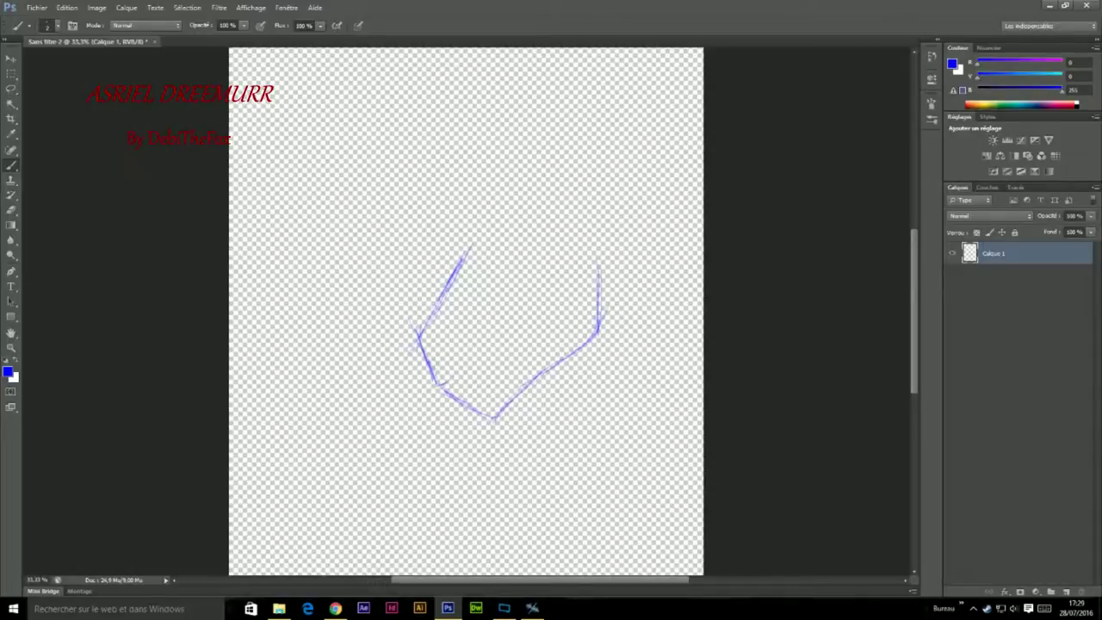
- Lasso the right part of the sketch and nudge it up and left
key(l)
drag(577, 230, 435, 426)
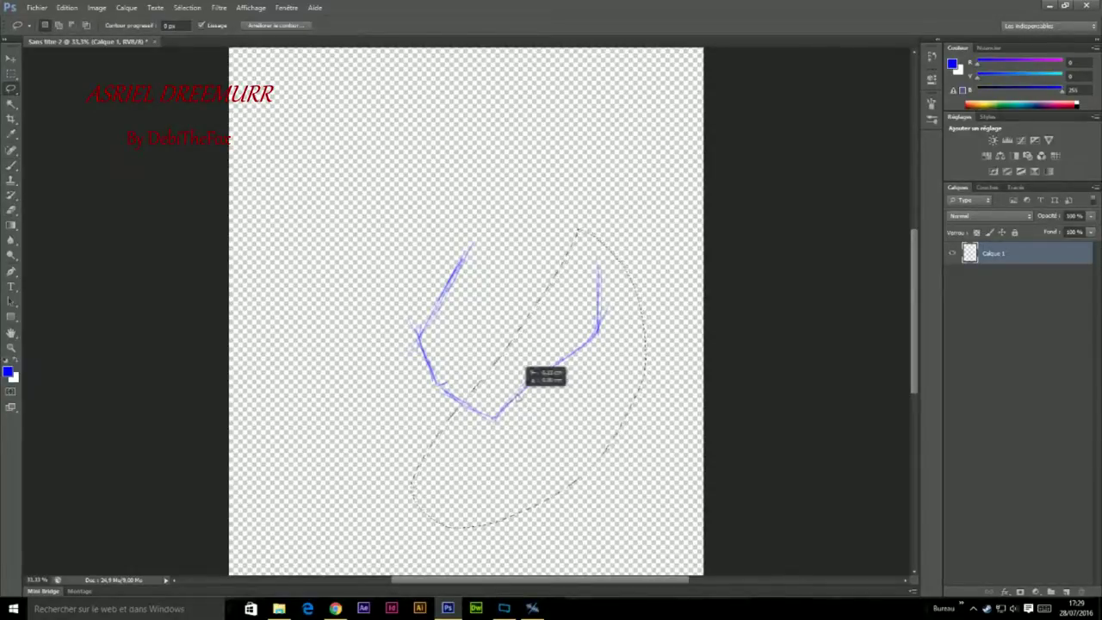
key(v)
drag(542, 373, 529, 364)
key(Return)
key(l)
- Add mouth and lower-jaw strokes and extend the face line over the forehead
key(b)
drag(448, 388, 467, 363)
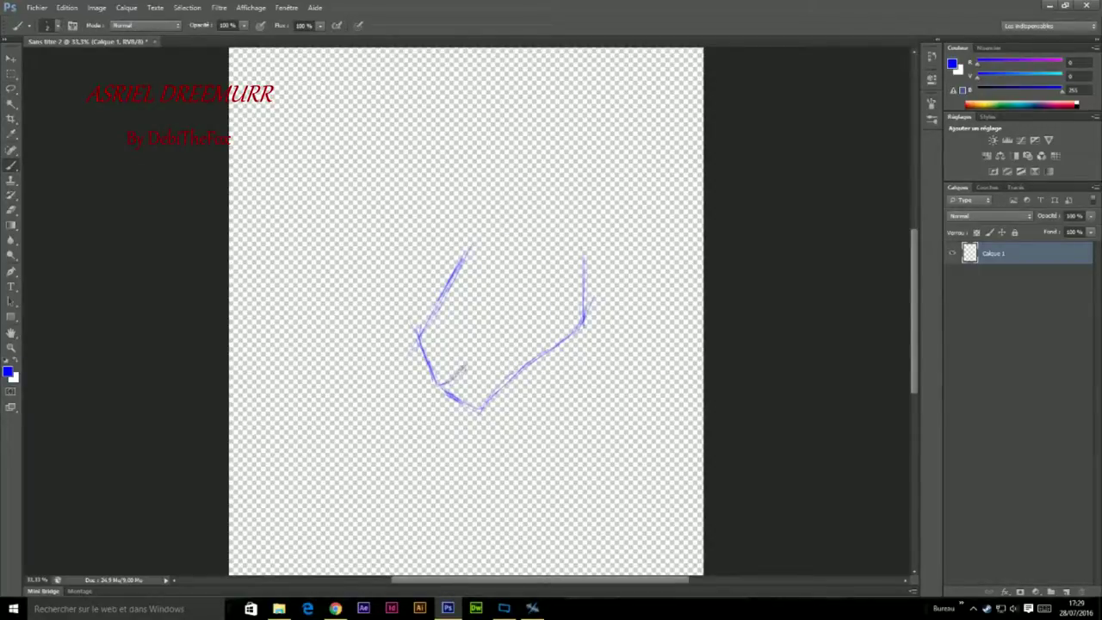
drag(507, 317, 478, 356)
drag(517, 291, 481, 351)
mouse_move(461, 274)
mouse_down()
mouse_move(453, 222)
mouse_move(505, 148)
mouse_up()
drag(453, 205, 513, 146)
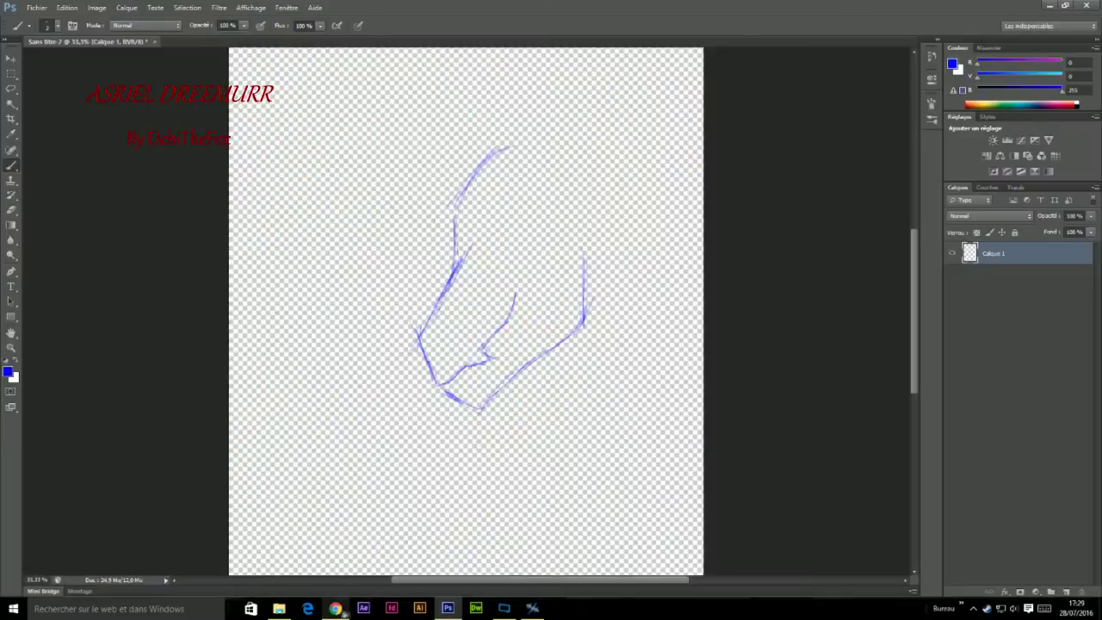
- Resize the brush, then sketch the front of the face and the rounded back of the skull
right_click(450, 321)
key(Return)
drag(453, 293, 427, 338)
drag(451, 293, 418, 342)
mouse_move(509, 145)
mouse_down()
mouse_move(568, 145)
mouse_move(660, 249)
mouse_move(579, 345)
mouse_up()
- Check the rainbow Asriel reference in the browser, then sketch an ear shape inside the head
scroll(534, 327, up, 3)
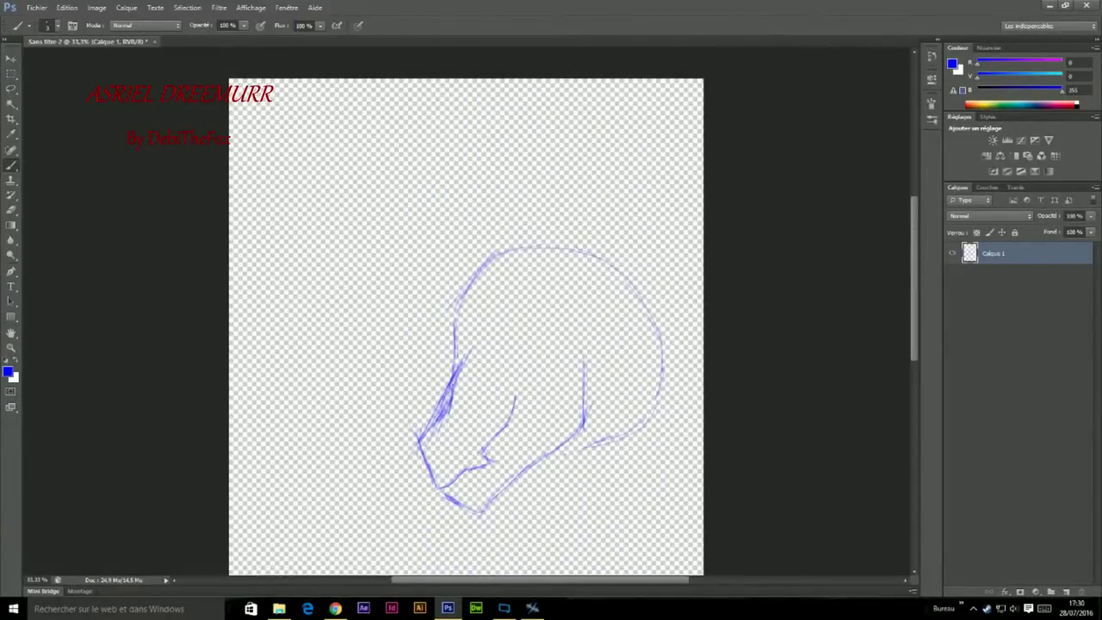
click(336, 609)
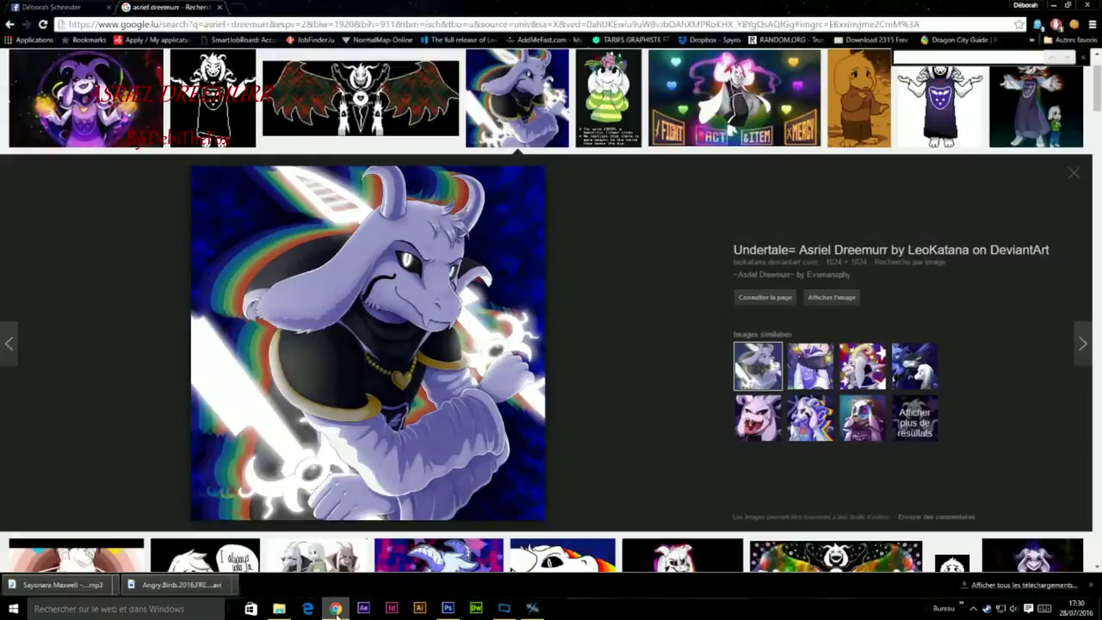
key(alt+Tab)
mouse_move(502, 338)
mouse_down()
mouse_move(525, 260)
mouse_move(512, 379)
mouse_move(530, 325)
mouse_move(524, 286)
mouse_up()
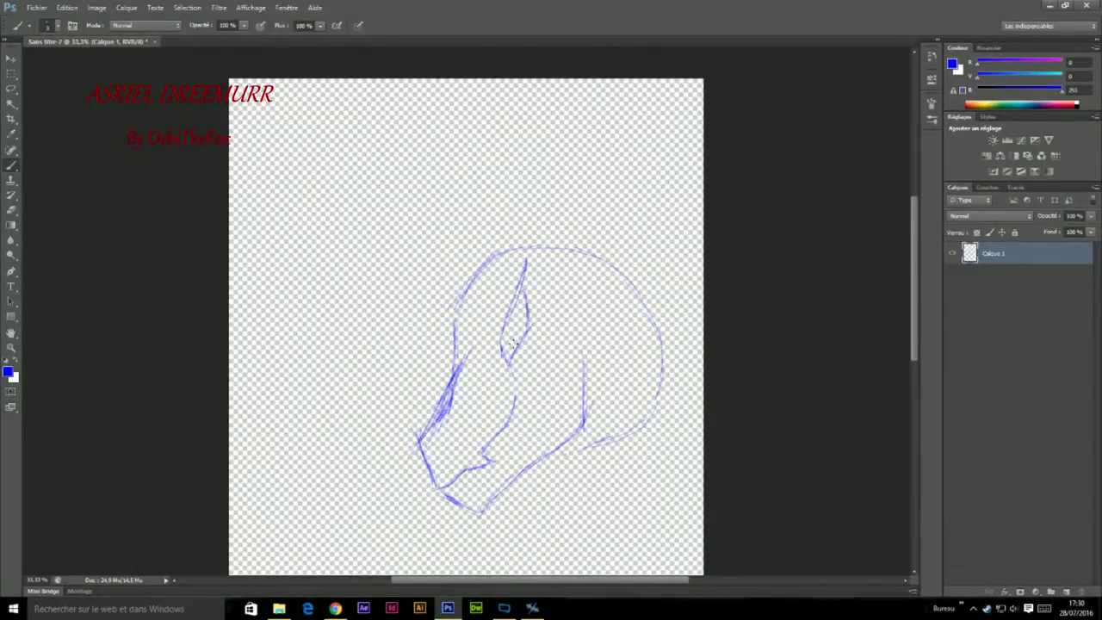
- Erase the ear strokes with a resized eraser
key(e)
drag(508, 371, 526, 297)
right_click(520, 337)
drag(615, 355, 646, 354)
key(Return)
mouse_move(525, 259)
mouse_down()
mouse_move(504, 340)
mouse_move(438, 422)
mouse_move(418, 469)
mouse_move(408, 452)
mouse_move(459, 325)
mouse_up()
- Redraw the snout contour and brow line, then shift the drawing up and left
key(b)
drag(543, 319, 680, 379)
mouse_move(555, 266)
mouse_down()
mouse_move(603, 258)
mouse_move(703, 284)
mouse_up()
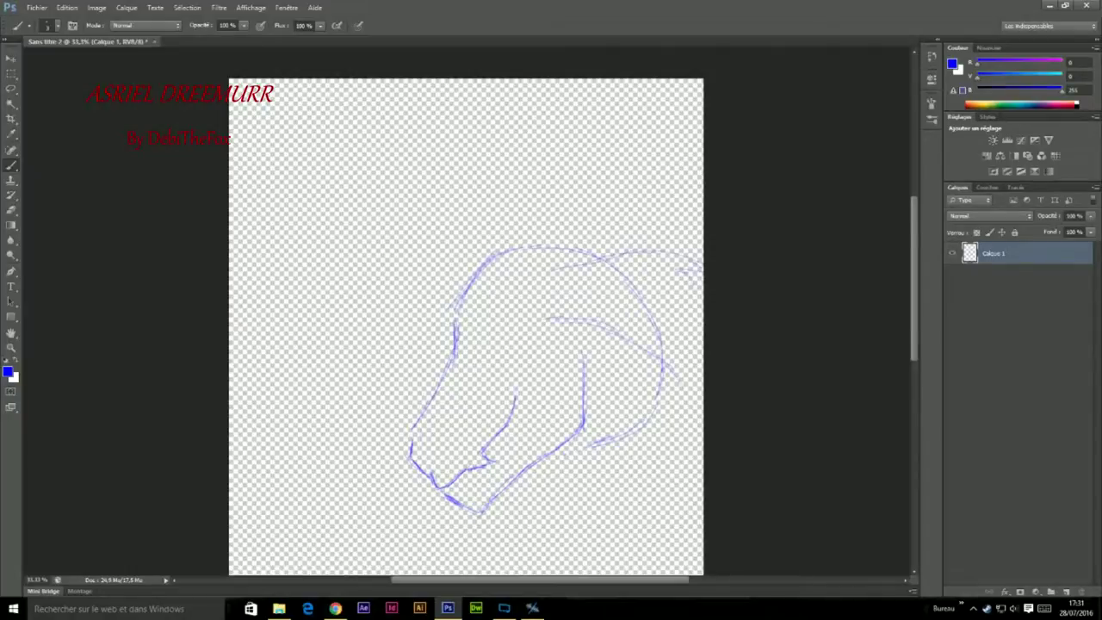
key(v)
drag(511, 345, 404, 273)
- Add faint strokes at the upper right and nudge the whole sketch down and right
key(b)
drag(579, 205, 638, 250)
drag(635, 316, 603, 349)
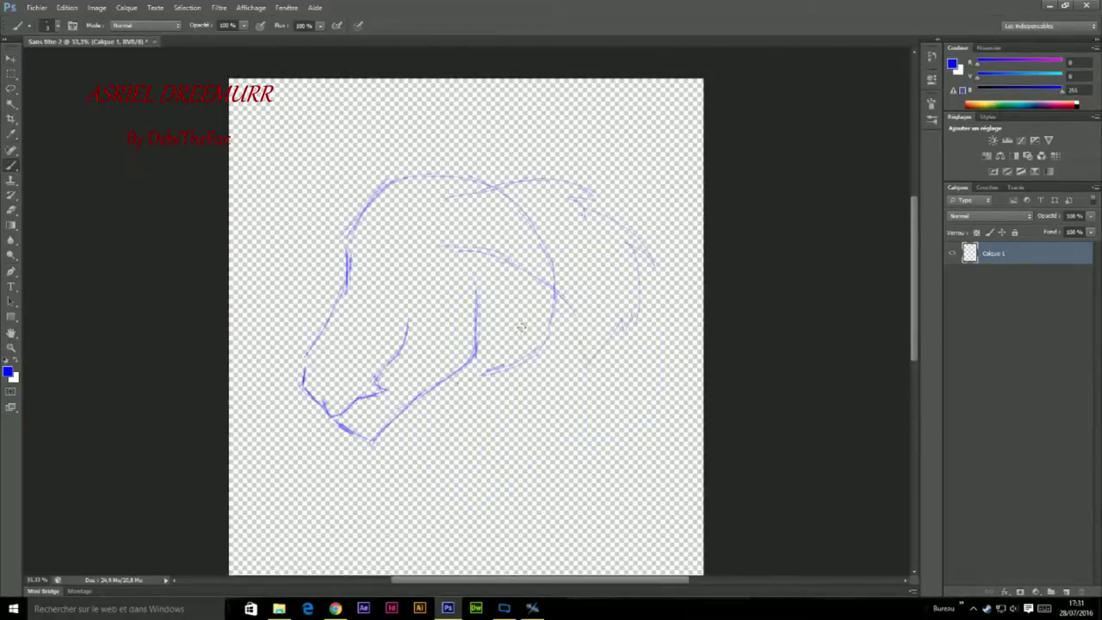
key(v)
mouse_move(396, 213)
mouse_down()
mouse_move(439, 288)
mouse_move(400, 327)
mouse_move(384, 222)
mouse_up()
key(b)
- Draw the eye outline and forehead line, and sketch the curved horn above the head
drag(416, 177, 439, 228)
drag(467, 176, 435, 276)
drag(452, 194, 504, 164)
drag(422, 168, 517, 177)
drag(405, 185, 452, 159)
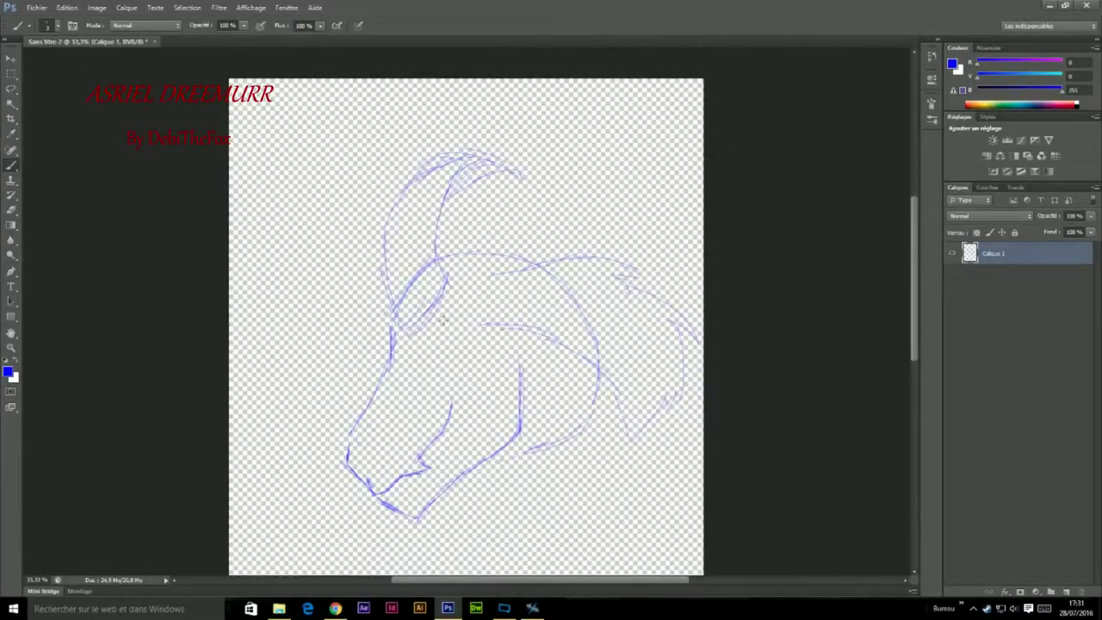
- View LeoKatana's Asriel reference image, then add light strokes near the snout
click(335, 608)
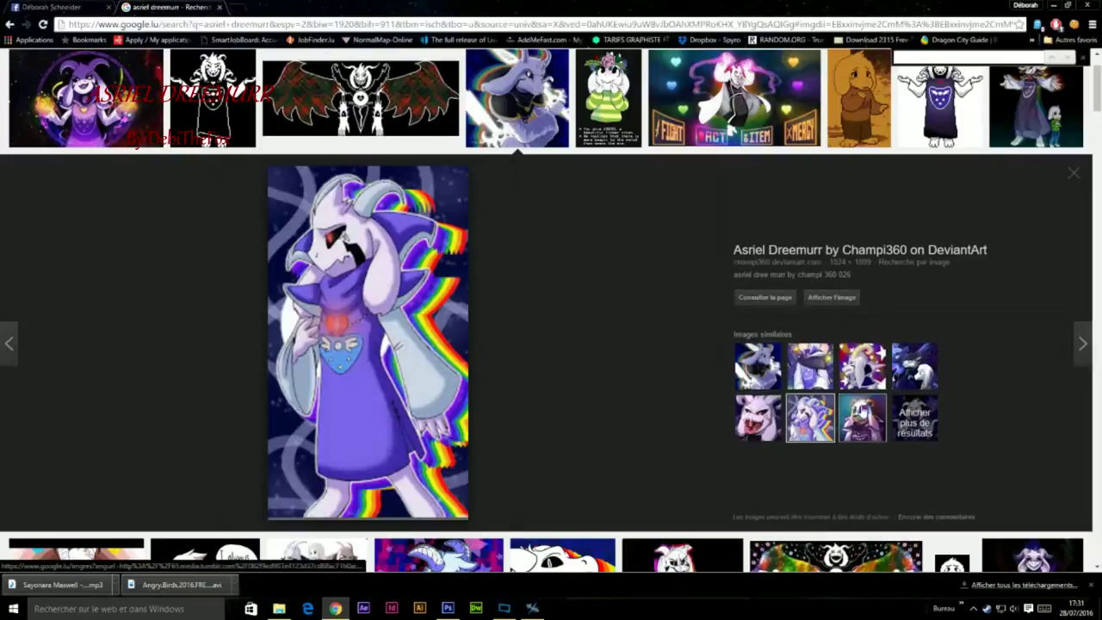
click(732, 130)
click(521, 116)
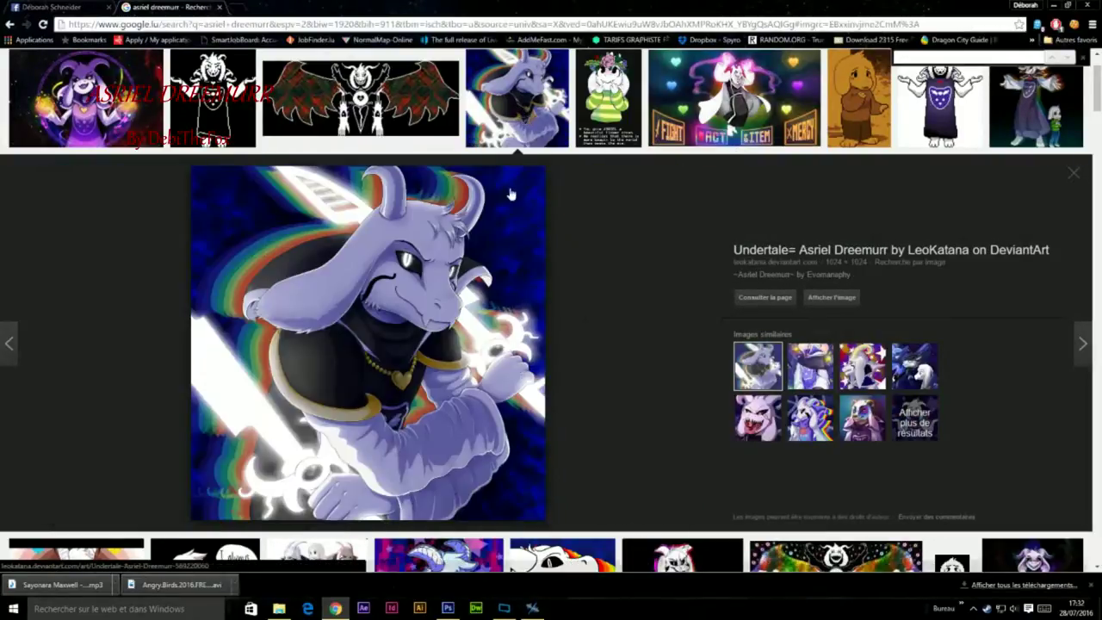
click(448, 608)
mouse_move(409, 297)
mouse_down()
mouse_move(388, 319)
mouse_move(360, 309)
mouse_move(334, 366)
mouse_up()
- Resize the brush and draw zigzag fur tufts near the ear
mouse_move(368, 334)
mouse_down()
mouse_move(357, 357)
mouse_move(392, 357)
mouse_move(339, 362)
mouse_up()
right_click(389, 356)
right_click(390, 356)
drag(353, 311, 336, 366)
mouse_move(340, 317)
mouse_down()
mouse_move(393, 293)
mouse_move(415, 327)
mouse_move(389, 346)
mouse_up()
- Darken the horn, neck, nostril, mouth and cheek lines
mouse_move(448, 282)
mouse_down()
mouse_move(471, 179)
mouse_move(492, 172)
mouse_up()
mouse_move(398, 190)
mouse_down()
mouse_move(379, 252)
mouse_move(393, 321)
mouse_move(503, 172)
mouse_up()
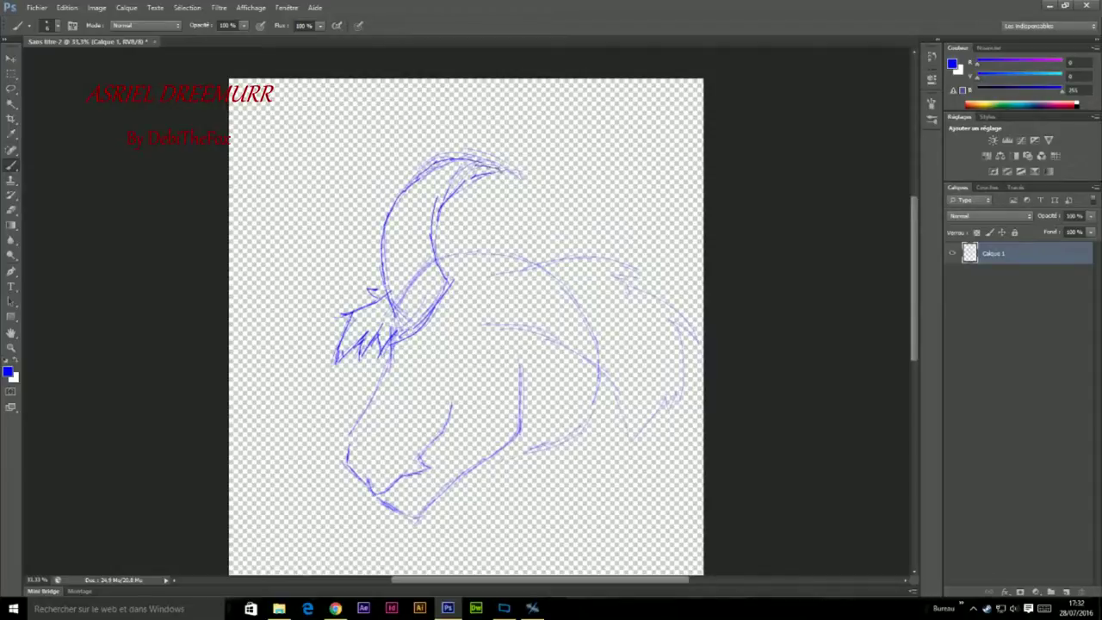
drag(372, 462, 373, 434)
drag(407, 472, 431, 457)
drag(420, 458, 451, 400)
mouse_move(465, 341)
mouse_down()
mouse_move(477, 275)
mouse_move(447, 336)
mouse_up()
drag(432, 345, 437, 398)
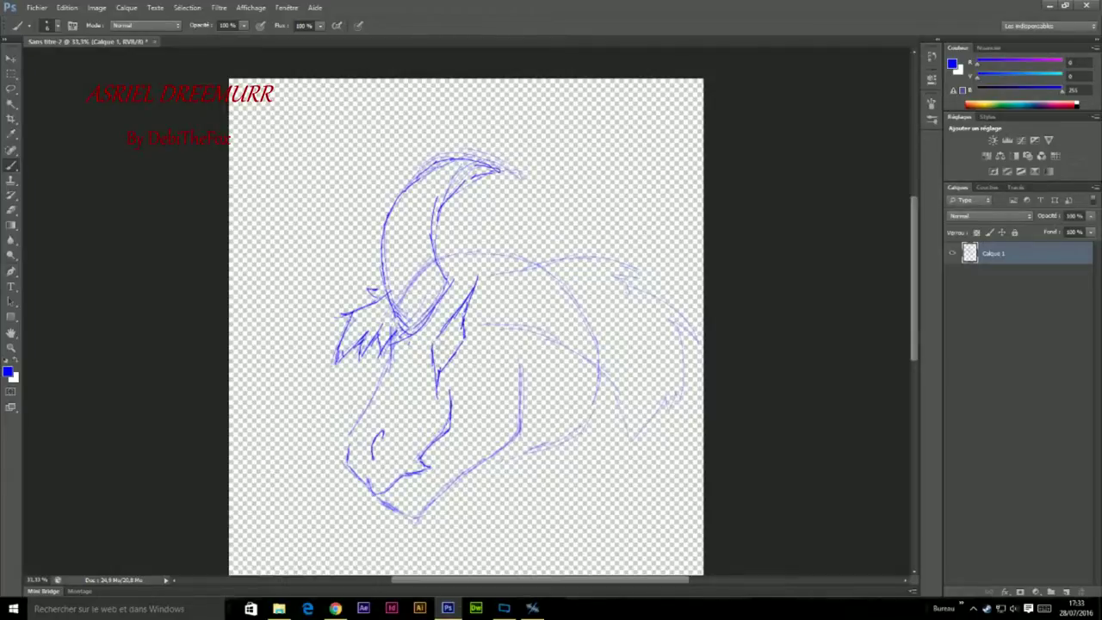
- Redraw the jaw, cheek and eye lines darker
scroll(466, 327, down, 2)
scroll(466, 328, down, 1)
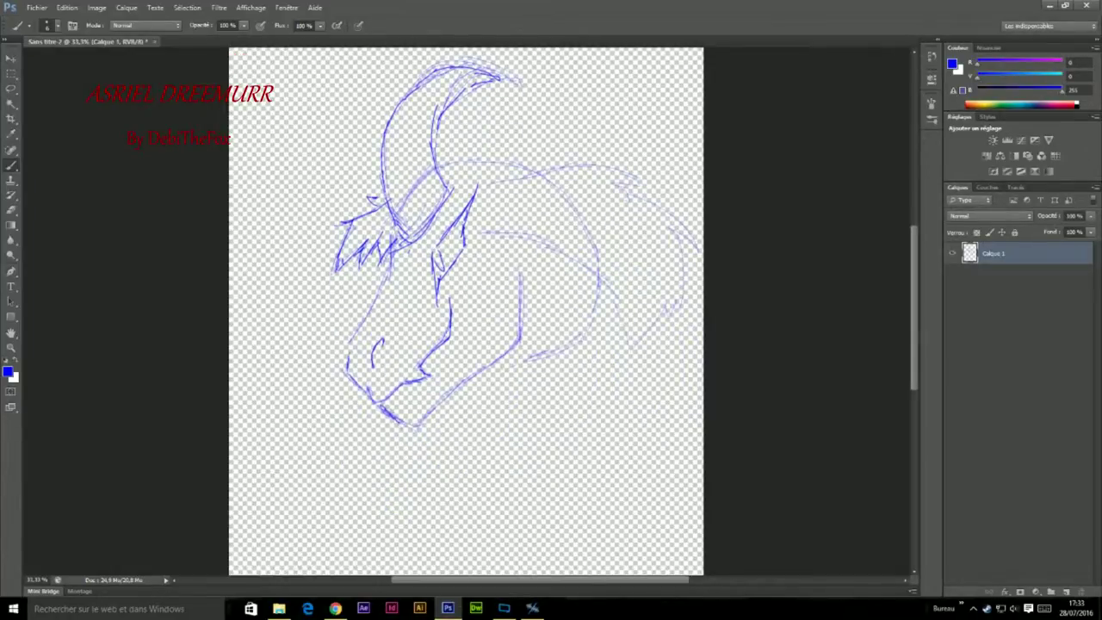
mouse_move(405, 422)
mouse_down()
mouse_move(512, 349)
mouse_move(521, 290)
mouse_up()
mouse_move(441, 238)
mouse_down()
mouse_move(414, 297)
mouse_move(405, 289)
mouse_move(422, 306)
mouse_up()
key(e)
right_click(394, 331)
key(b)
- Draw a spiky mane behind the head with fur along its right side
scroll(373, 233, up, 4)
scroll(361, 271, down, 1)
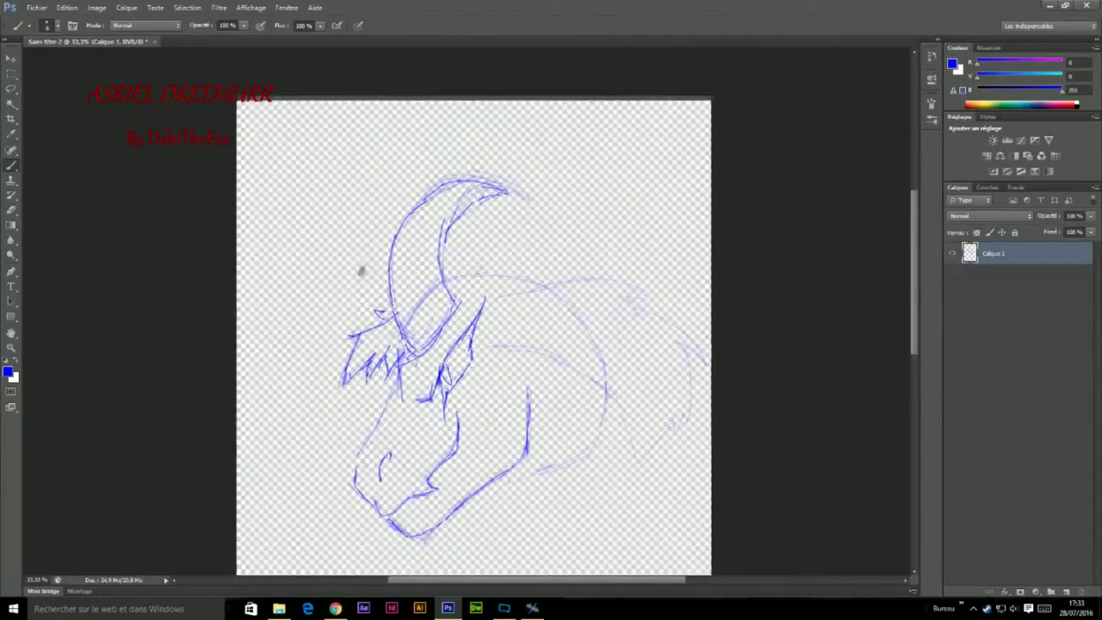
scroll(361, 271, down, 3)
mouse_move(416, 266)
mouse_down()
mouse_move(369, 346)
mouse_move(388, 409)
mouse_move(398, 402)
mouse_up()
scroll(447, 312, right, 3)
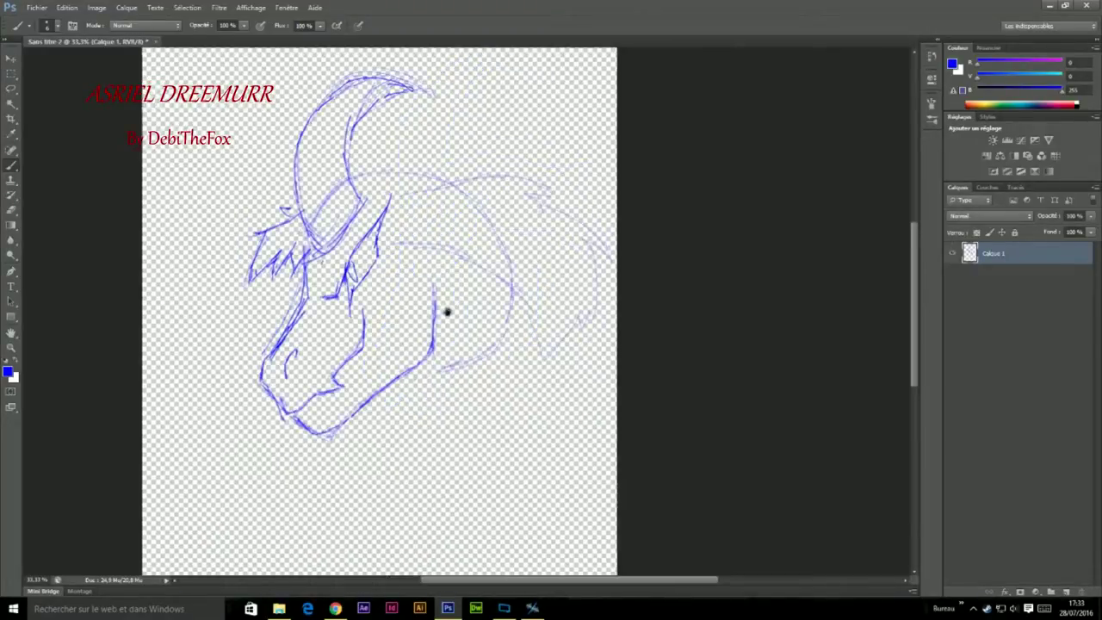
mouse_move(410, 192)
mouse_down()
mouse_move(472, 169)
mouse_move(590, 222)
mouse_move(609, 258)
mouse_up()
mouse_move(410, 243)
mouse_down()
mouse_move(479, 272)
mouse_move(547, 334)
mouse_move(579, 289)
mouse_up()
mouse_move(573, 306)
mouse_down()
mouse_move(600, 238)
mouse_move(577, 220)
mouse_up()
- Touch up the horn, add lower-neck and mane fur, then add a new empty layer
mouse_move(349, 154)
mouse_down()
mouse_move(361, 194)
mouse_move(450, 185)
mouse_up()
mouse_move(422, 366)
mouse_down()
mouse_move(465, 453)
mouse_move(448, 368)
mouse_move(510, 277)
mouse_up()
drag(467, 317, 513, 386)
mouse_move(427, 474)
mouse_down()
mouse_move(492, 323)
mouse_move(459, 356)
mouse_up()
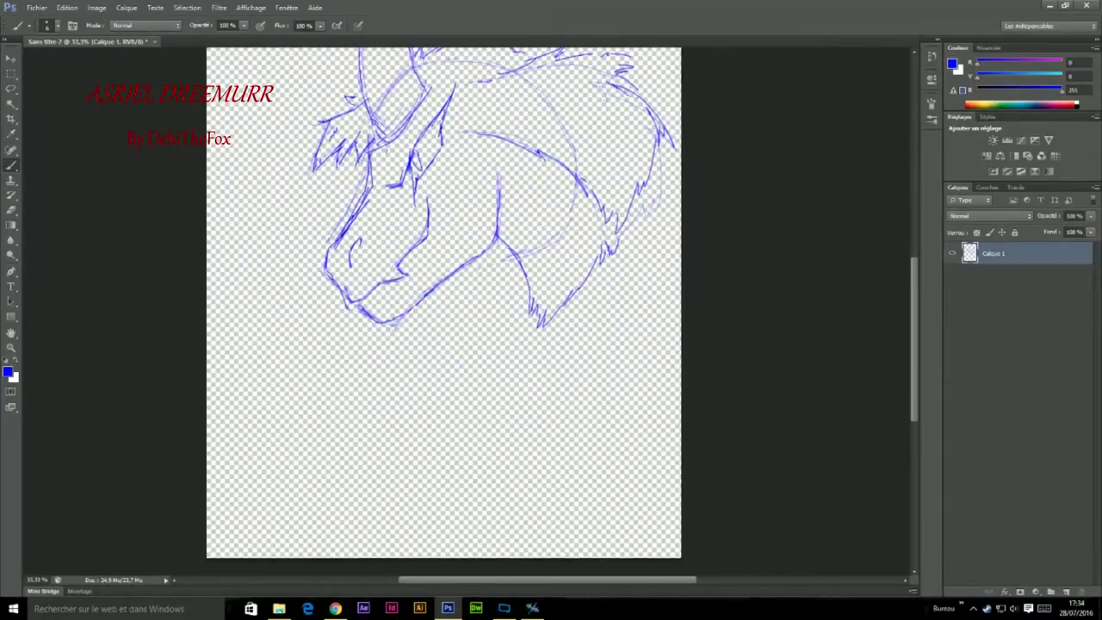
click(1067, 593)
click(990, 276)
- Lower the Calque 1 sketch layer to about 42% opacity and zoom to 50%
click(1091, 216)
drag(1090, 226, 1053, 226)
scroll(905, 285, up, 2)
key(ctrl+plus)
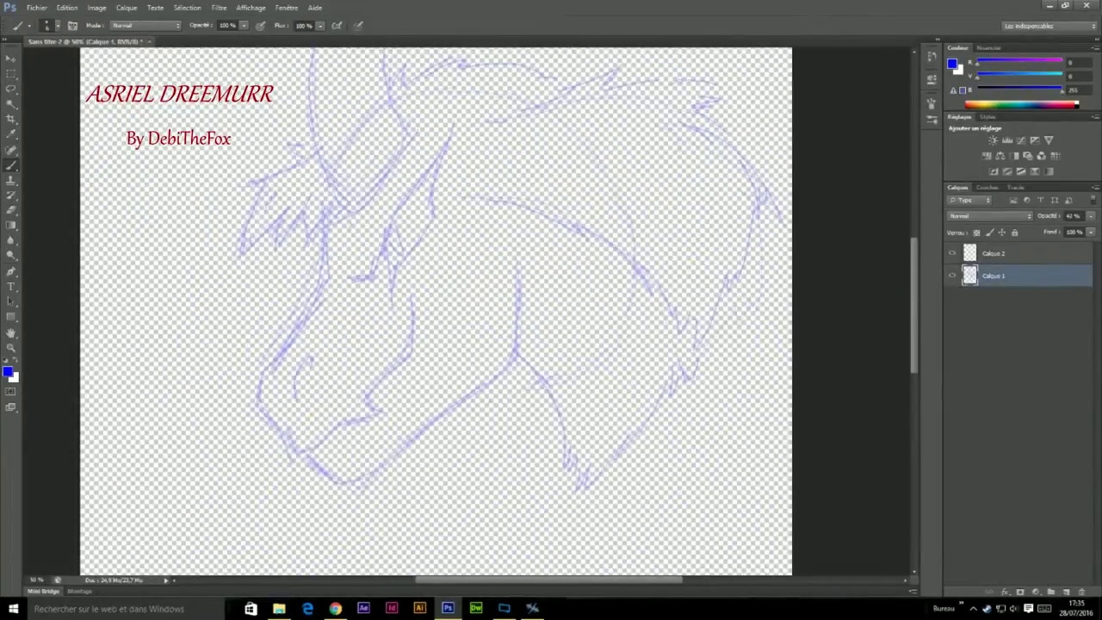
- Set the foreground painting colour to black
click(8, 372)
click(392, 307)
key(Return)
key(b)
- Select Calque 2 and size the brush for black inking
right_click(541, 294)
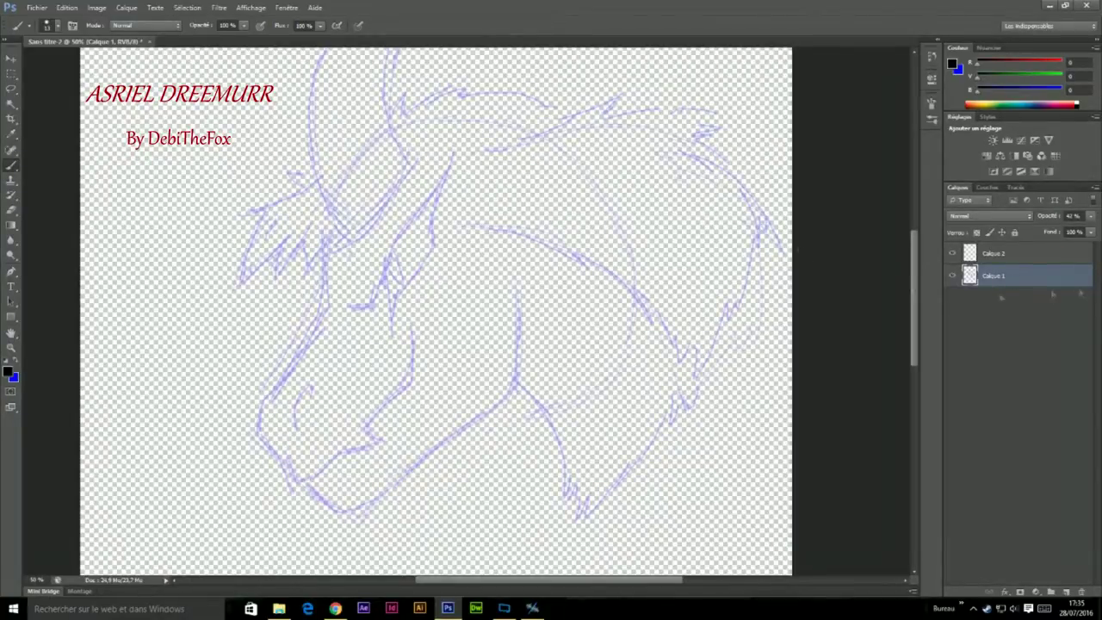
scroll(453, 312, left, 2)
click(995, 253)
right_click(355, 354)
key(Escape)
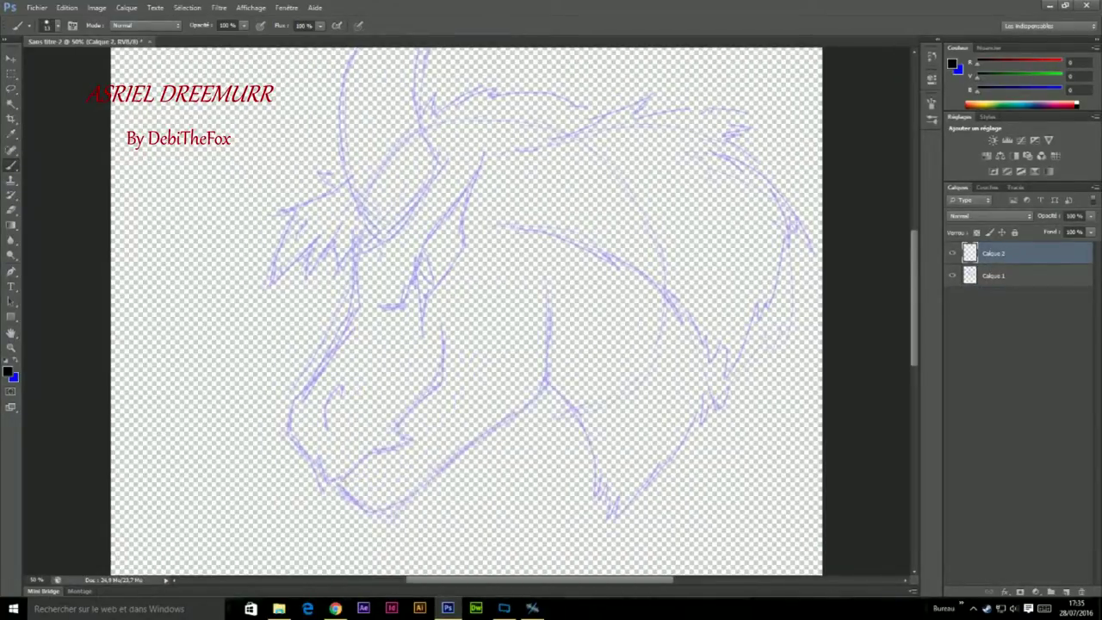
scroll(420, 377, down, 1)
- Ink the lower muzzle, chin curve and nostril in black, undoing a stray stroke
drag(335, 472, 390, 439)
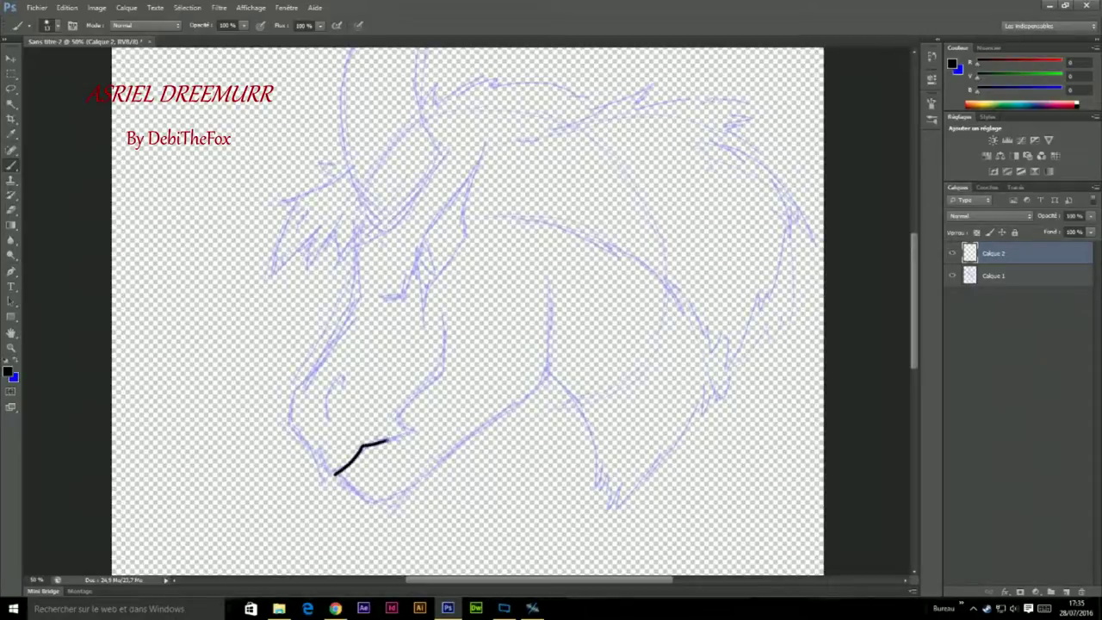
mouse_move(327, 471)
mouse_down()
mouse_move(293, 430)
mouse_move(289, 401)
mouse_move(305, 409)
mouse_up()
drag(314, 370, 300, 292)
key(ctrl+alt+z)
key(ctrl+alt+z)
drag(342, 385, 328, 415)
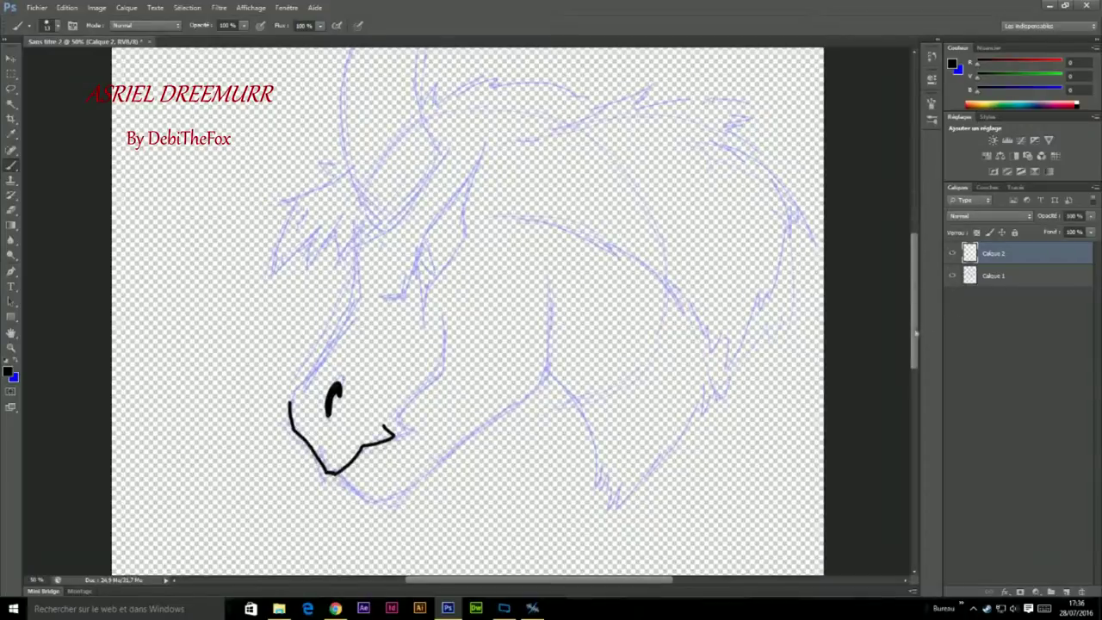
scroll(468, 311, up, 2)
- Ink a cheek line and the spiky hair tufts above the cheek
mouse_move(465, 252)
mouse_down()
mouse_move(424, 310)
mouse_move(421, 264)
mouse_move(441, 215)
mouse_up()
drag(916, 287, 917, 275)
drag(483, 310, 434, 357)
drag(392, 310, 446, 205)
key(ctrl+z)
mouse_move(392, 308)
mouse_down()
mouse_move(426, 280)
mouse_move(446, 284)
mouse_move(437, 344)
mouse_move(384, 393)
mouse_up()
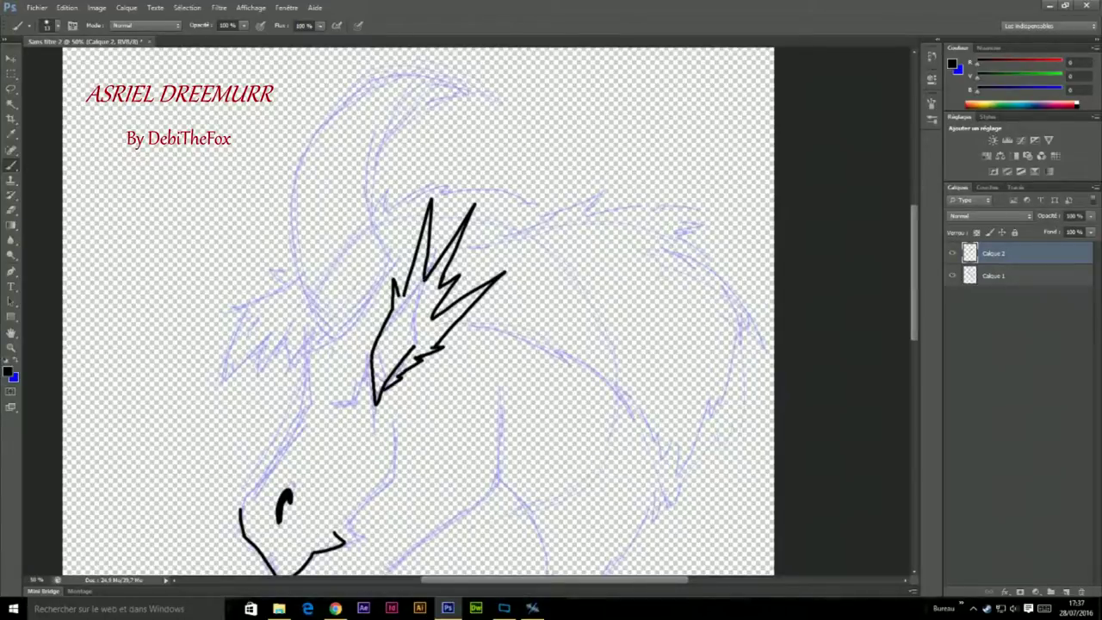
- Adjust the eraser's size and hardness
key(e)
right_click(413, 344)
key(Return)
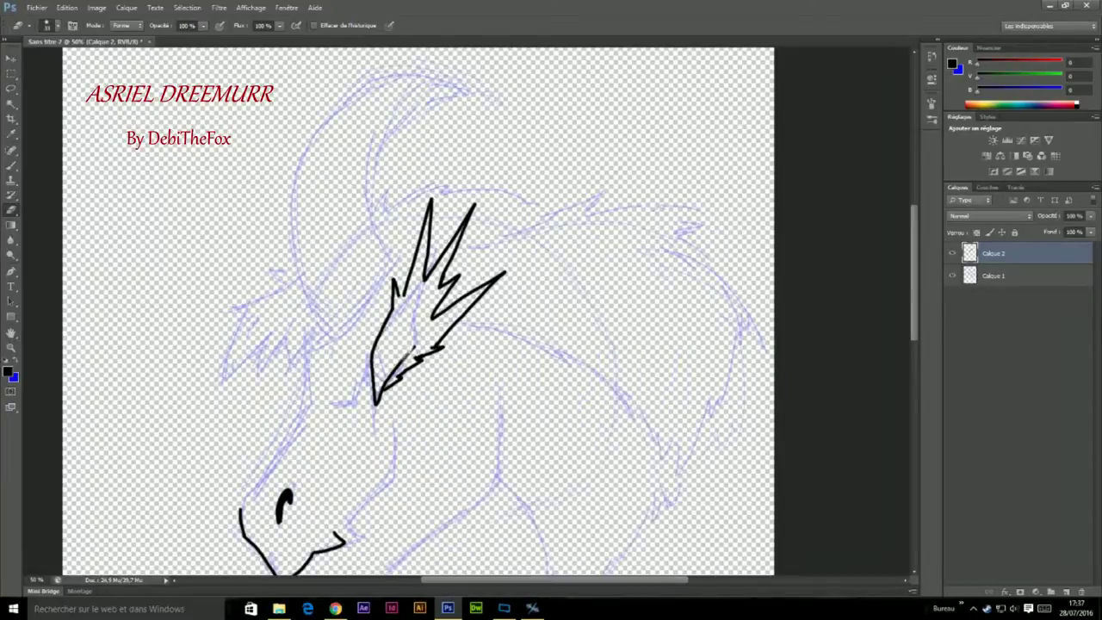
right_click(394, 366)
click(457, 446)
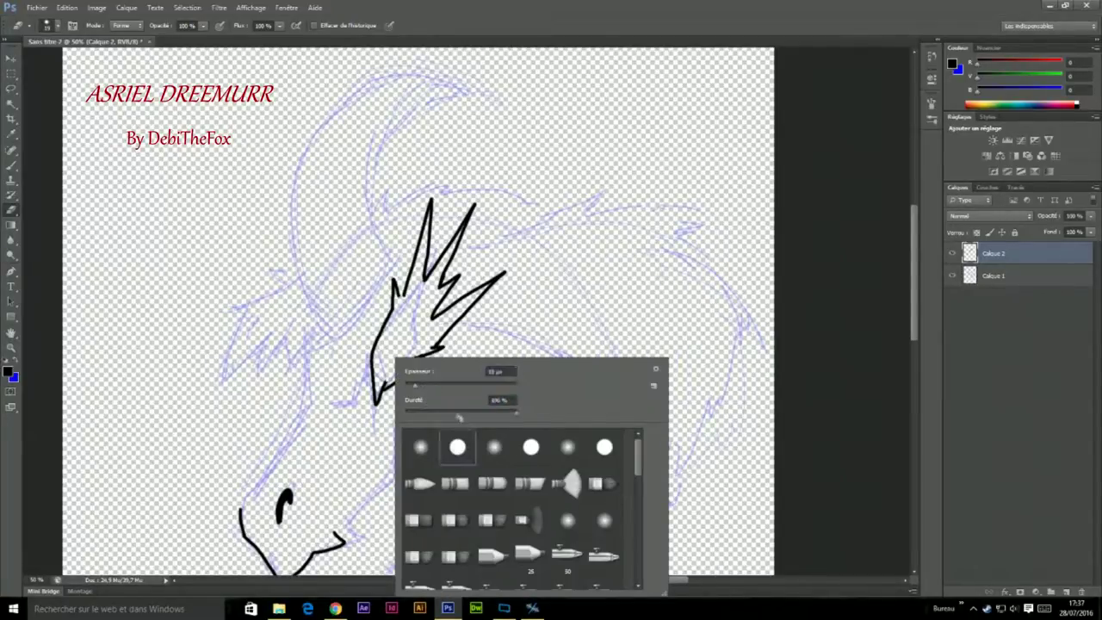
drag(463, 418, 461, 418)
key(Return)
key(b)
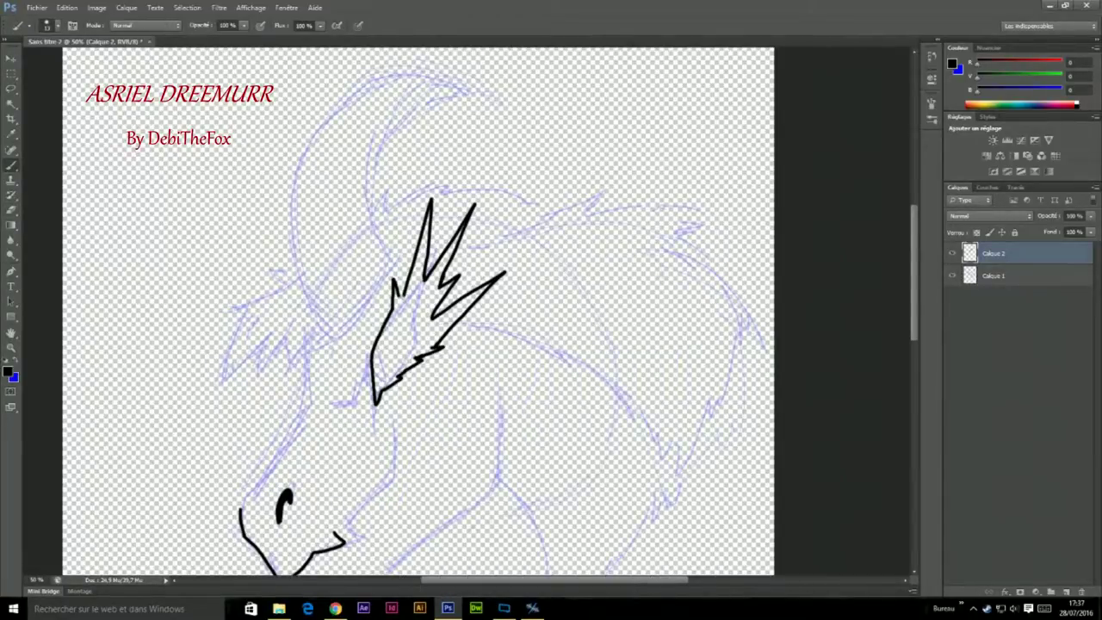
- Fill the eye below the spikes in black and ink strokes beside them
drag(386, 341, 387, 370)
drag(516, 241, 459, 376)
mouse_move(466, 367)
mouse_down()
mouse_move(437, 383)
mouse_move(456, 317)
mouse_move(502, 317)
mouse_up()
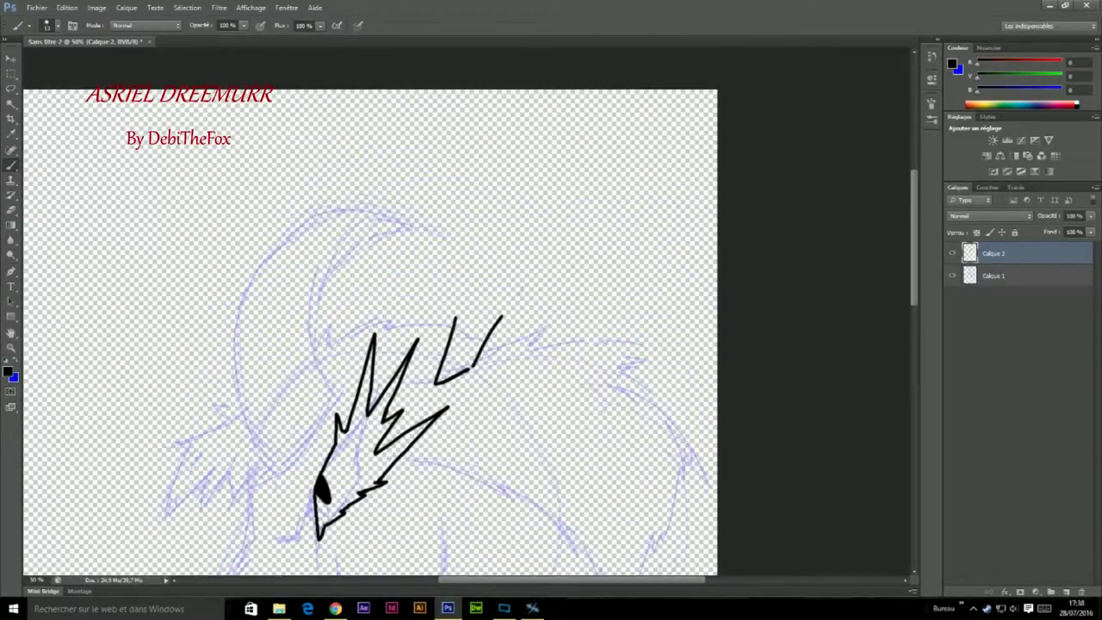
- Close the diamond fragment and add a dash above it, undoing the extra small diamonds
key(ctrl+z)
mouse_move(469, 369)
mouse_down()
mouse_move(513, 294)
mouse_move(455, 316)
mouse_up()
drag(447, 275, 421, 287)
mouse_move(347, 312)
mouse_down()
mouse_move(331, 357)
mouse_move(346, 348)
mouse_up()
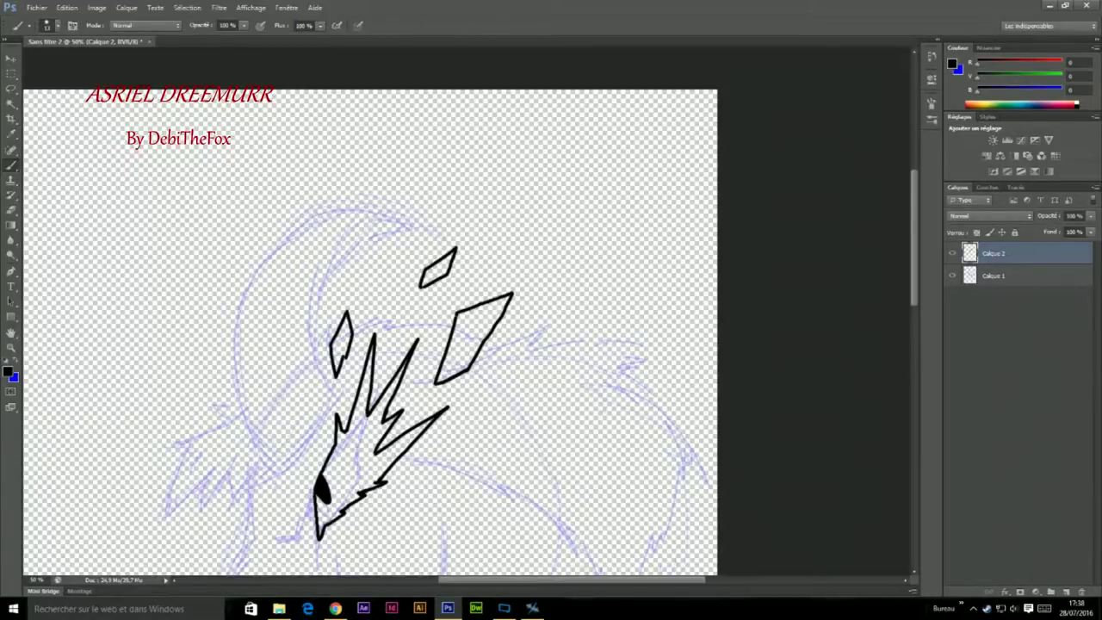
key(ctrl+alt+z)
key(ctrl+alt+z)
key(ctrl+alt+z)
- Ink the mouth line, the chin and the jagged neck fur
mouse_move(409, 527)
mouse_down()
mouse_move(407, 377)
mouse_move(541, 283)
mouse_up()
mouse_move(413, 413)
mouse_down()
mouse_move(465, 363)
mouse_move(478, 316)
mouse_up()
mouse_move(377, 469)
mouse_down()
mouse_move(417, 515)
mouse_move(437, 488)
mouse_up()
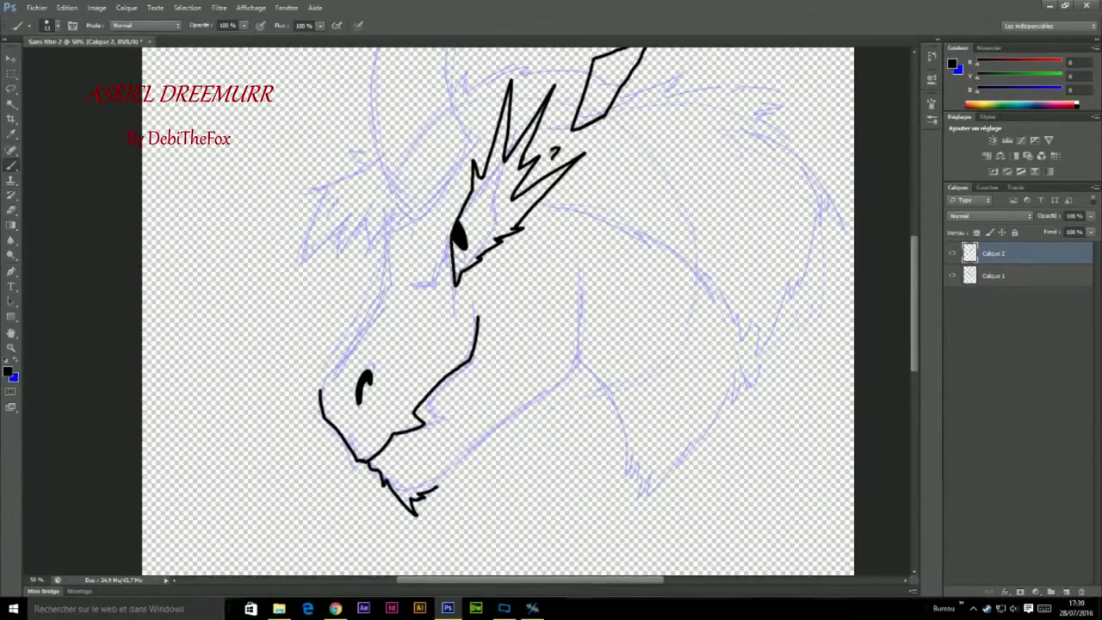
mouse_move(579, 344)
mouse_down()
mouse_move(596, 359)
mouse_move(491, 431)
mouse_move(438, 487)
mouse_up()
drag(593, 343, 577, 265)
- Ink the jagged upper snout outline and the forehead tuft down toward the eye
mouse_move(321, 392)
mouse_down()
mouse_move(329, 336)
mouse_move(369, 331)
mouse_up()
mouse_move(306, 187)
mouse_down()
mouse_move(326, 245)
mouse_move(353, 258)
mouse_move(396, 193)
mouse_up()
drag(389, 284, 374, 320)
drag(393, 237, 387, 293)
drag(451, 231, 441, 259)
scroll(498, 310, up, 2)
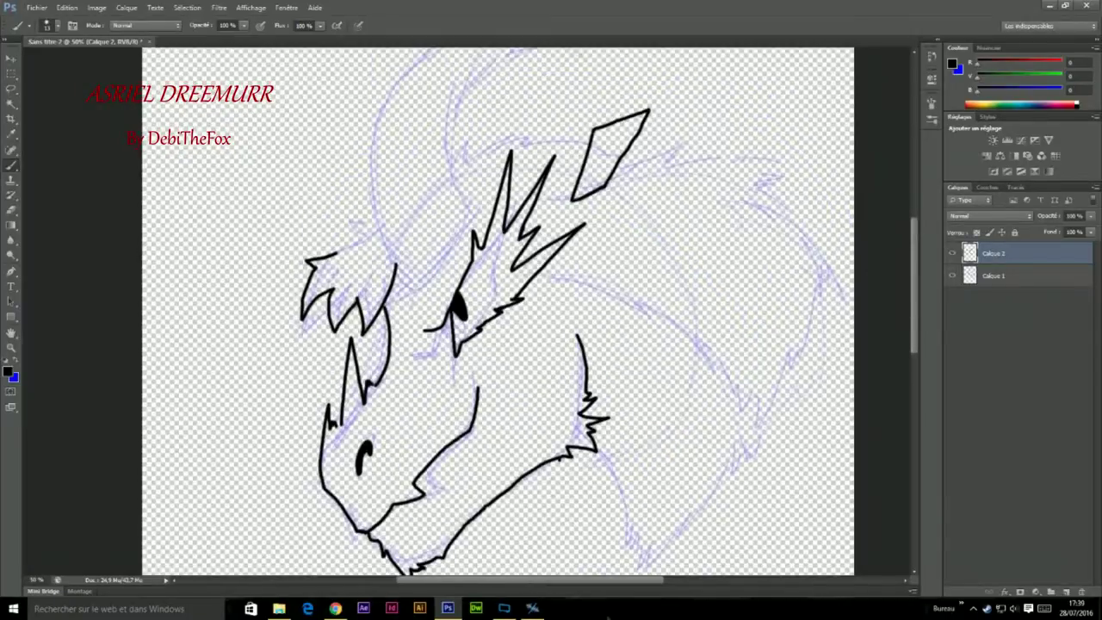
- Draw small leaf, diamond and hexagonal fragments around the muzzle
drag(306, 426, 307, 428)
drag(270, 533, 264, 536)
drag(283, 479, 285, 465)
drag(325, 540, 327, 539)
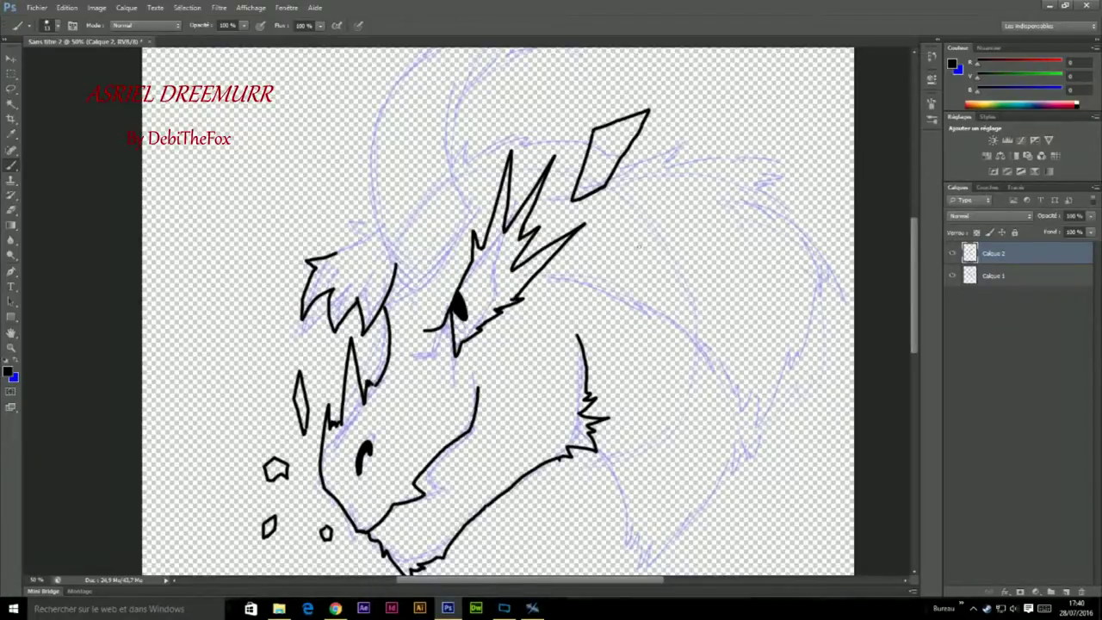
- Ink the neck curves, the top-of-head outline and a pointed spike below the neck
drag(639, 247, 704, 428)
drag(465, 453, 525, 385)
drag(460, 447, 441, 375)
drag(525, 383, 511, 306)
mouse_move(441, 379)
mouse_down()
mouse_move(433, 537)
mouse_move(446, 441)
mouse_move(483, 393)
mouse_up()
mouse_move(509, 449)
mouse_down()
mouse_move(534, 412)
mouse_move(585, 405)
mouse_up()
mouse_move(493, 389)
mouse_down()
mouse_move(548, 384)
mouse_move(584, 403)
mouse_up()
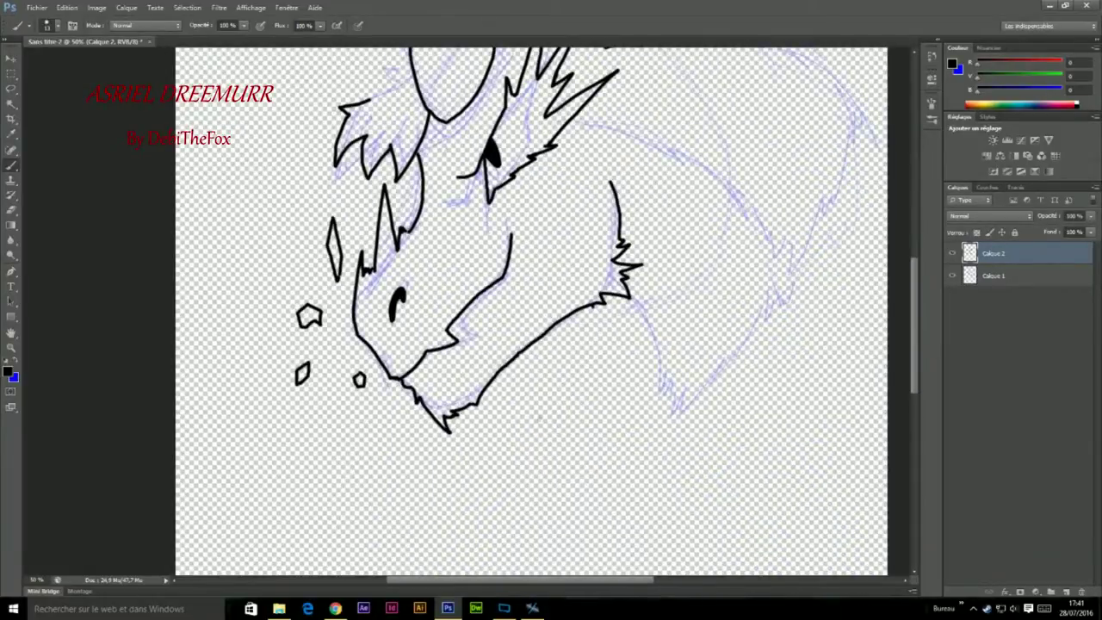
mouse_move(538, 419)
mouse_down()
mouse_move(541, 395)
mouse_move(475, 485)
mouse_up()
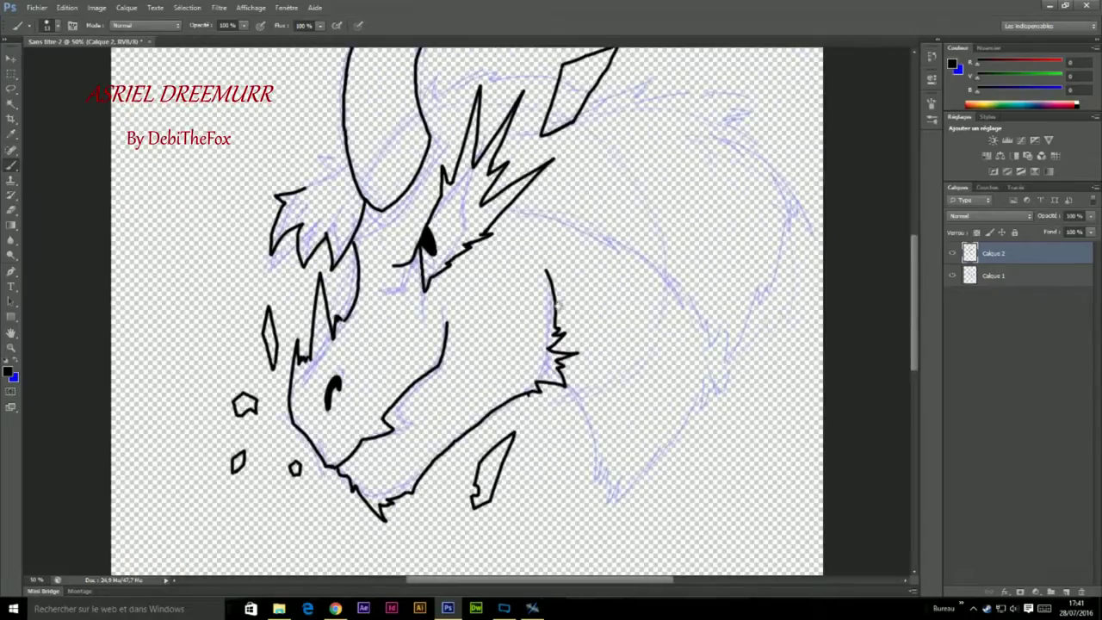
- Ink zigzag fur strokes down the back of the head
drag(496, 313, 461, 331)
mouse_move(527, 403)
mouse_down()
mouse_move(587, 558)
mouse_move(623, 553)
mouse_up()
drag(615, 498, 672, 453)
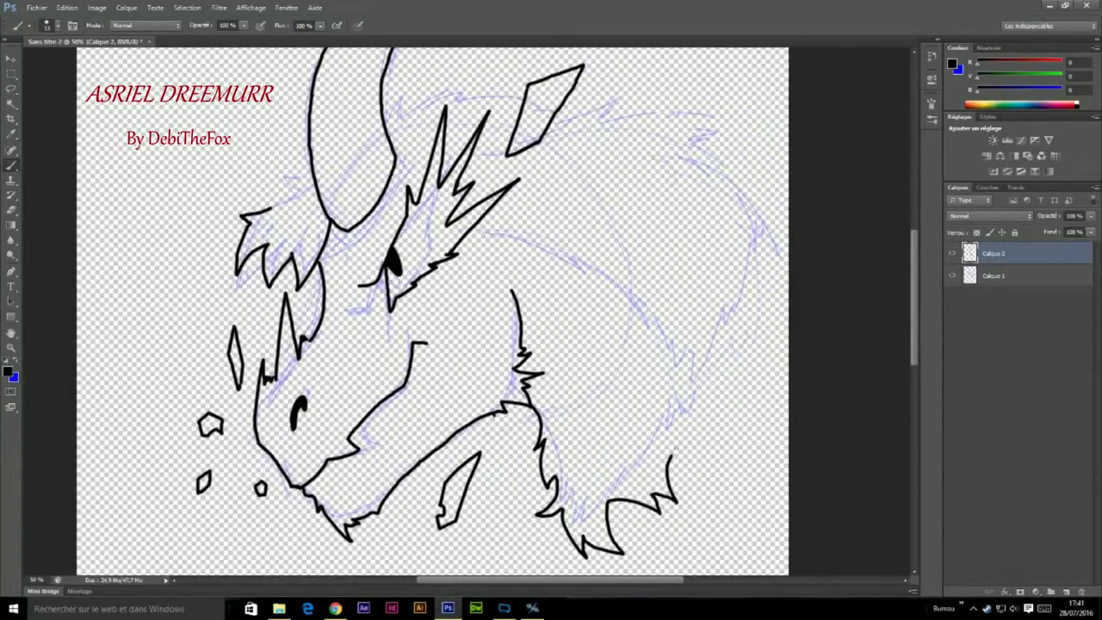
scroll(600, 472, down, 3)
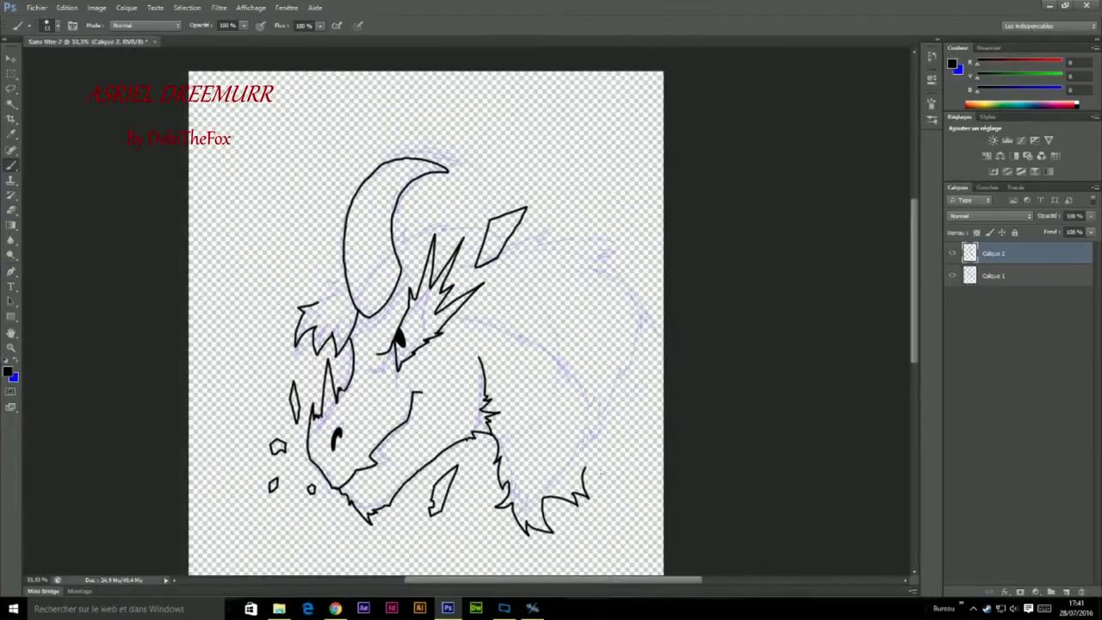
mouse_move(564, 380)
mouse_down()
mouse_move(602, 416)
mouse_move(627, 293)
mouse_up()
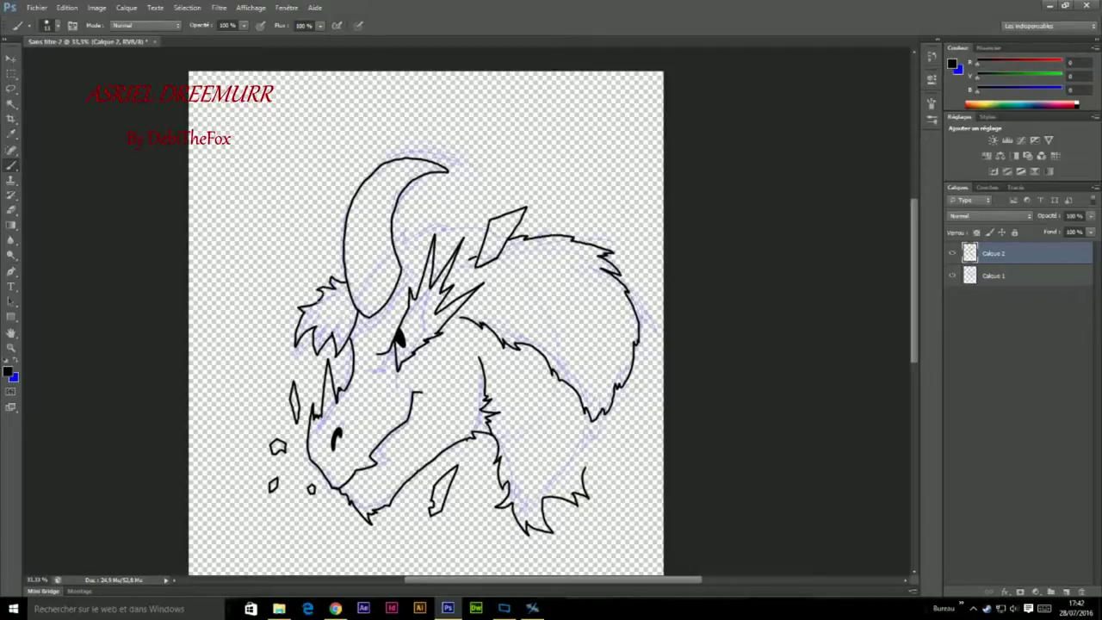
- Try a curled brow swirl near the horn base, compare with the reference, and undo it
drag(396, 245, 467, 225)
click(335, 608)
click(335, 608)
click(335, 608)
click(335, 608)
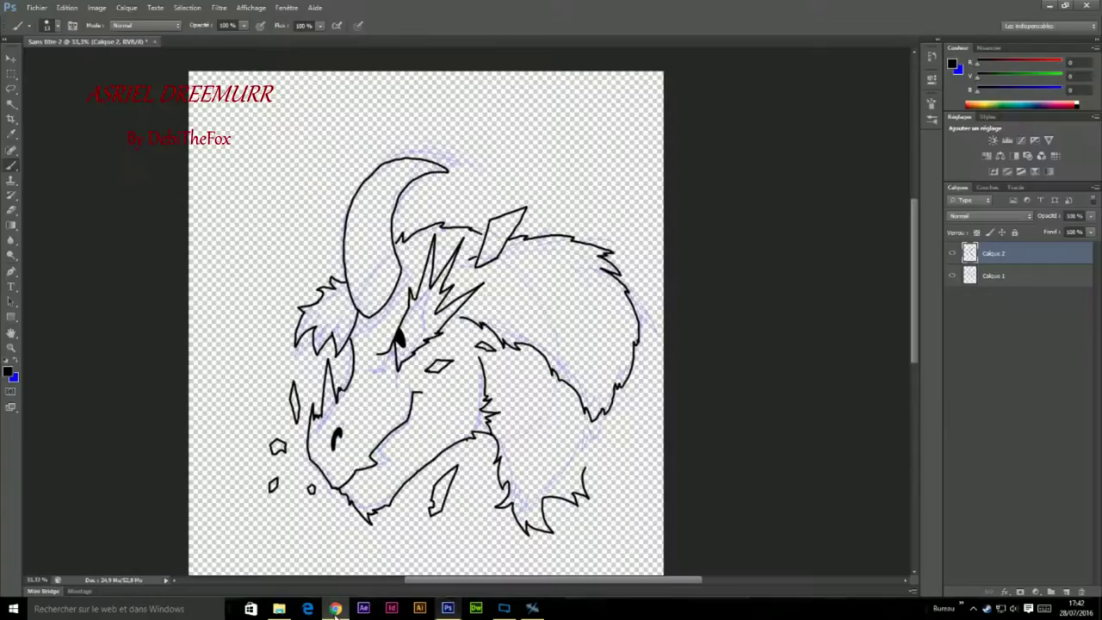
key(ctrl+z)
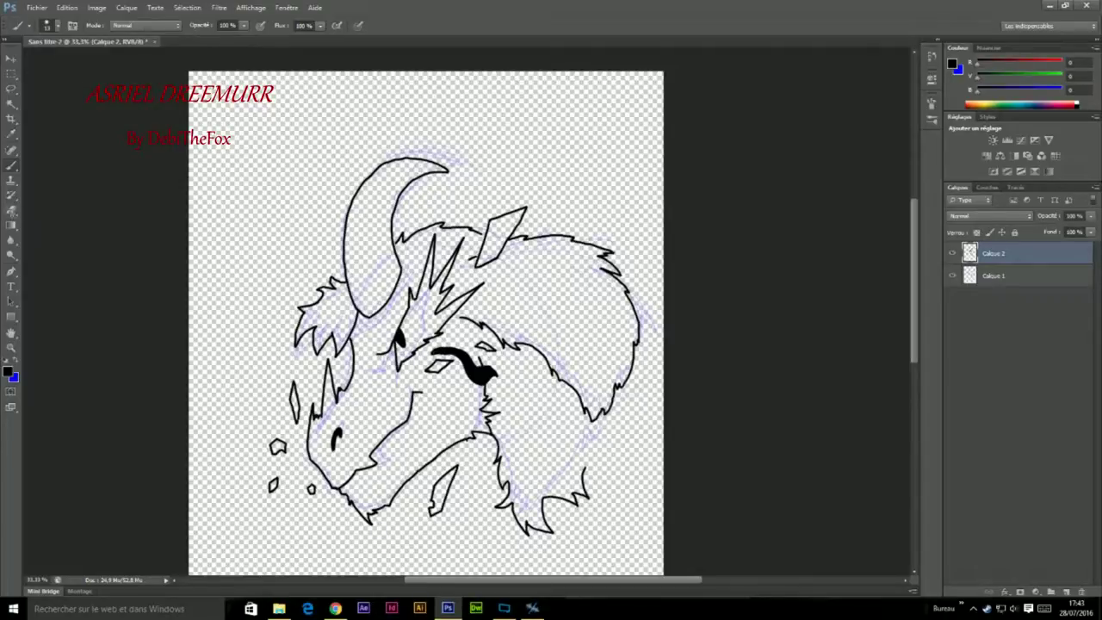
- Erase the black inside the eye so it becomes a hollow outline
click(11, 210)
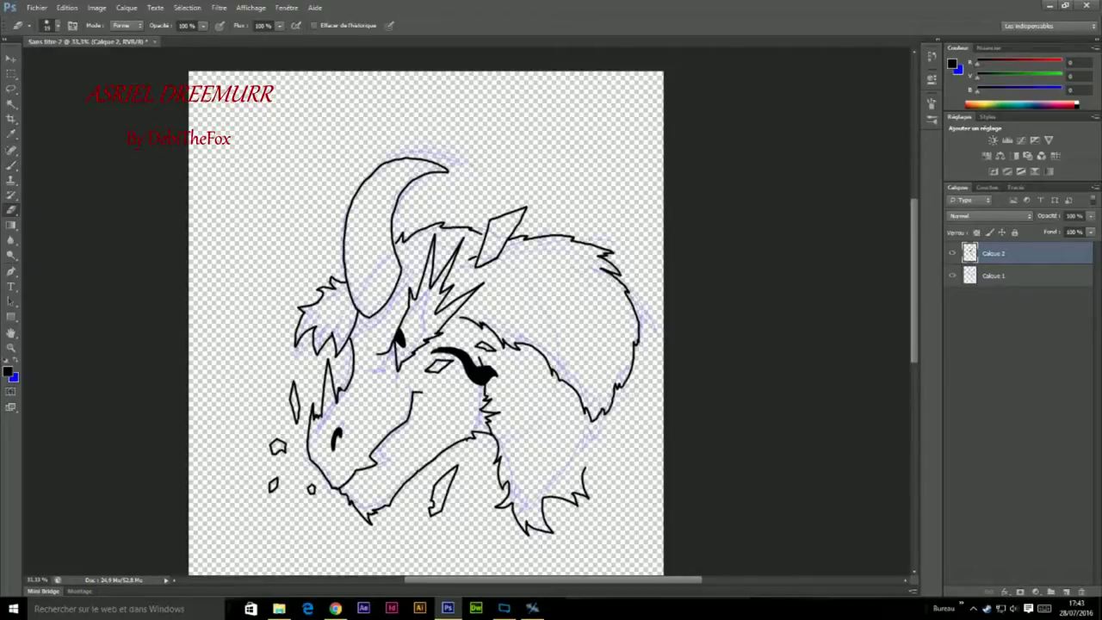
click(336, 608)
click(336, 608)
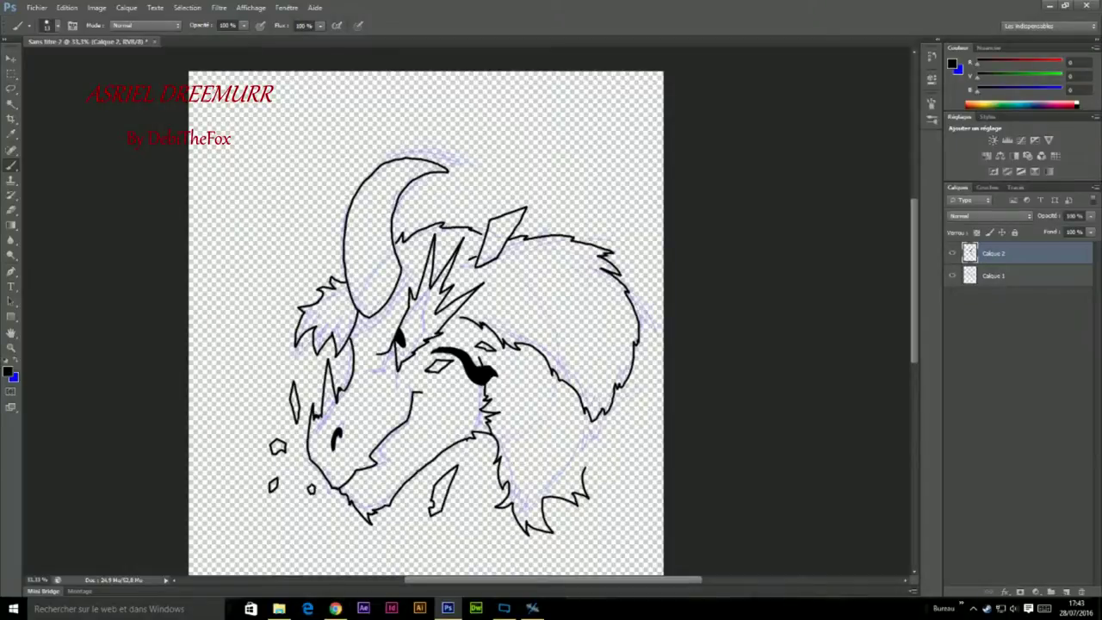
scroll(393, 351, up, 4)
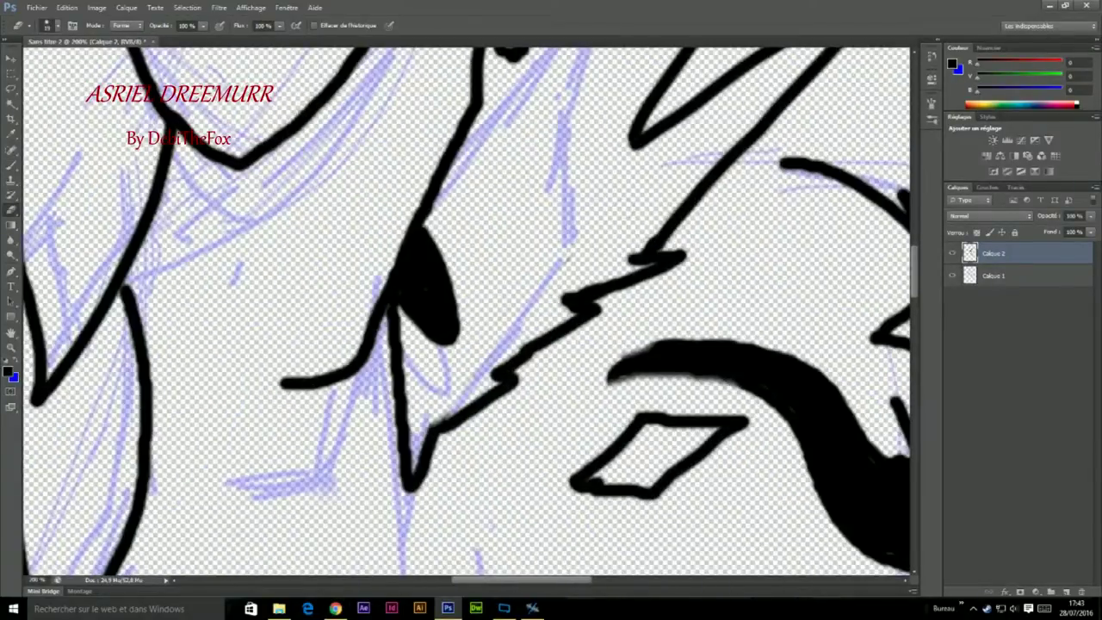
right_click(514, 329)
key(Return)
mouse_move(425, 283)
mouse_down()
mouse_move(429, 314)
mouse_move(437, 293)
mouse_move(416, 271)
mouse_up()
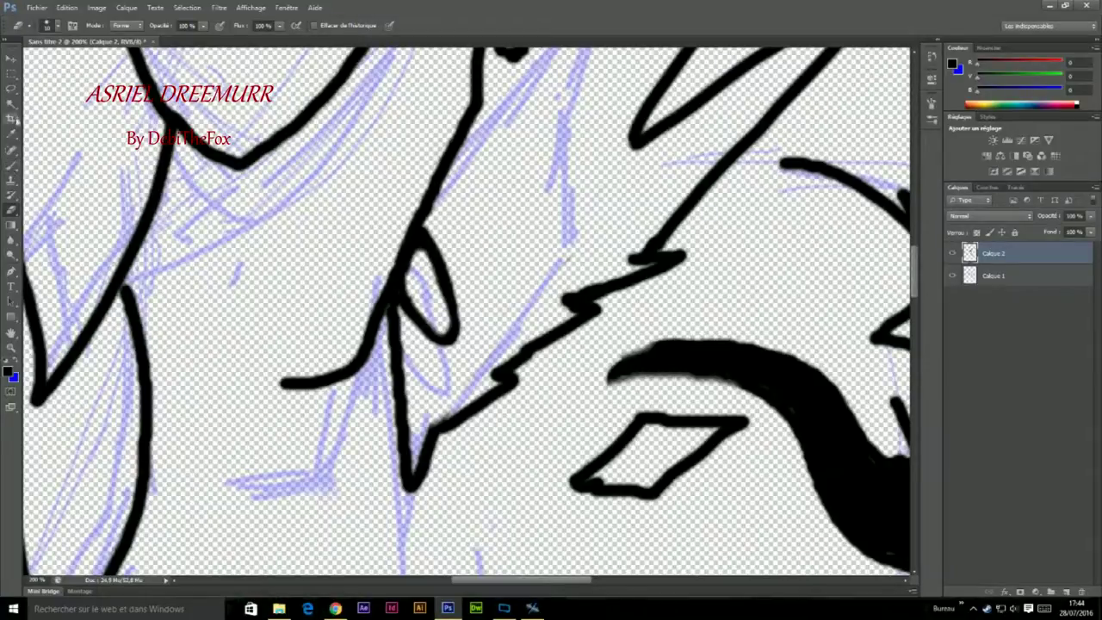
- Magic Wand the spiky marking, add Calque 3 below Calque 2, and choose dark grey
click(11, 104)
click(522, 226)
click(509, 301)
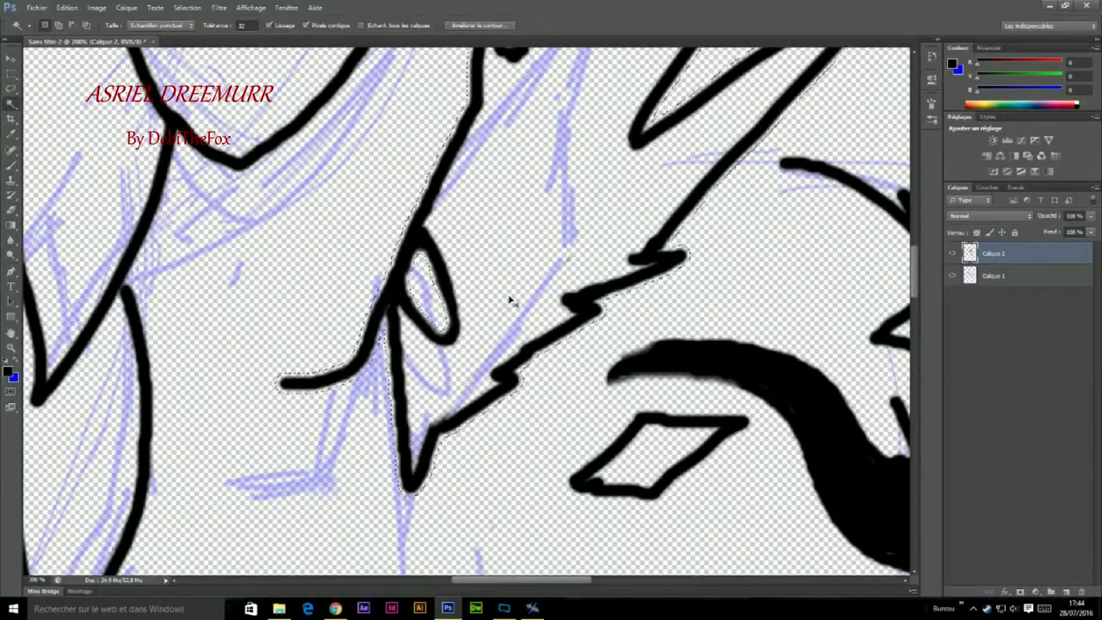
ctrl+click(1066, 592)
key(ctrl+minus)
key(m)
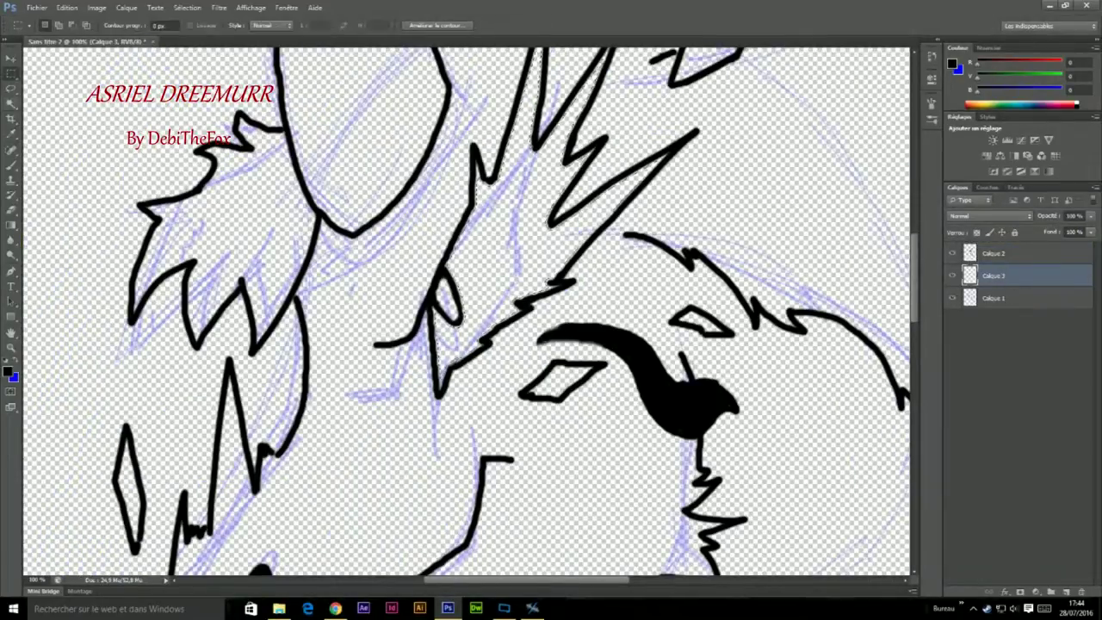
click(9, 372)
click(701, 141)
key(ctrl+d)
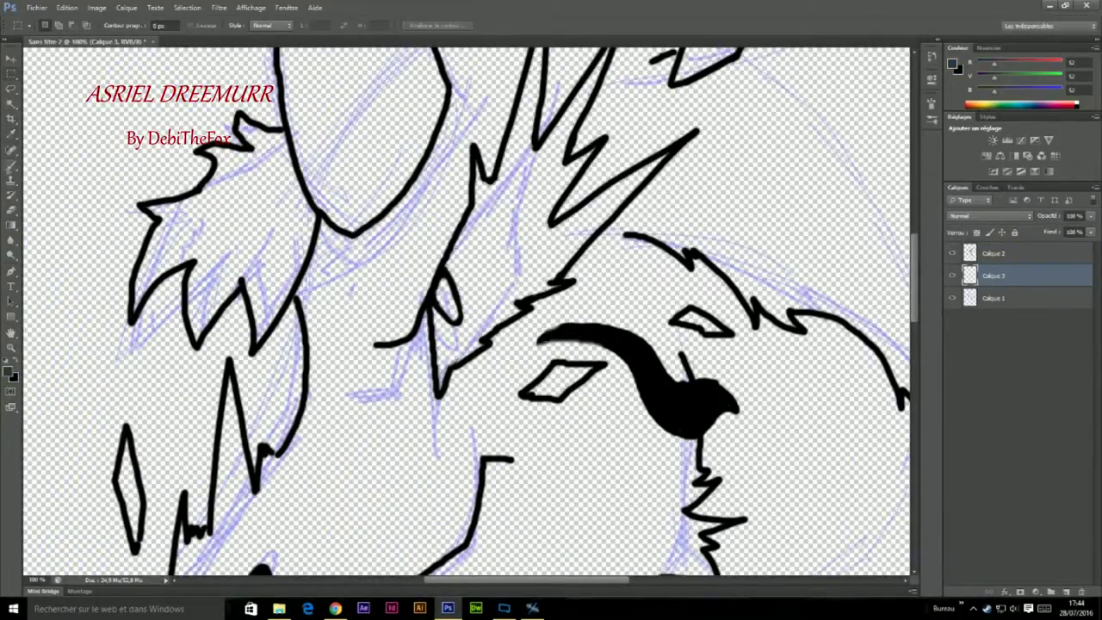
- Brush dark grey into the main body of the spiky eye marking
key(b)
right_click(527, 238)
click(9, 372)
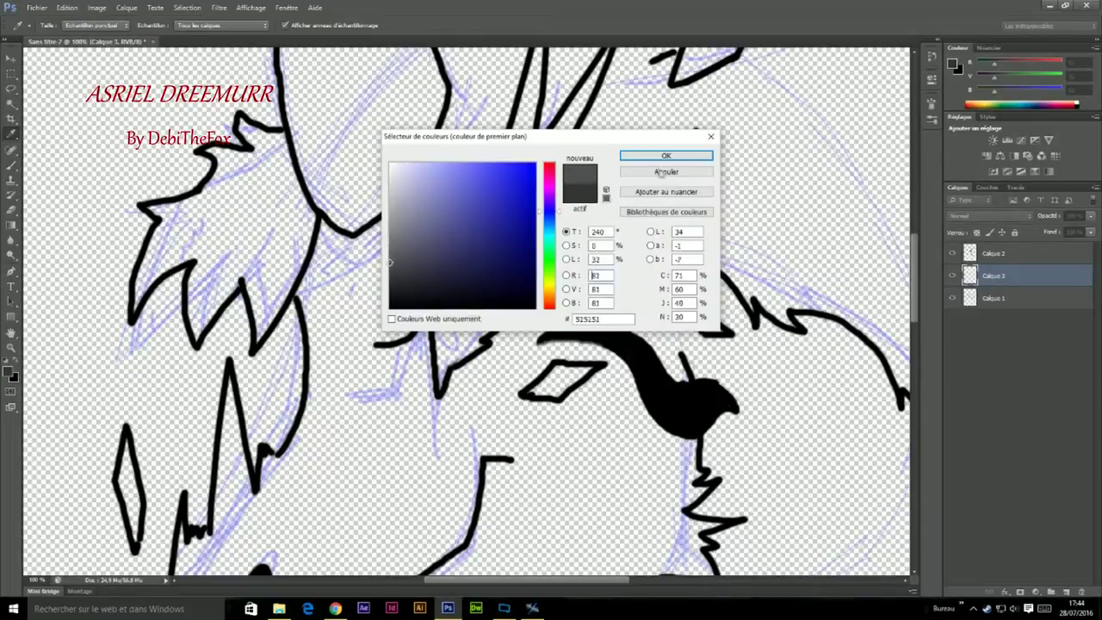
click(661, 172)
drag(545, 176, 504, 276)
right_click(511, 288)
click(9, 372)
click(665, 155)
drag(542, 186, 466, 301)
drag(470, 224, 444, 353)
drag(517, 293, 435, 390)
- Extend the grey fill into the right, upper-right and central spikes
drag(559, 263, 521, 293)
mouse_move(616, 198)
mouse_down()
mouse_move(527, 285)
mouse_move(555, 217)
mouse_up()
scroll(551, 284, up, 3)
drag(671, 207, 595, 267)
drag(586, 159, 534, 258)
scroll(551, 310, up, 3)
mouse_move(603, 202)
mouse_down()
mouse_move(527, 345)
mouse_move(431, 457)
mouse_up()
drag(435, 394, 414, 465)
drag(482, 334, 455, 389)
drag(496, 235, 465, 353)
drag(503, 229, 479, 301)
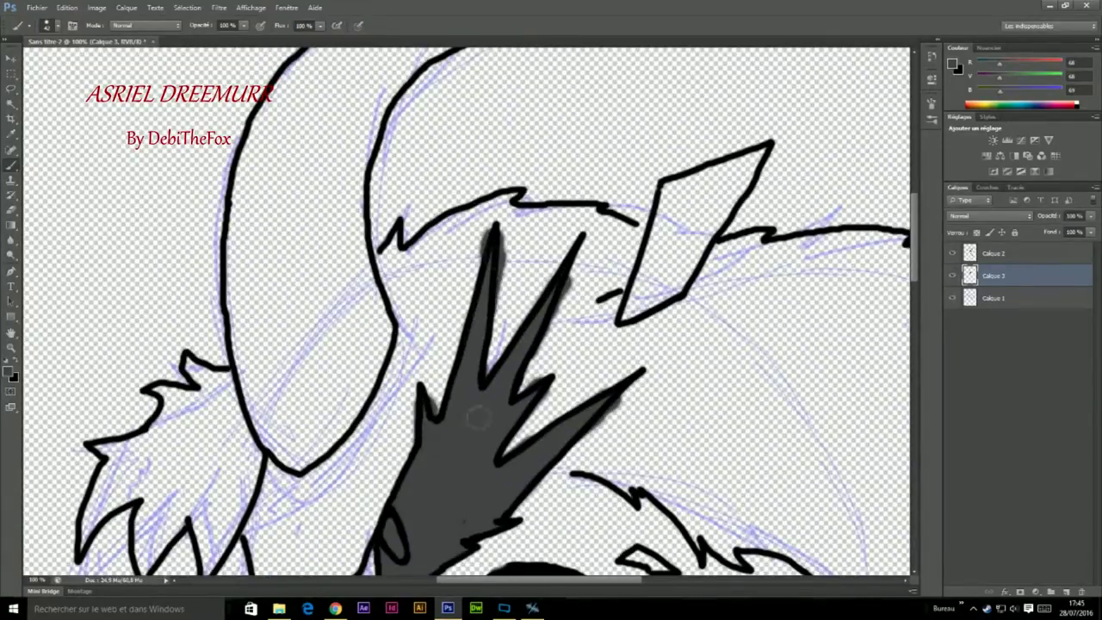
scroll(478, 418, down, 5)
- Select Calque 2 and paint a white (ffffff) highlight in the eye
click(994, 253)
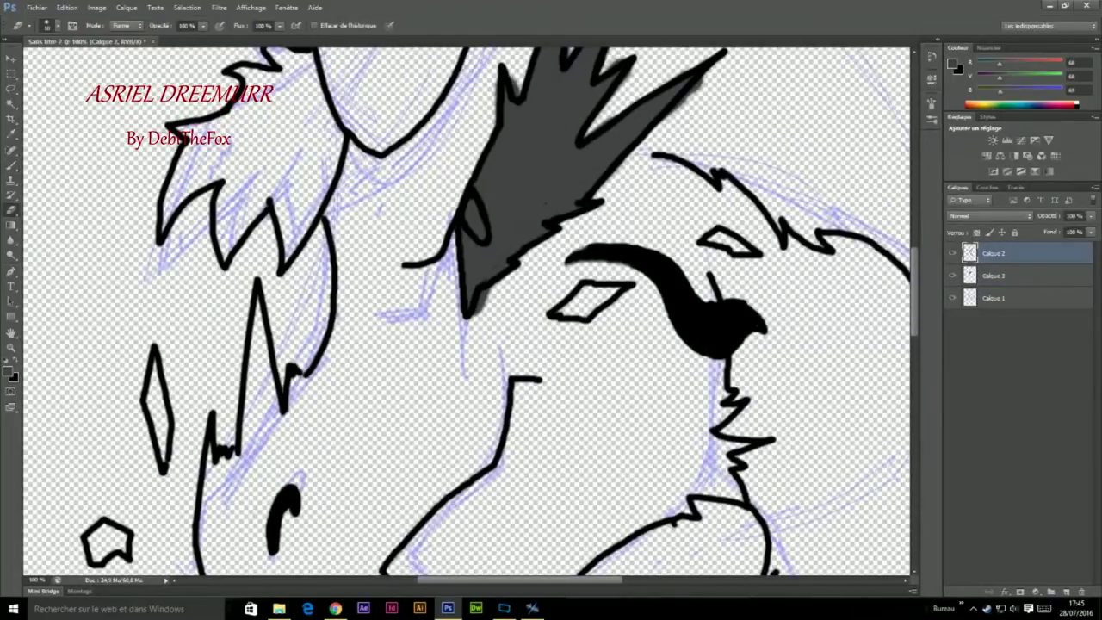
drag(983, 282, 965, 281)
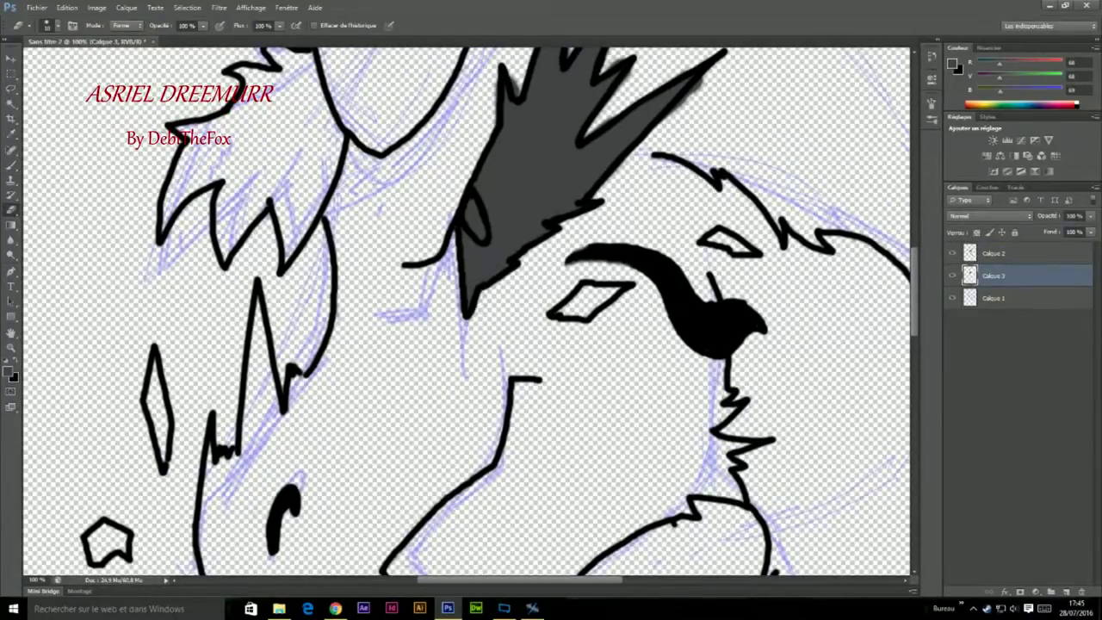
drag(517, 345, 478, 409)
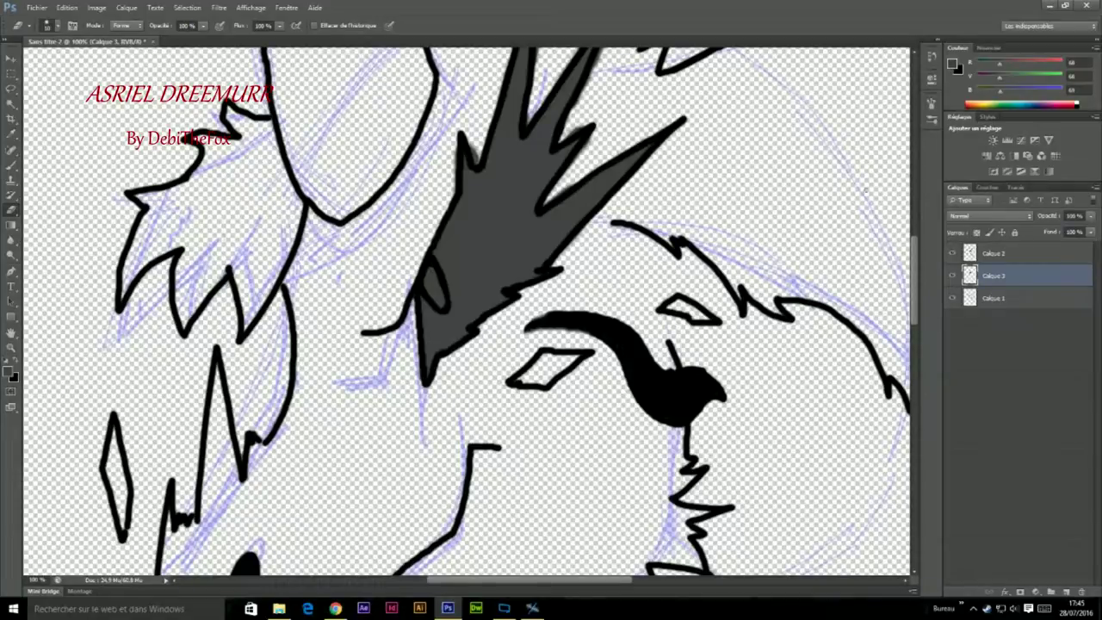
click(11, 372)
text(ffffff)
key(Return)
key(b)
right_click(441, 354)
drag(439, 301, 431, 280)
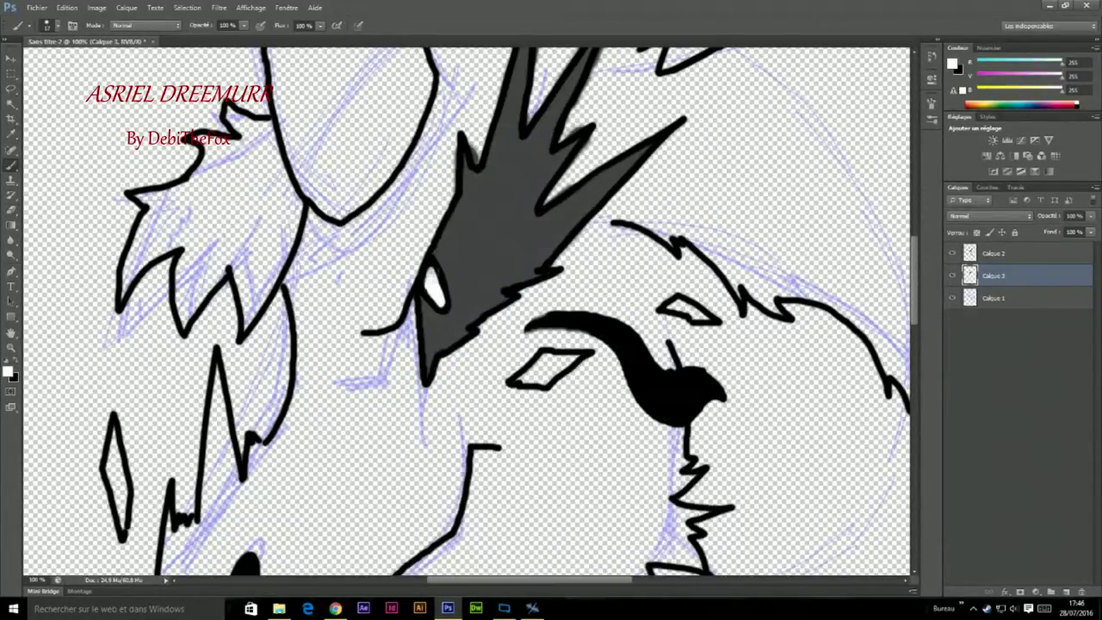
- Paint the muzzle, jaw, forehead and left face white, undoing one overspill
key(ctrl+minus)
right_click(430, 263)
mouse_move(388, 405)
mouse_down()
mouse_move(465, 431)
mouse_move(517, 500)
mouse_up()
mouse_move(526, 431)
mouse_down()
mouse_move(409, 534)
mouse_move(422, 284)
mouse_up()
key(ctrl+z)
drag(517, 401, 423, 521)
mouse_move(525, 431)
mouse_down()
mouse_move(594, 417)
mouse_move(594, 345)
mouse_move(491, 370)
mouse_move(431, 301)
mouse_up()
drag(525, 276, 603, 194)
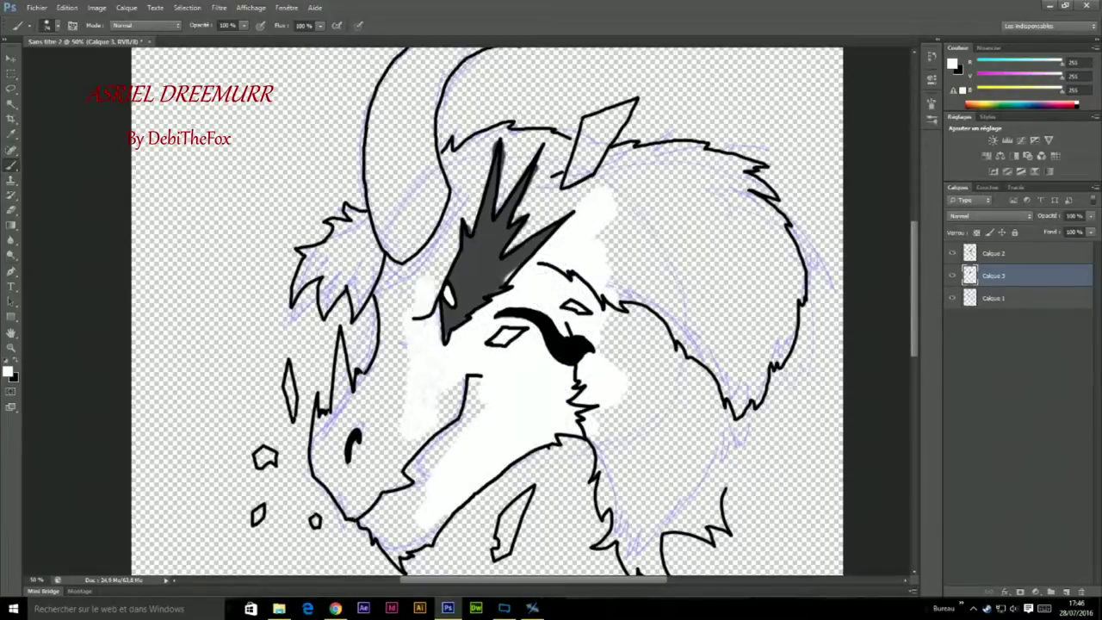
drag(430, 275, 396, 448)
drag(370, 328, 353, 491)
drag(361, 397, 457, 499)
mouse_move(373, 517)
mouse_down()
mouse_move(404, 398)
mouse_move(439, 413)
mouse_move(427, 415)
mouse_move(456, 412)
mouse_up()
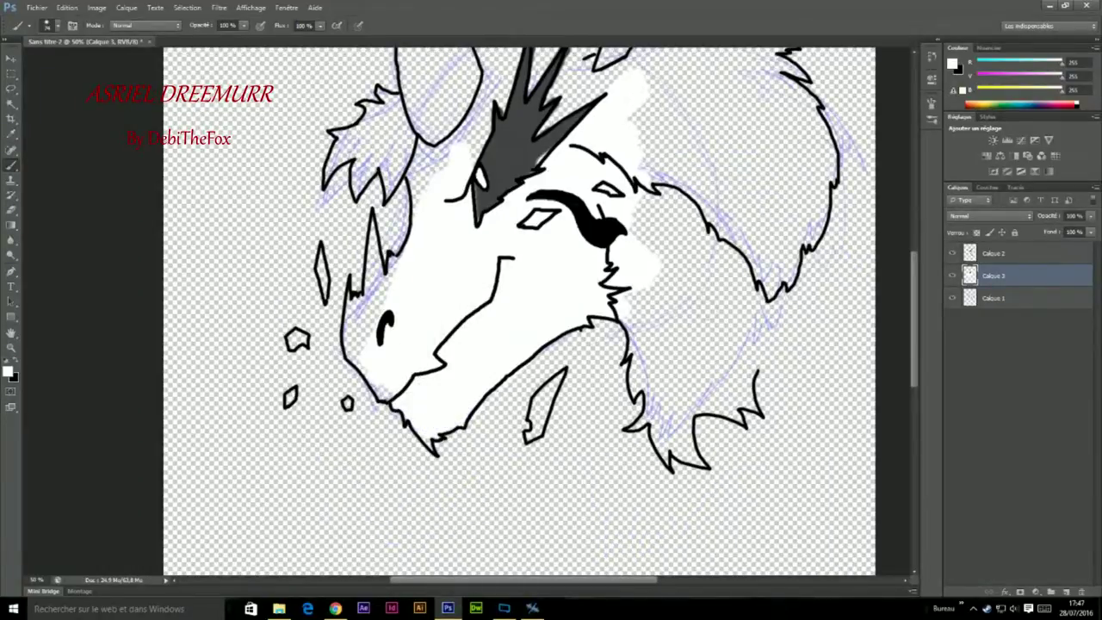
- With a larger brush, paint the right fur, the horn and the left fur white
right_click(689, 241)
mouse_move(637, 371)
mouse_down()
mouse_move(681, 405)
mouse_move(741, 241)
mouse_up()
drag(767, 293, 672, 103)
drag(517, 302, 610, 506)
drag(517, 370, 551, 232)
drag(551, 310, 526, 138)
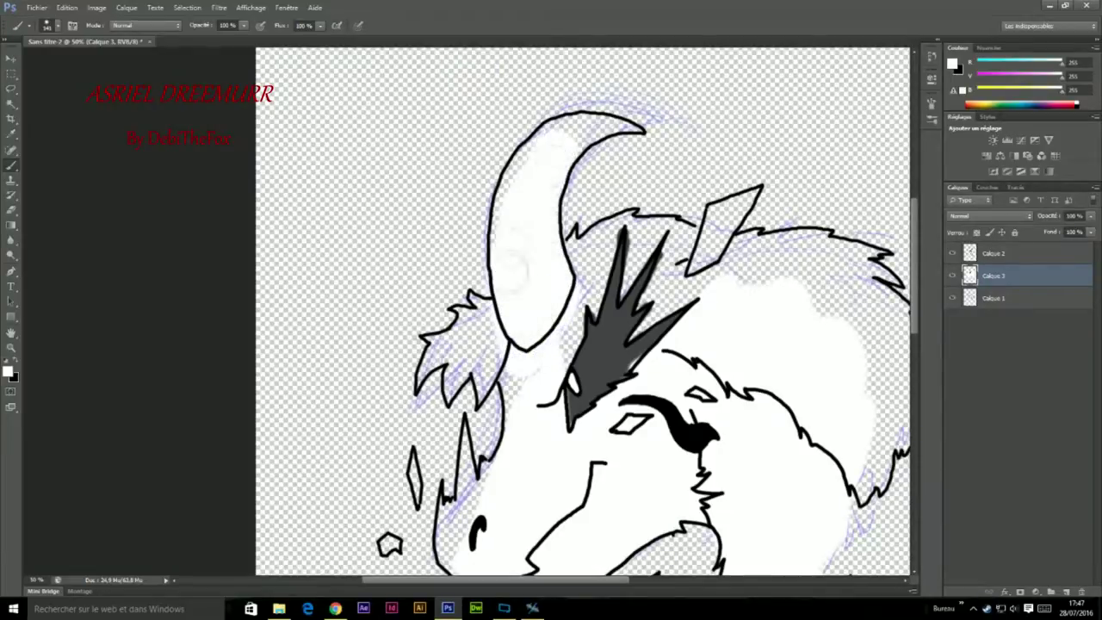
drag(509, 242, 611, 120)
mouse_move(517, 285)
mouse_down()
mouse_move(431, 379)
mouse_move(508, 413)
mouse_up()
drag(482, 301, 578, 172)
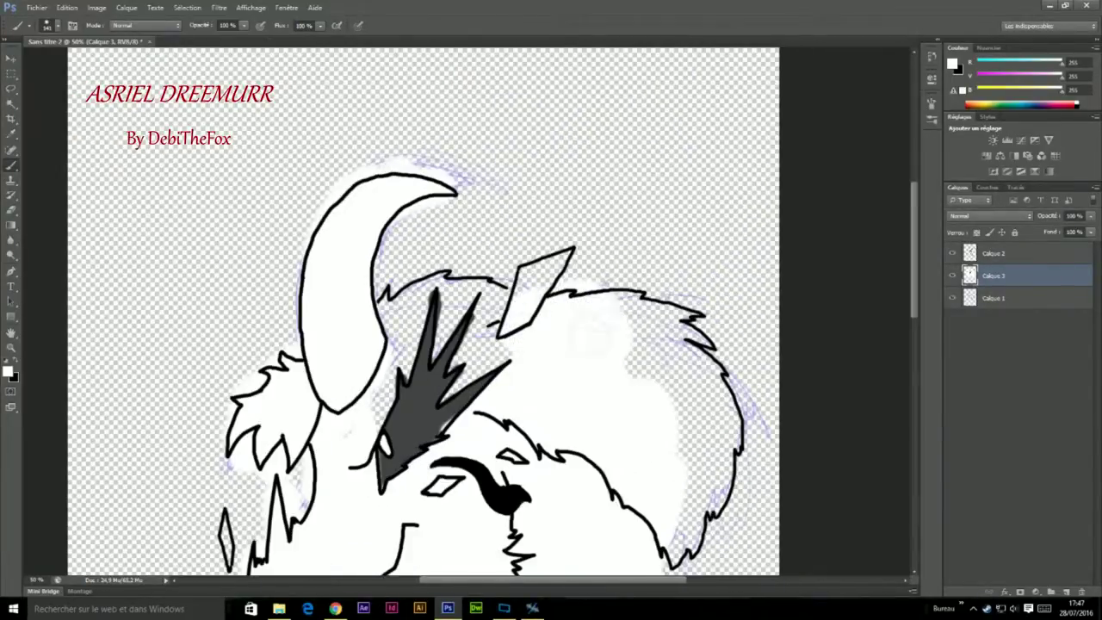
- Fill remaining white gaps around the horn base, spiky marking, right fur edge and neck spike
mouse_move(621, 293)
mouse_down()
mouse_move(723, 534)
mouse_move(689, 569)
mouse_up()
drag(413, 259, 370, 388)
drag(448, 250, 413, 379)
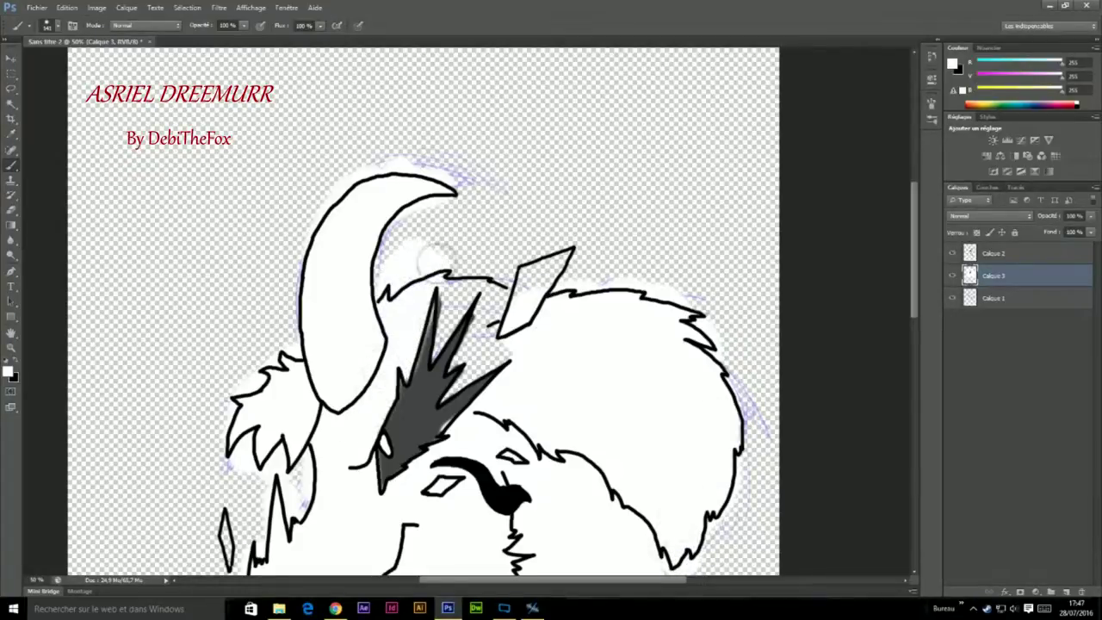
drag(431, 275, 508, 345)
drag(559, 250, 466, 405)
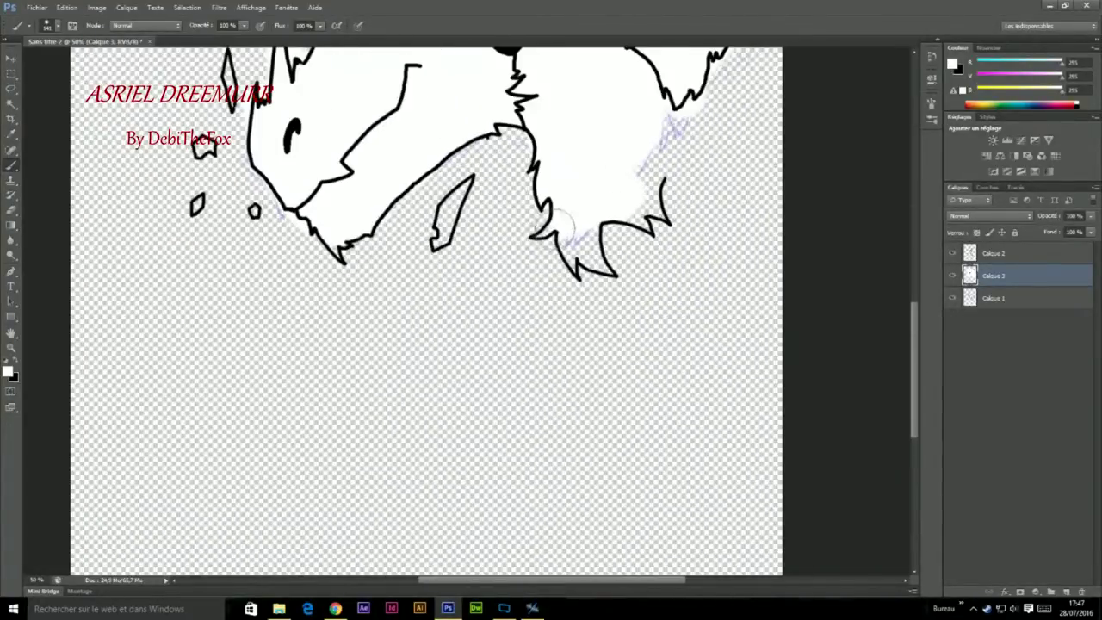
drag(561, 224, 603, 276)
drag(637, 228, 702, 95)
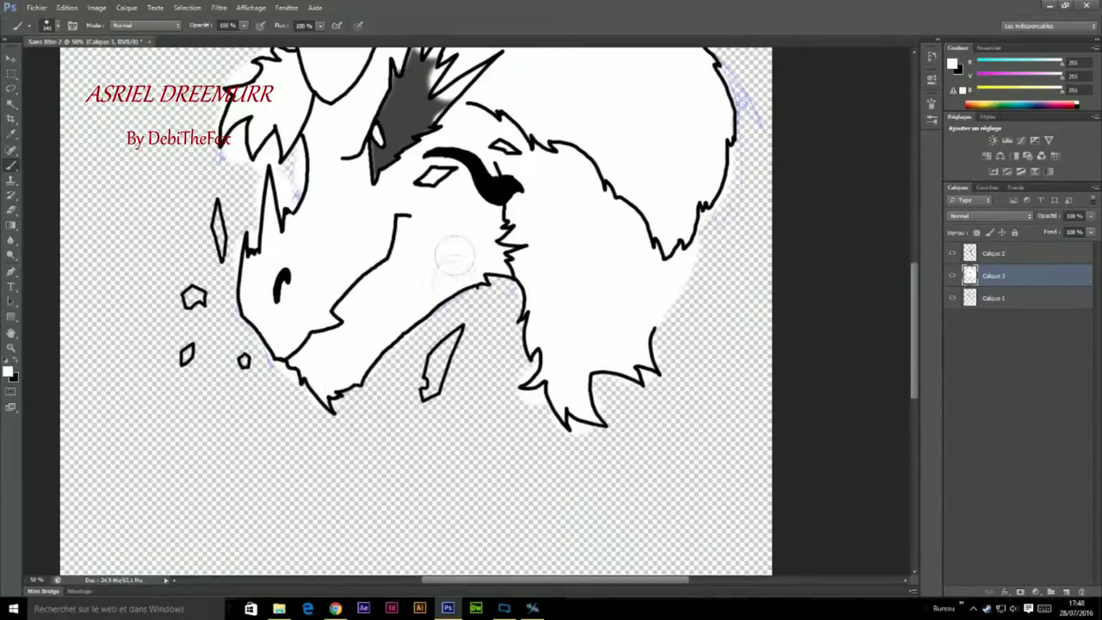
mouse_move(413, 396)
mouse_down()
mouse_move(465, 327)
mouse_move(473, 353)
mouse_up()
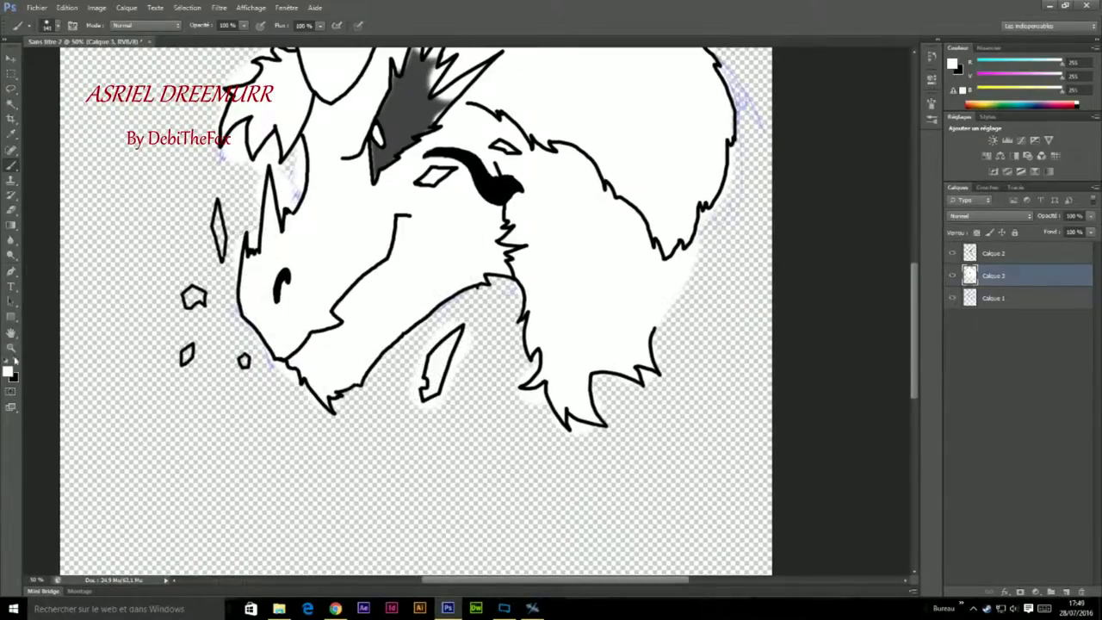
- Switch to black and paint a jagged fur stroke along the chest's right edge
key(x)
right_click(183, 121)
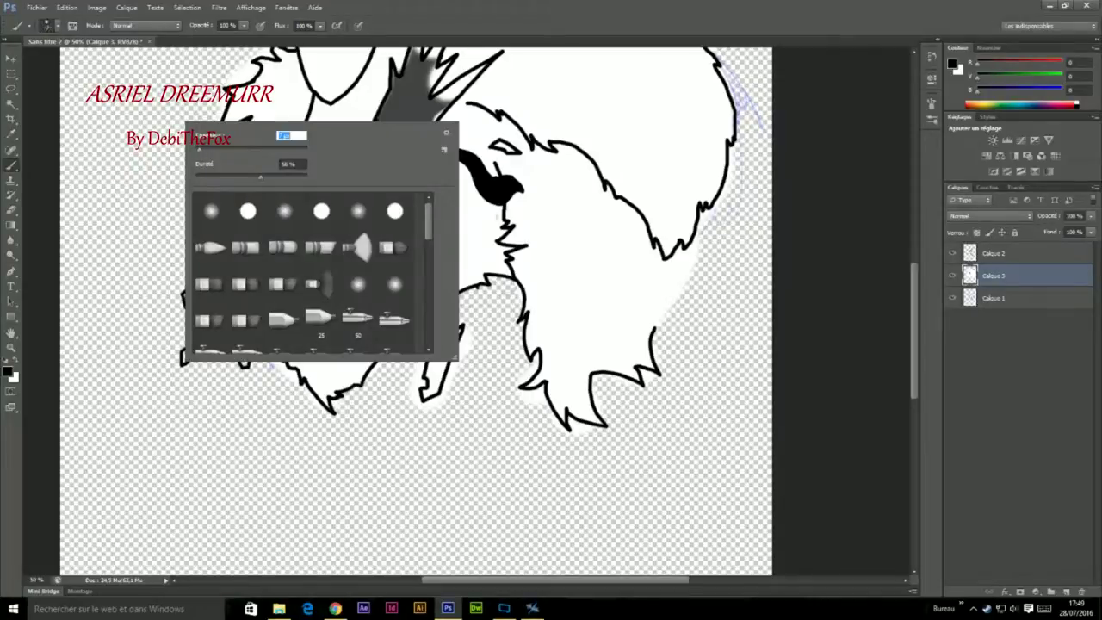
right_click(656, 325)
key(Escape)
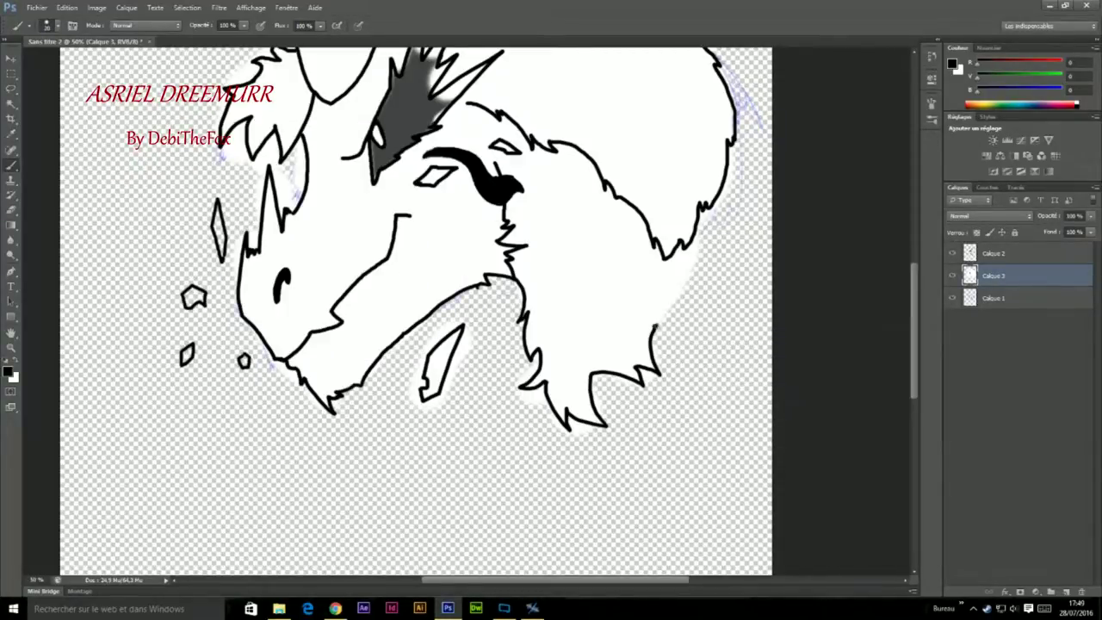
right_click(714, 265)
drag(662, 328, 714, 241)
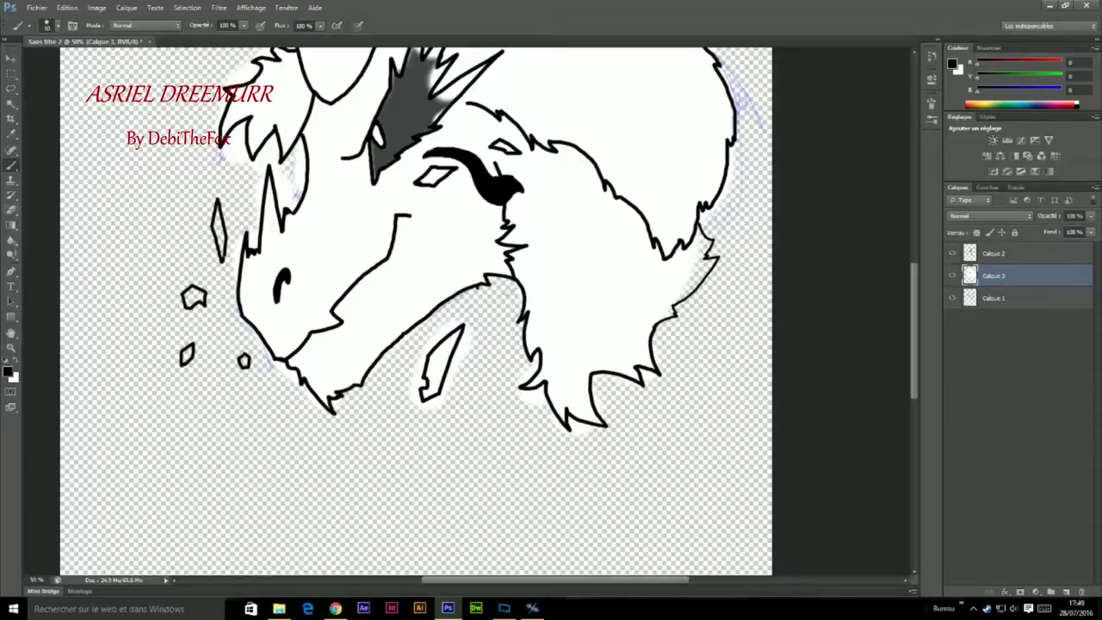
key(x)
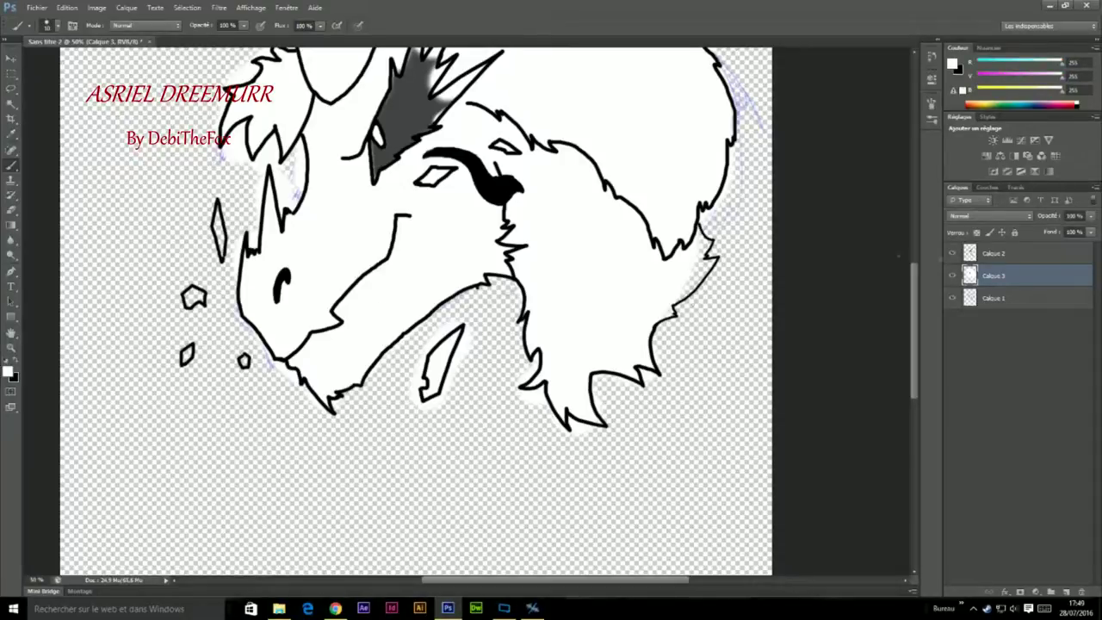
- Undo that stroke and redraw the jagged black fur outline on line layer Calque 2
click(979, 255)
key(ctrl+z)
click(983, 255)
key(x)
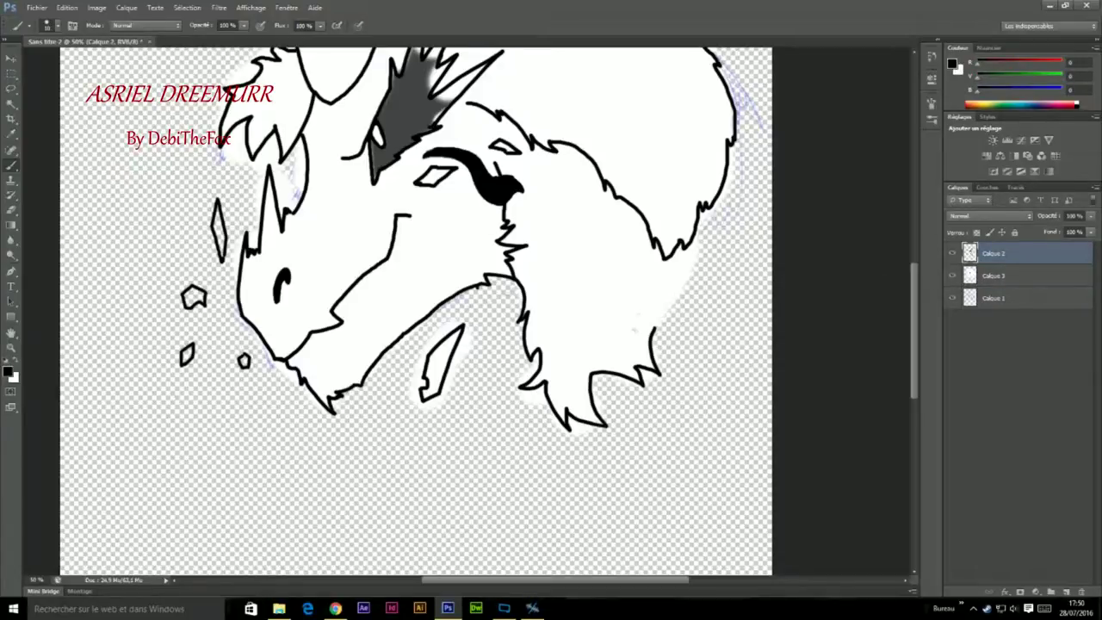
drag(668, 311, 721, 221)
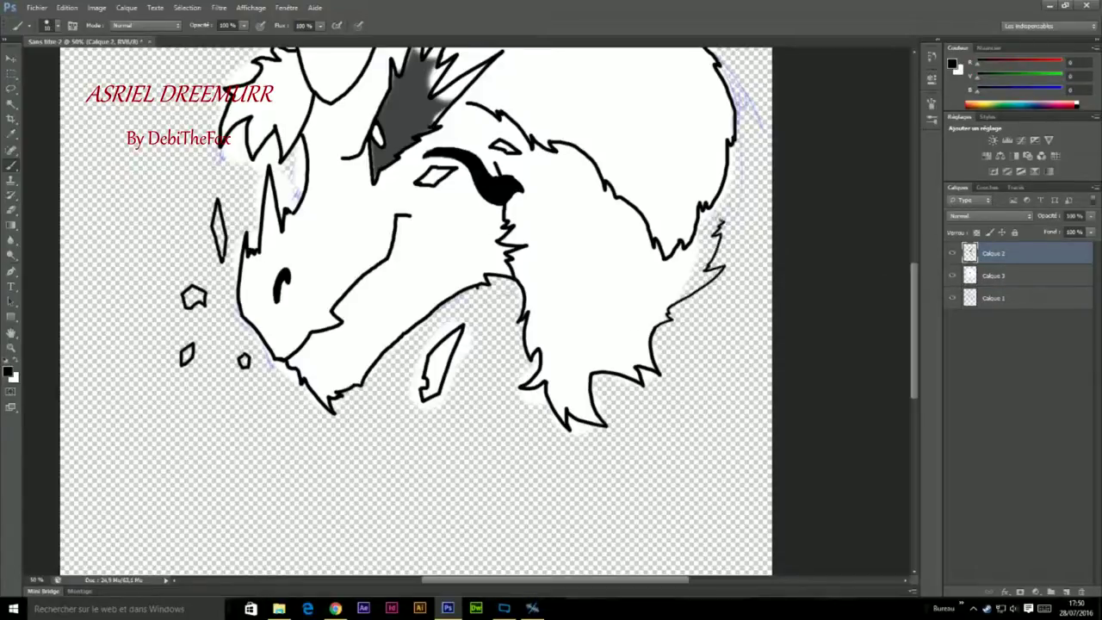
- Return to Calque 3 with white and Magic Wand-select the white fill area
click(994, 276)
key(x)
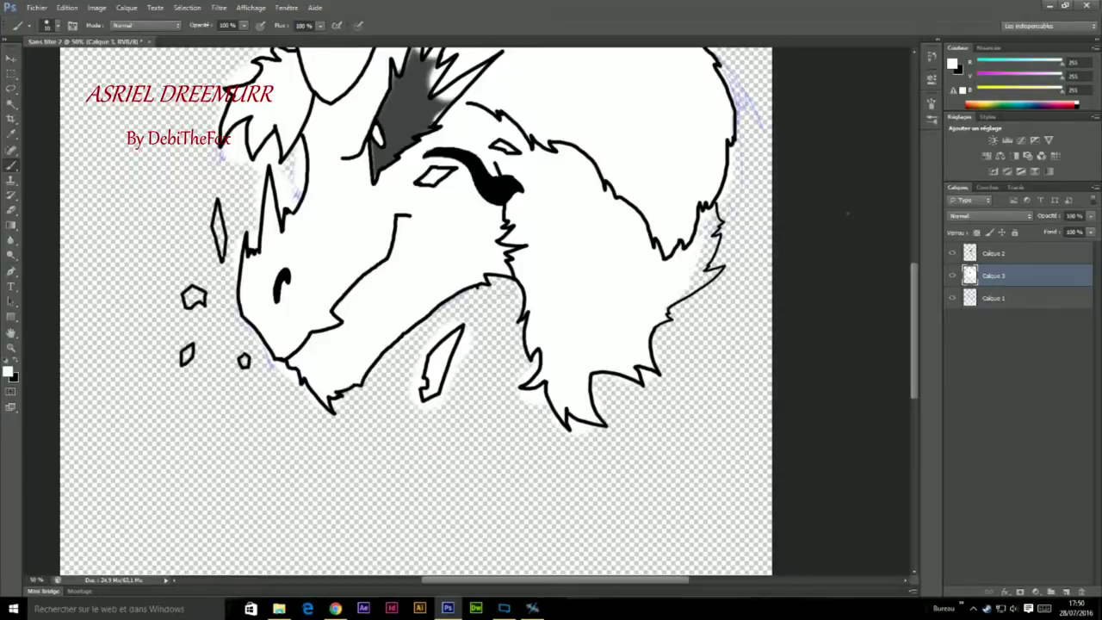
right_click(670, 248)
key(Return)
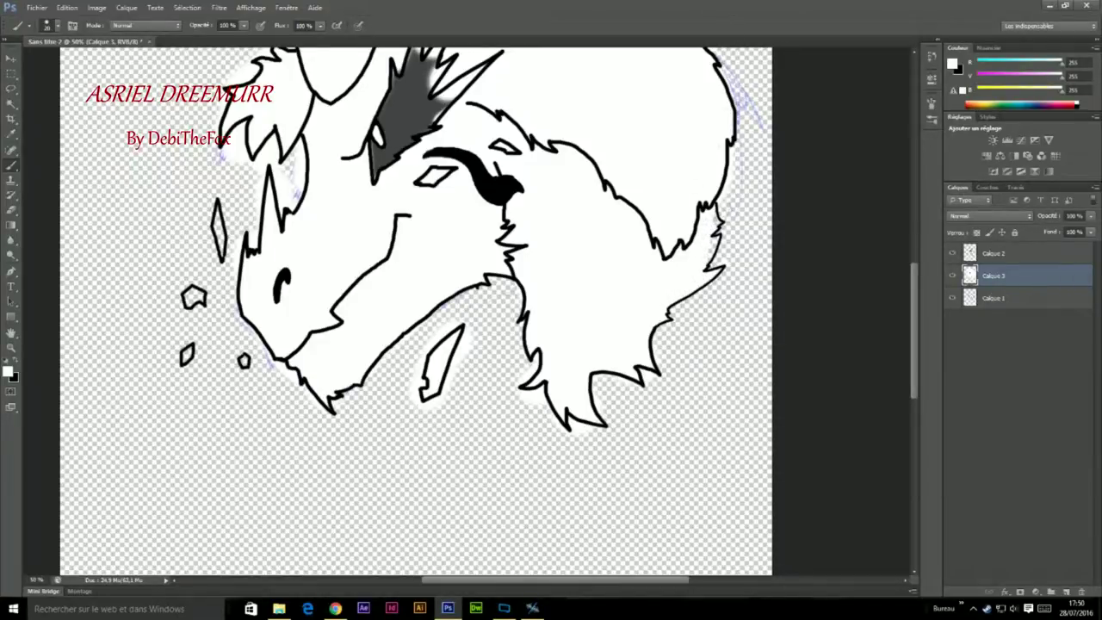
key(w)
click(410, 254)
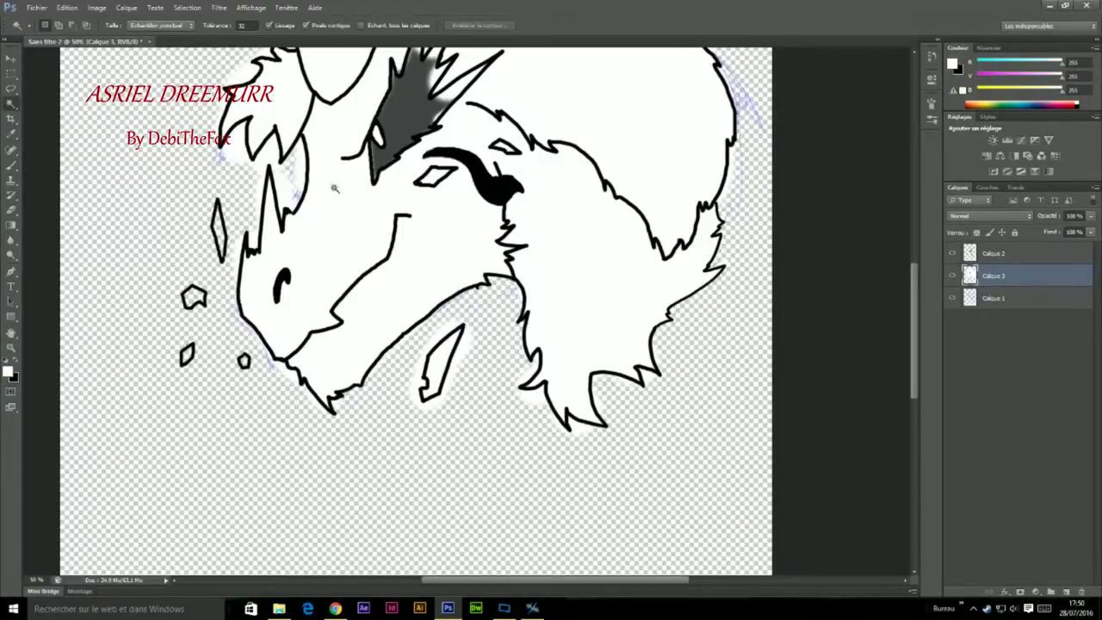
- Erase the white halo around the small fur shape and delete the sketch layer Calque 1
key(e)
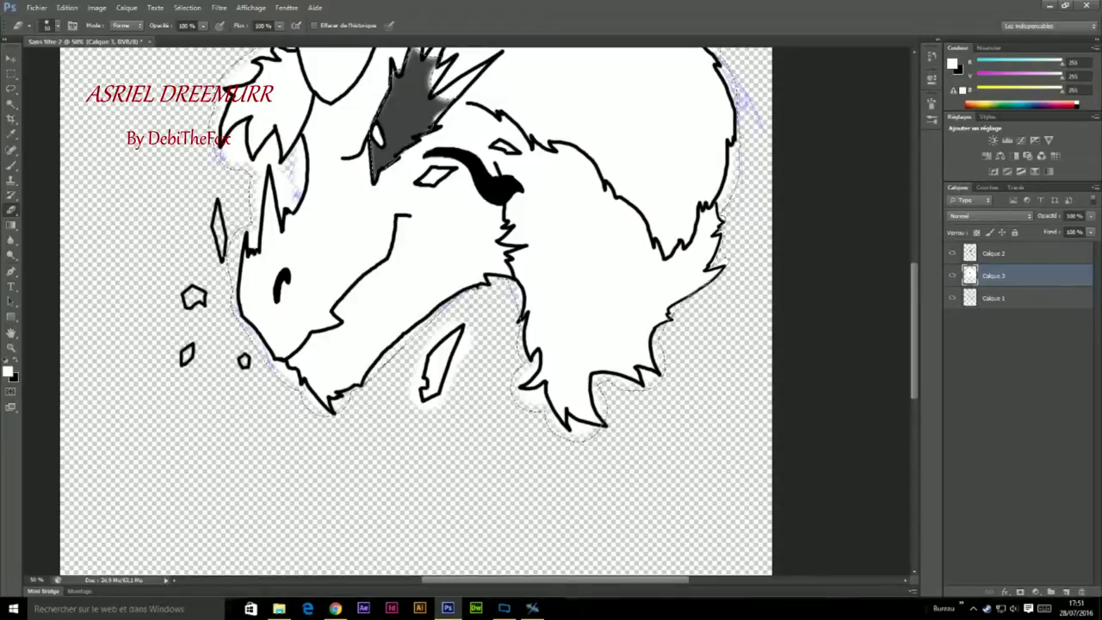
key(ctrl+d)
key(m)
click(10, 214)
right_click(274, 355)
key(Escape)
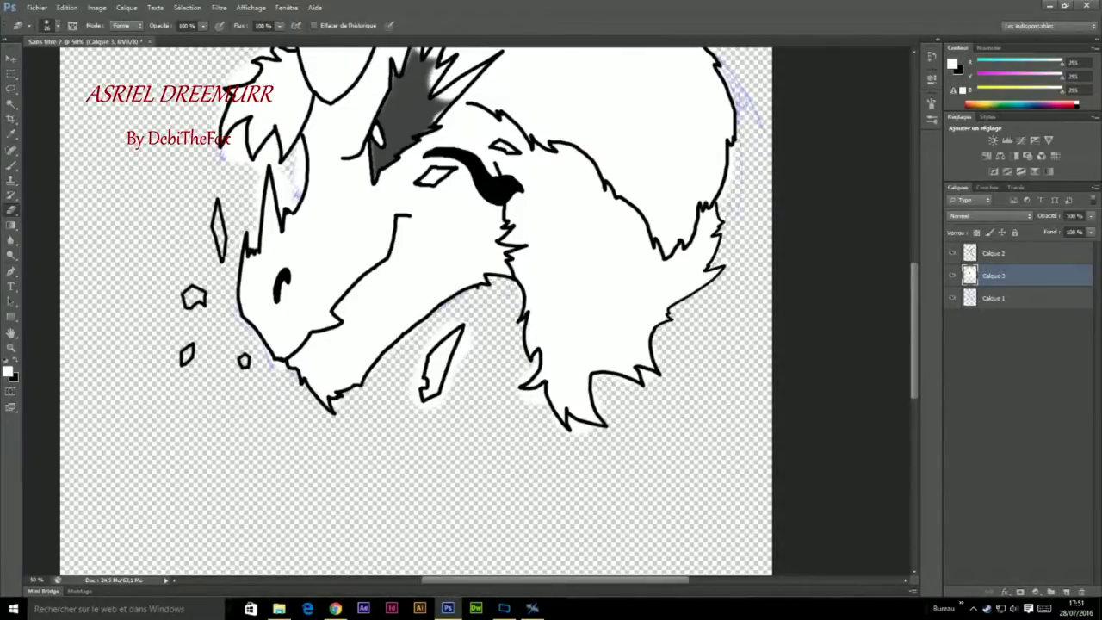
drag(439, 333, 462, 346)
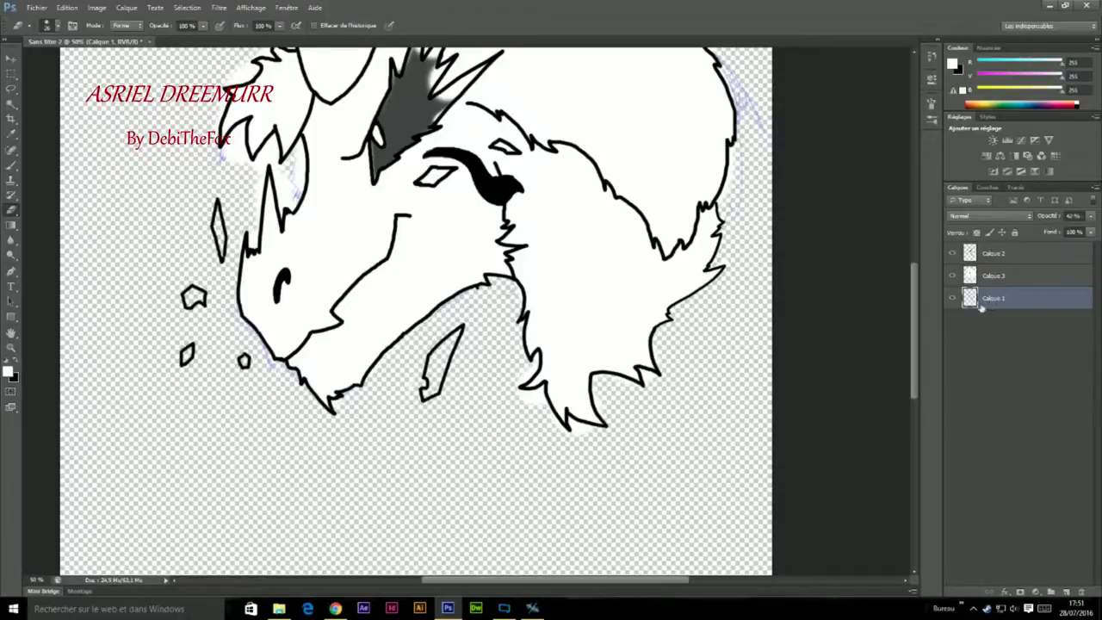
key(Delete)
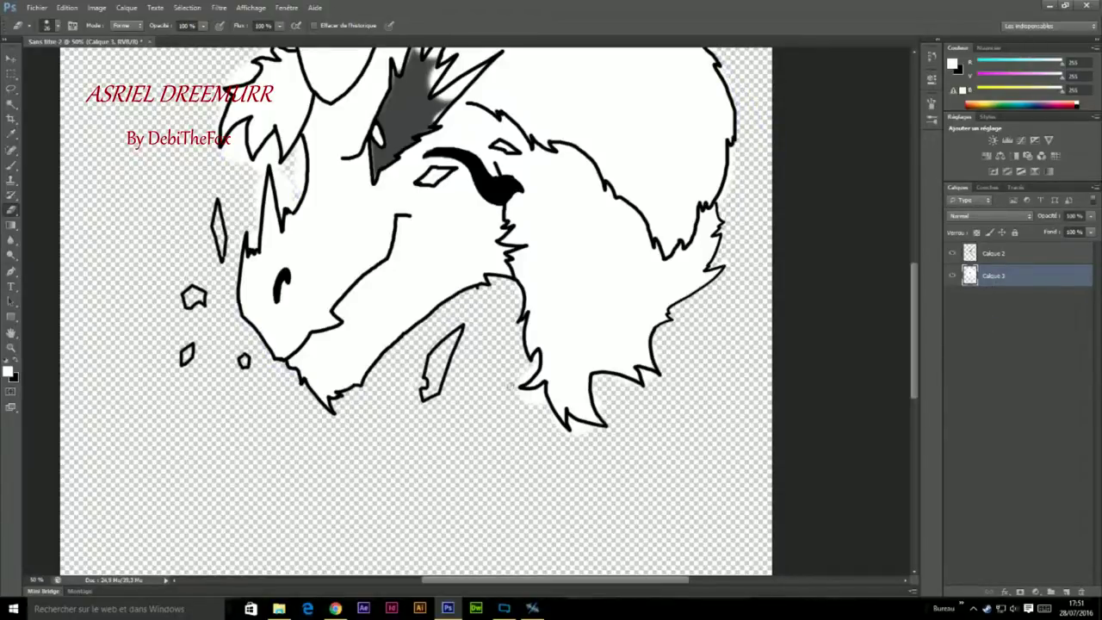
- Resize the eraser and remove the white halo along the left fur, spike and fluff
drag(536, 457, 337, 401)
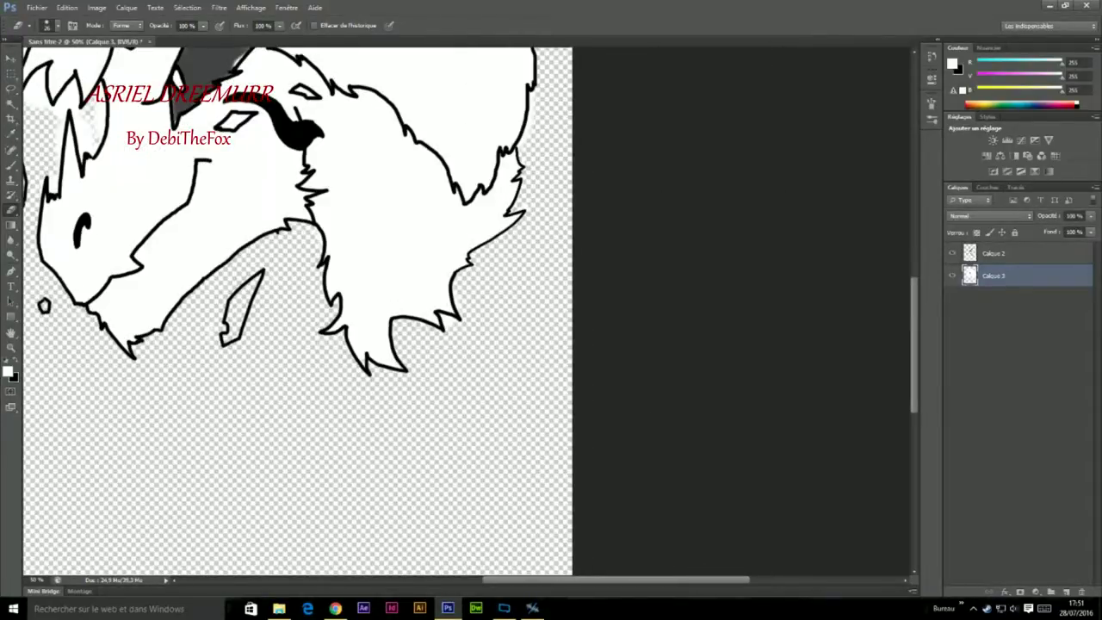
click(46, 26)
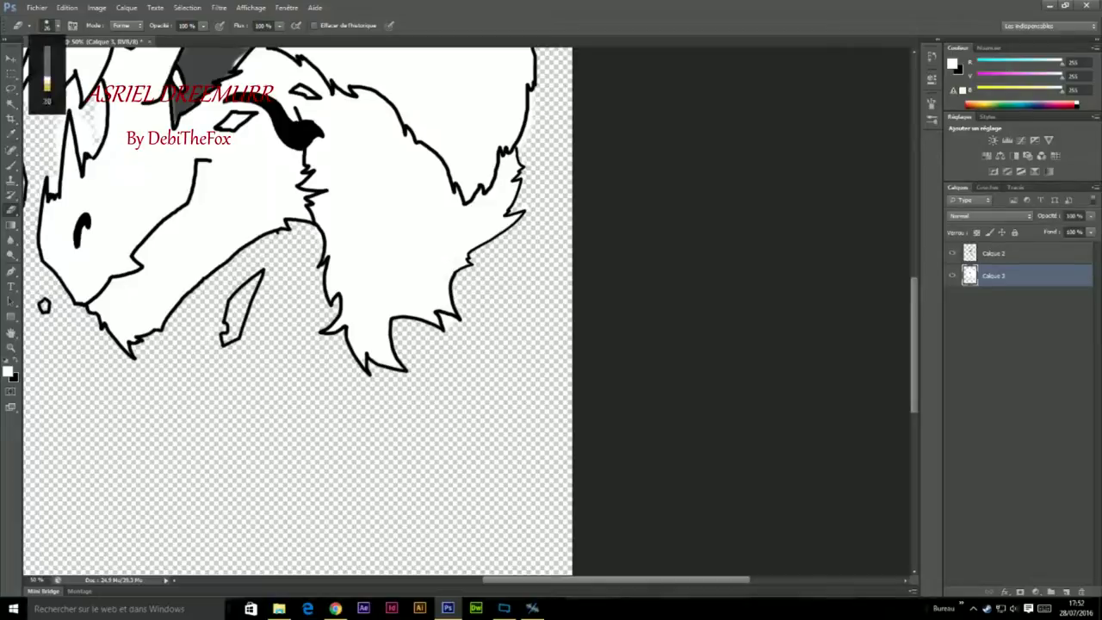
scroll(470, 344, up, 5)
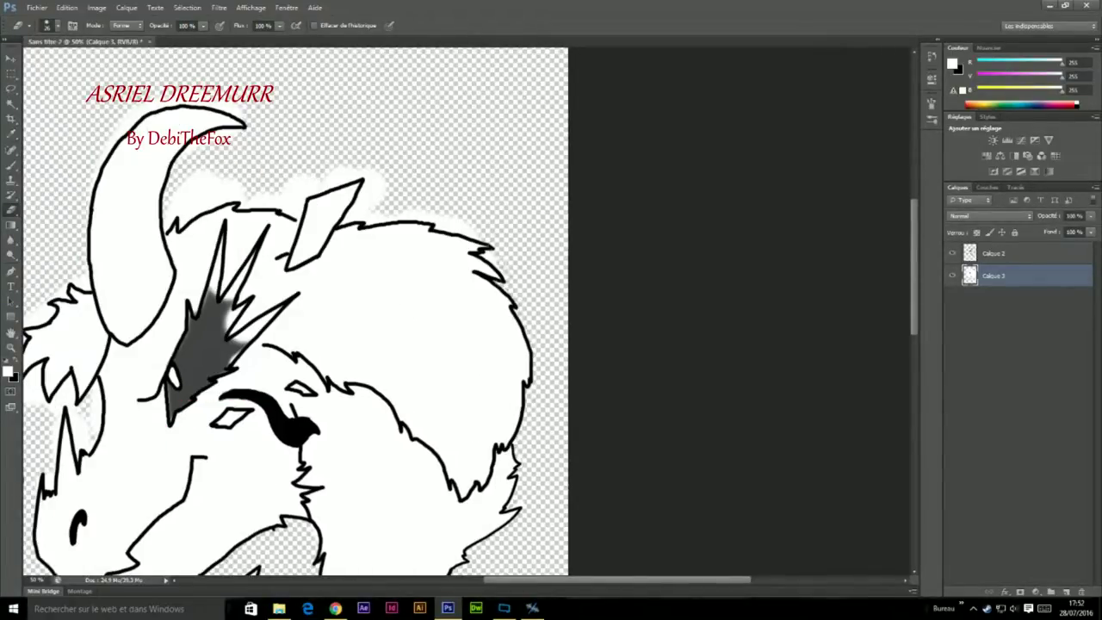
drag(382, 234, 623, 140)
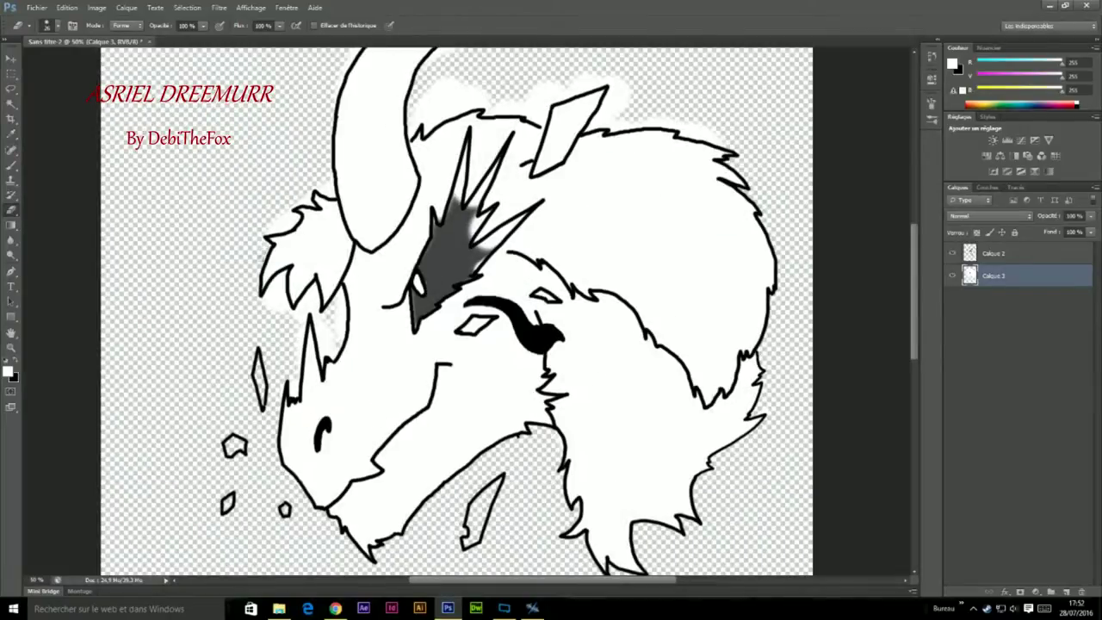
drag(274, 274, 293, 392)
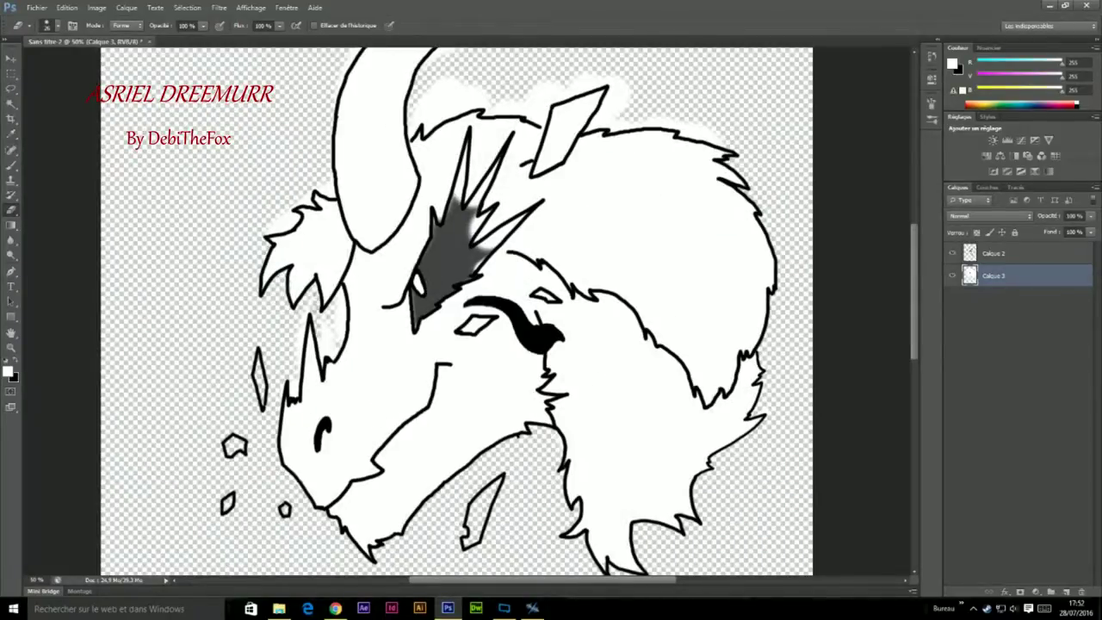
drag(338, 349, 329, 327)
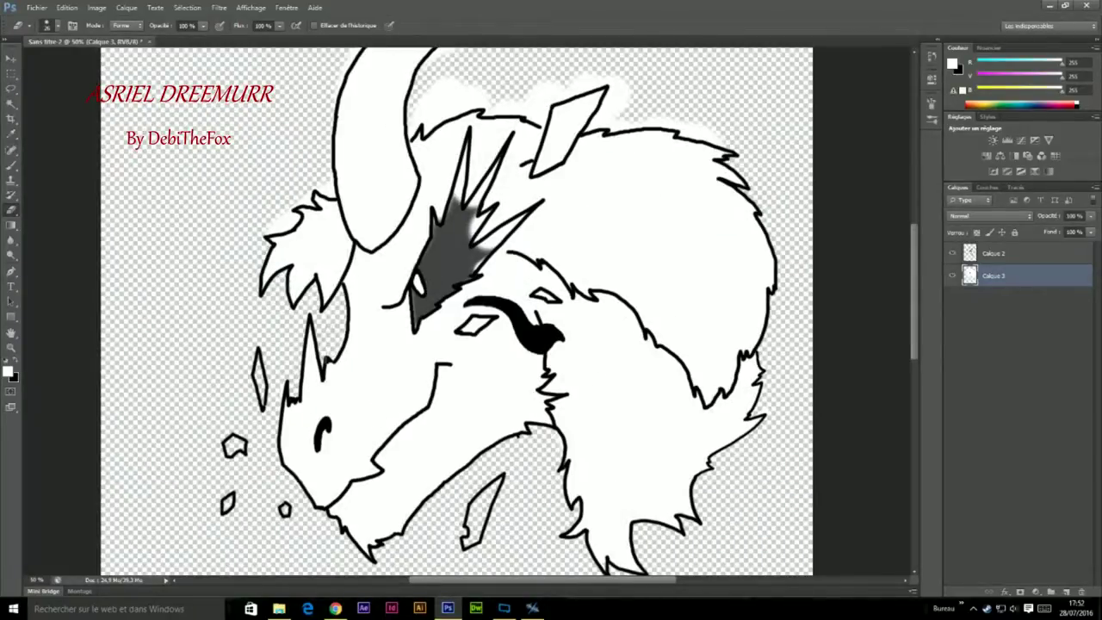
drag(297, 254, 290, 266)
drag(298, 207, 260, 246)
mouse_move(482, 52)
mouse_down()
mouse_move(468, 153)
mouse_move(410, 175)
mouse_up()
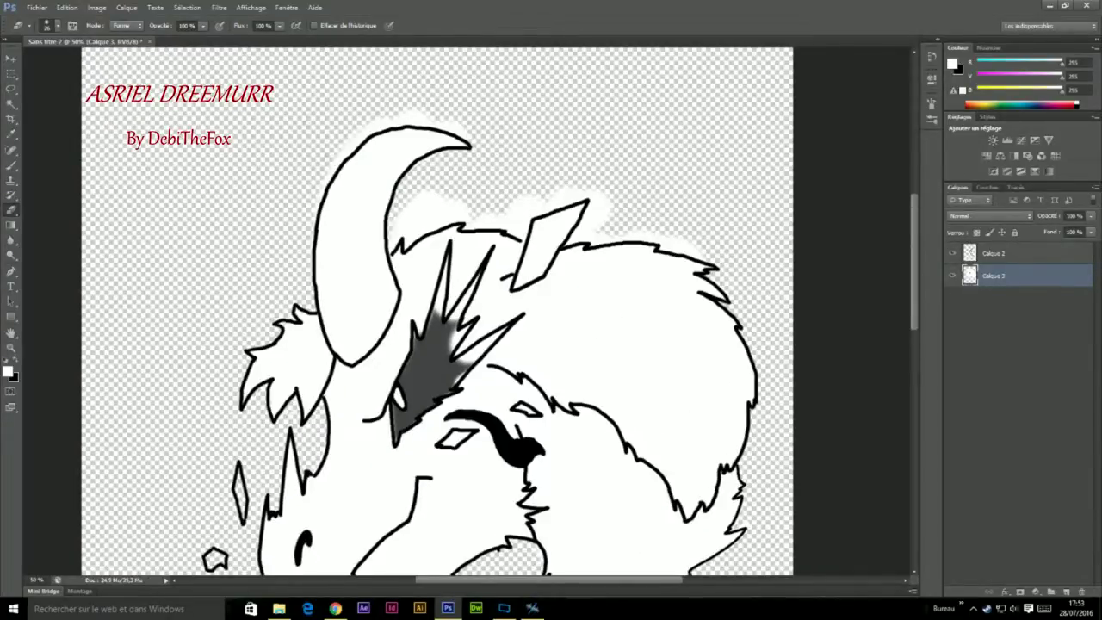
- Erase the halo along the horn's outer edge, between horn and head fur, and around the ear
drag(378, 118, 317, 211)
drag(465, 193, 410, 234)
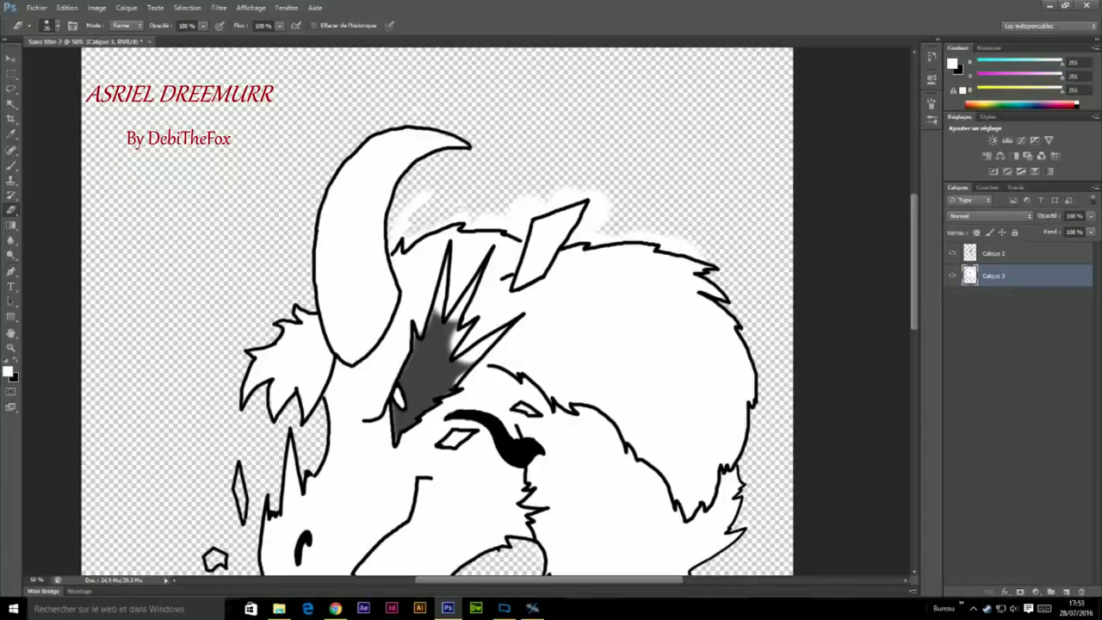
drag(431, 193, 398, 229)
mouse_move(479, 216)
mouse_down()
mouse_move(559, 191)
mouse_move(603, 198)
mouse_move(517, 233)
mouse_move(482, 231)
mouse_up()
mouse_move(603, 198)
mouse_down()
mouse_move(571, 239)
mouse_move(693, 248)
mouse_up()
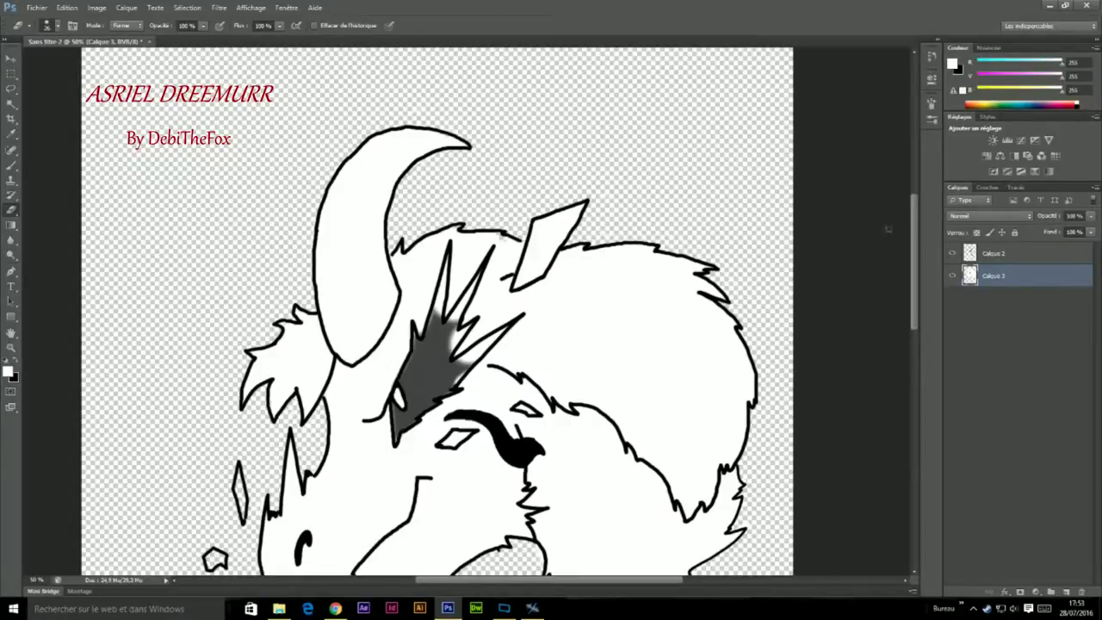
shift+click(995, 253)
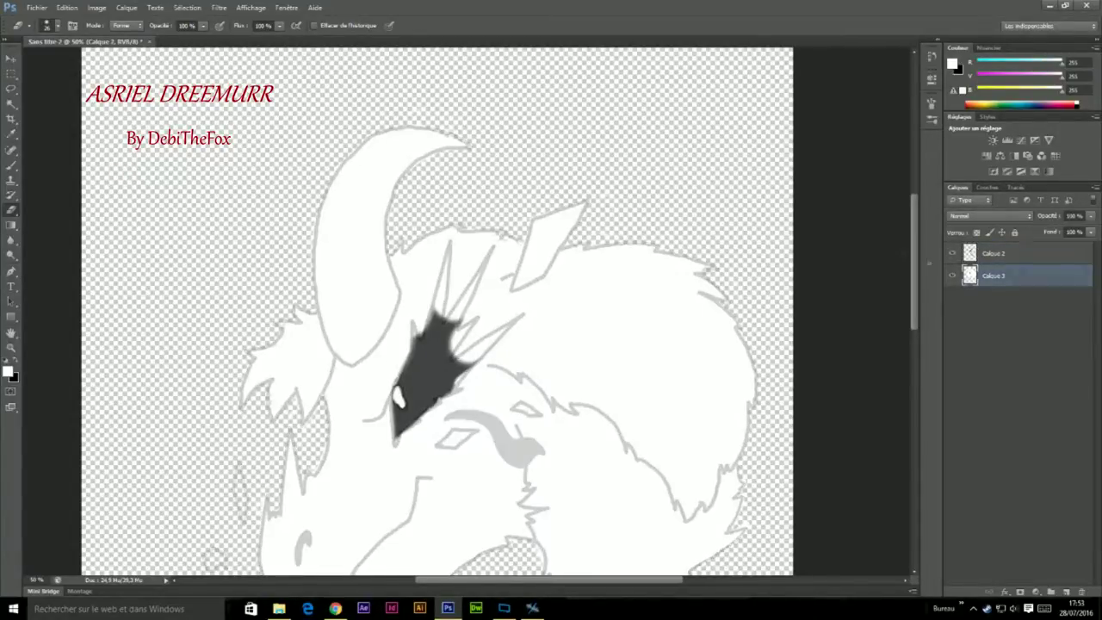
- Lower the Calque 2 line layer's opacity to about 5%
scroll(517, 344, down, 4)
click(995, 254)
click(1091, 215)
drag(1090, 231, 1042, 231)
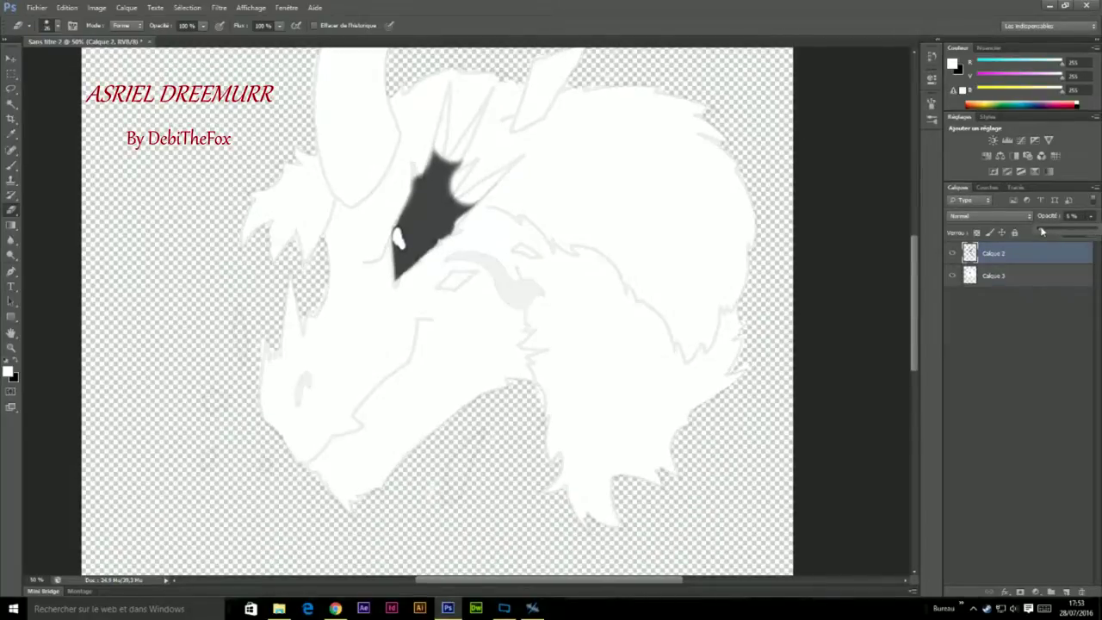
- Paint white over the dark eye marking on Calque 3, then add Calque 4 below it
click(11, 148)
click(995, 276)
right_click(558, 293)
key(Escape)
key(b)
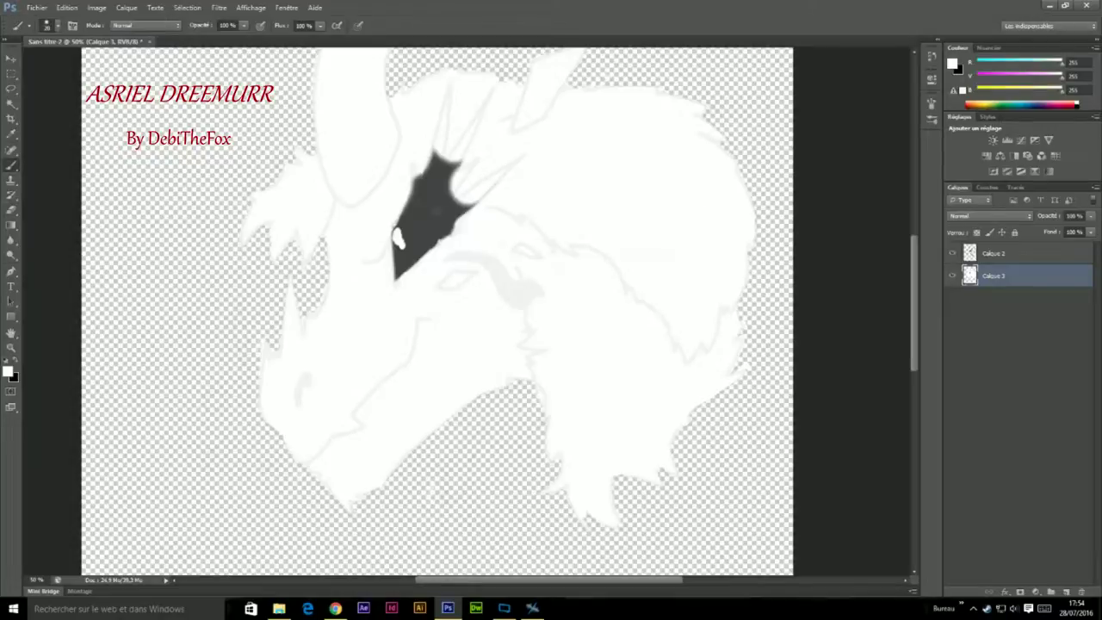
drag(398, 241, 432, 155)
key(e)
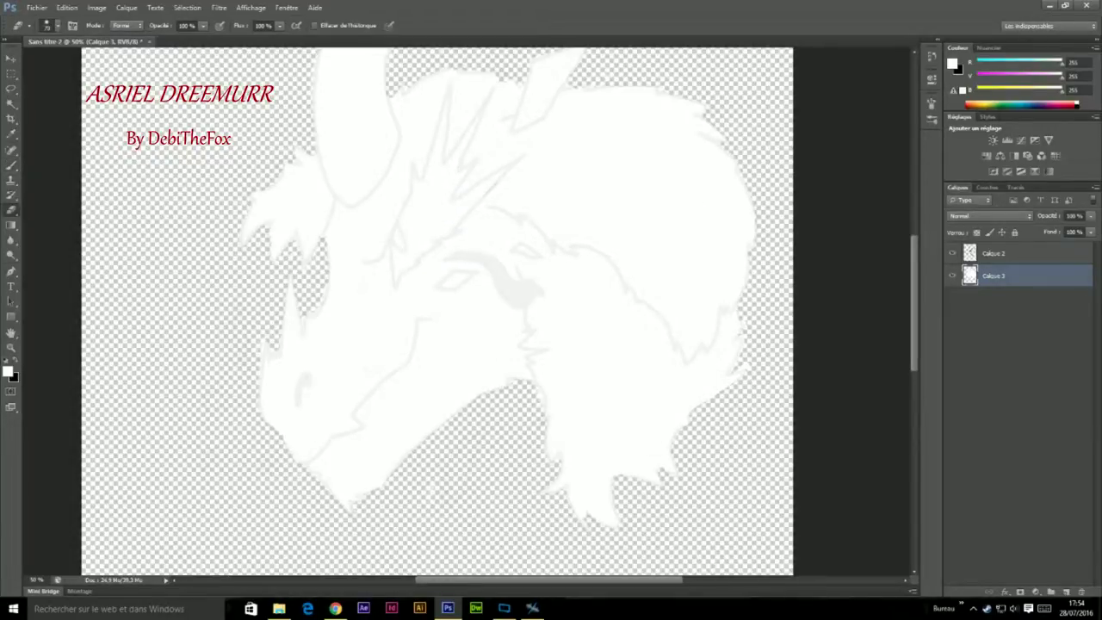
click(1067, 592)
key(ctrl+bracketleft)
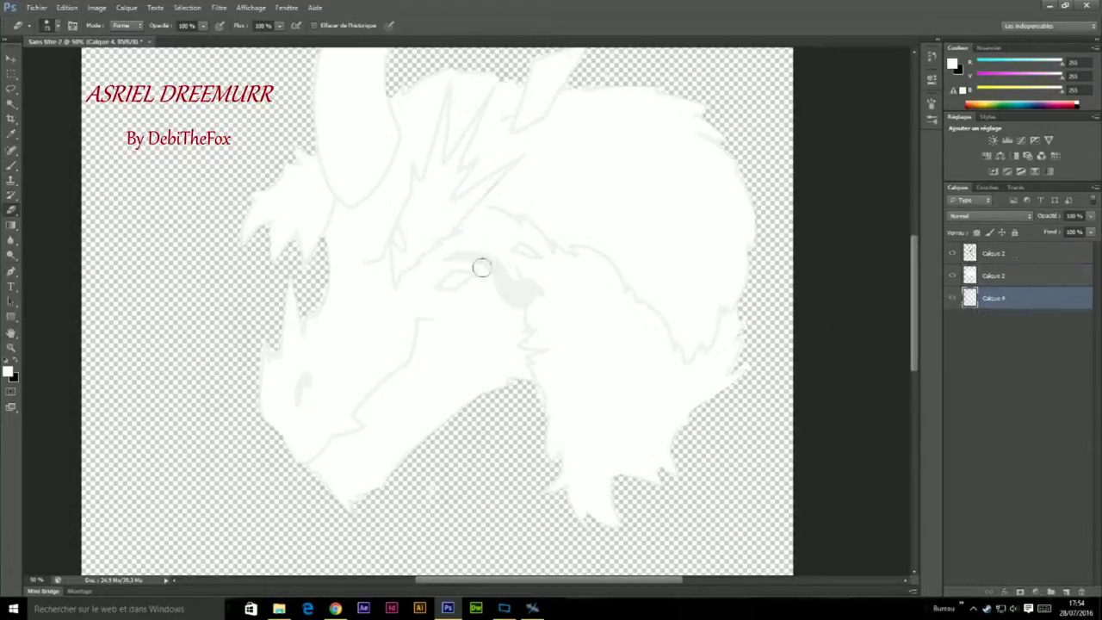
- Paint soft black around the left, right and top of the figure on Calque 4
key(x)
key(b)
right_click(164, 214)
mouse_move(172, 129)
mouse_down()
mouse_move(258, 474)
mouse_move(542, 319)
mouse_up()
drag(758, 534, 861, 320)
scroll(517, 345, up, 3)
drag(775, 172, 405, 258)
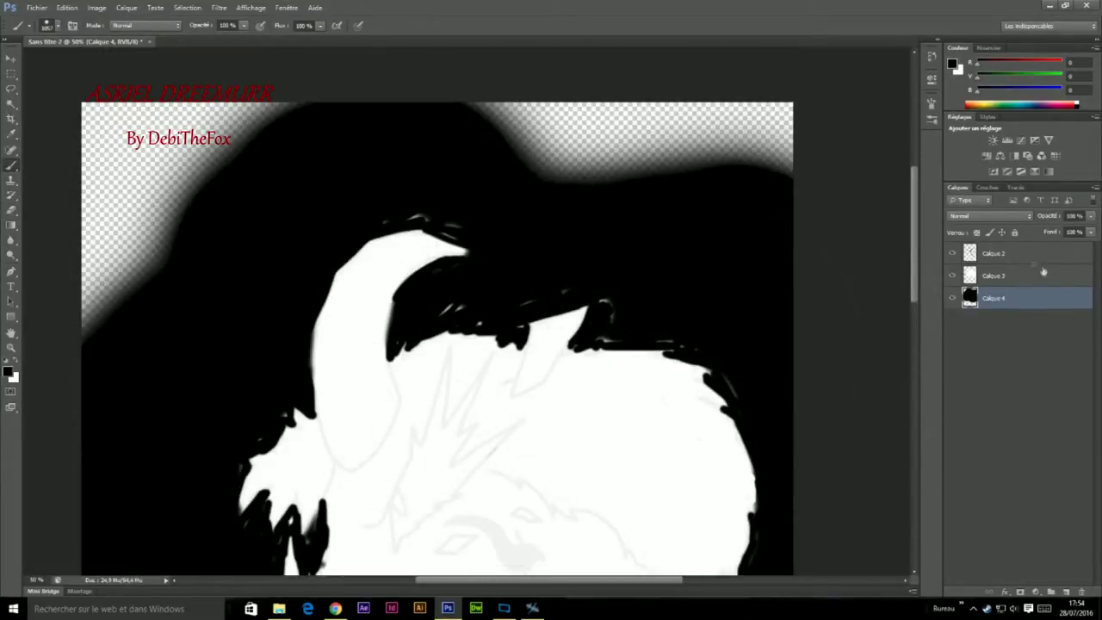
- Erase the dark strokes along the figure's top edge on Calque 3
click(994, 276)
key(e)
drag(461, 224, 400, 230)
right_click(613, 222)
key(Return)
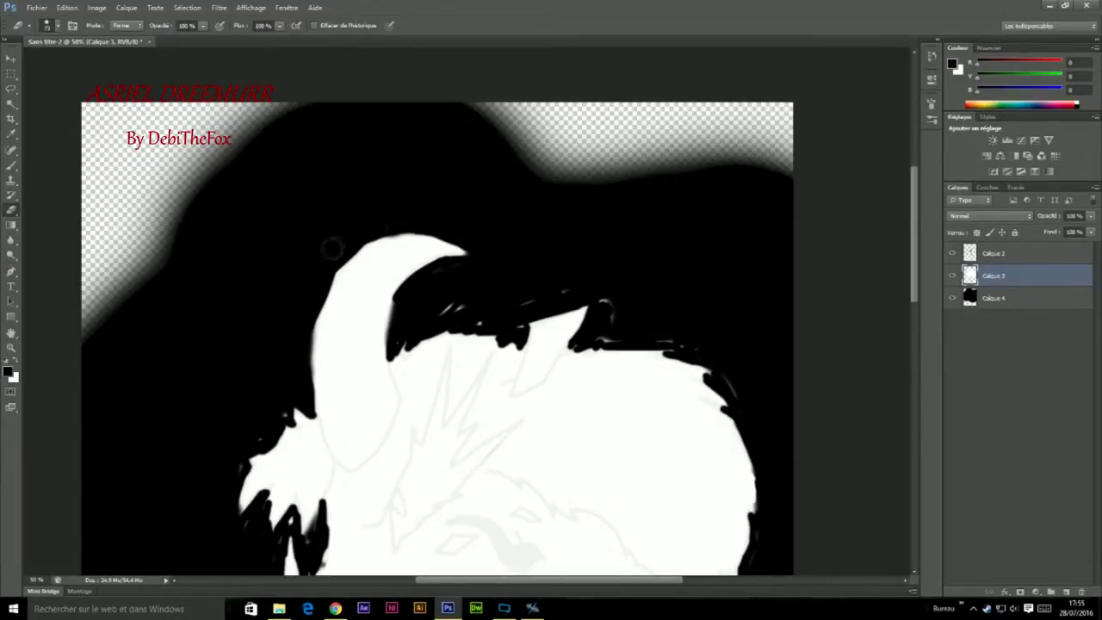
- Switch to smaller brush presets and touch up the left edge and black hair spike
drag(295, 389, 302, 392)
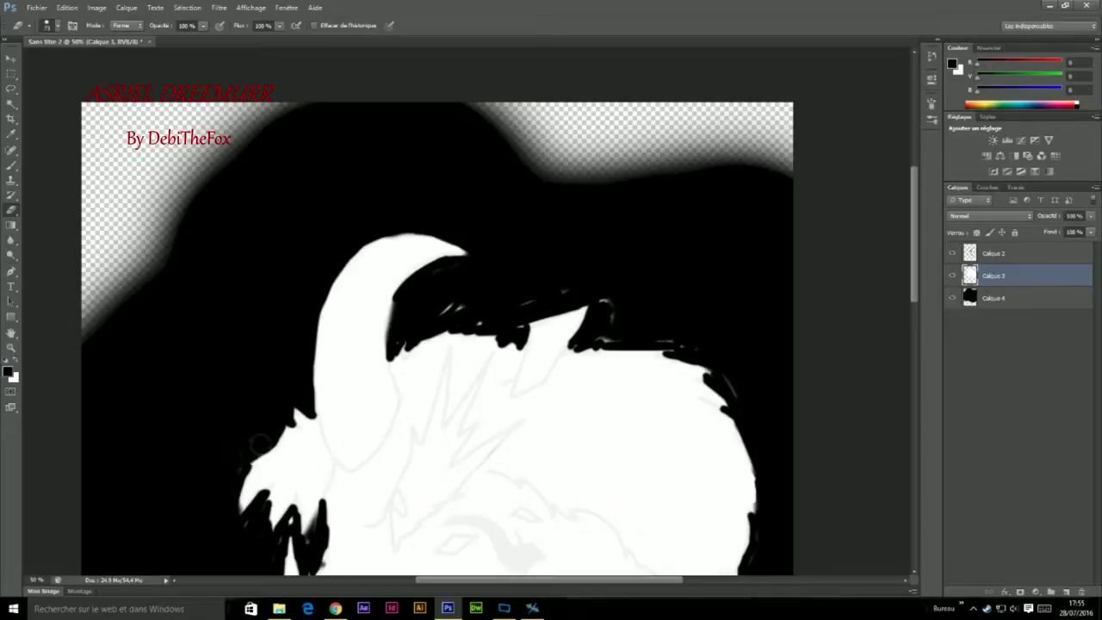
right_click(255, 418)
double_click(275, 428)
drag(251, 437, 261, 321)
right_click(275, 449)
double_click(284, 500)
drag(280, 504, 300, 389)
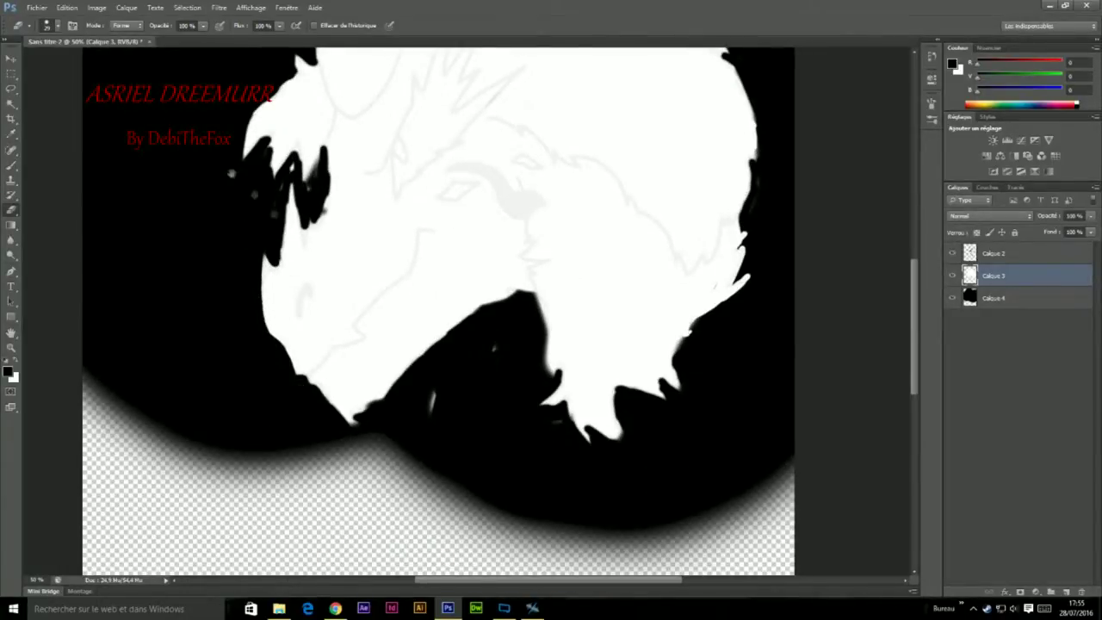
drag(293, 261, 302, 281)
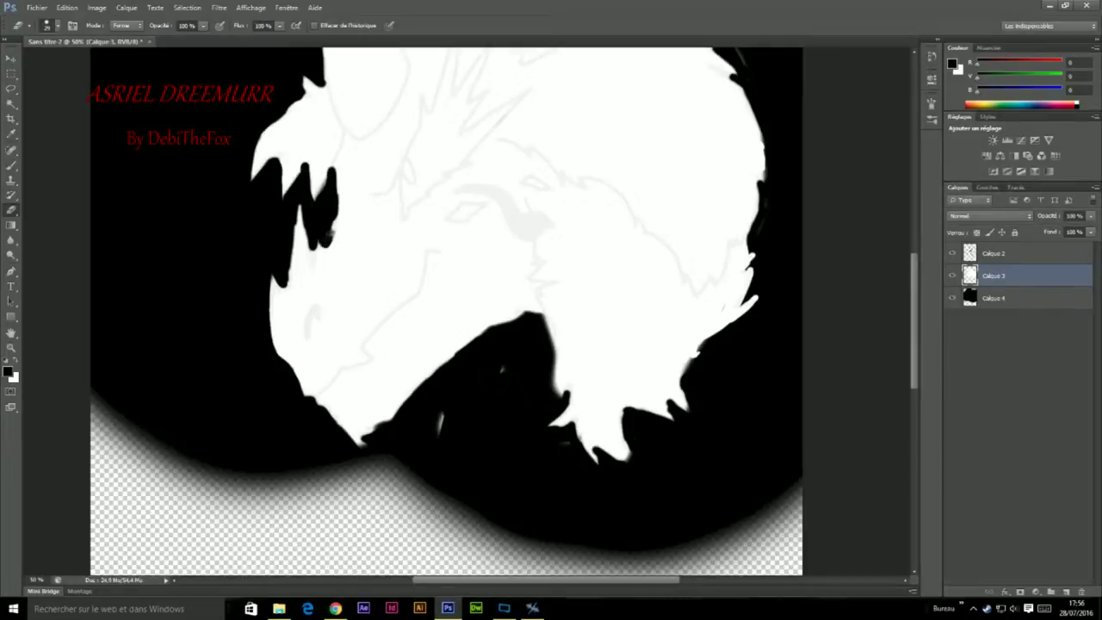
right_click(373, 324)
drag(311, 243, 311, 260)
drag(441, 310, 431, 305)
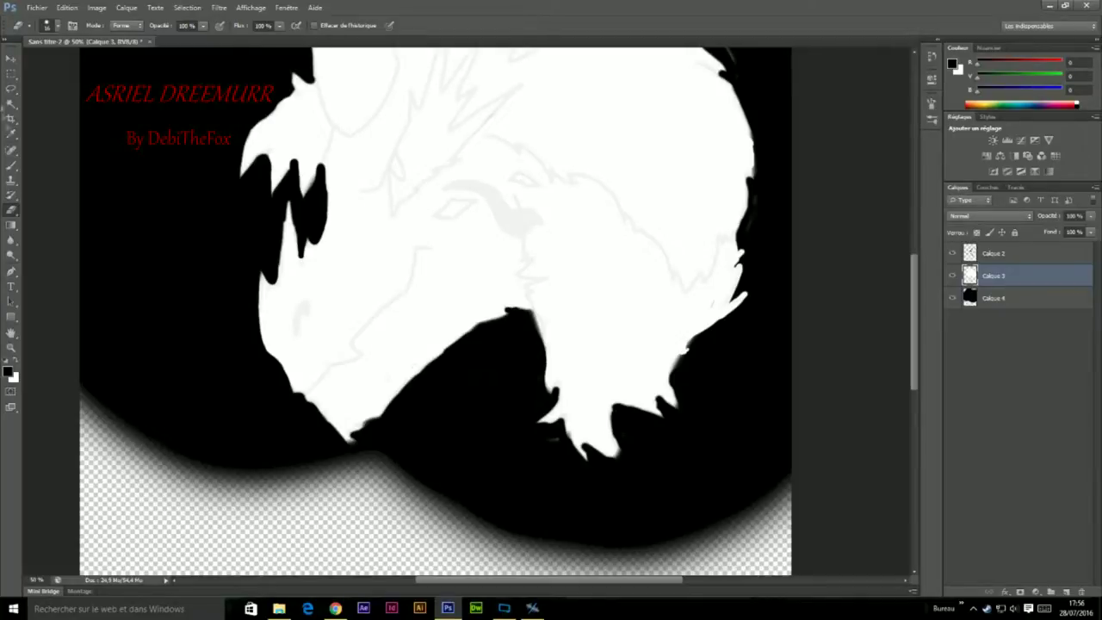
- Alternate a white brush and the eraser to refine the head's fur spikes
key(b)
right_click(407, 274)
key(Escape)
key(x)
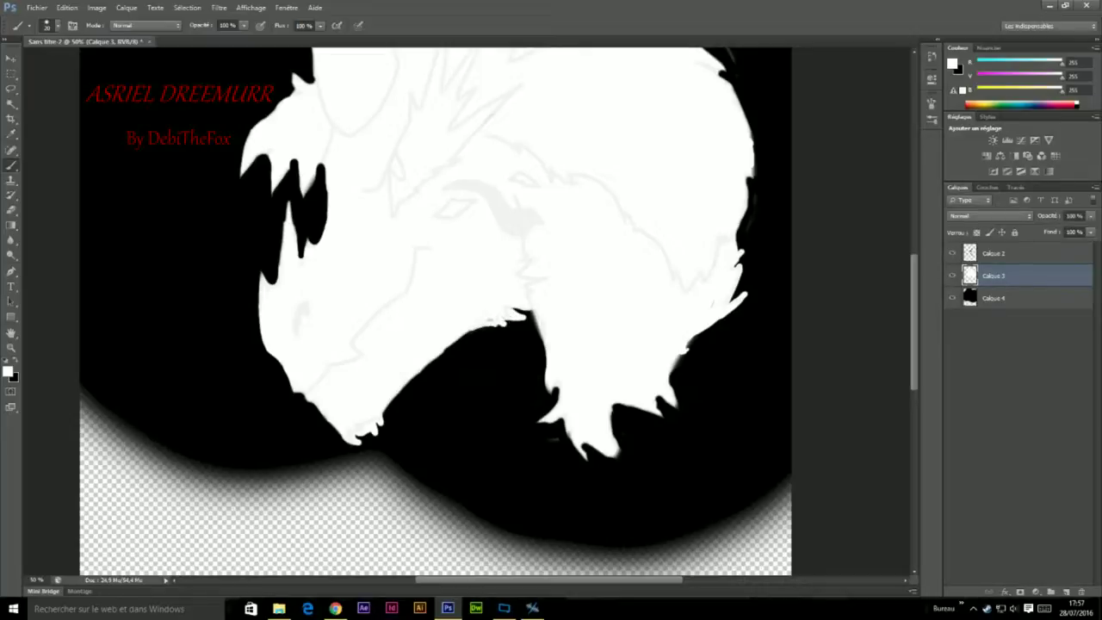
scroll(435, 311, up, 5)
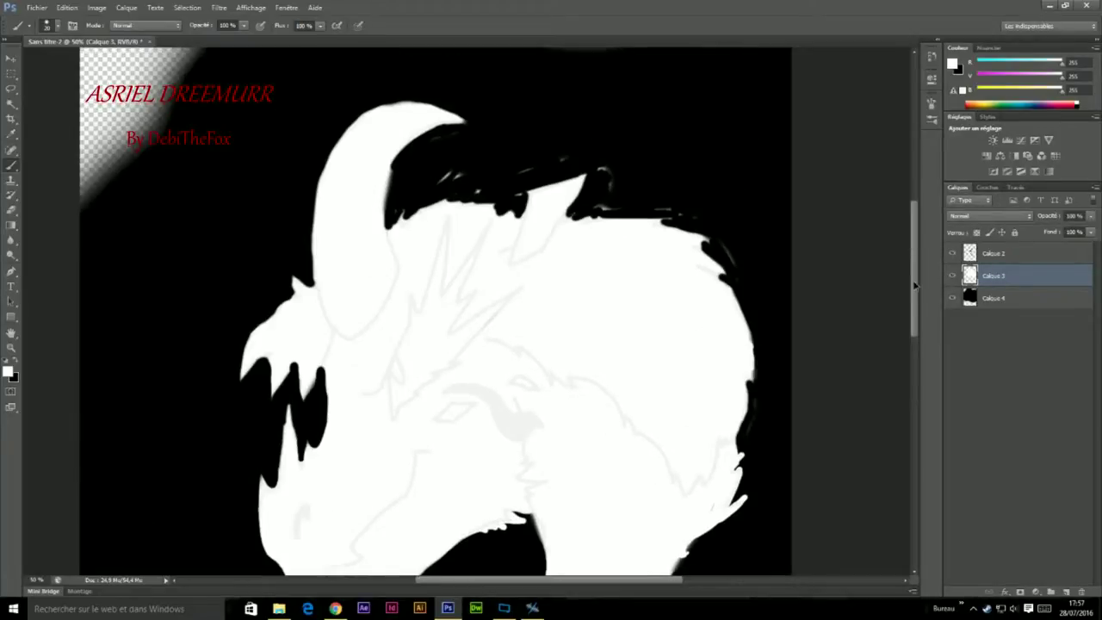
key(e)
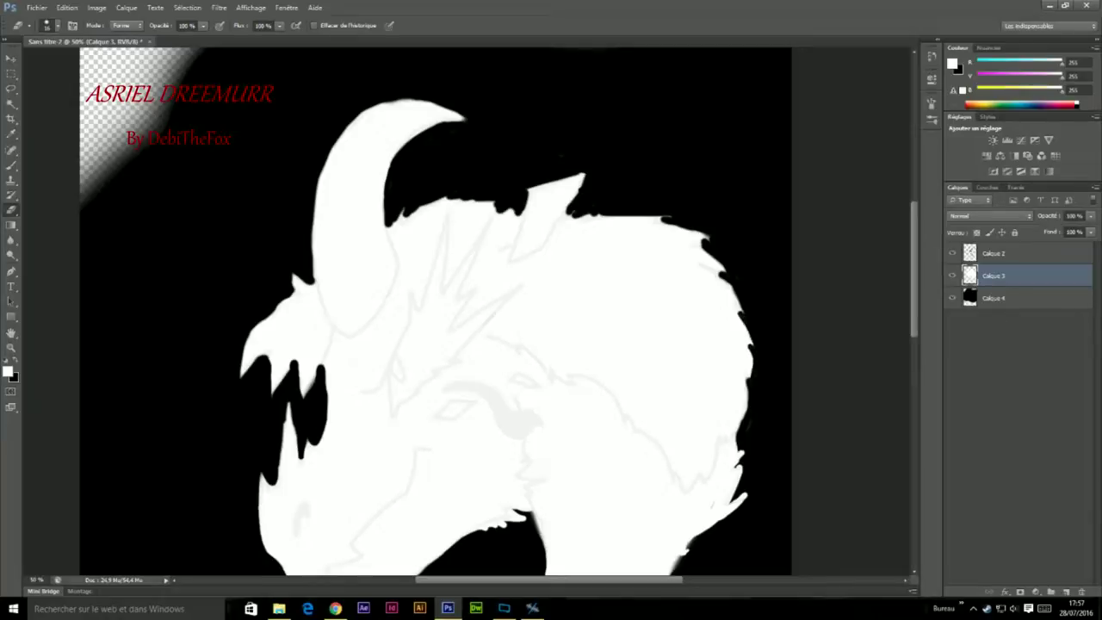
scroll(435, 310, down, 5)
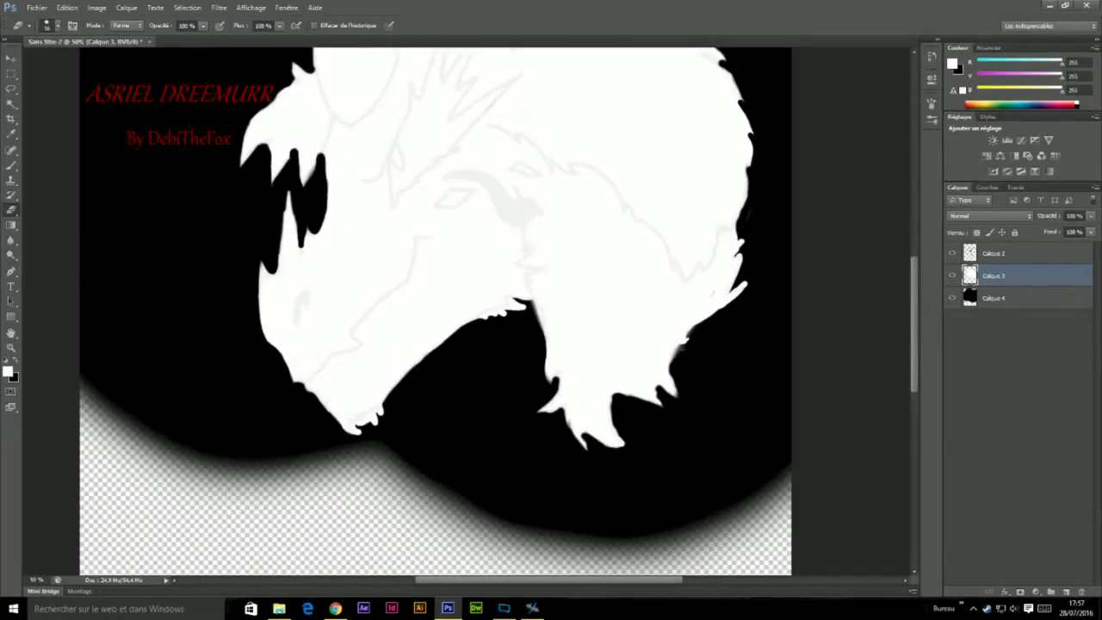
key(b)
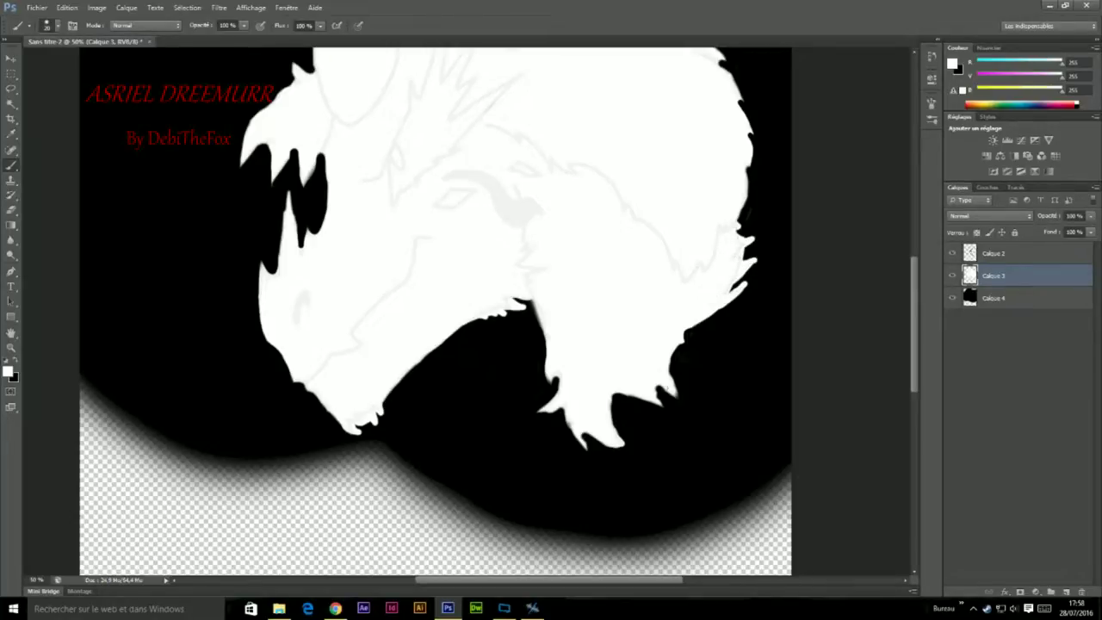
drag(484, 269, 546, 286)
click(11, 88)
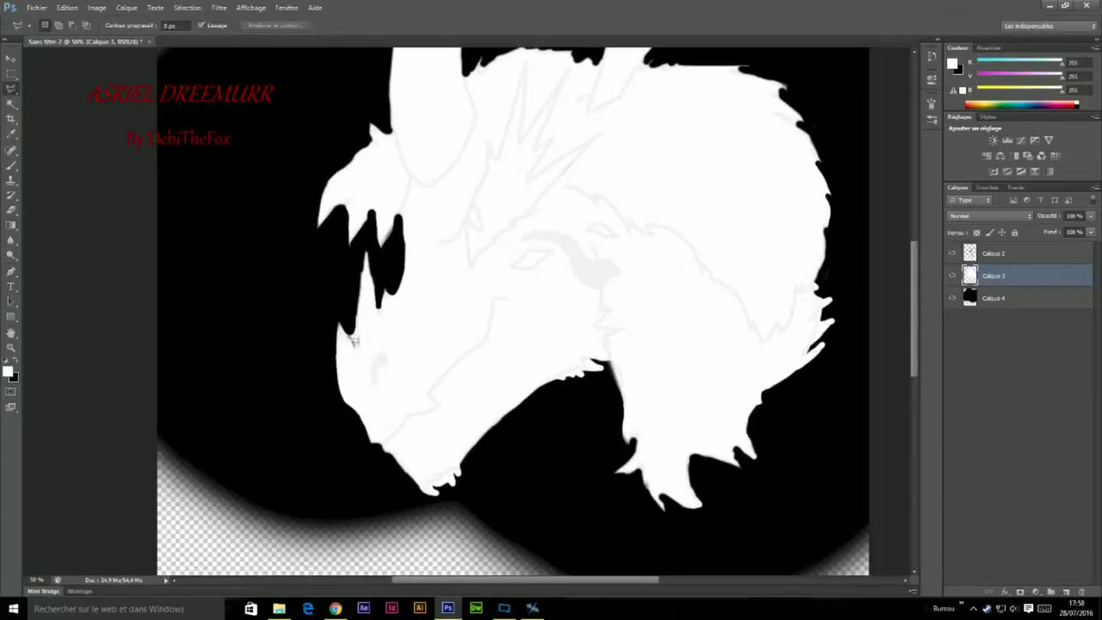
drag(348, 337, 360, 343)
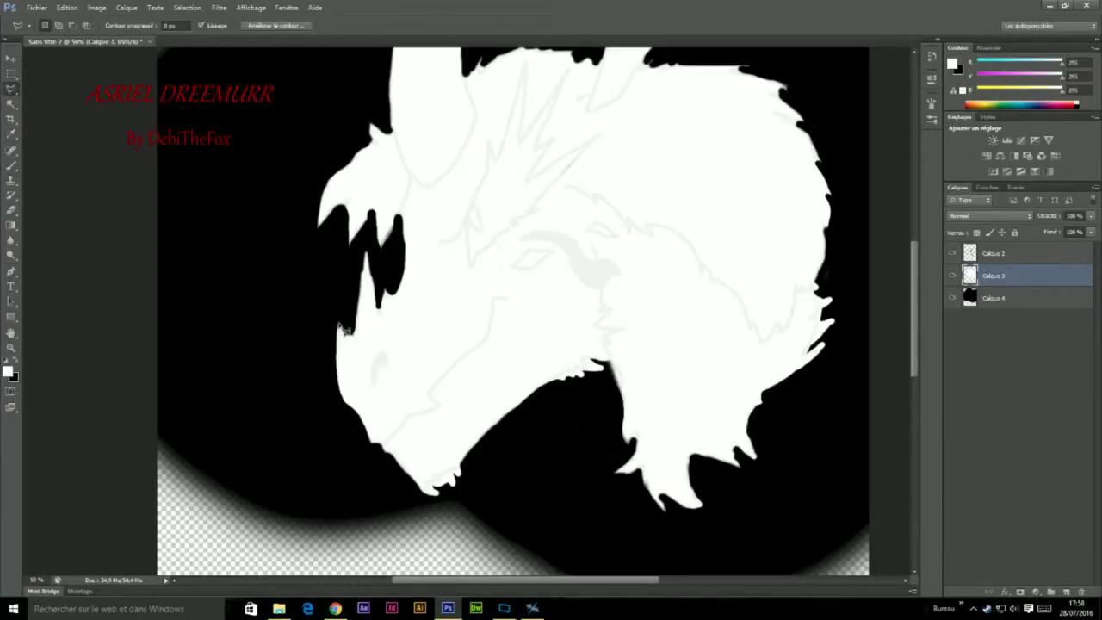
key(ctrl+d)
scroll(614, 513, up, 3)
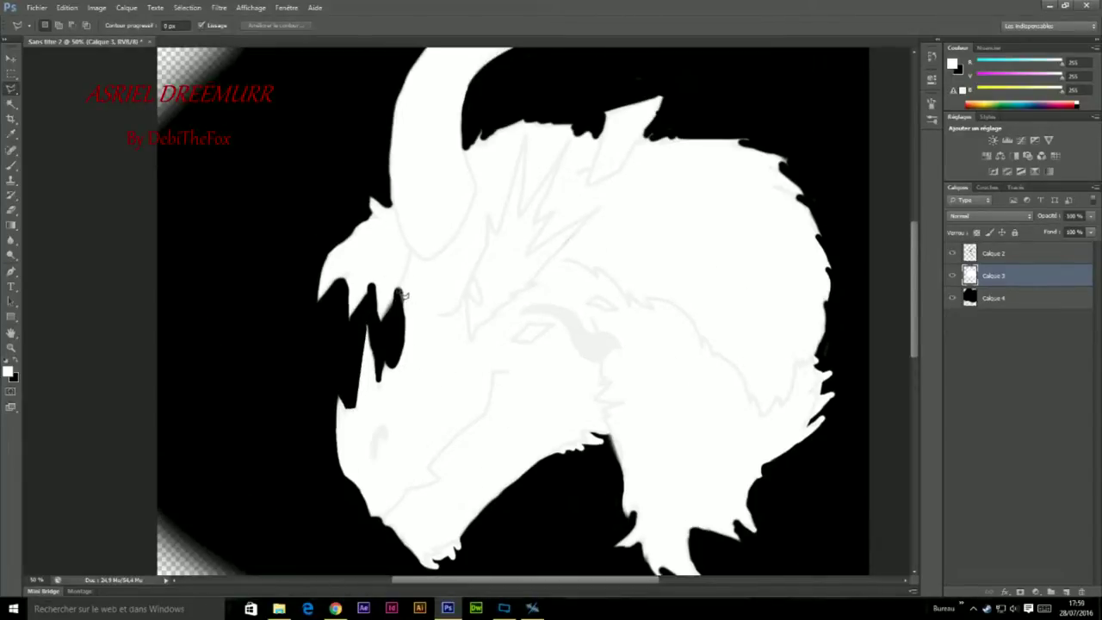
drag(401, 321, 353, 312)
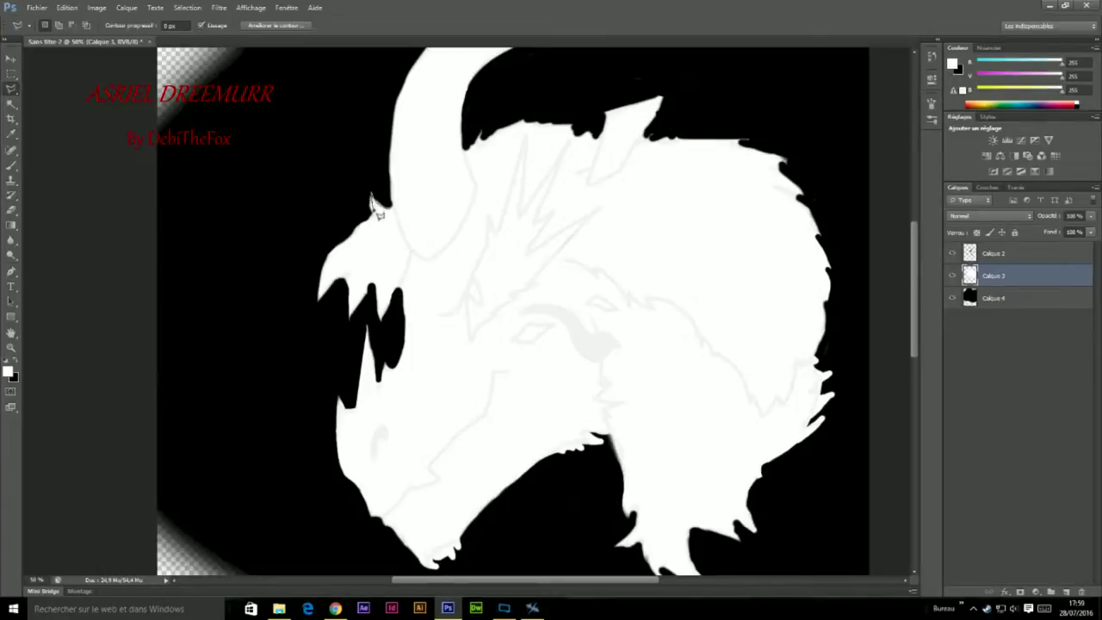
drag(307, 221, 401, 192)
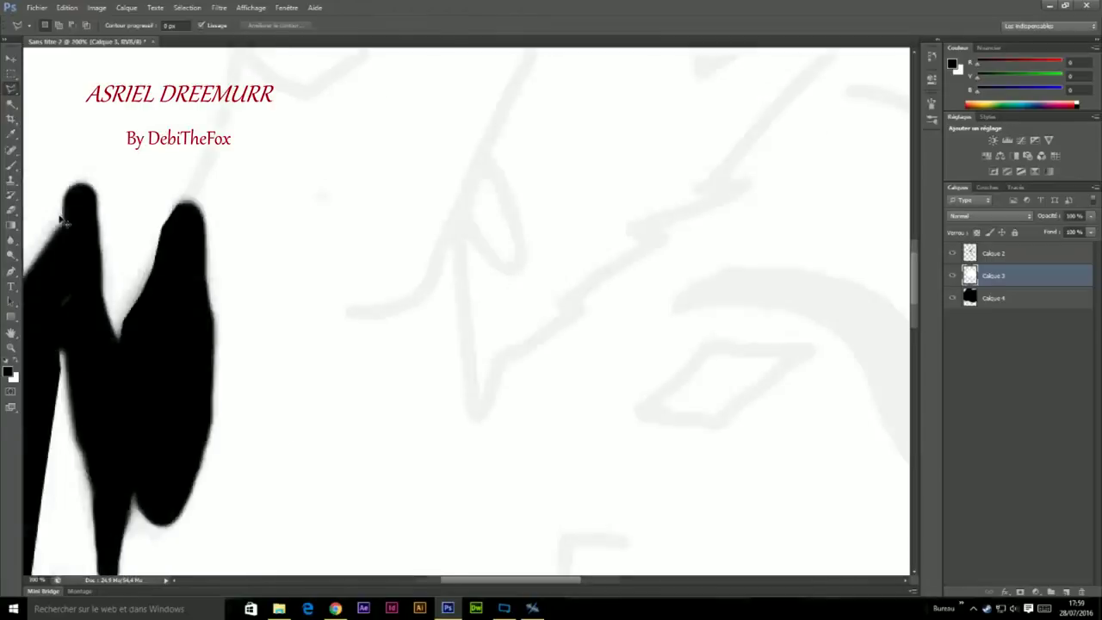
- Set the painting colour to dark grey #282828 and size the brush
click(10, 373)
text(282828)
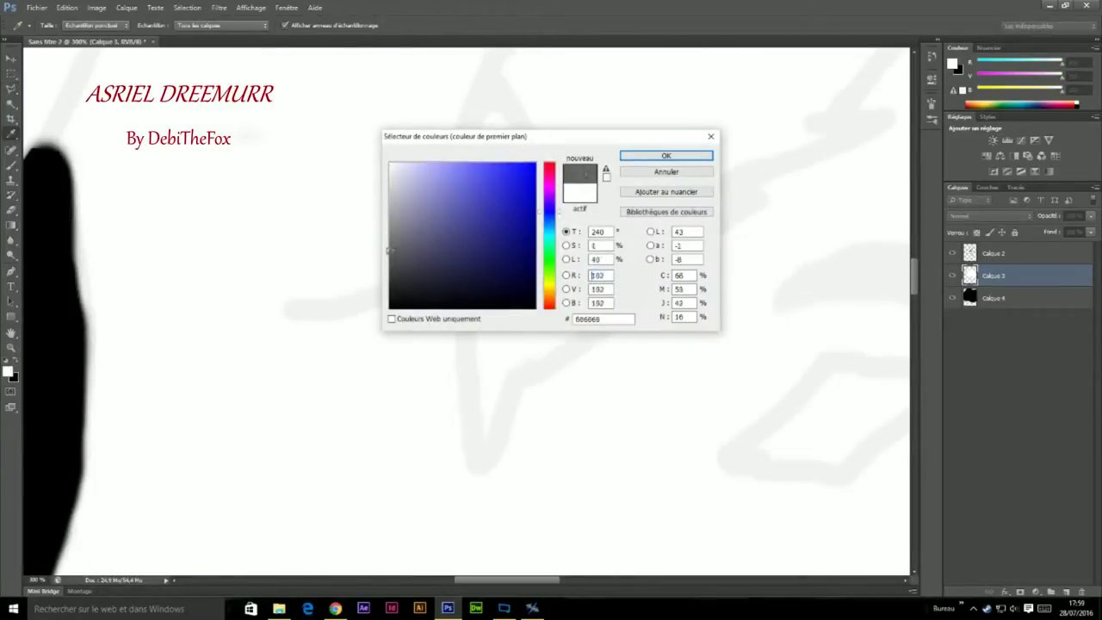
key(Return)
key(l)
key(b)
right_click(659, 128)
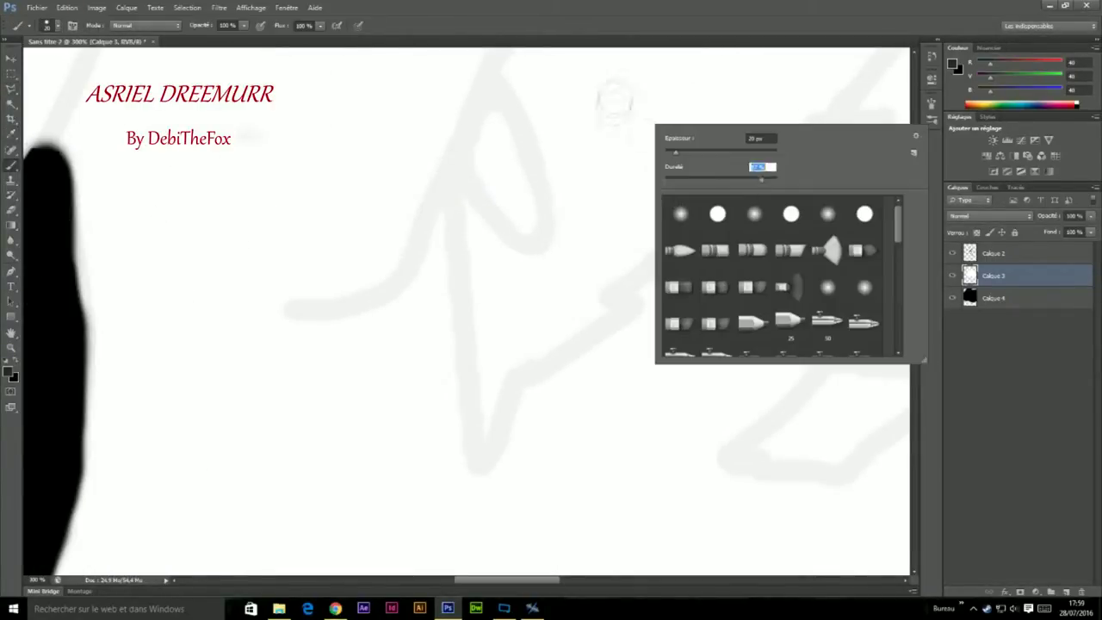
- Paint a large dark grey shape with diagonal strokes over the face sketch, smoothing its left edge
drag(603, 117, 569, 276)
drag(568, 172, 560, 293)
drag(620, 215, 517, 327)
drag(603, 258, 500, 344)
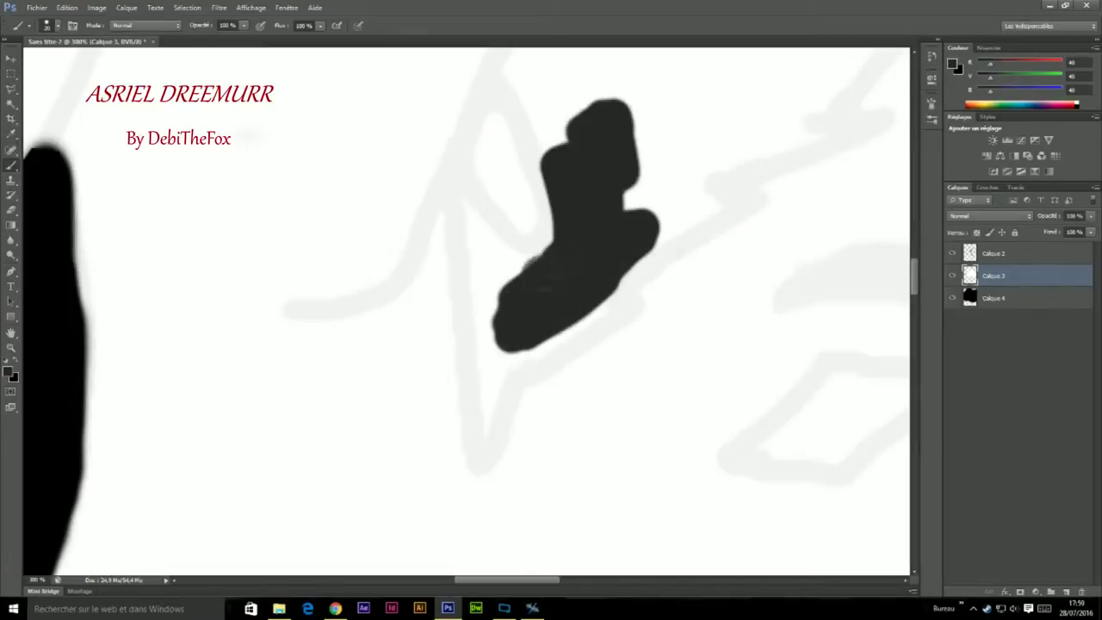
drag(600, 140, 505, 382)
drag(616, 155, 487, 327)
mouse_move(516, 138)
mouse_down()
mouse_move(440, 285)
mouse_move(486, 366)
mouse_move(474, 417)
mouse_move(448, 358)
mouse_move(441, 422)
mouse_up()
right_click(478, 360)
key(ctrl+z)
mouse_move(478, 365)
mouse_down()
mouse_move(435, 310)
mouse_move(422, 396)
mouse_up()
mouse_move(417, 331)
mouse_down()
mouse_move(422, 263)
mouse_move(423, 311)
mouse_up()
- Switch the painting colour to white and try strokes near the shape's top, undoing them
key(e)
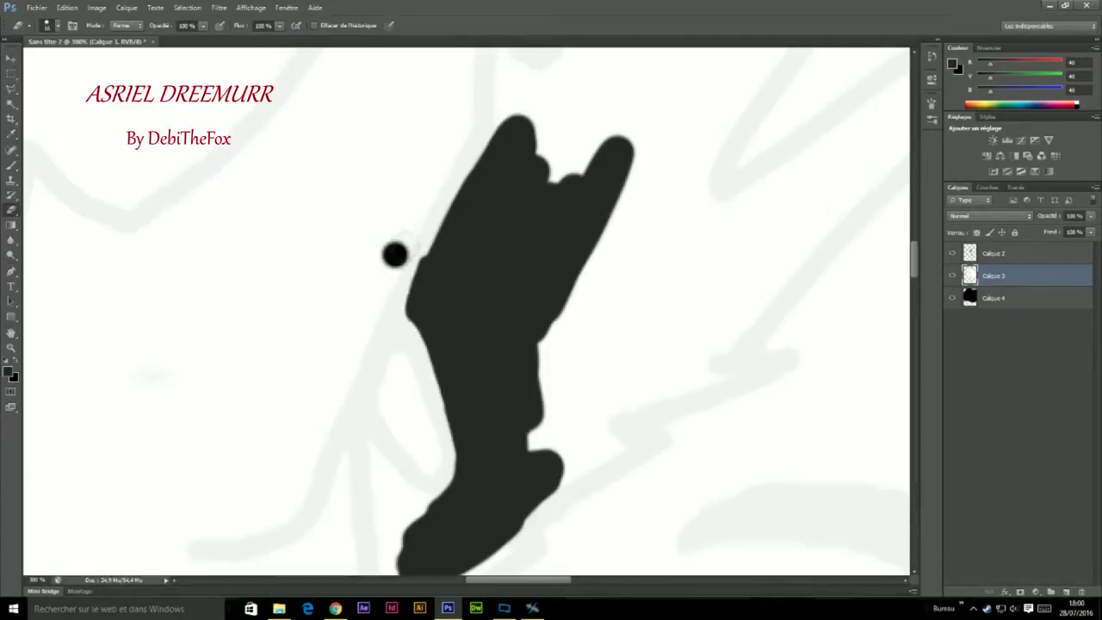
click(9, 371)
click(395, 157)
click(635, 155)
drag(418, 240, 379, 305)
key(ctrl+z)
click(16, 368)
drag(405, 209, 383, 260)
key(ctrl+z)
- Paint a dark grey spike jutting from the shape's lower left
key(b)
click(393, 271)
key(ctrl+z)
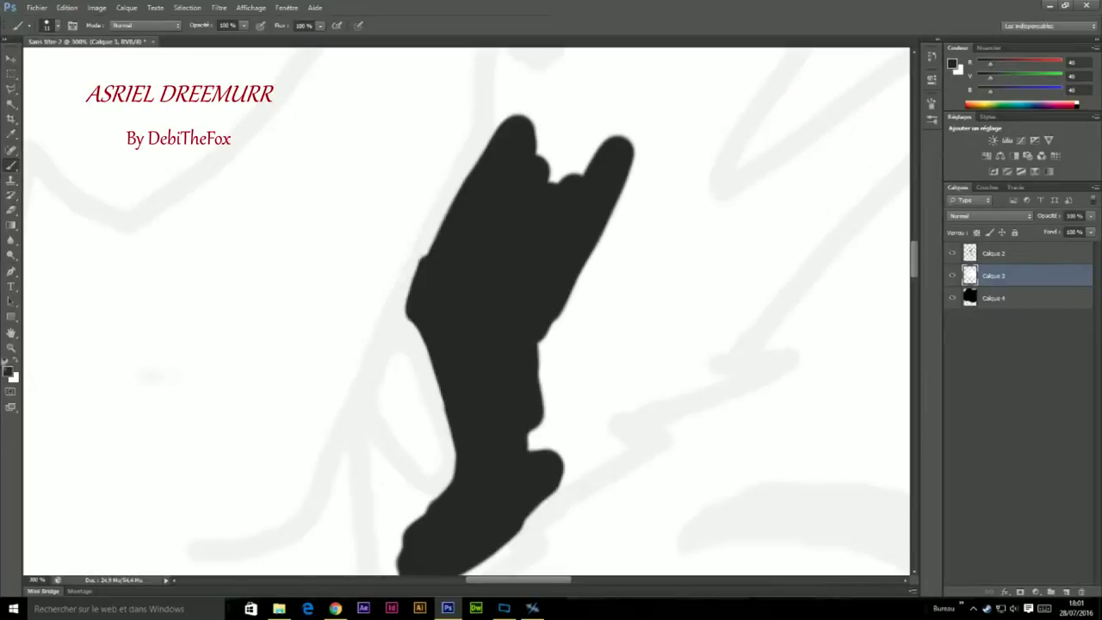
key(x)
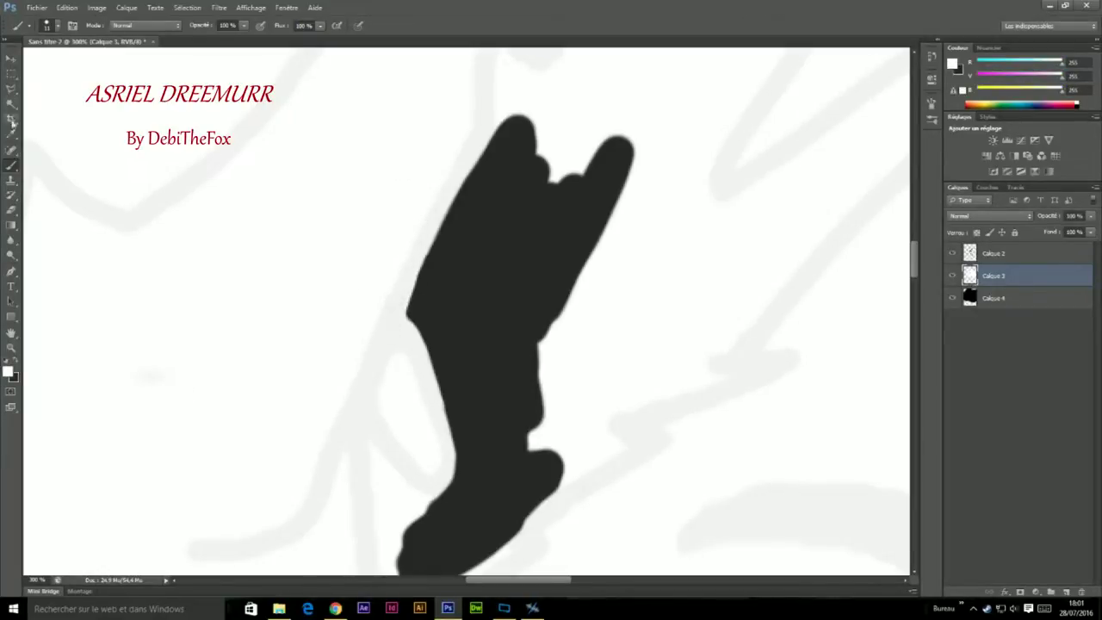
key(x)
mouse_move(405, 500)
mouse_down()
mouse_move(422, 521)
mouse_move(431, 513)
mouse_move(388, 538)
mouse_move(374, 456)
mouse_move(392, 486)
mouse_move(375, 429)
mouse_move(400, 508)
mouse_move(379, 418)
mouse_move(396, 413)
mouse_move(383, 467)
mouse_up()
- Resize the brush and paint dark grey spikes widening toward the upper right of the marking
right_click(422, 504)
scroll(452, 390, down, 3)
scroll(383, 431, down, 2)
right_click(387, 422)
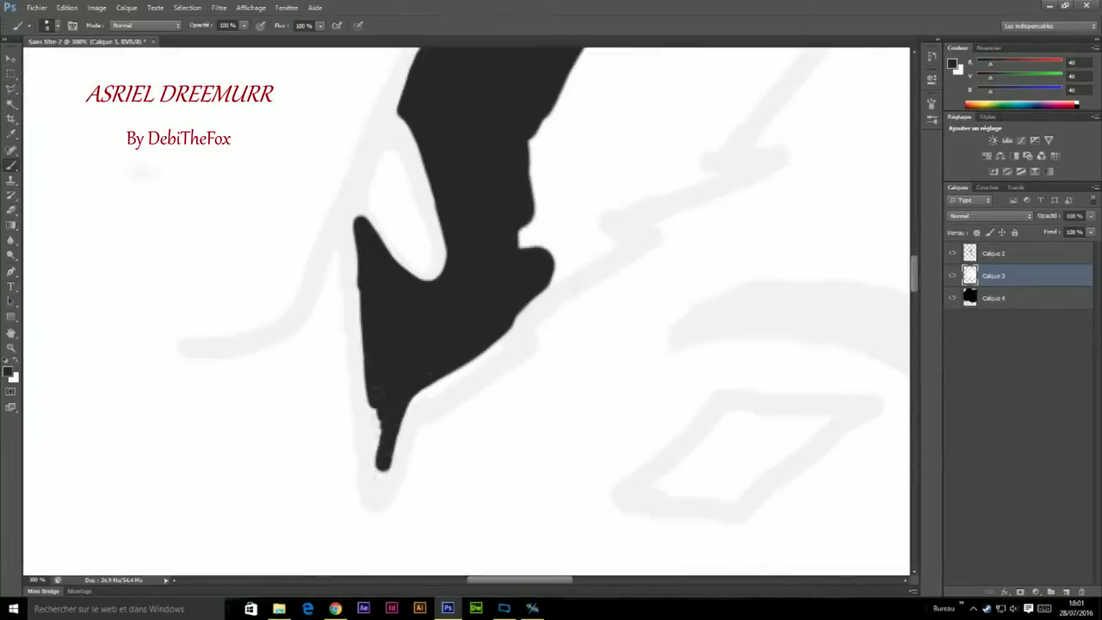
scroll(384, 470, up, 2)
drag(566, 216, 468, 319)
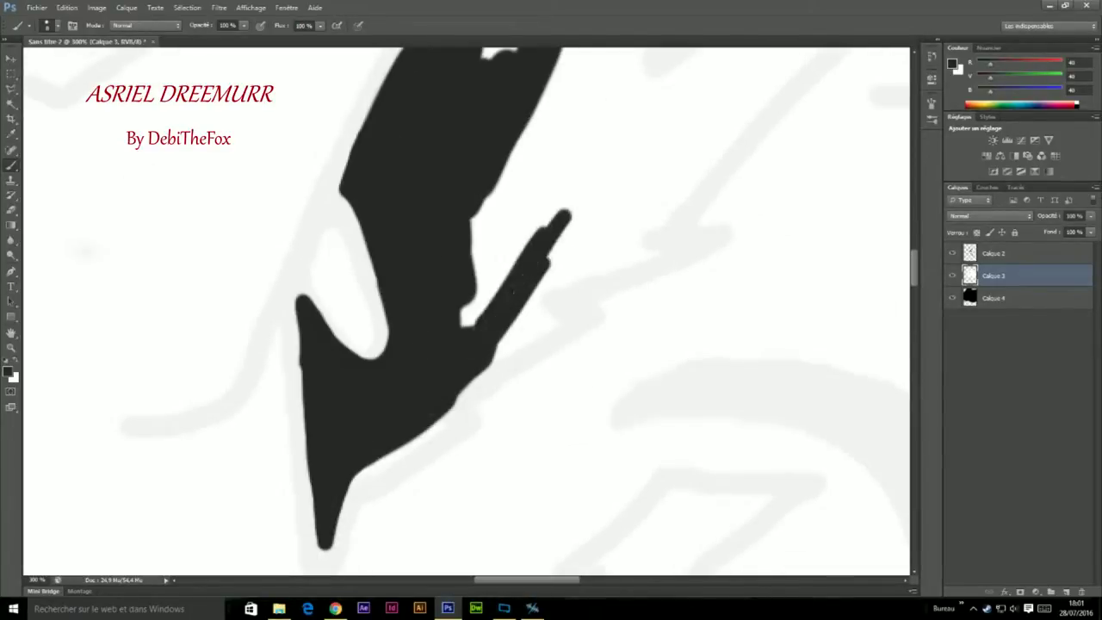
drag(577, 150, 482, 270)
scroll(483, 271, up, 2)
drag(517, 153, 469, 285)
drag(491, 341, 663, 172)
drag(517, 267, 663, 163)
- Paint spikes rising from the dark shape, including a tall spike and a thin left-edge spike
scroll(459, 327, up, 2)
drag(448, 327, 492, 178)
drag(370, 331, 457, 198)
drag(332, 327, 388, 189)
scroll(405, 177, up, 3)
mouse_move(379, 401)
mouse_down()
mouse_move(412, 185)
mouse_move(345, 353)
mouse_up()
drag(405, 172, 328, 370)
mouse_move(275, 431)
mouse_down()
mouse_move(274, 349)
mouse_move(323, 354)
mouse_move(269, 286)
mouse_up()
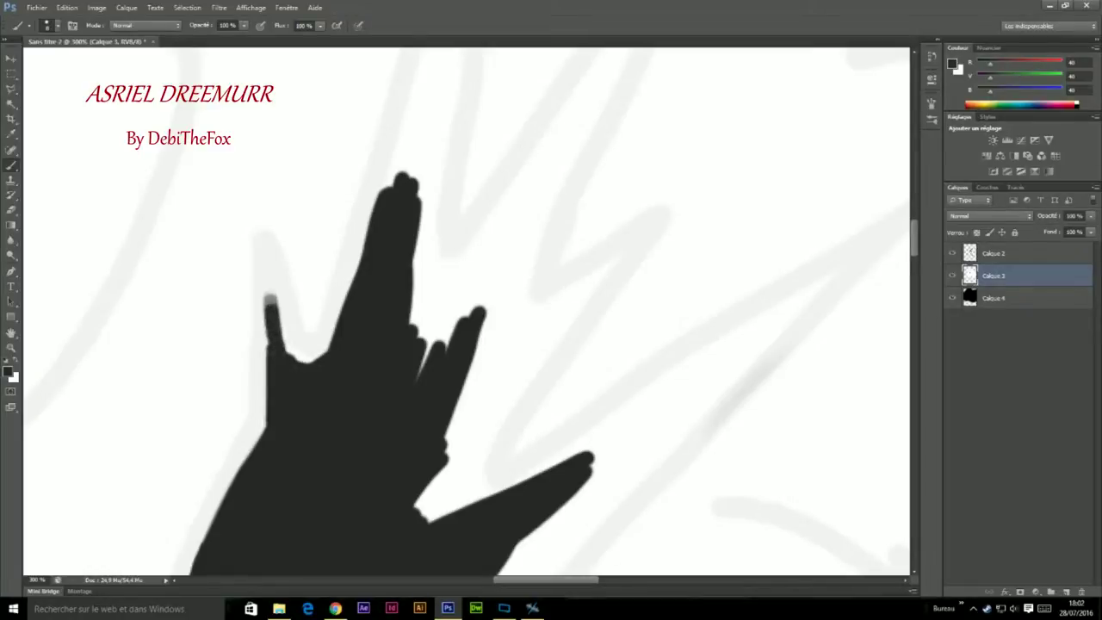
drag(301, 362, 274, 271)
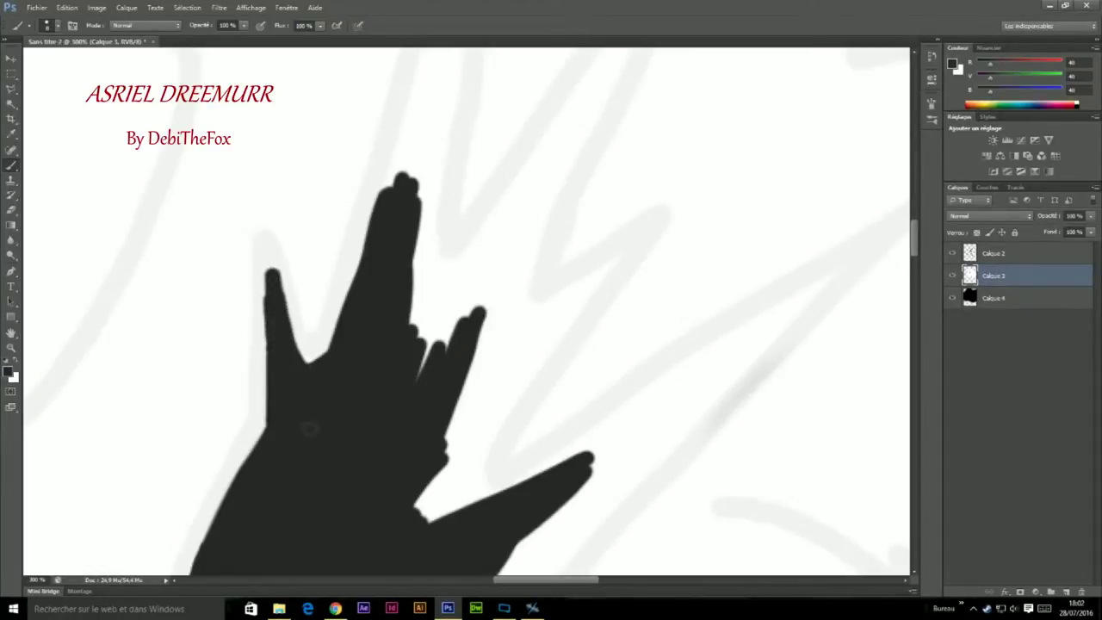
- Paint a new tall dark grey spike and broaden and lengthen it
scroll(405, 284, up, 3)
drag(419, 439, 422, 293)
scroll(422, 293, up, 3)
drag(421, 439, 425, 344)
drag(432, 472, 405, 338)
drag(379, 438, 410, 324)
- Thicken and extend the tall spike with more dark grey strokes
scroll(421, 353, up, 3)
drag(422, 551, 424, 439)
drag(425, 478, 436, 344)
drag(397, 508, 435, 340)
drag(404, 405, 388, 499)
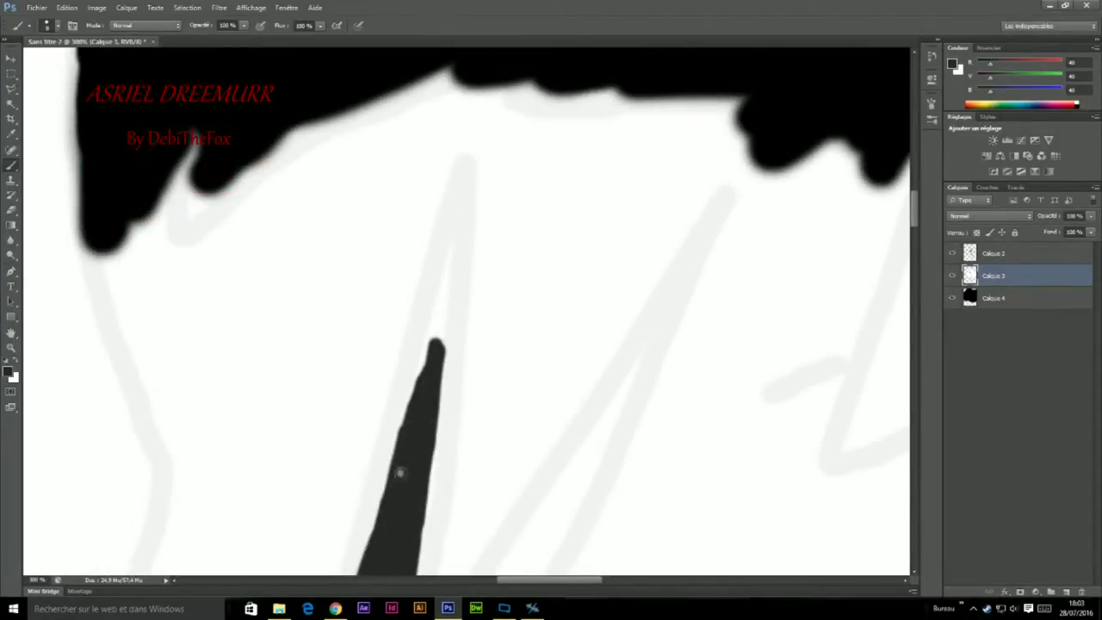
scroll(422, 344, up, 3)
drag(440, 387, 436, 310)
drag(422, 353, 397, 460)
- Trim the tall spike's edges thinner by painting over them in white
key(x)
drag(409, 410, 436, 308)
drag(405, 448, 424, 332)
drag(453, 407, 441, 308)
scroll(465, 345, down, 5)
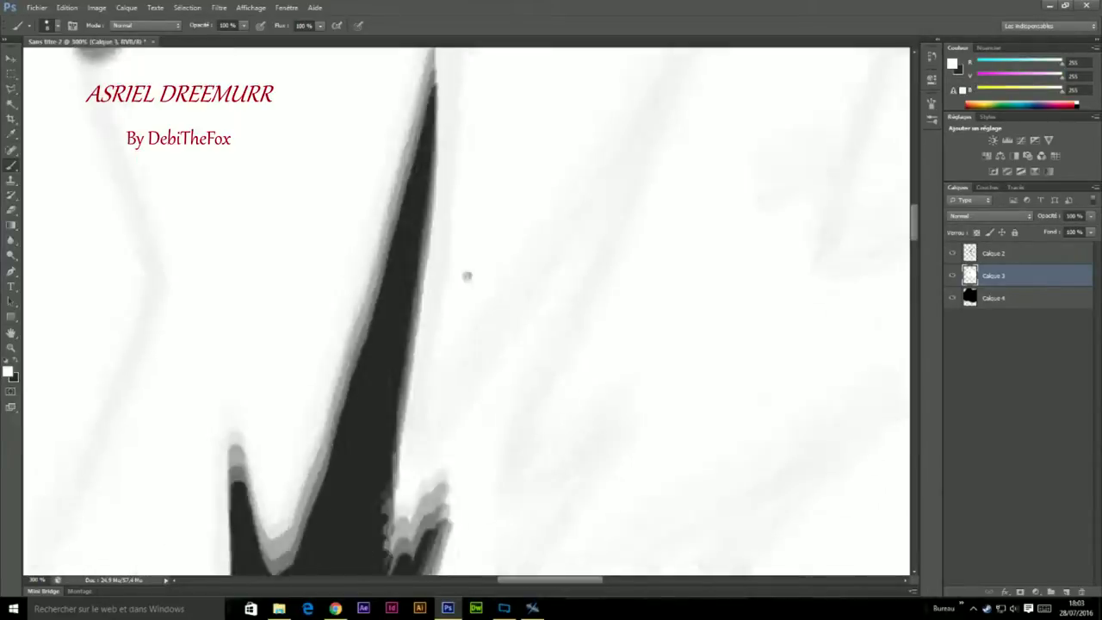
- Return to dark grey and fill the white notch between two spikes
key(x)
drag(431, 392, 533, 232)
drag(404, 469, 504, 285)
drag(445, 411, 379, 491)
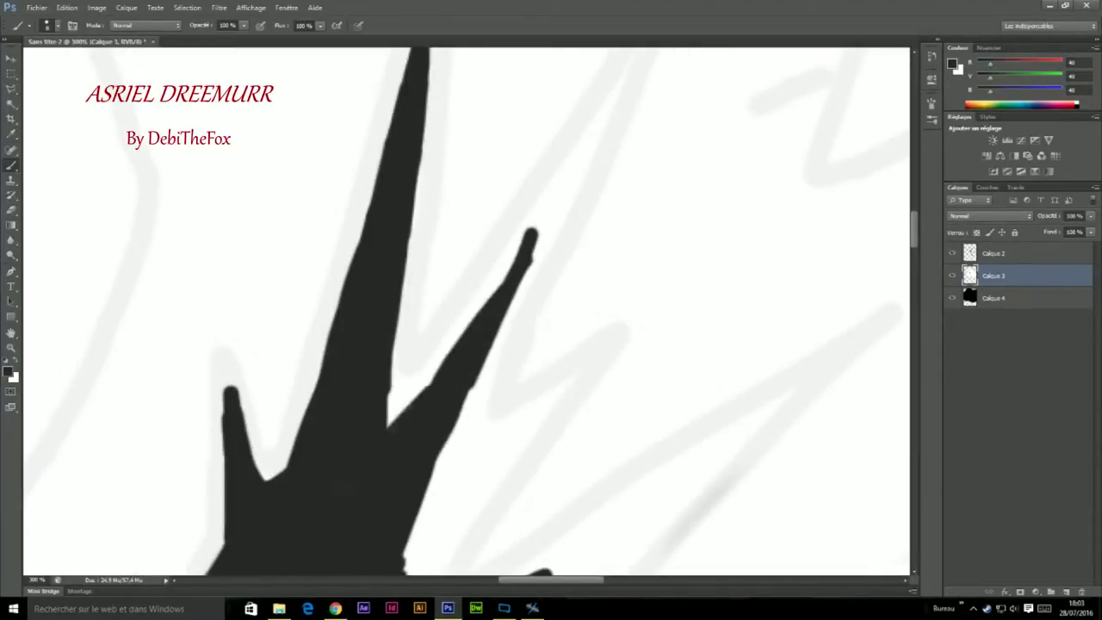
drag(435, 375, 365, 489)
drag(386, 381, 422, 379)
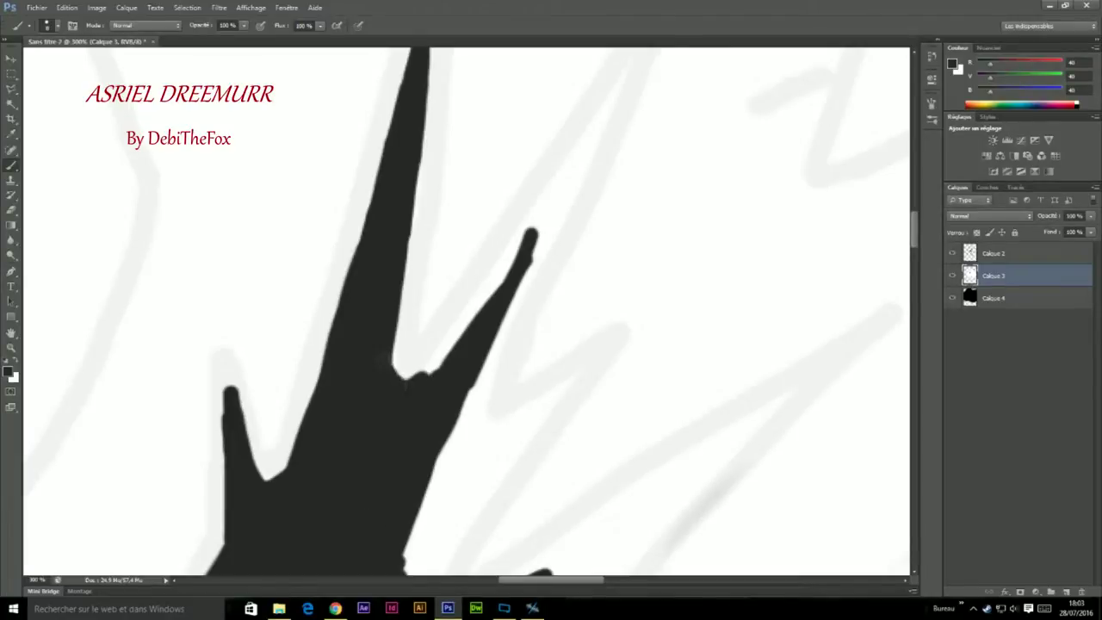
- Trim the small left spike with white, then reshape the right spike's edge in dark grey
key(x)
drag(261, 437, 233, 358)
key(x)
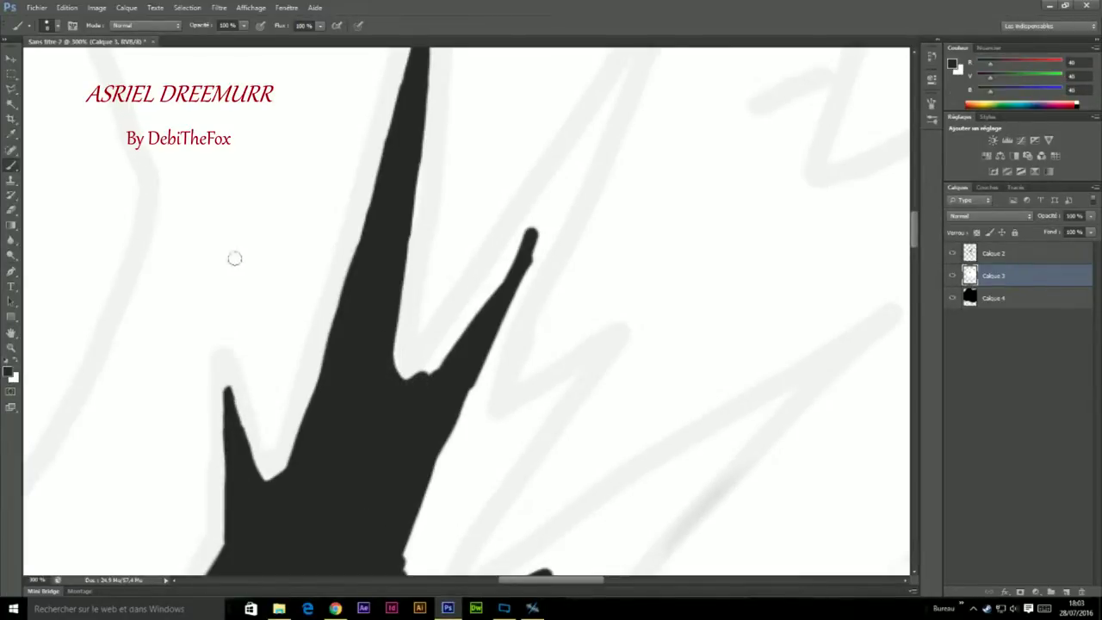
drag(235, 259, 142, 327)
drag(440, 338, 362, 503)
mouse_move(441, 302)
mouse_down()
mouse_move(387, 392)
mouse_move(395, 369)
mouse_up()
- Lengthen and darken the right spike downward and extend the small spike
drag(416, 324, 327, 455)
drag(413, 258, 330, 443)
mouse_move(362, 484)
mouse_down()
mouse_move(412, 410)
mouse_move(360, 487)
mouse_up()
drag(411, 410, 339, 545)
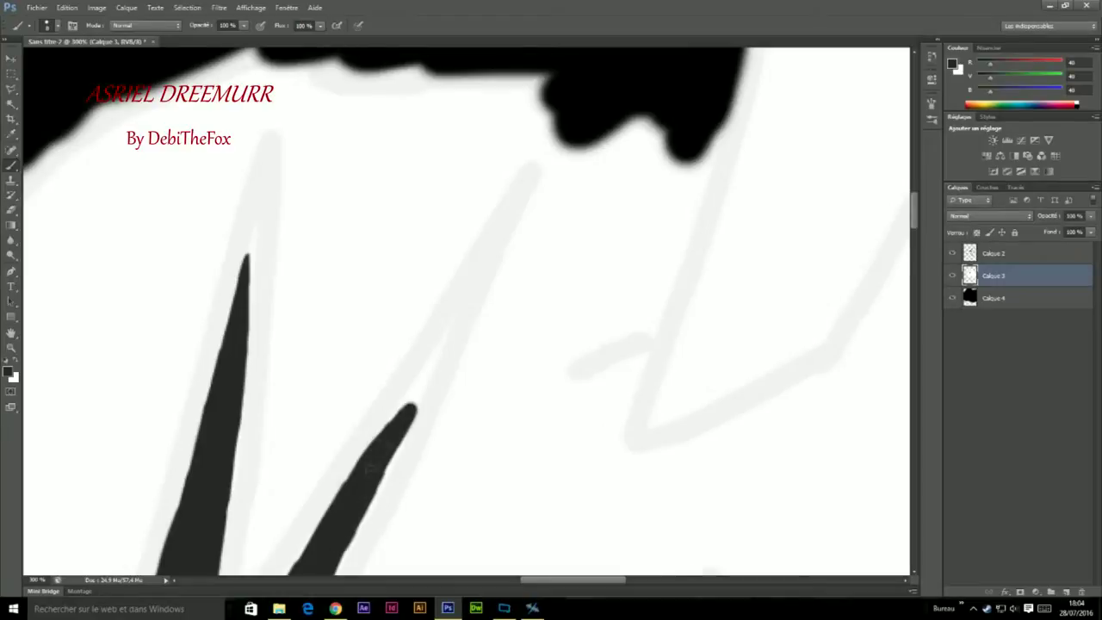
drag(414, 345, 396, 397)
mouse_move(401, 453)
mouse_down()
mouse_move(472, 315)
mouse_move(398, 470)
mouse_up()
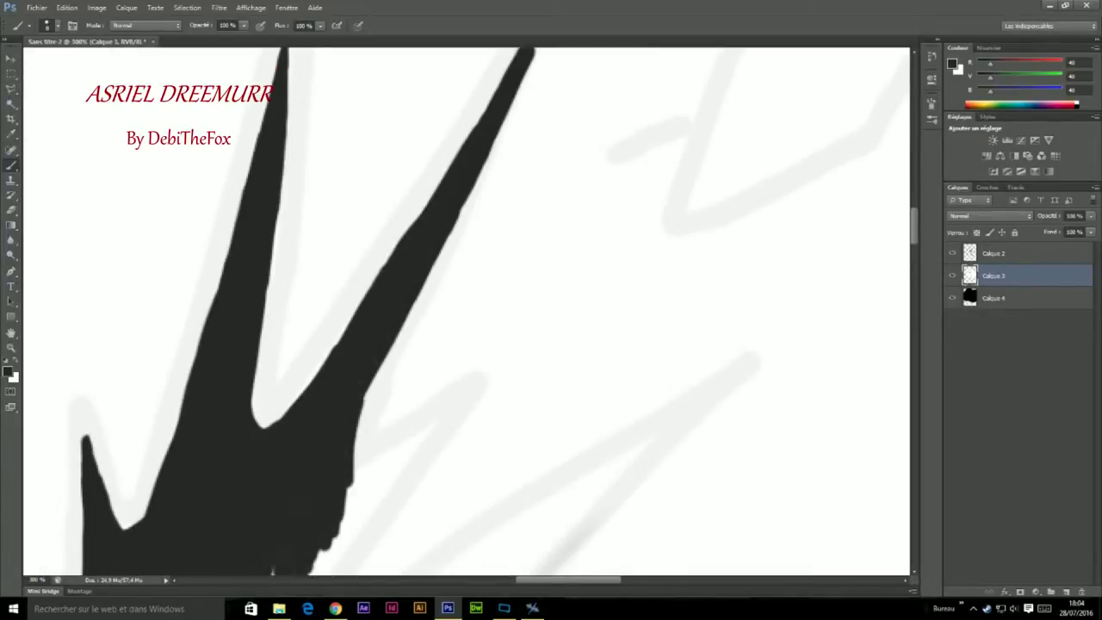
mouse_move(395, 456)
mouse_down()
mouse_move(448, 417)
mouse_move(327, 552)
mouse_up()
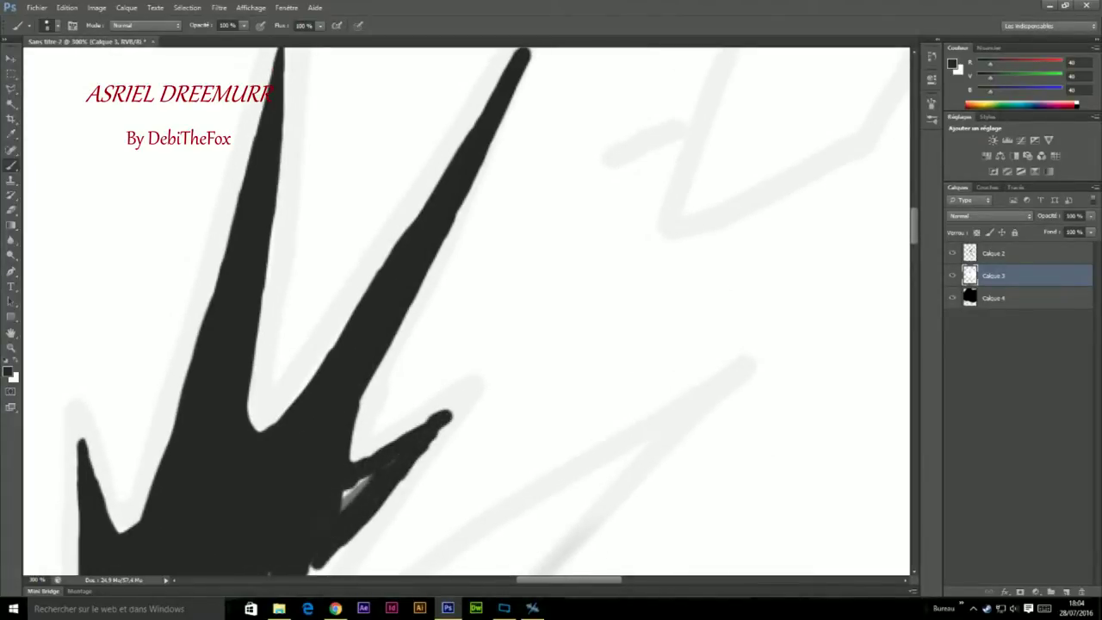
- Trim the small spike's edge in white, then fill the marking's lower spikes dark grey
key(x)
drag(452, 422, 379, 449)
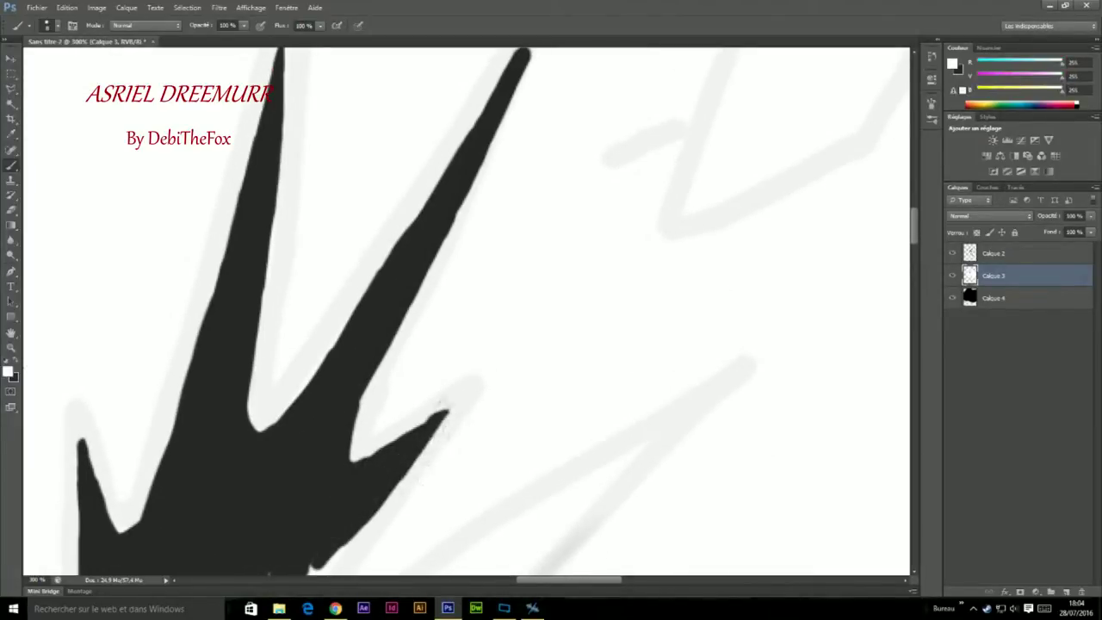
key(x)
drag(328, 443, 269, 491)
mouse_move(362, 435)
mouse_down()
mouse_move(448, 401)
mouse_move(336, 542)
mouse_up()
drag(426, 397, 336, 465)
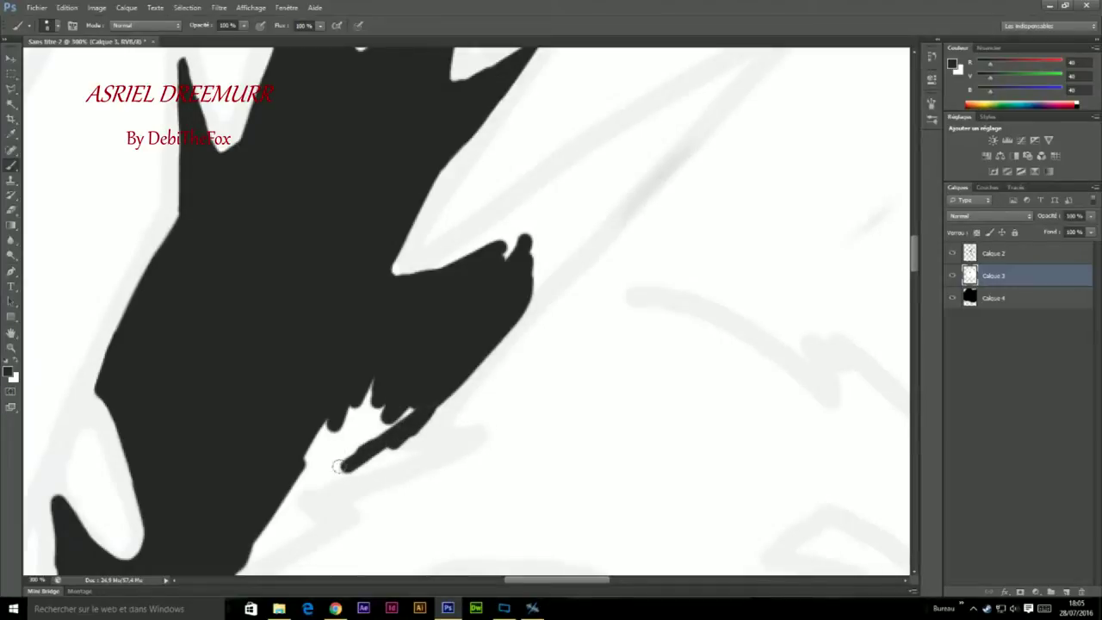
drag(379, 405, 297, 482)
drag(366, 383, 413, 439)
- Extend the marking's edge and grow new pointed and thin spikes up and right
mouse_move(339, 353)
mouse_down()
mouse_move(379, 360)
mouse_move(318, 379)
mouse_move(333, 353)
mouse_up()
drag(355, 312, 398, 327)
drag(302, 392, 264, 448)
drag(320, 392, 417, 310)
mouse_move(371, 388)
mouse_down()
mouse_move(448, 289)
mouse_move(317, 350)
mouse_up()
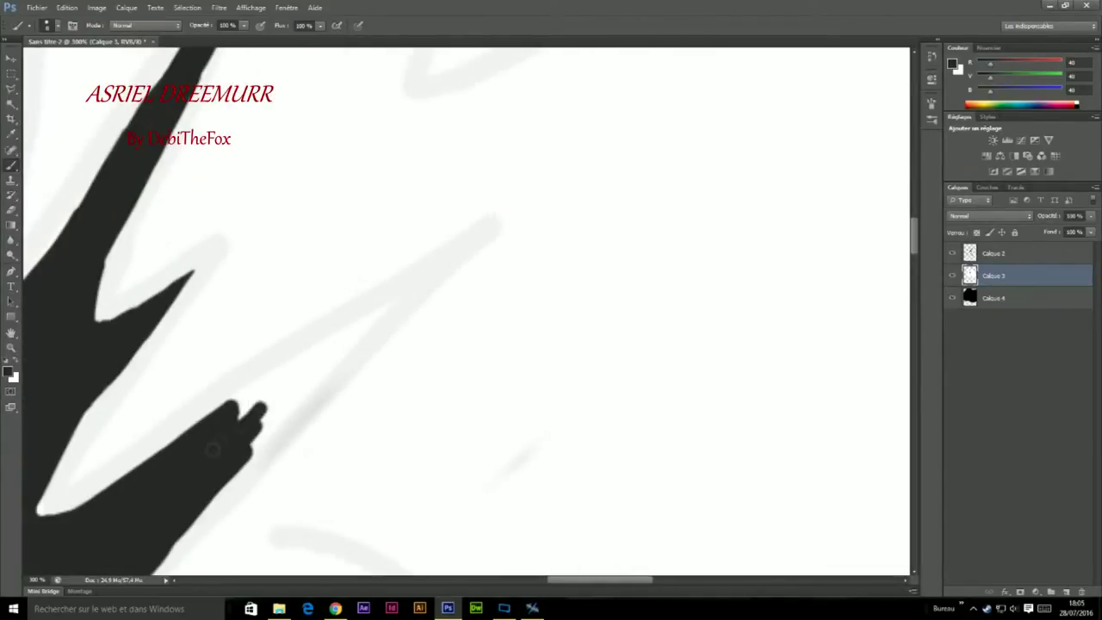
mouse_move(250, 414)
mouse_down()
mouse_move(362, 326)
mouse_move(231, 401)
mouse_up()
mouse_move(366, 324)
mouse_down()
mouse_move(410, 291)
mouse_move(254, 448)
mouse_up()
drag(297, 388, 229, 482)
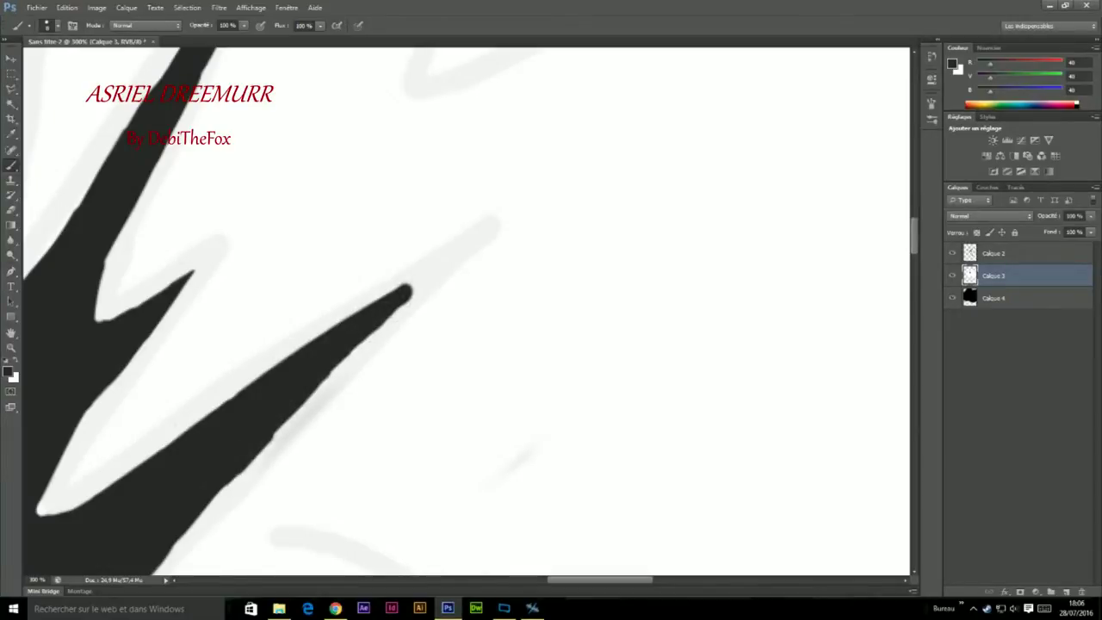
- Clean the new spike's lower-right edge with white, restore dark grey, and zoom out
key(x)
drag(288, 438, 226, 488)
drag(365, 351, 385, 280)
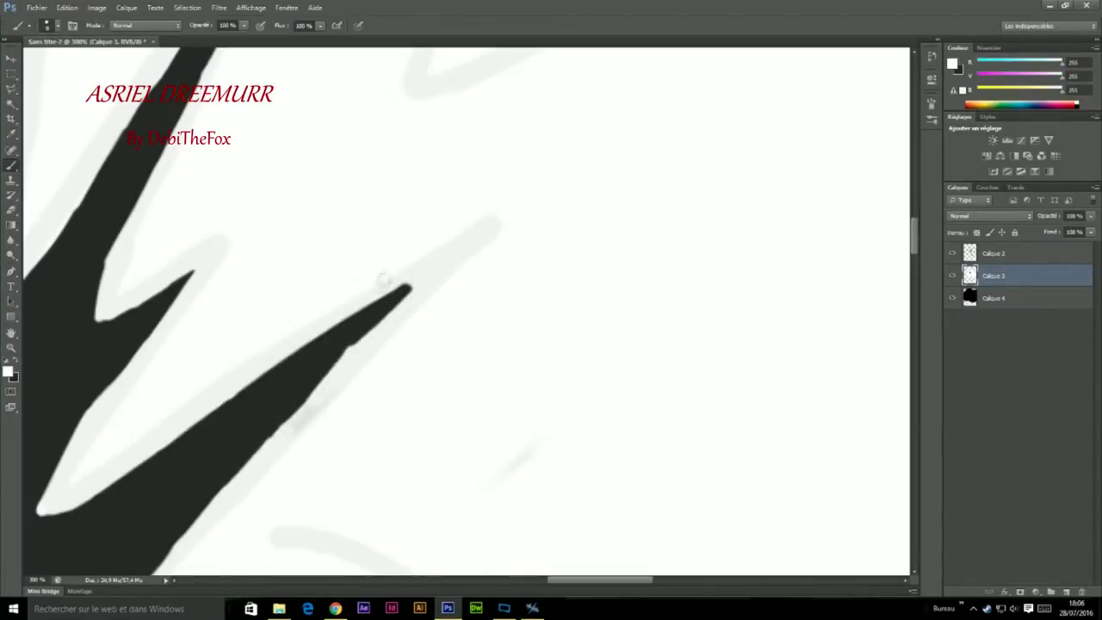
click(17, 367)
key(ctrl+minus)
key(ctrl+minus)
key(ctrl+minus)
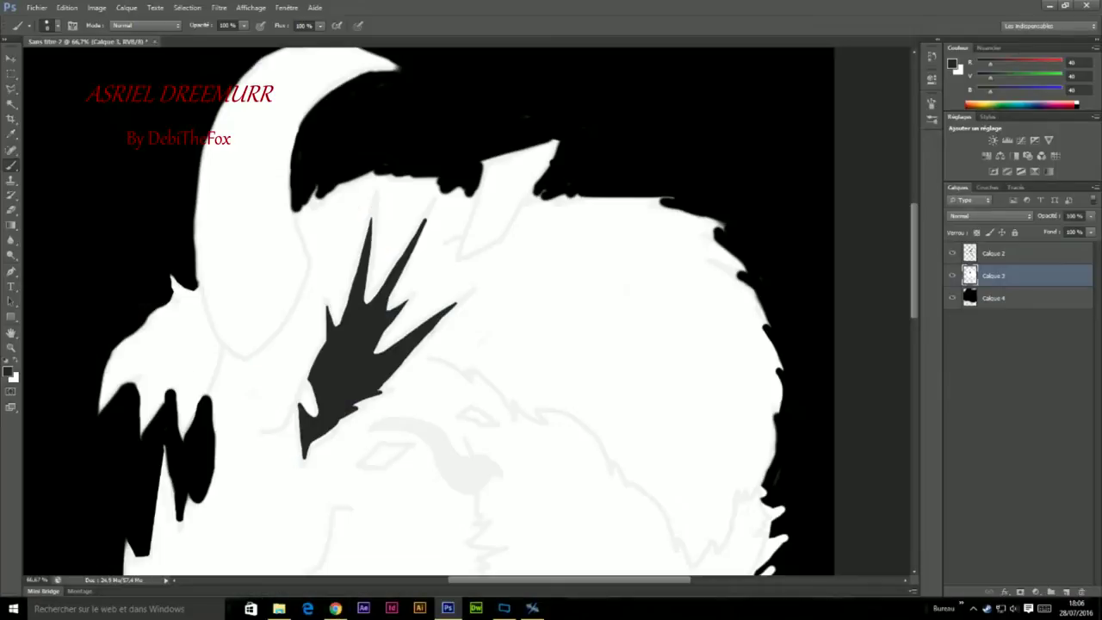
- Magic Wand-select the dark marking, zoom in, and start a black outline along its lower edge
key(w)
click(370, 374)
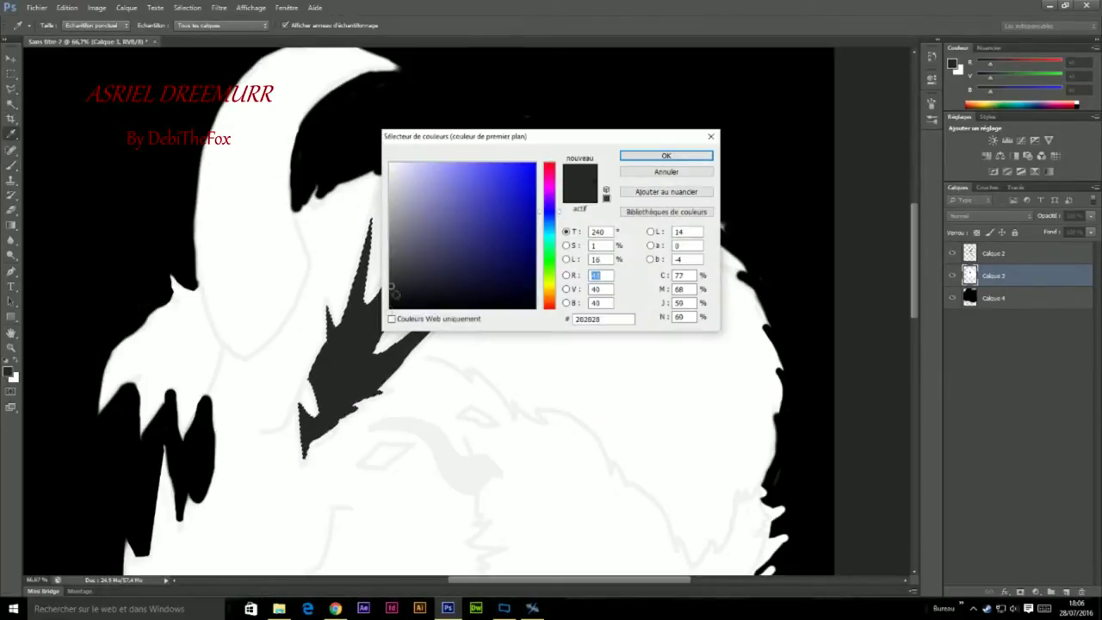
key(b)
right_click(267, 357)
key(Escape)
key(ctrl+plus)
key(ctrl+plus)
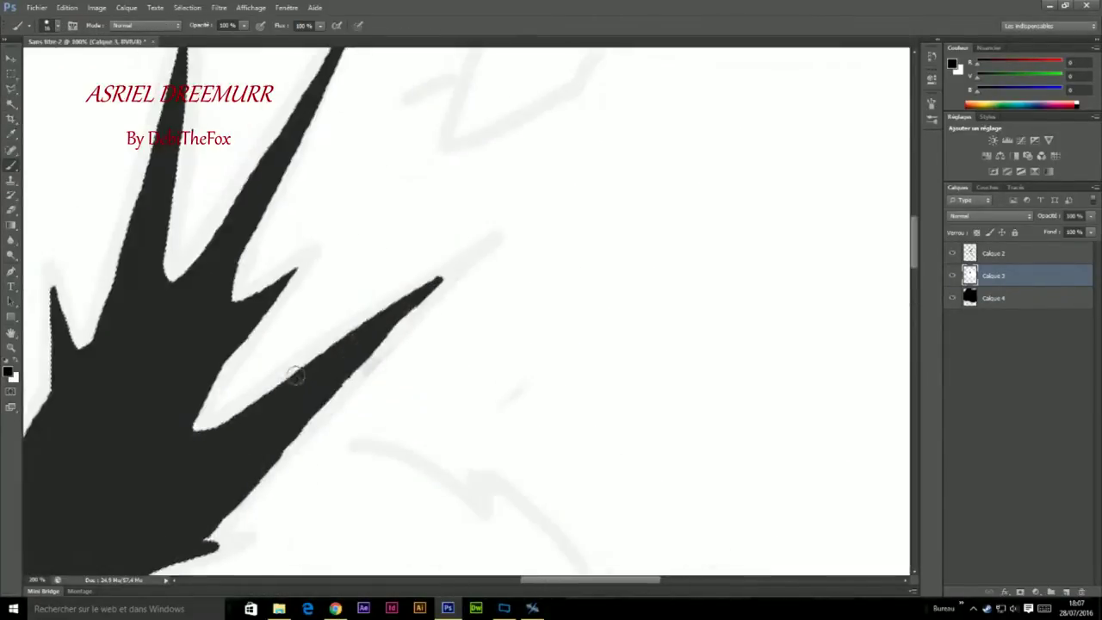
drag(265, 385, 368, 393)
drag(310, 469, 379, 395)
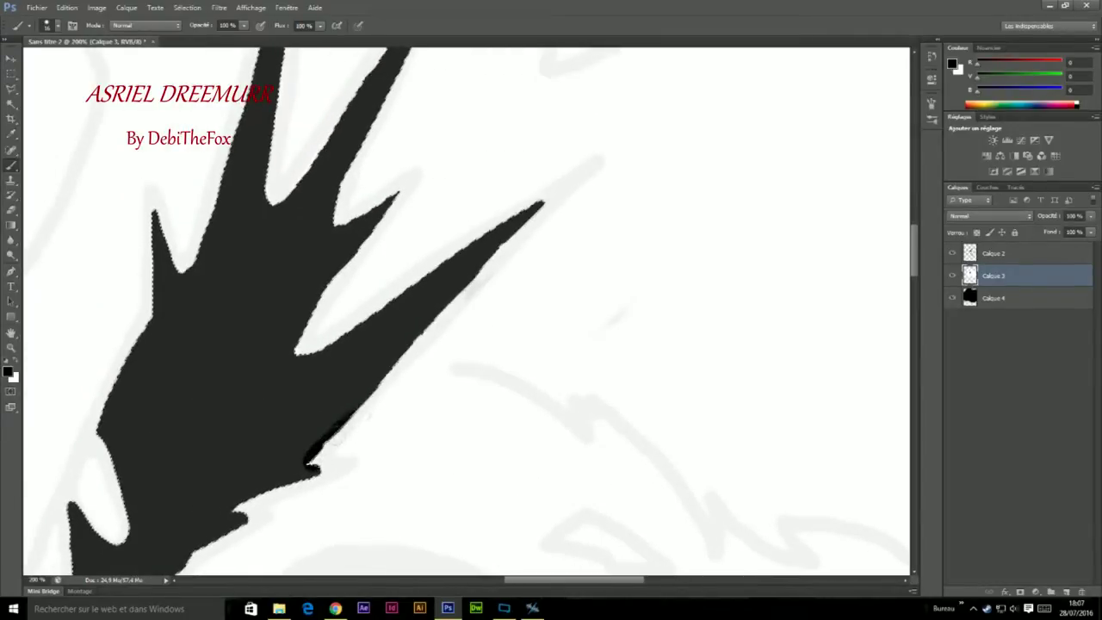
- Resize the brush and continue the black outline further along the lower edge
right_click(409, 387)
mouse_move(344, 474)
mouse_down()
mouse_move(454, 401)
mouse_move(424, 398)
mouse_up()
key(Escape)
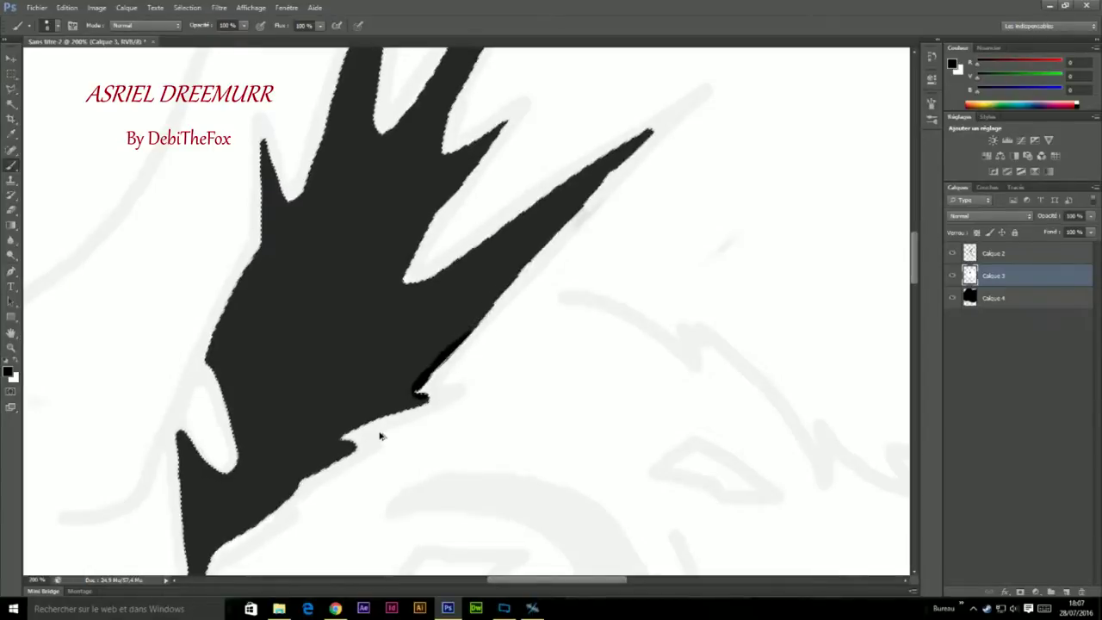
drag(428, 392, 336, 442)
drag(402, 450, 607, 251)
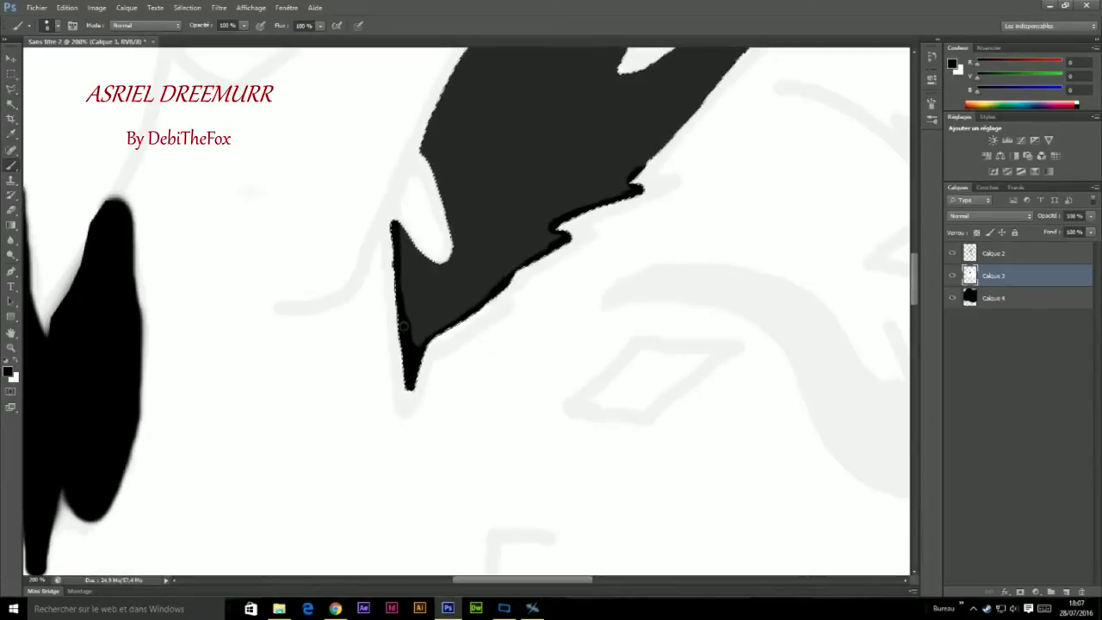
- Bring the marking's upper spikes into view and check the brush settings
drag(607, 252, 596, 353)
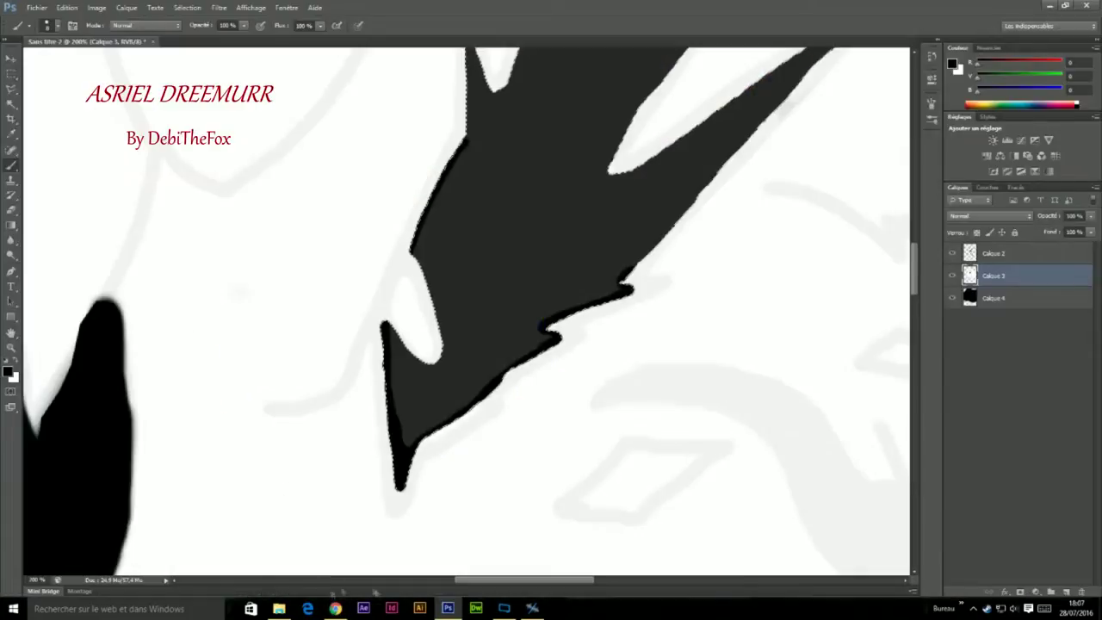
drag(551, 311, 521, 522)
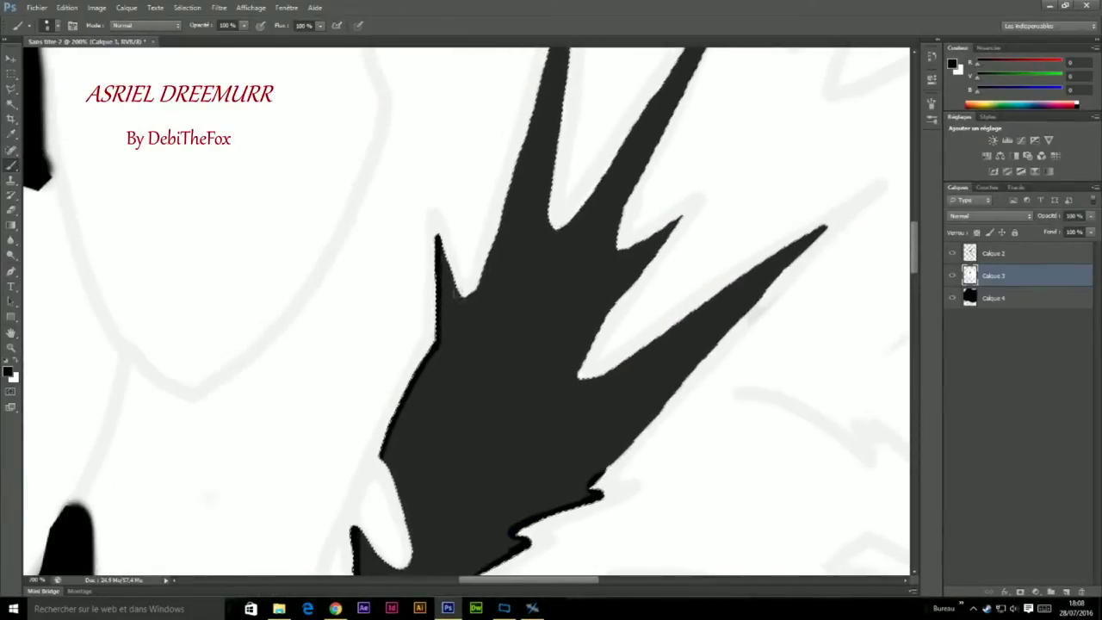
drag(470, 273, 422, 428)
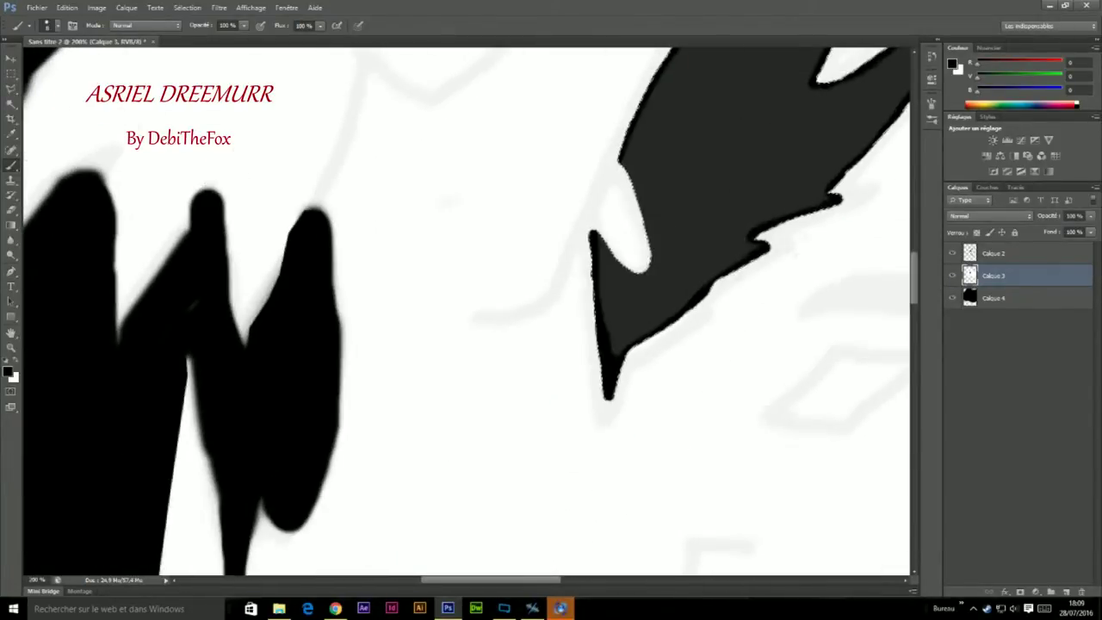
right_click(603, 229)
click(596, 243)
right_click(603, 269)
click(596, 244)
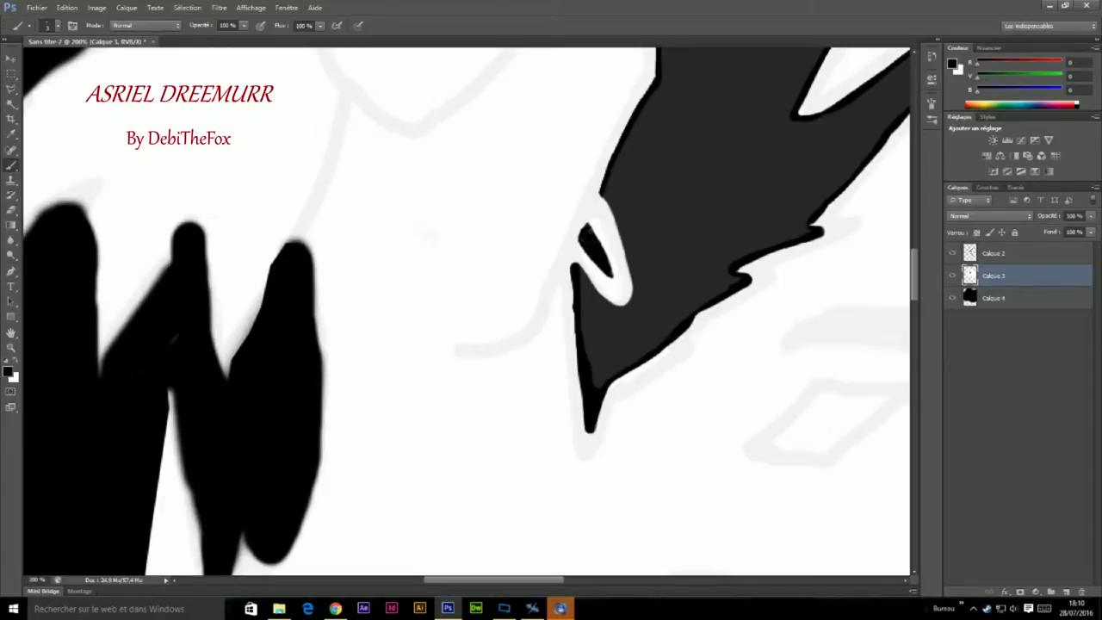
- Paint soft low-opacity white inside the eye outline and along the lower eye
click(14, 363)
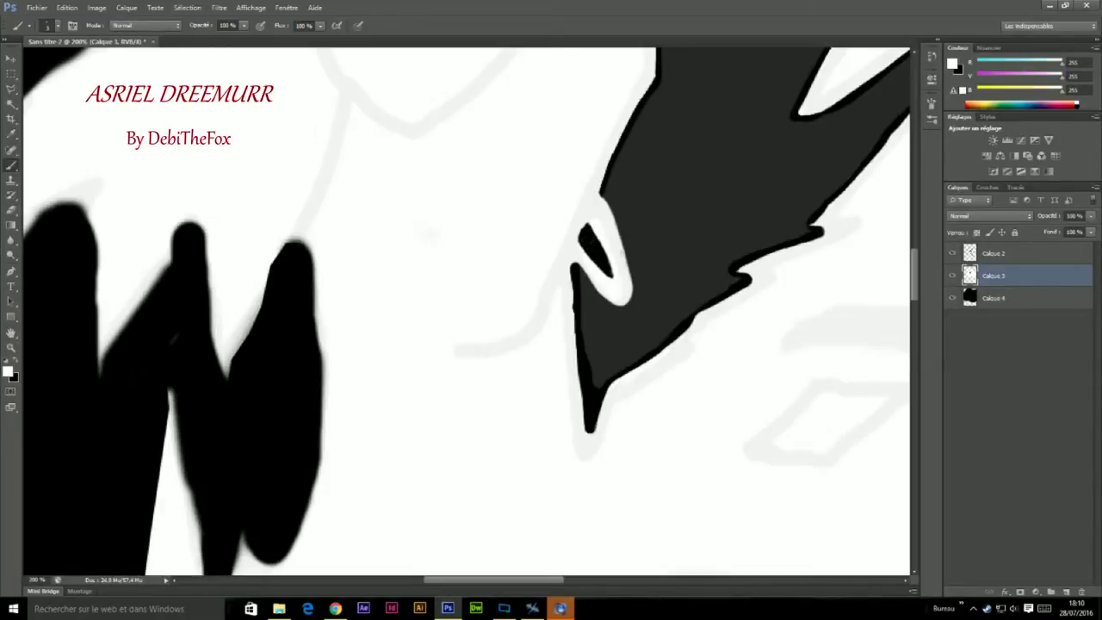
right_click(376, 191)
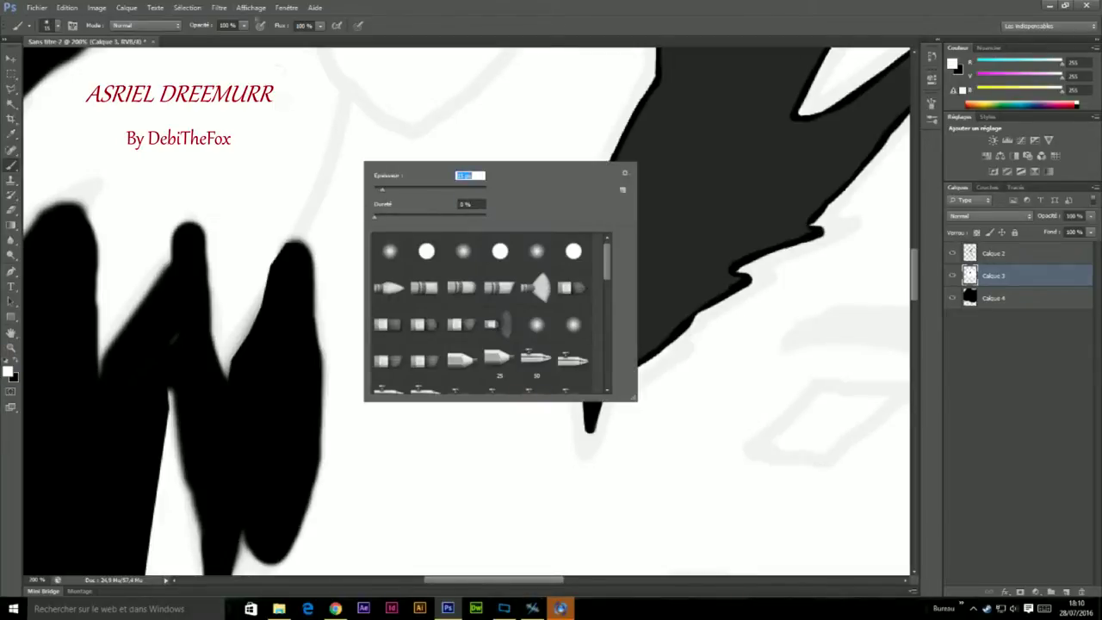
key(Return)
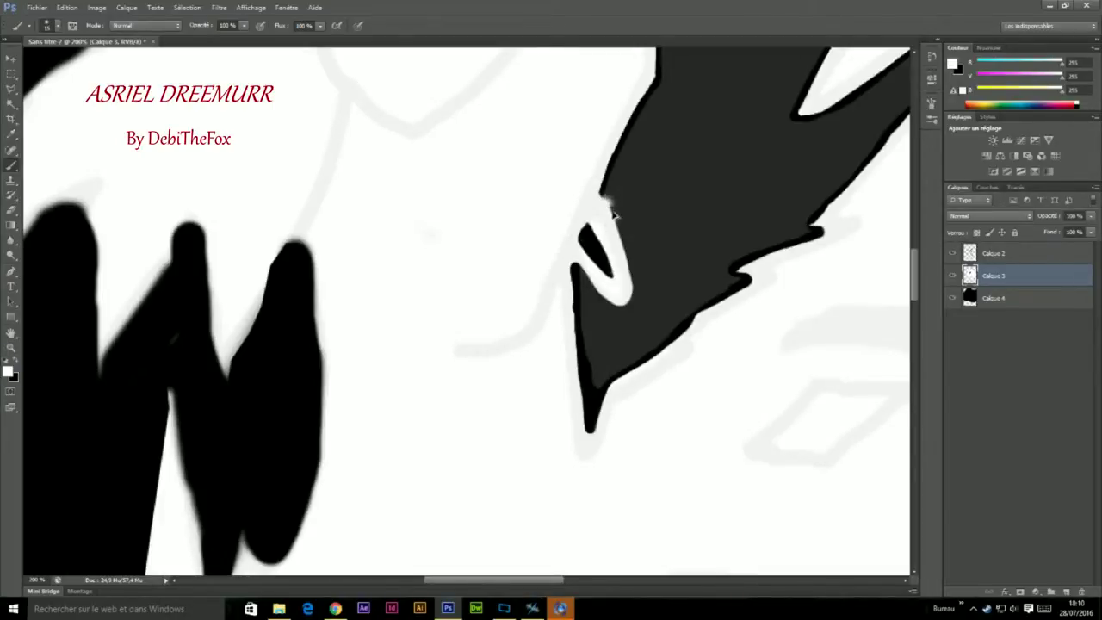
drag(244, 25, 243, 41)
drag(637, 297, 608, 207)
mouse_move(629, 285)
mouse_down()
mouse_move(595, 280)
mouse_move(603, 311)
mouse_move(607, 192)
mouse_up()
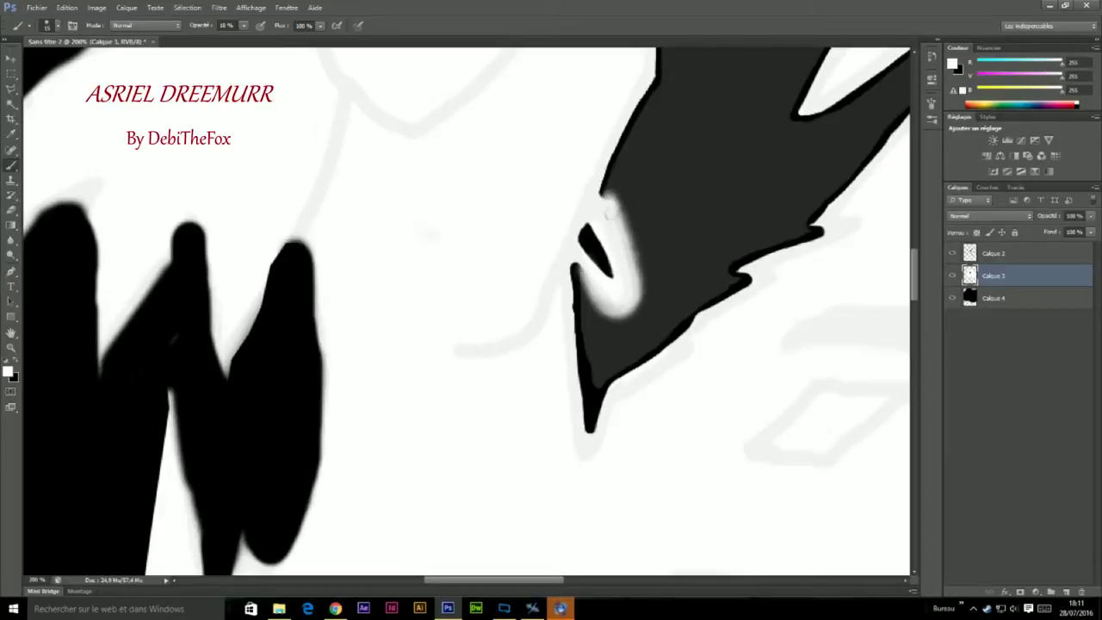
- Switch back to black at 100% opacity, adjust brush size and hardness, and zoom out
key(x)
key(0)
right_click(614, 203)
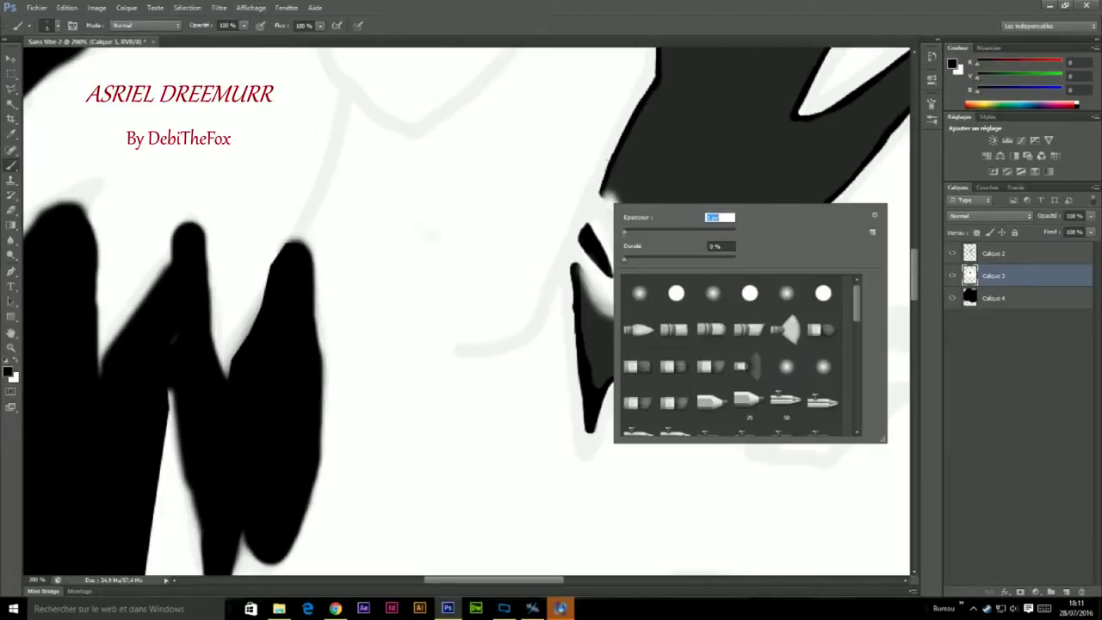
key(Return)
right_click(593, 252)
key(Return)
right_click(596, 217)
key(Return)
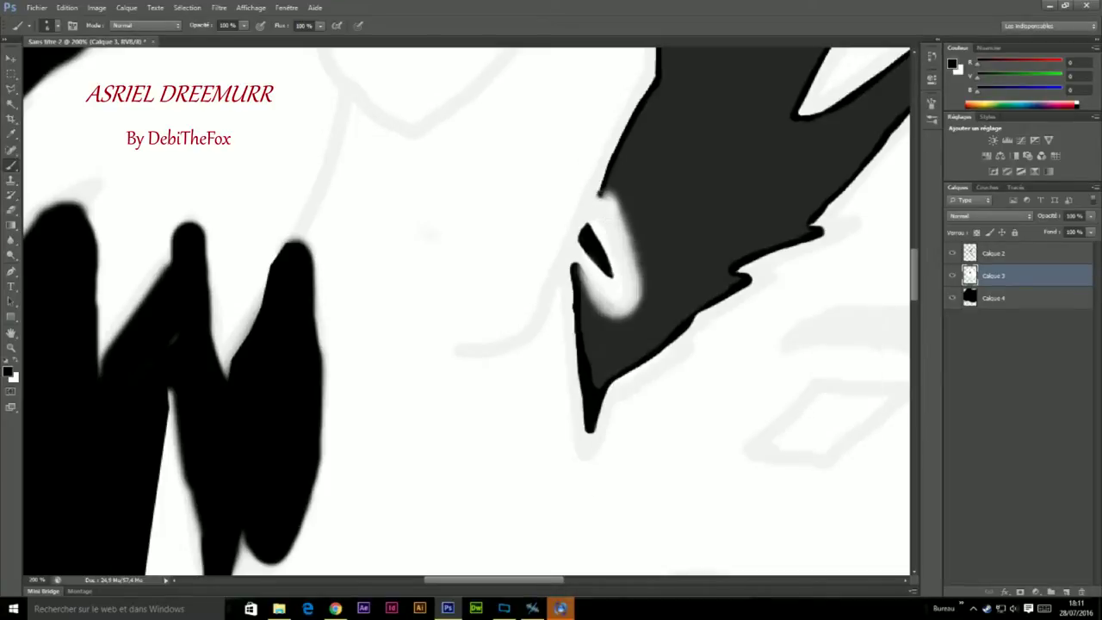
right_click(575, 257)
key(Tab)
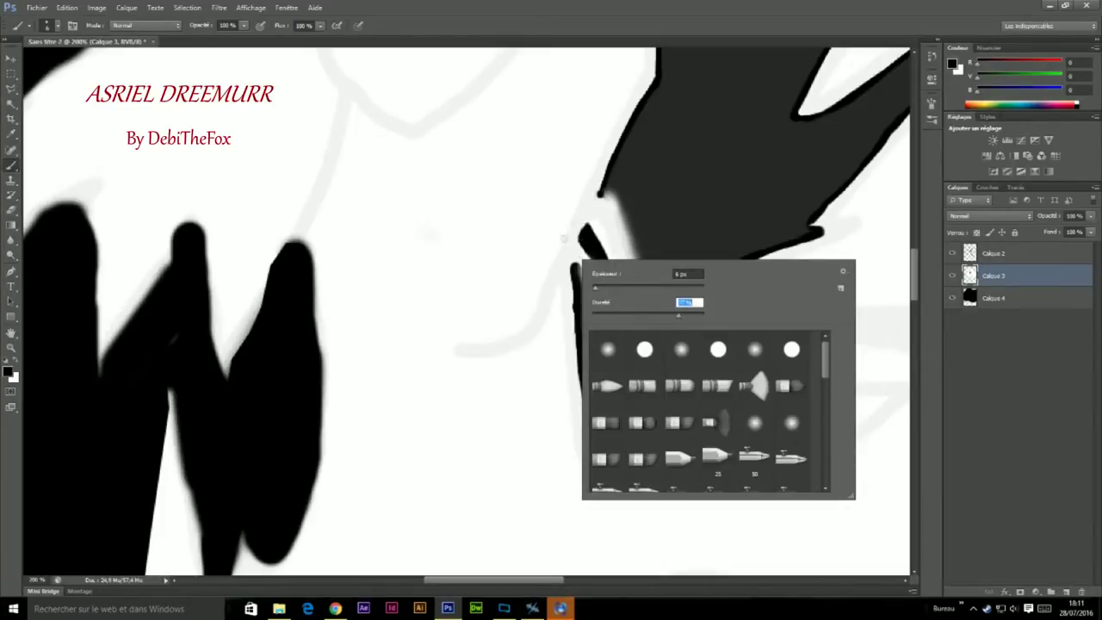
key(Return)
right_click(591, 222)
key(Return)
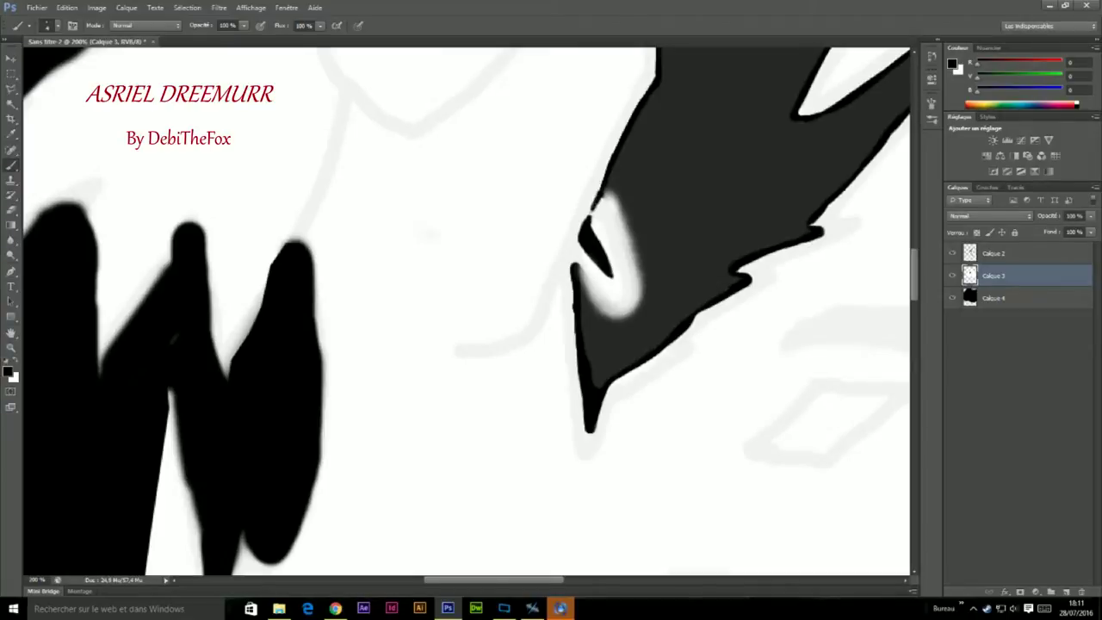
key(ctrl+minus)
key(ctrl+minus)
key(ctrl+minus)
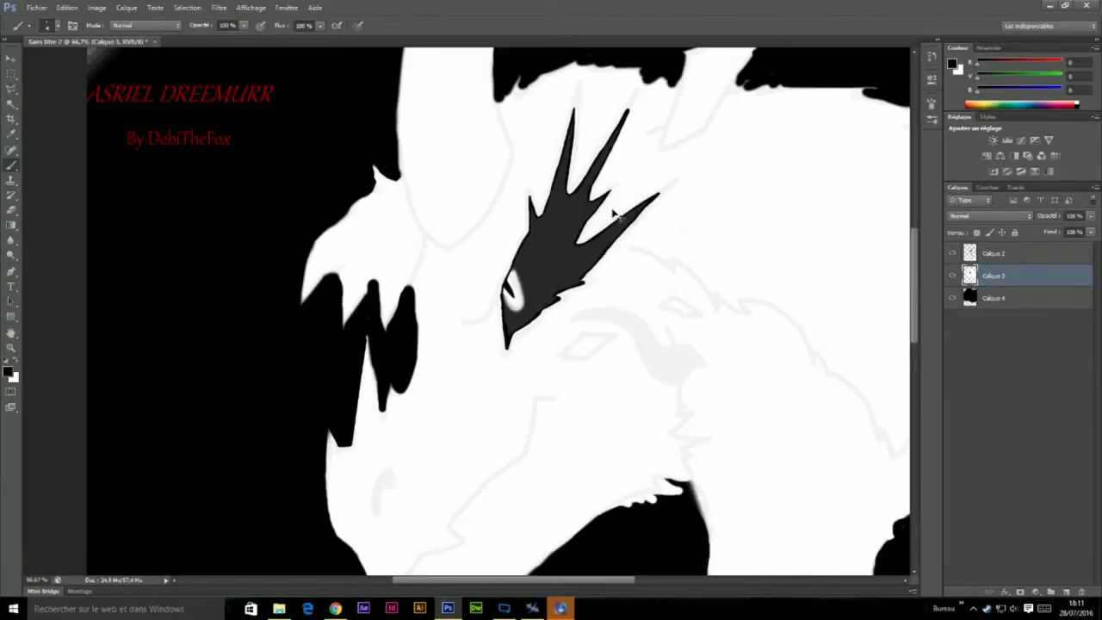
- Paint faint 10%-opacity white highlights around the eye and streaks across the marking
key(x)
right_click(612, 226)
key(Return)
key(1)
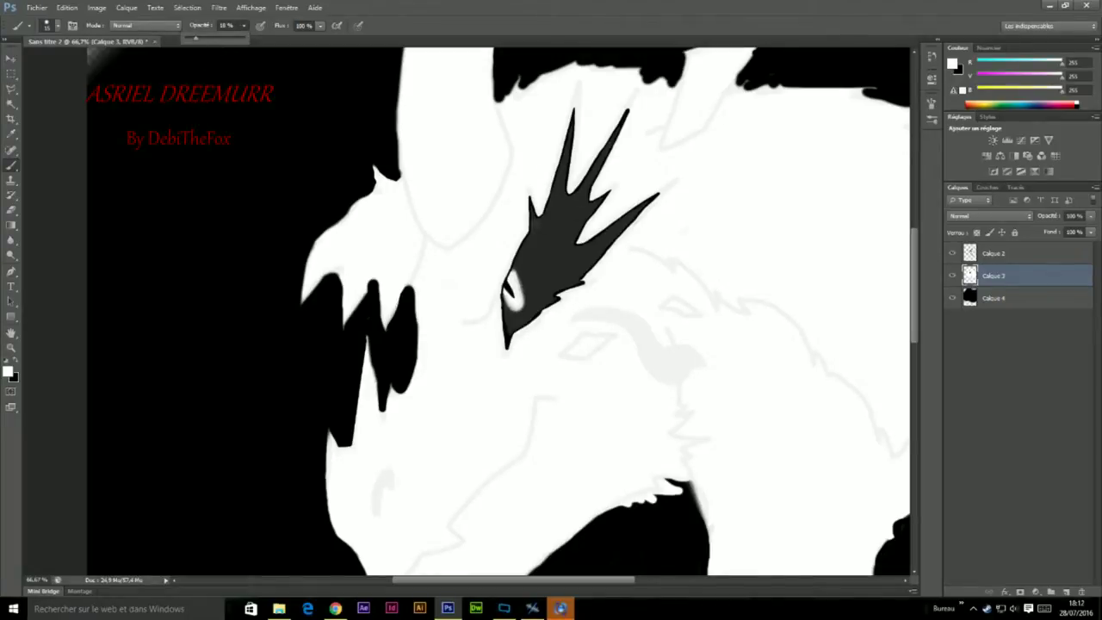
right_click(515, 267)
key(Return)
drag(521, 267, 527, 305)
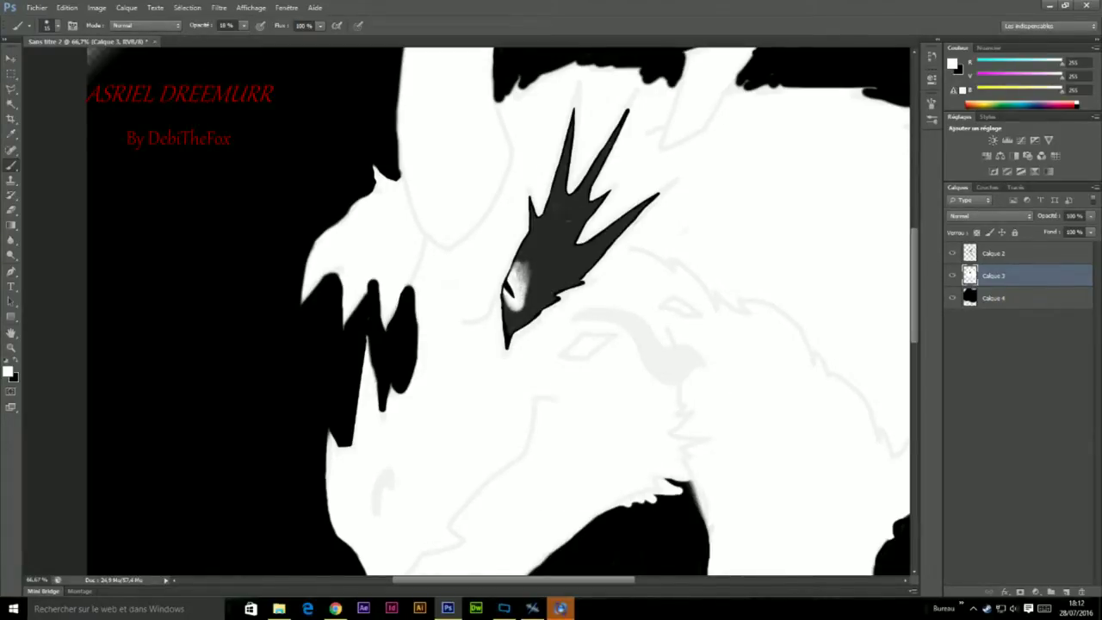
click(244, 26)
drag(522, 272, 541, 244)
mouse_move(560, 177)
mouse_down()
mouse_move(583, 223)
mouse_move(567, 243)
mouse_move(606, 259)
mouse_up()
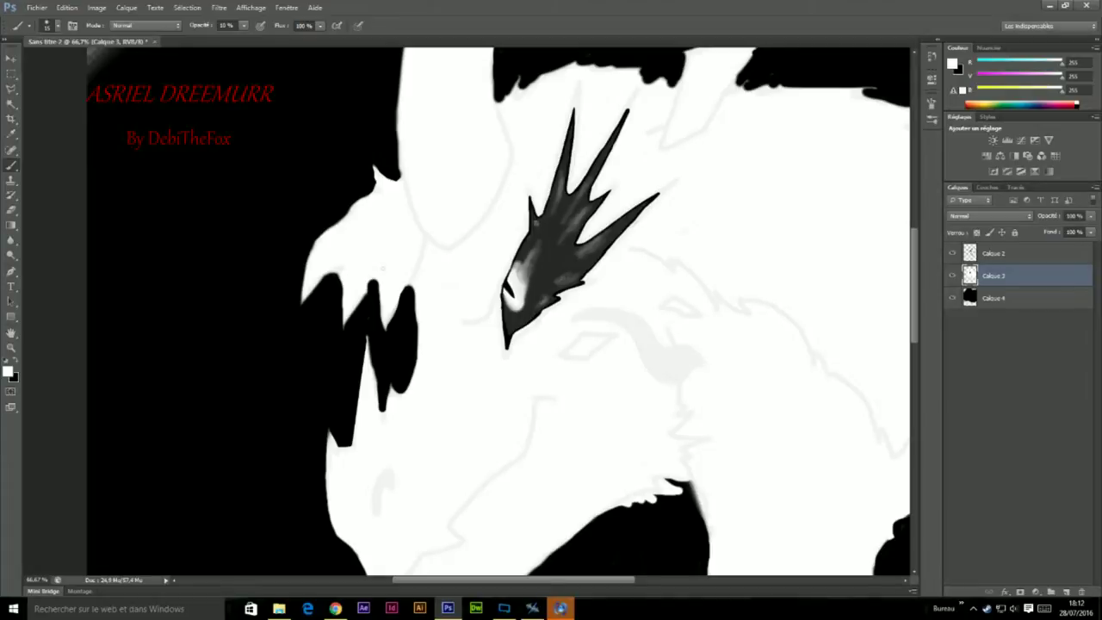
- Choose a mid-grey paint colour in the Color Picker
click(11, 370)
click(662, 152)
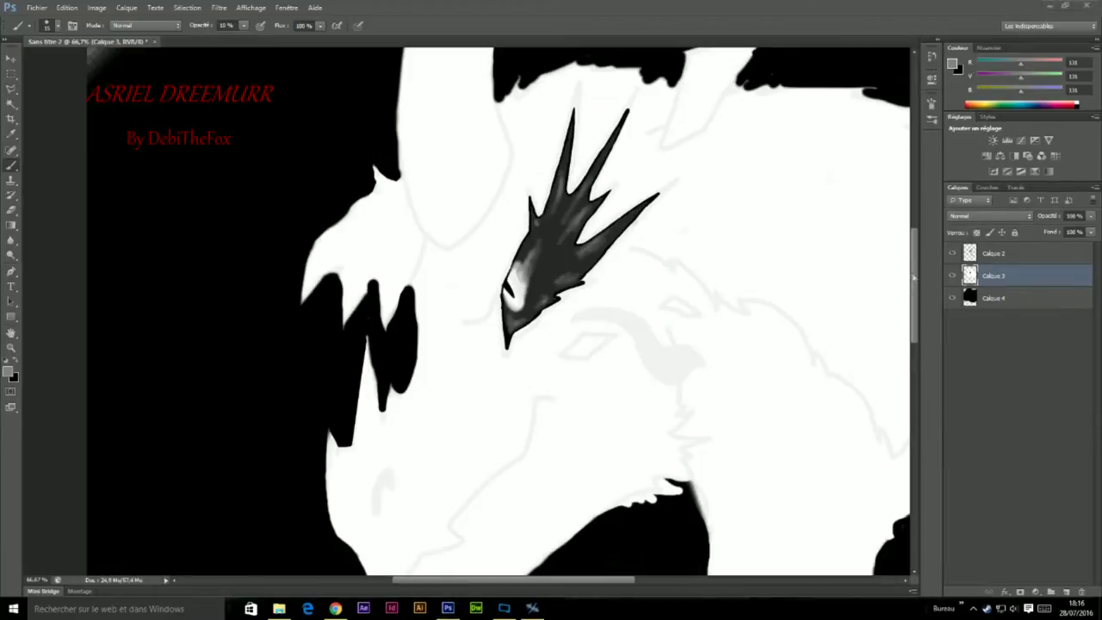
scroll(499, 310, down, 5)
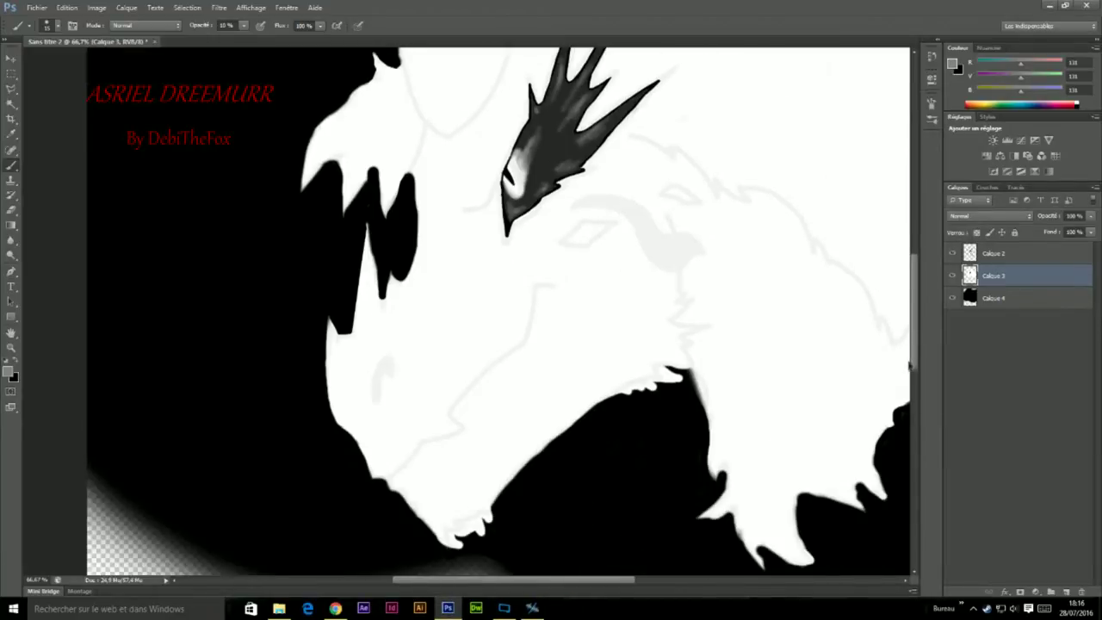
- Select the white fur area on Calque 2, then return to Calque 3 with a black brush
click(994, 253)
key(w)
click(809, 357)
click(993, 276)
key(b)
key(d)
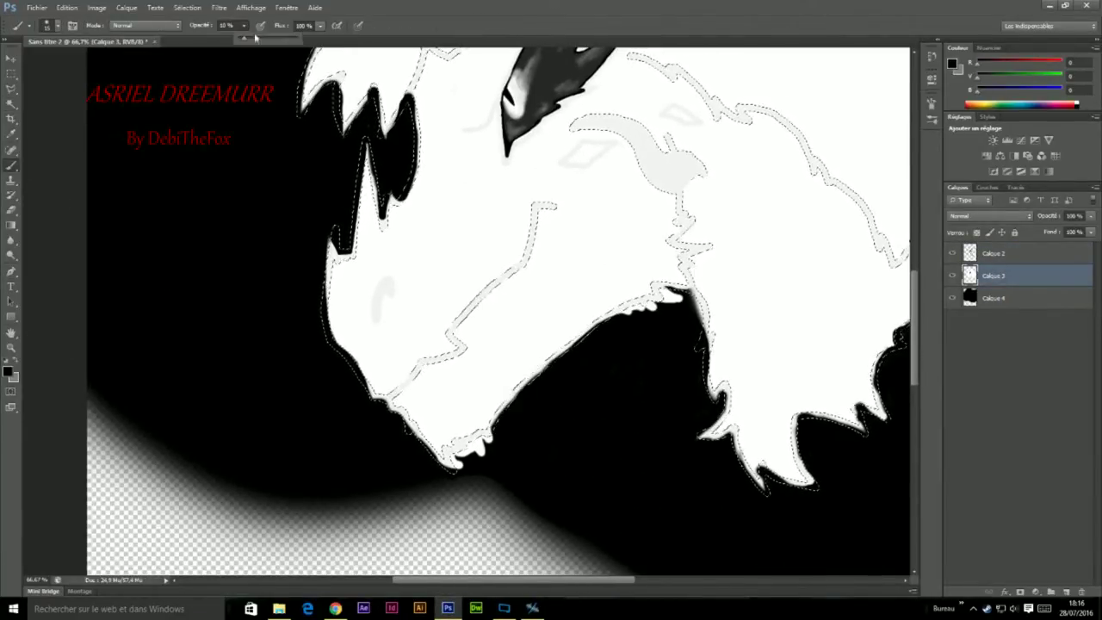
right_click(466, 349)
click(452, 332)
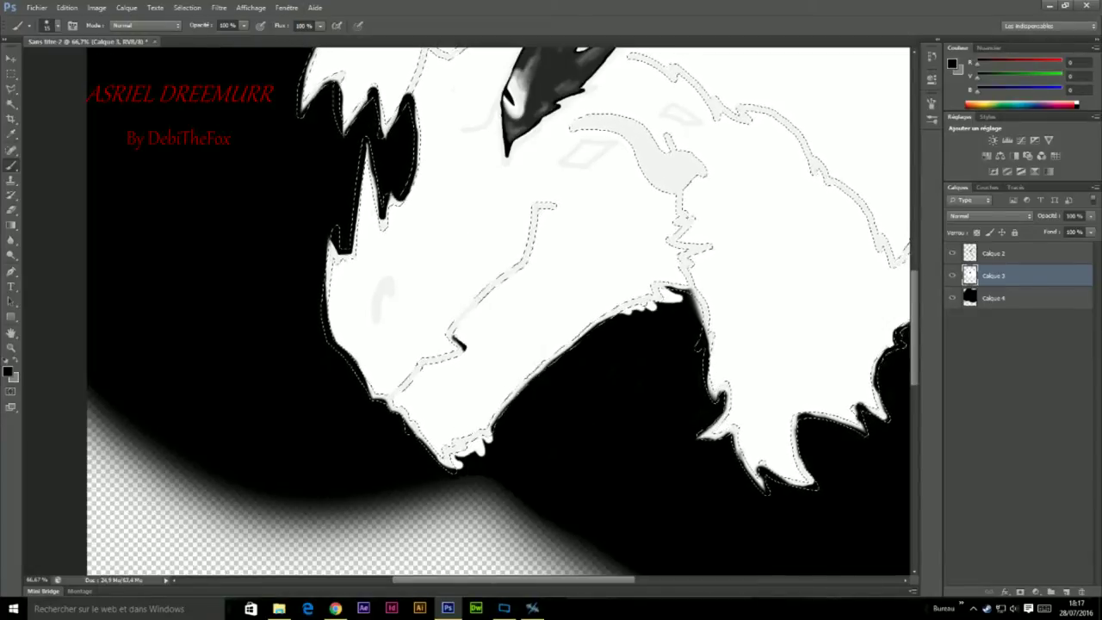
right_click(479, 318)
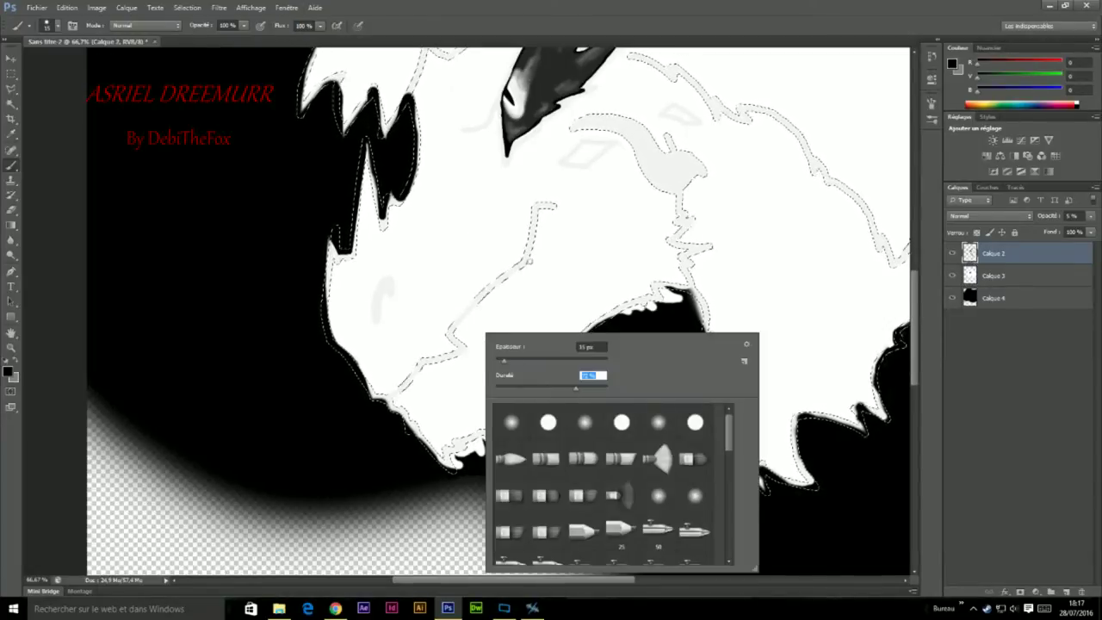
key(Return)
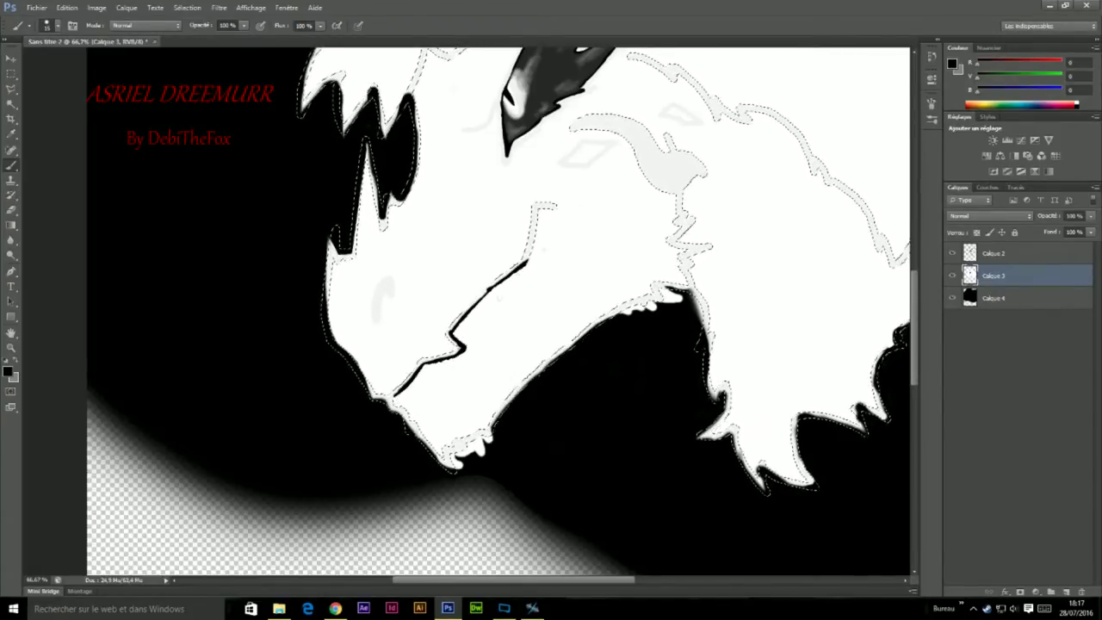
- Make white the painting colour for eraser and brush touch-ups, then deselect the fur
click(12, 210)
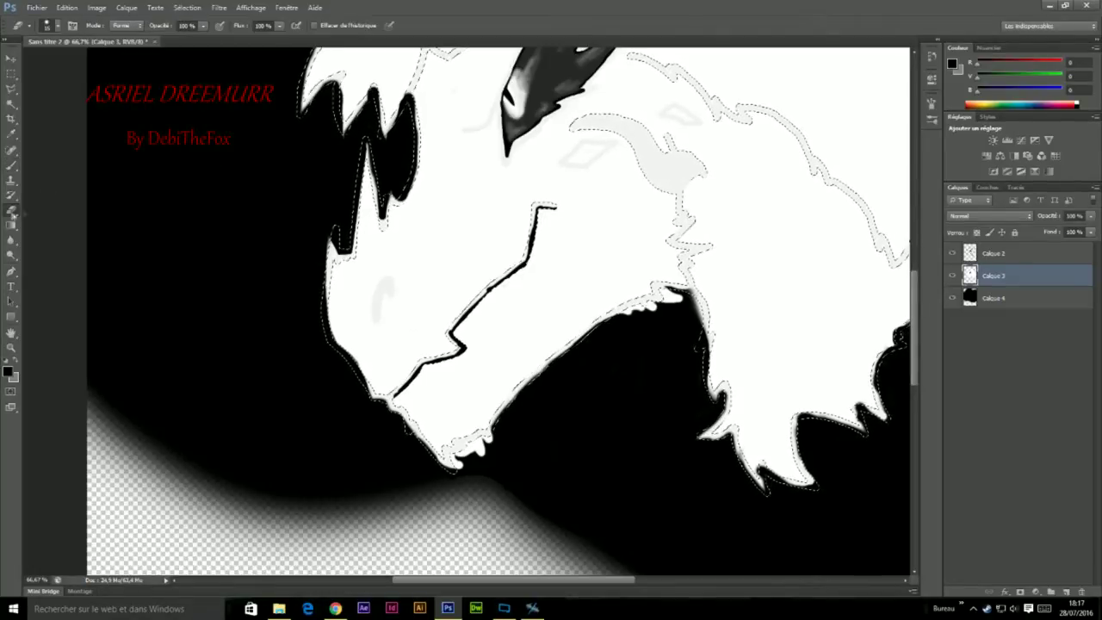
click(17, 368)
click(8, 371)
key(Return)
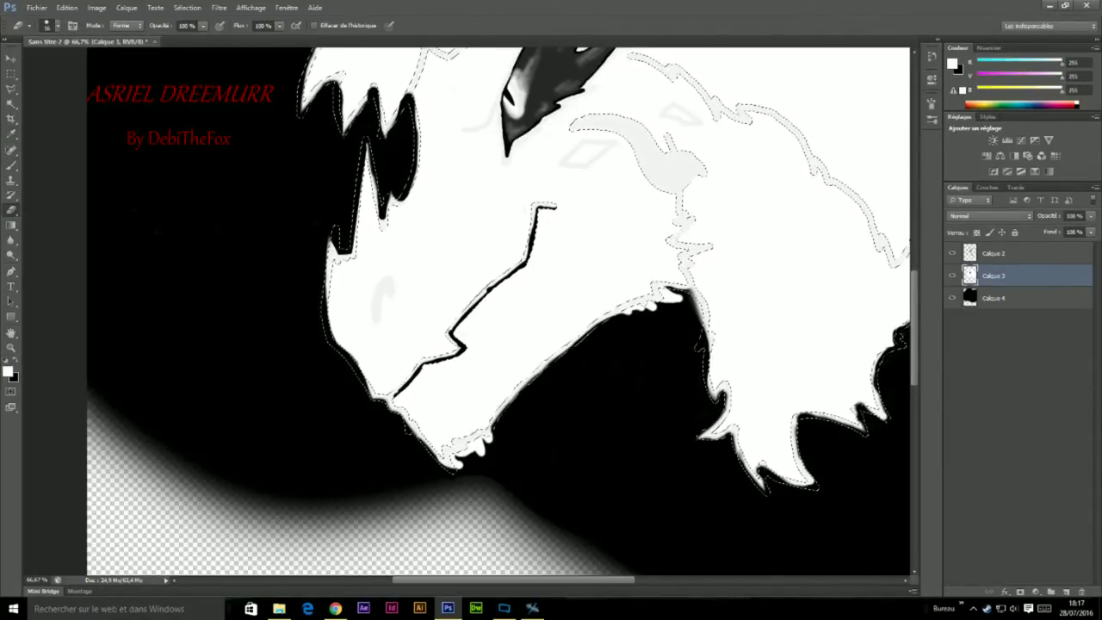
key(b)
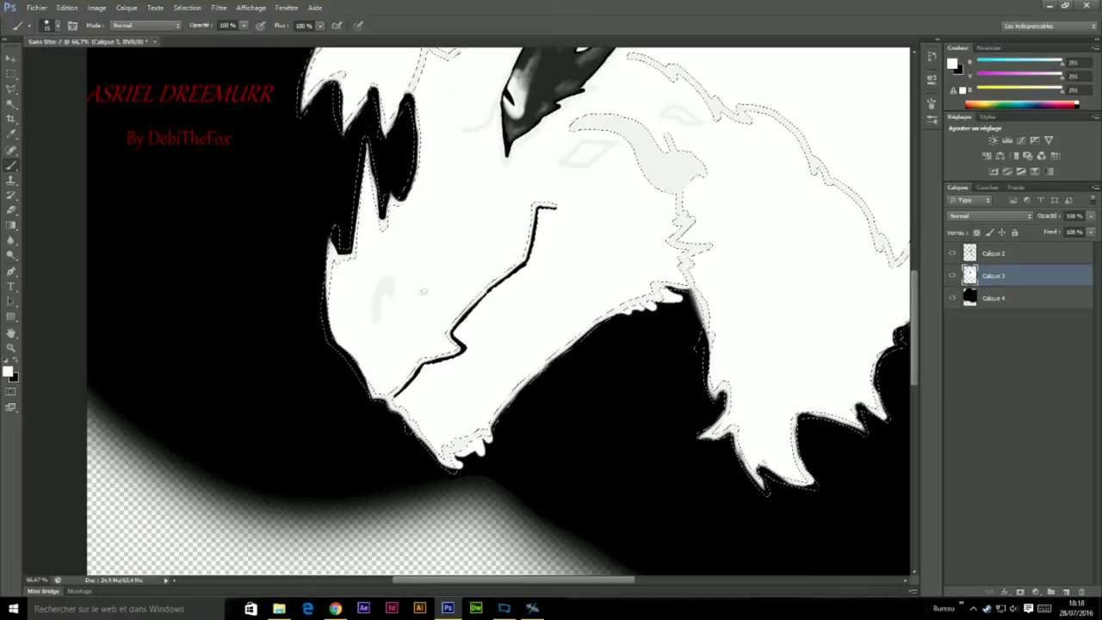
key(ctrl+d)
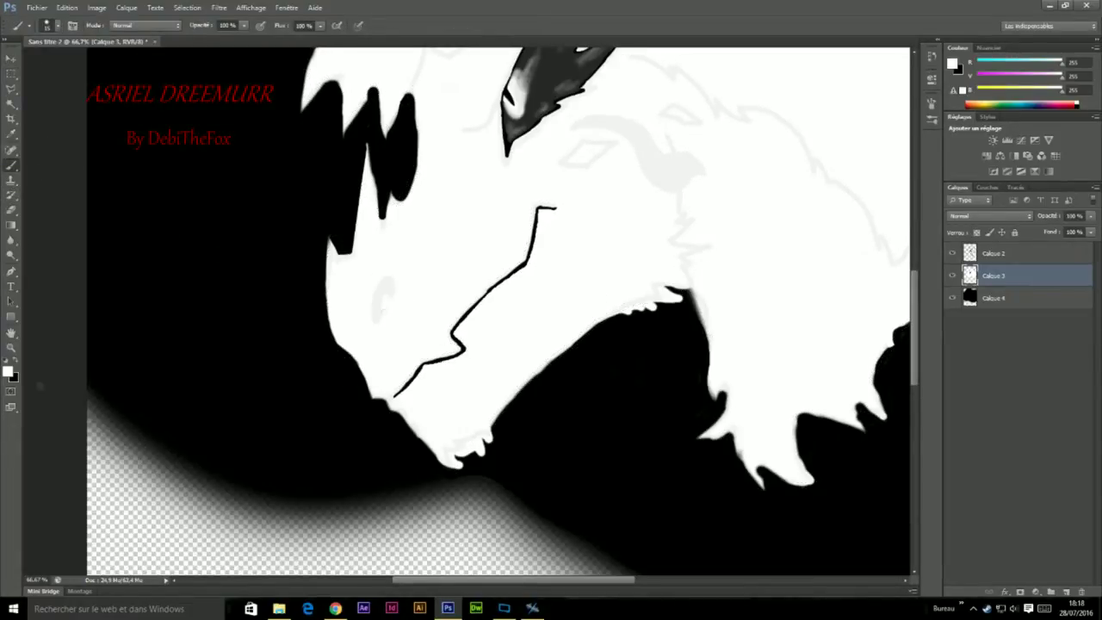
- Paint a small black nostril mark on the muzzle
key(x)
right_click(389, 304)
drag(386, 286, 377, 322)
key(Escape)
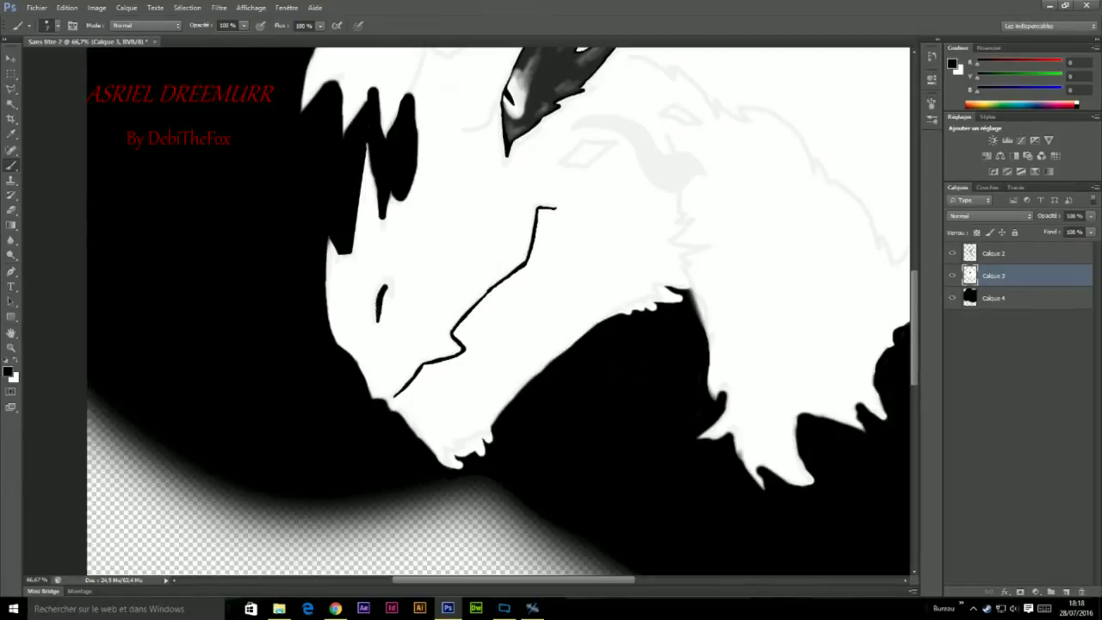
scroll(498, 310, up, 3)
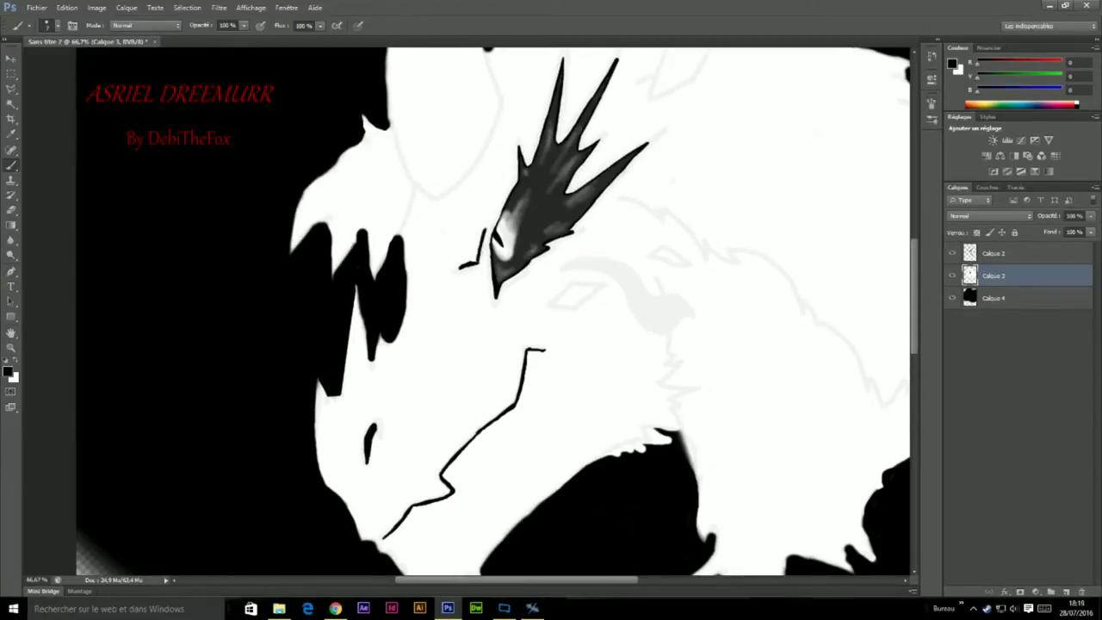
- Paint white over the stray black spots along the fur's edges
key(x)
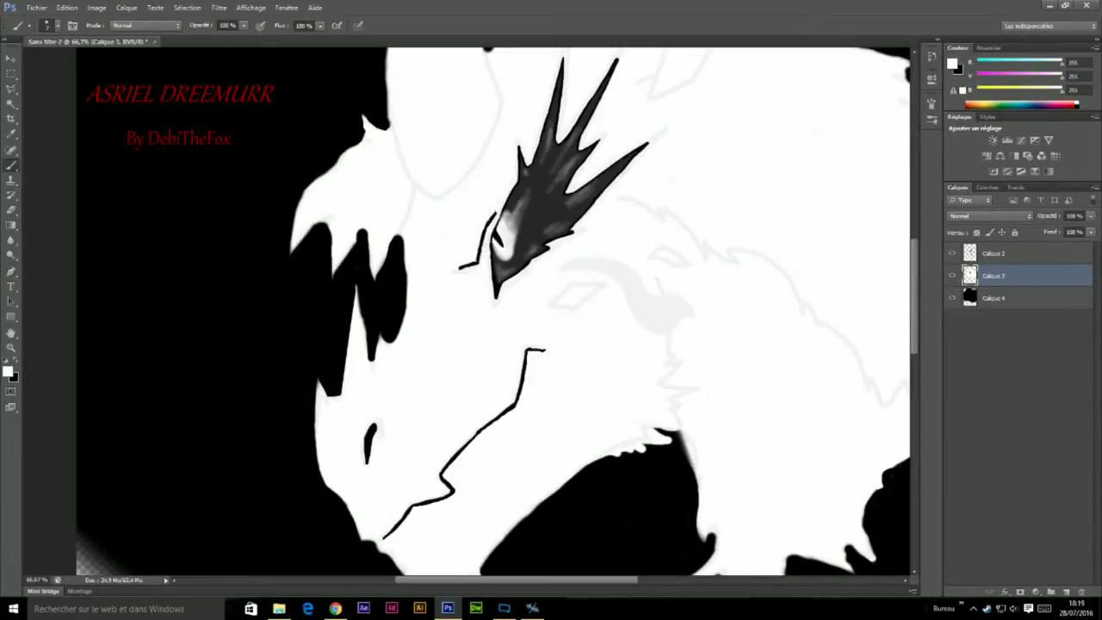
drag(498, 310, 537, 333)
drag(431, 266, 439, 278)
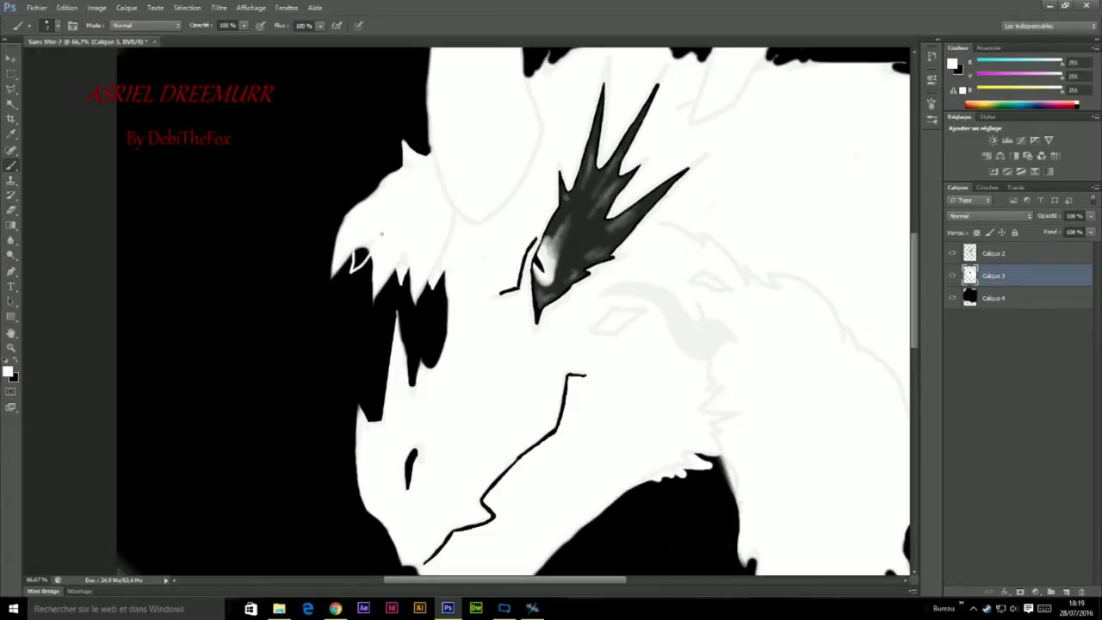
drag(385, 183, 350, 196)
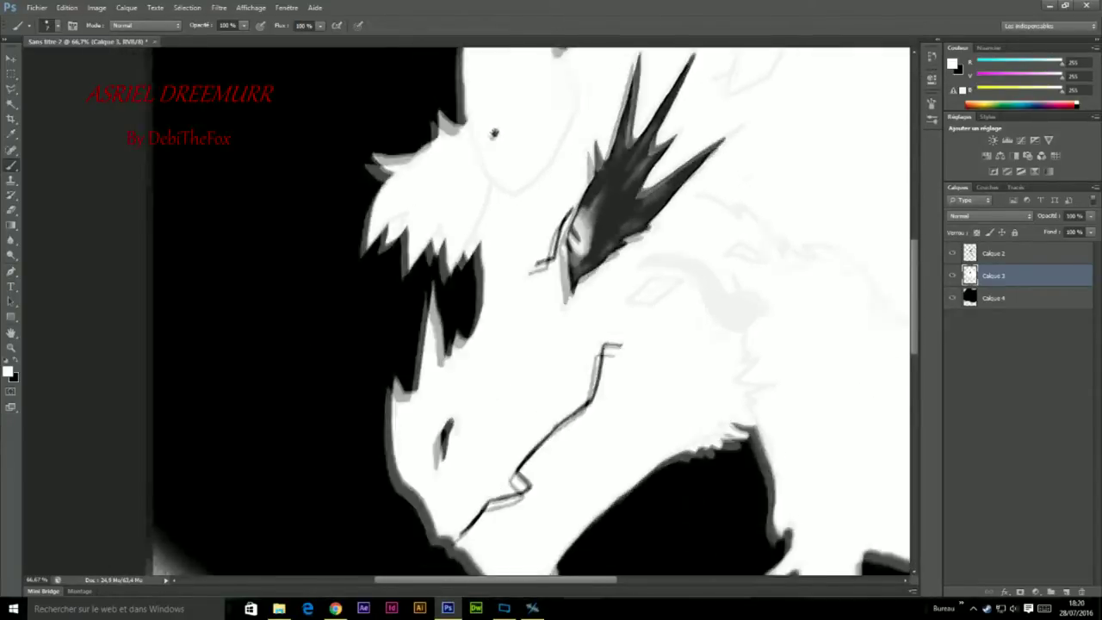
drag(537, 352, 497, 305)
scroll(566, 327, down, 5)
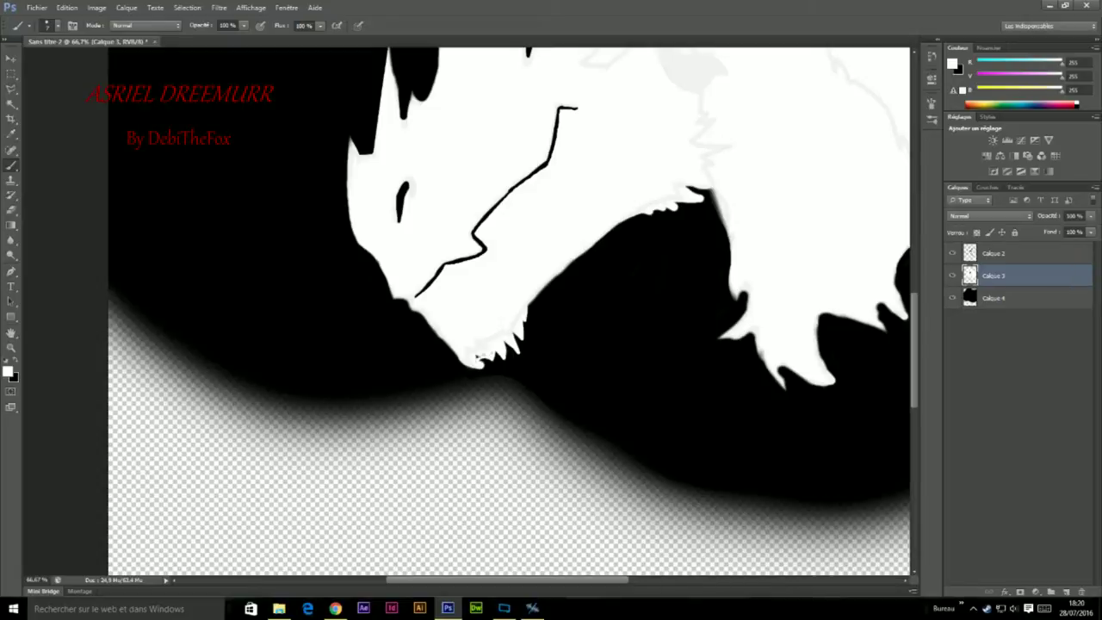
scroll(509, 311, up, 1)
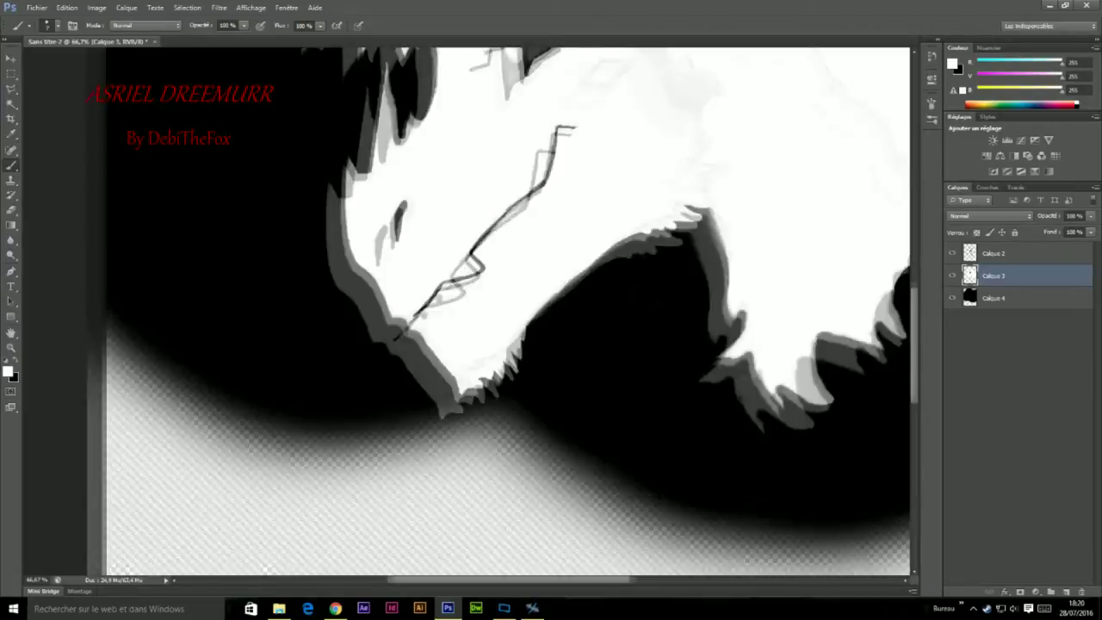
drag(621, 152, 482, 307)
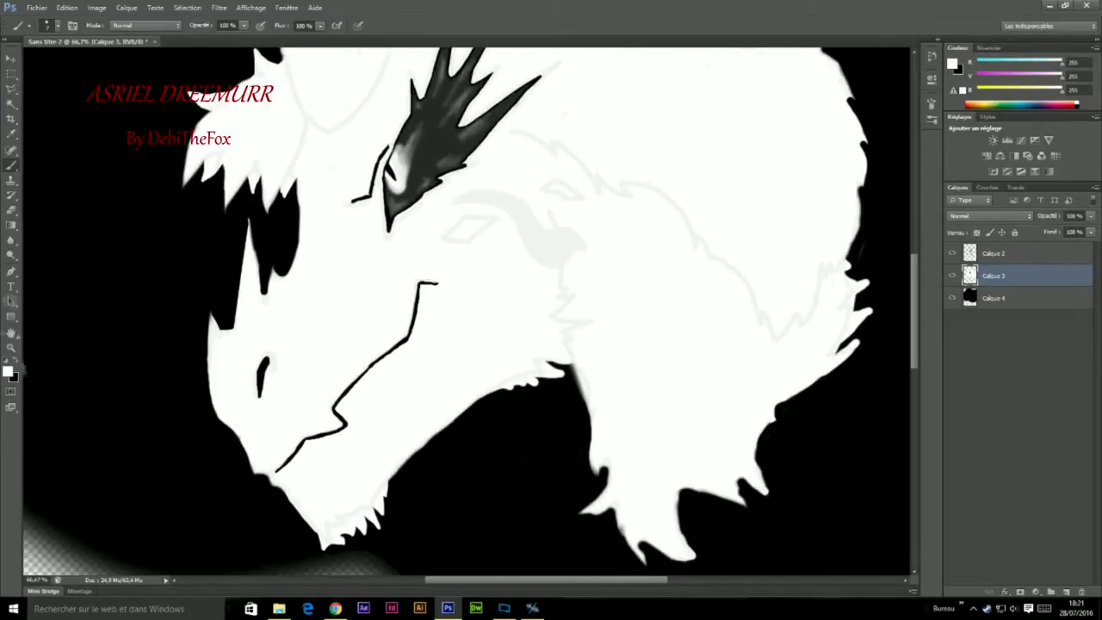
drag(342, 240, 334, 372)
click(995, 254)
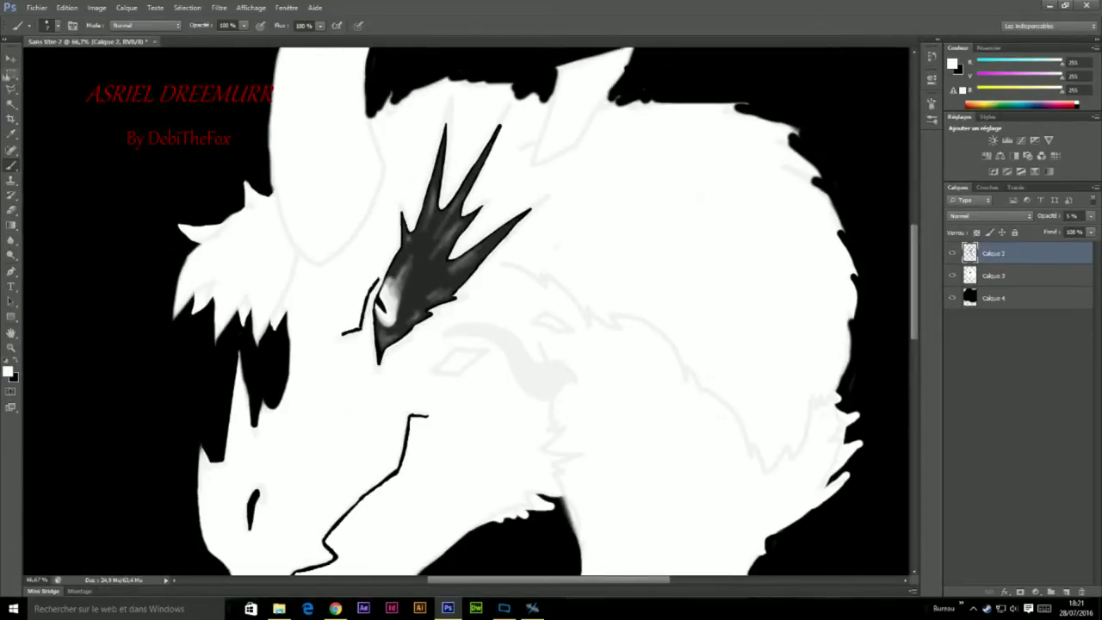
- Magic Wand-select the left horn shape on Calque 2
click(12, 103)
click(318, 190)
key(x)
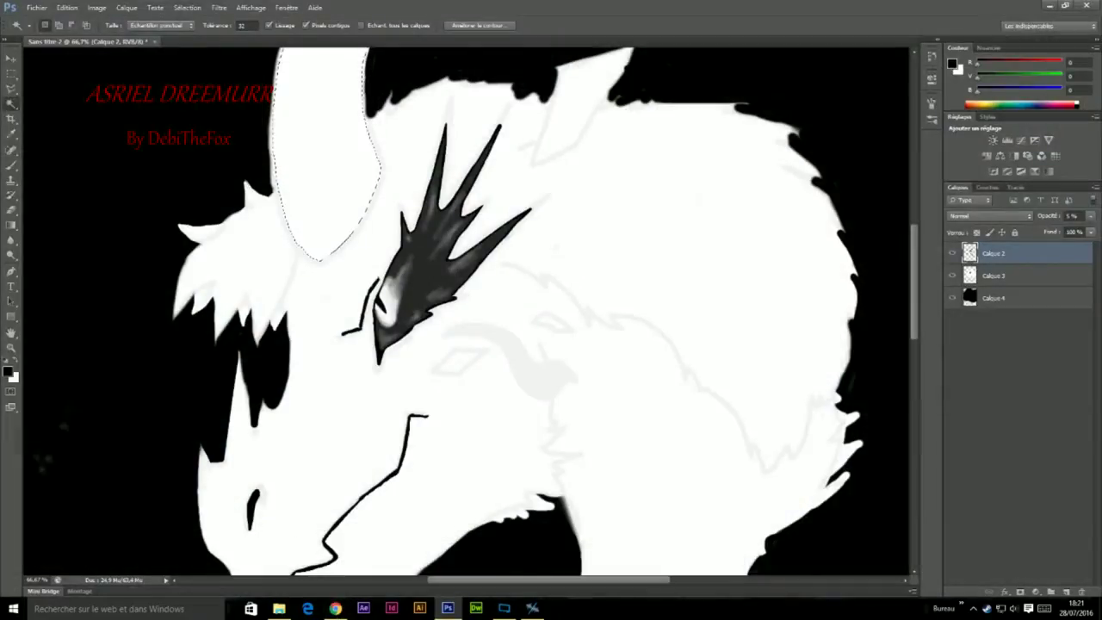
key(x)
- Set the foreground colour to the greyish-lavender #908aad
click(9, 373)
click(549, 204)
click(504, 158)
drag(505, 158, 419, 209)
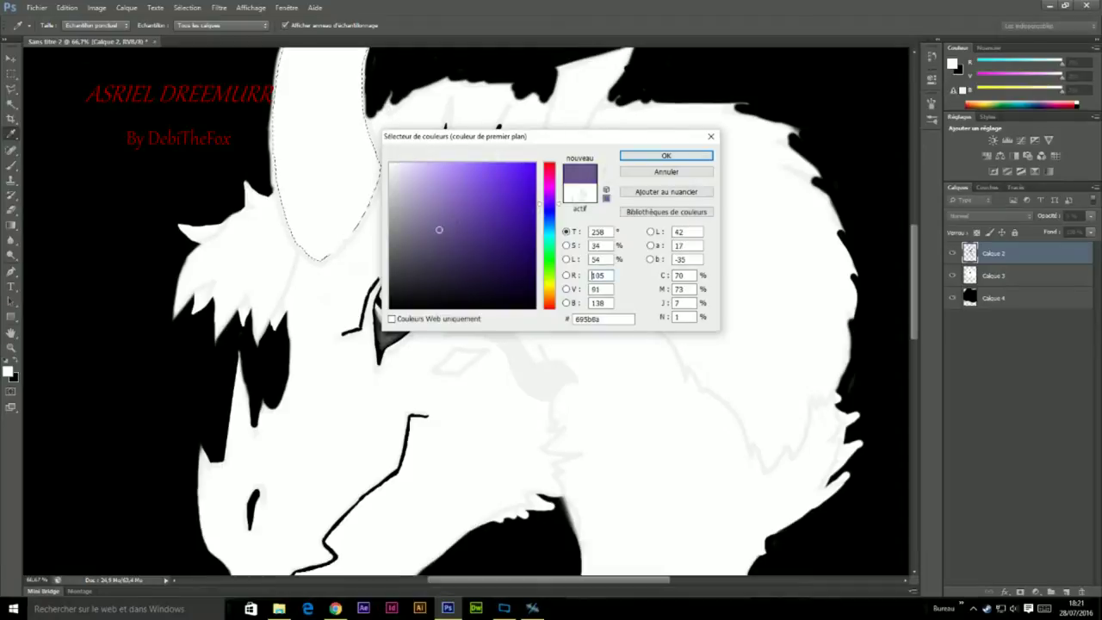
click(657, 158)
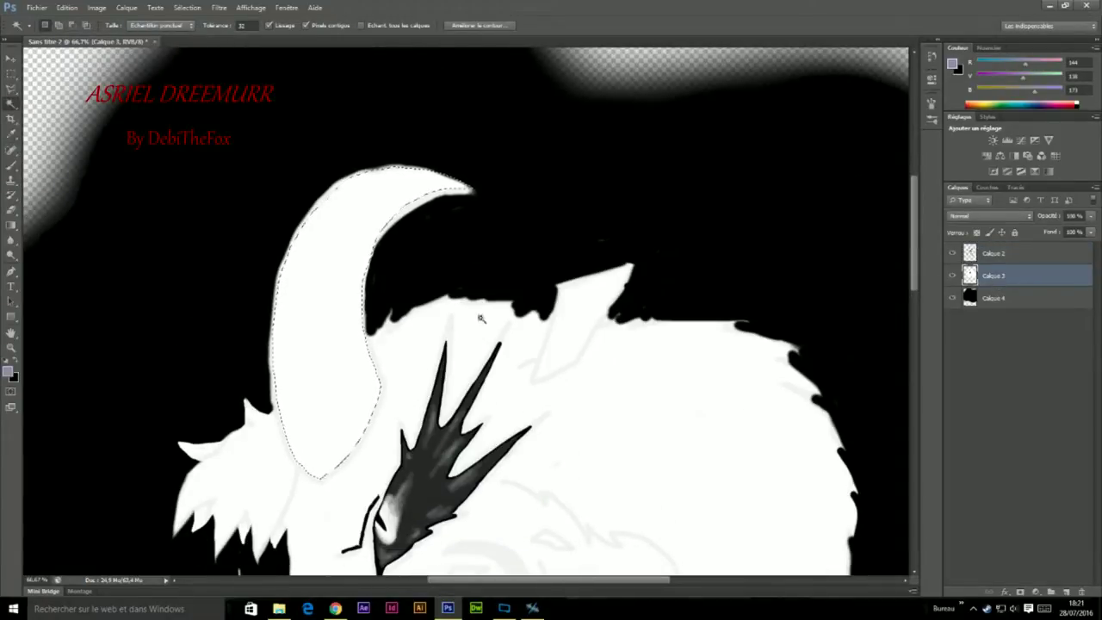
- Brush lavender shading inside the horn selection, then deselect it
key(b)
right_click(308, 302)
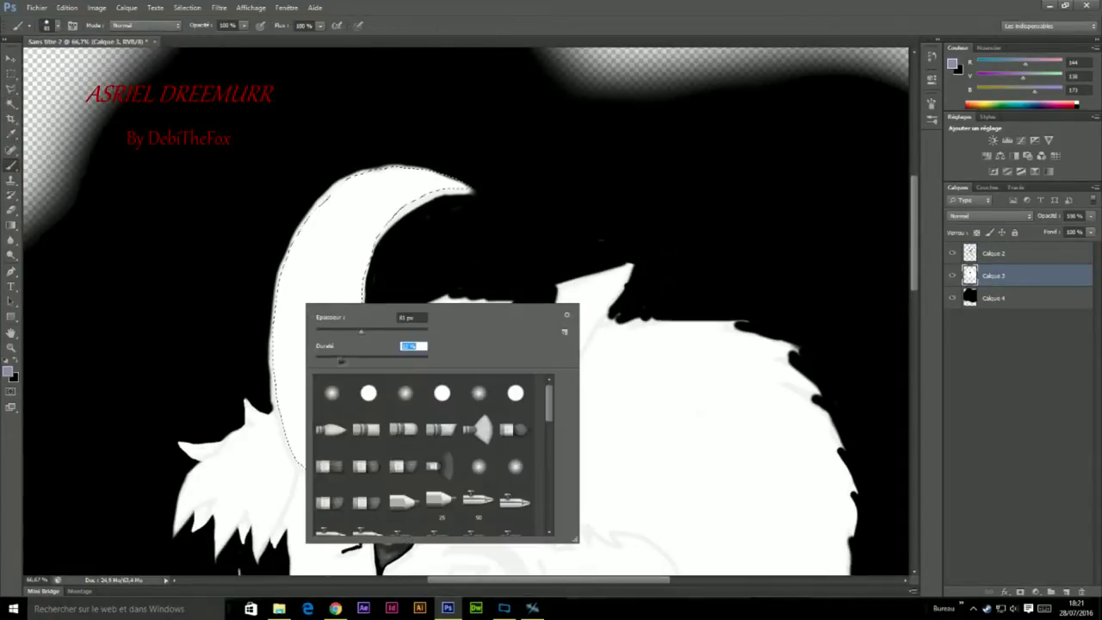
right_click(405, 358)
key(Return)
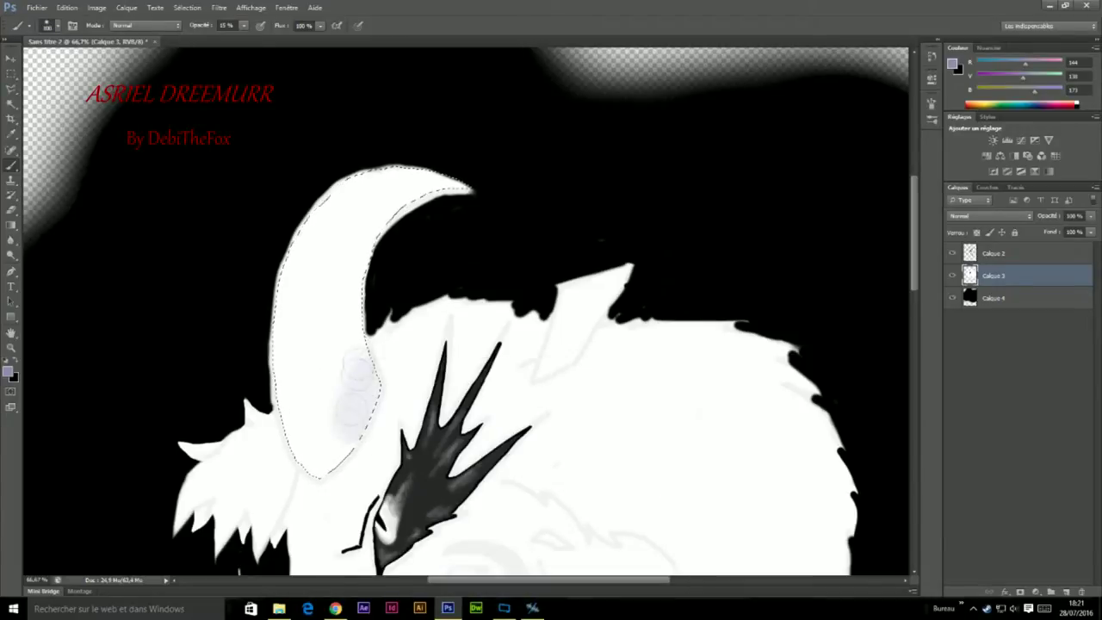
mouse_move(368, 237)
mouse_down()
mouse_move(345, 448)
mouse_move(362, 245)
mouse_up()
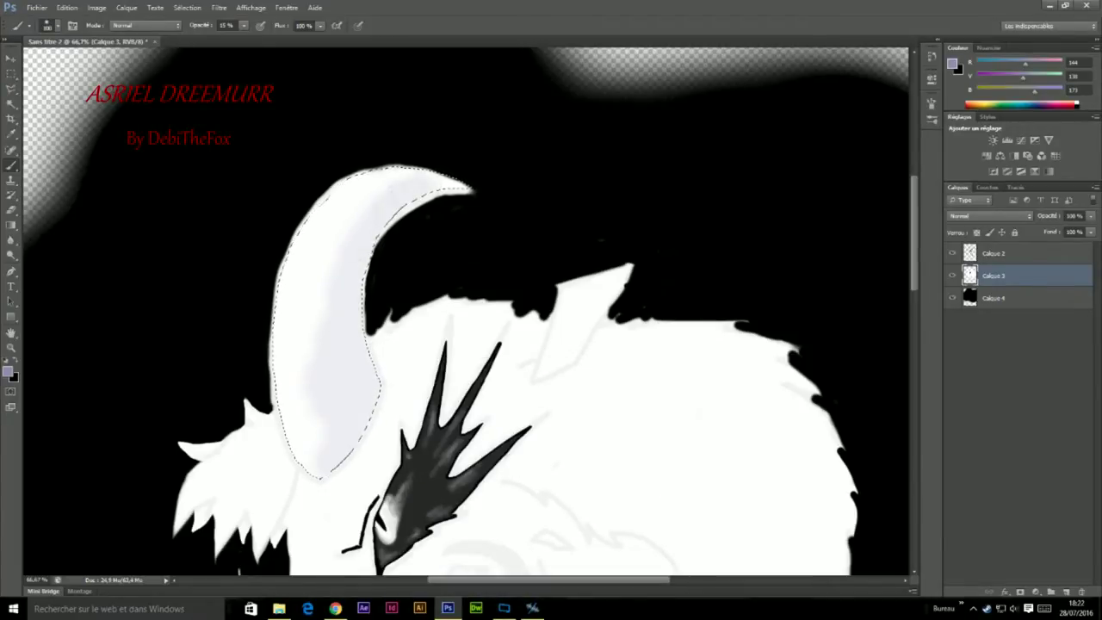
drag(370, 206, 340, 258)
drag(327, 465, 353, 259)
key(l)
key(ctrl+d)
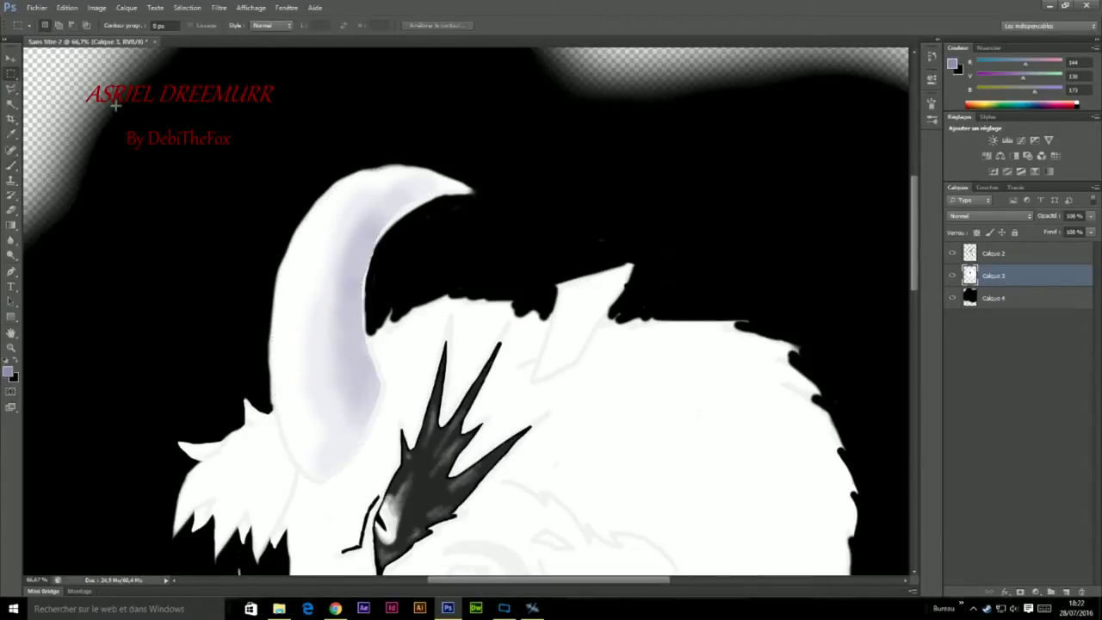
- Deepen the lavender shading down the horn's inner and left edges
key(b)
right_click(374, 357)
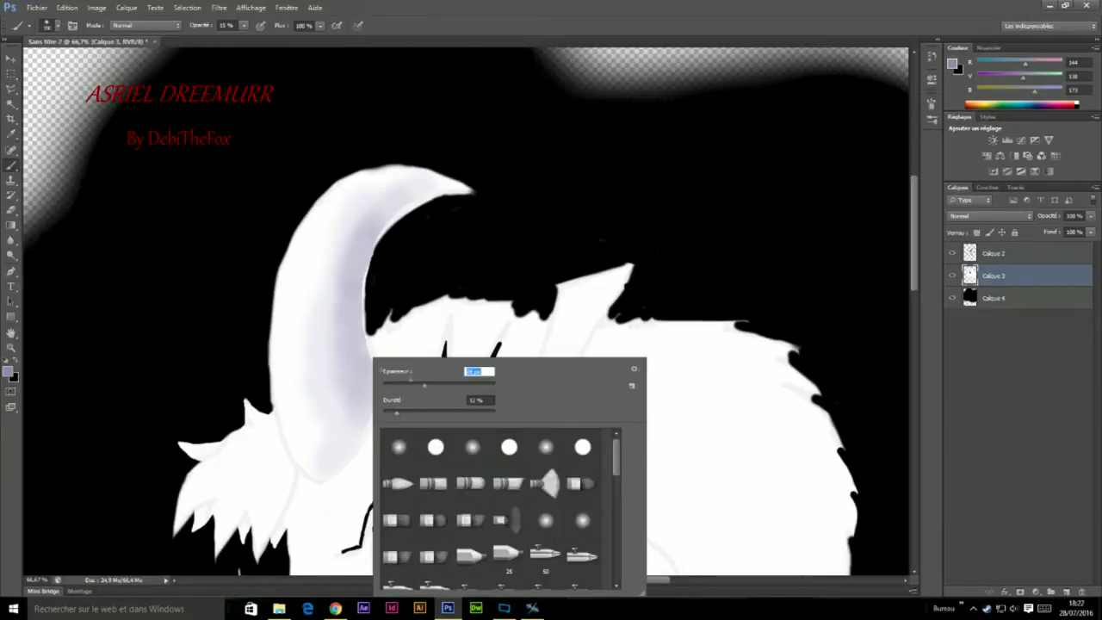
key(Escape)
right_click(411, 186)
key(Escape)
right_click(374, 263)
key(Escape)
mouse_move(367, 240)
mouse_down()
mouse_move(355, 314)
mouse_move(368, 400)
mouse_up()
drag(372, 273, 413, 181)
right_click(373, 356)
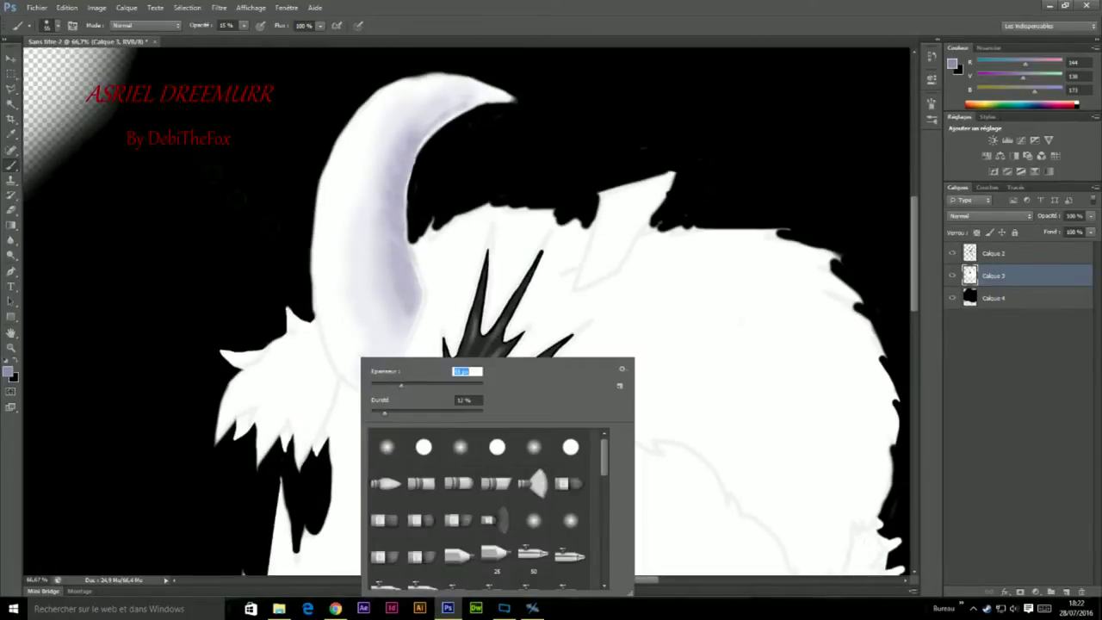
key(Escape)
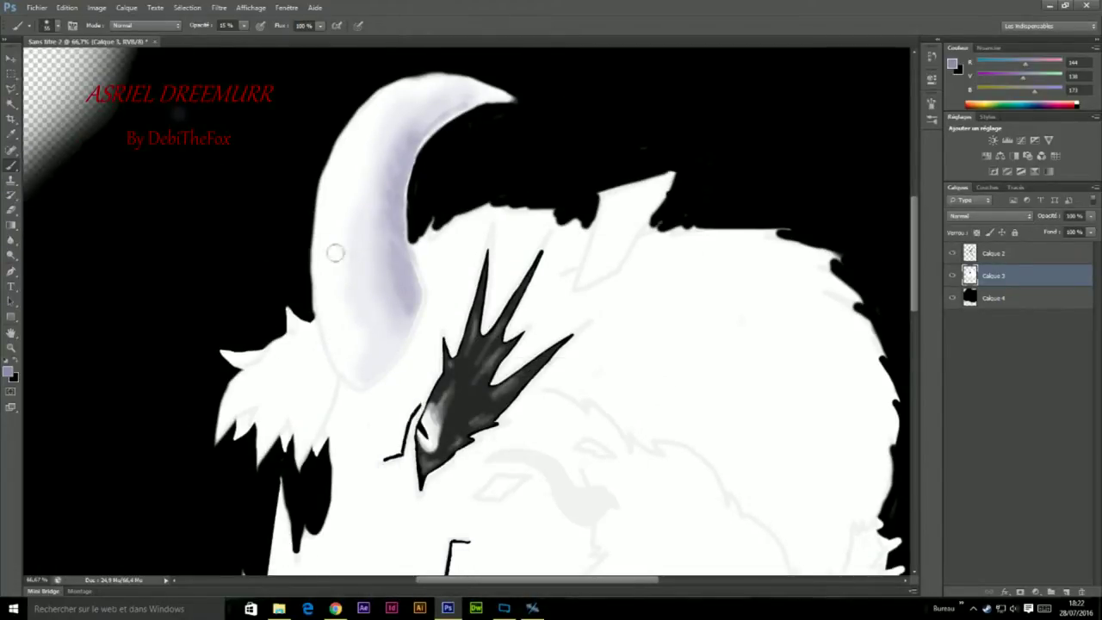
drag(343, 255, 344, 372)
- Brush lavender shadows at 10% opacity across the muzzle, cheeks, jaw and left snout
drag(405, 258, 452, 344)
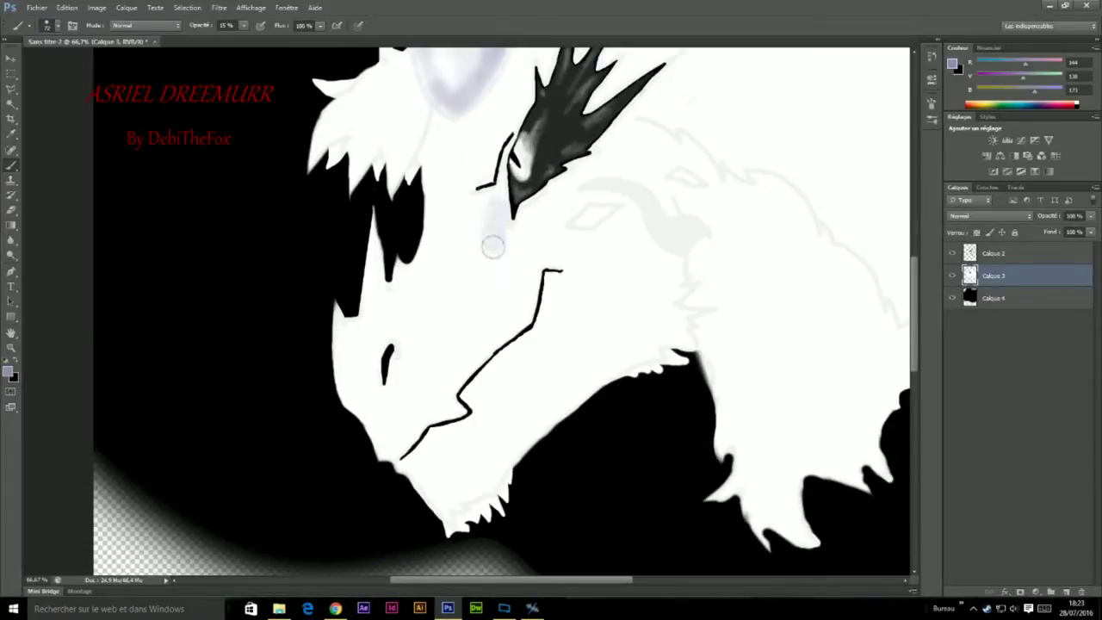
mouse_move(454, 222)
mouse_down()
mouse_move(500, 327)
mouse_move(569, 233)
mouse_move(414, 396)
mouse_move(364, 360)
mouse_move(533, 232)
mouse_move(543, 350)
mouse_move(477, 438)
mouse_move(614, 337)
mouse_move(634, 259)
mouse_move(620, 173)
mouse_move(650, 219)
mouse_up()
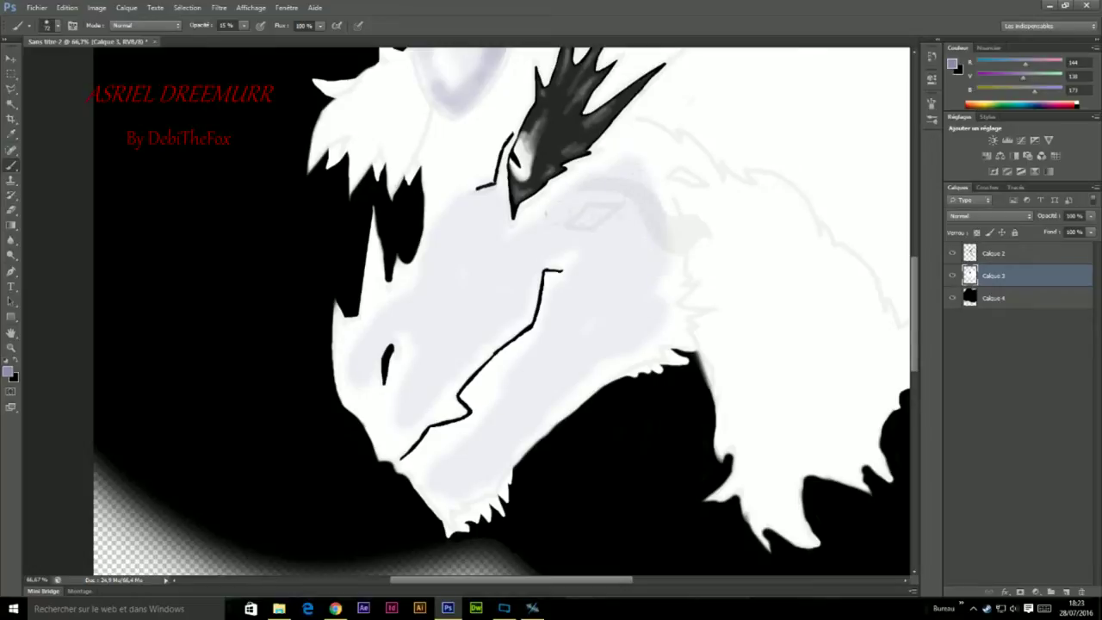
drag(244, 25, 242, 40)
mouse_move(592, 201)
mouse_down()
mouse_move(474, 318)
mouse_move(421, 400)
mouse_move(473, 263)
mouse_move(418, 344)
mouse_move(409, 379)
mouse_up()
drag(620, 345, 516, 422)
mouse_move(573, 383)
mouse_down()
mouse_move(607, 258)
mouse_move(655, 258)
mouse_move(558, 342)
mouse_up()
mouse_move(513, 394)
mouse_down()
mouse_move(478, 491)
mouse_move(444, 466)
mouse_move(435, 409)
mouse_move(392, 419)
mouse_up()
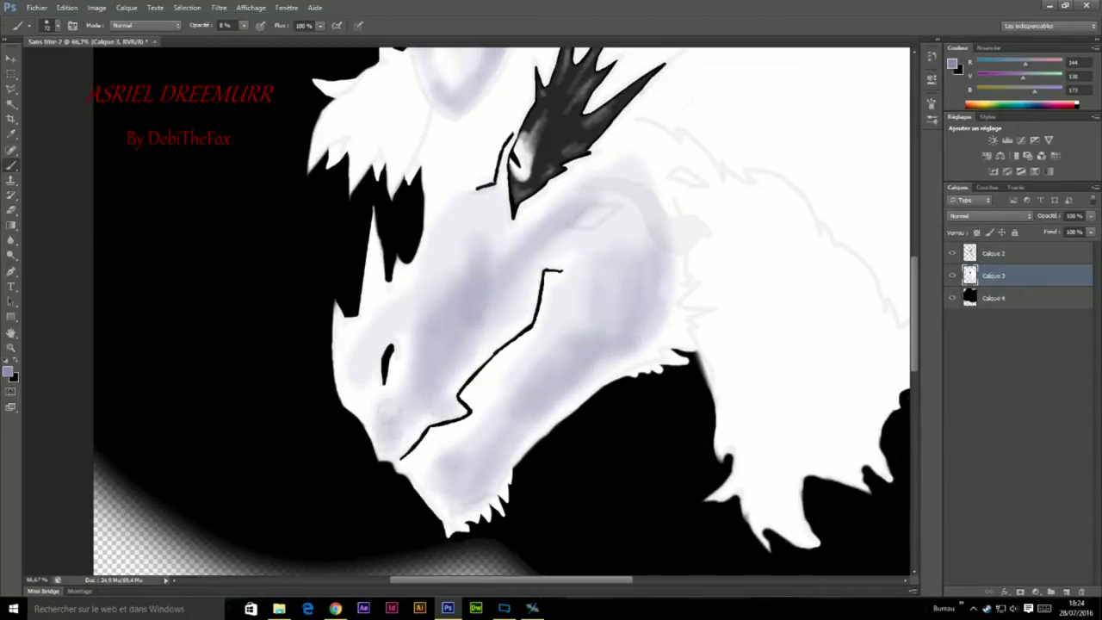
right_click(370, 379)
drag(341, 314, 350, 383)
mouse_move(373, 228)
mouse_down()
mouse_move(379, 319)
mouse_move(345, 369)
mouse_up()
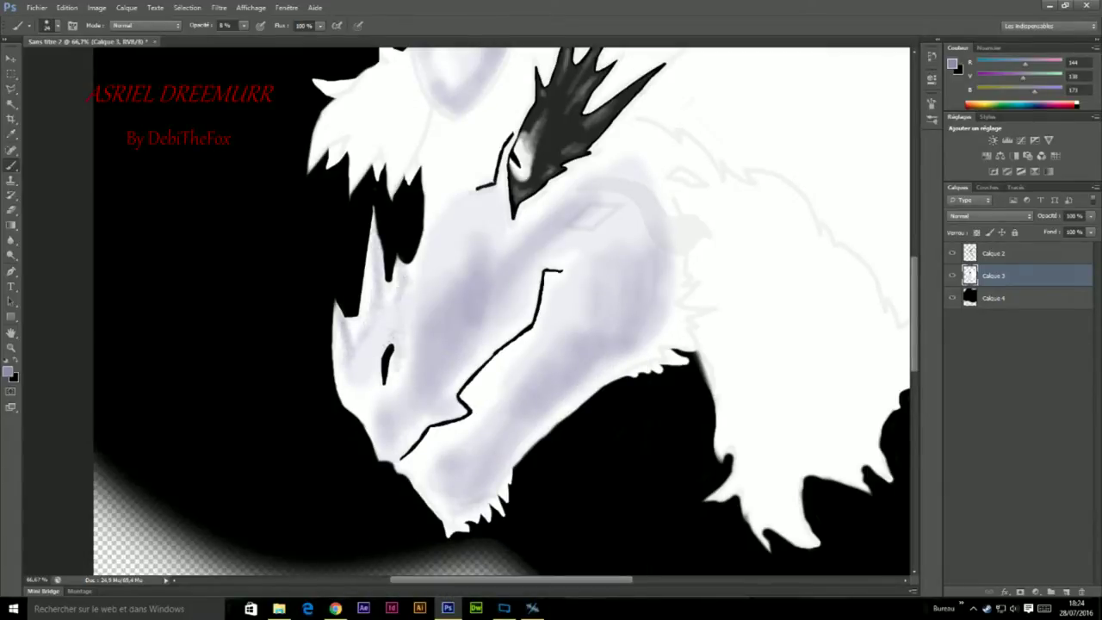
key(ctrl+minus)
key(ctrl+plus)
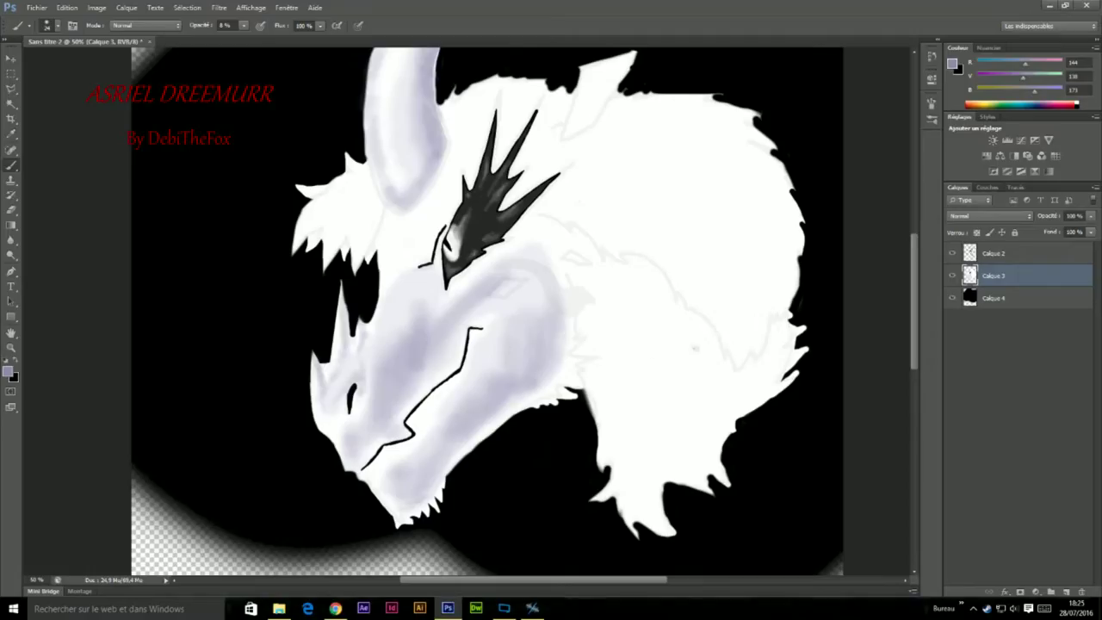
- At 16% opacity, shade the fur beside the cheek and along its top and right edges
right_click(736, 232)
key(Return)
drag(244, 38, 252, 38)
right_click(575, 215)
key(Escape)
right_click(607, 260)
key(Return)
drag(556, 215, 766, 396)
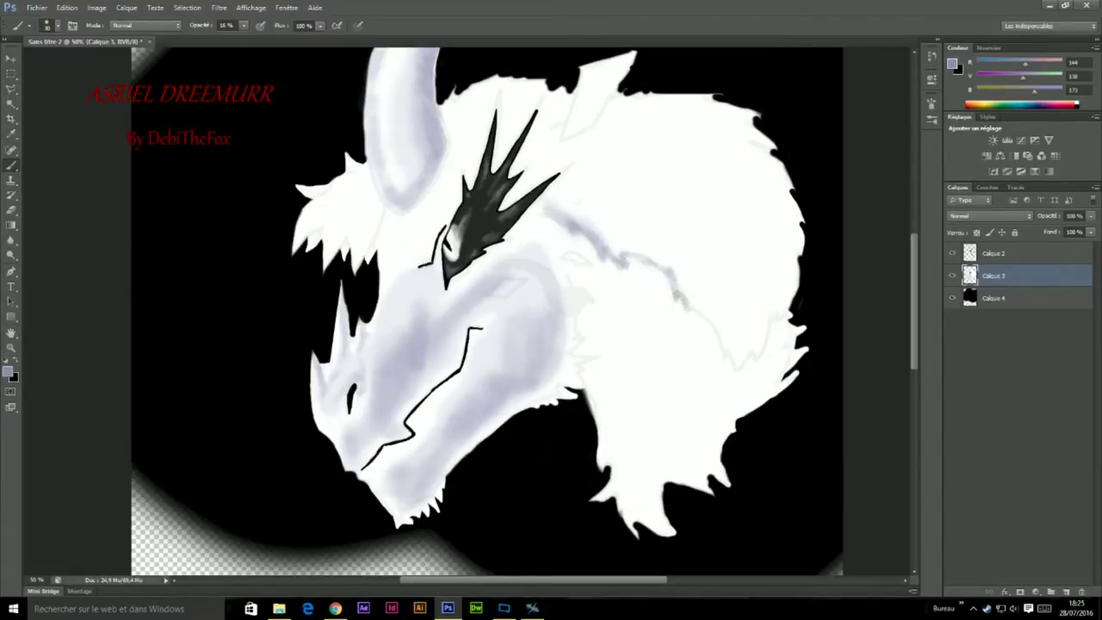
key(Return)
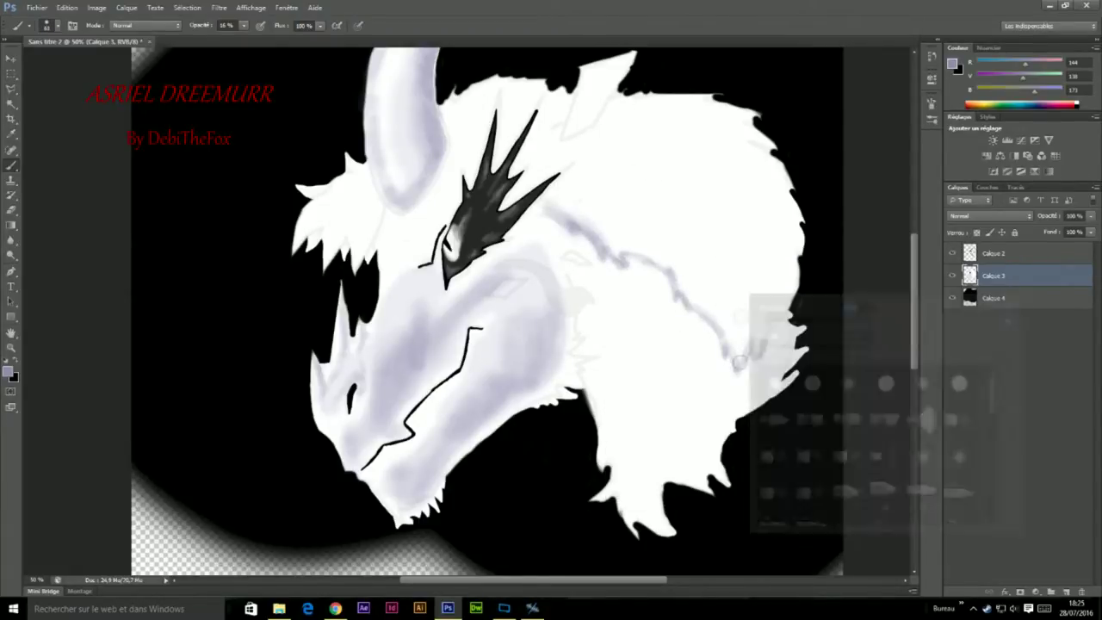
mouse_move(733, 362)
mouse_down()
mouse_move(693, 271)
mouse_move(616, 206)
mouse_move(560, 185)
mouse_up()
mouse_move(609, 123)
mouse_down()
mouse_move(728, 104)
mouse_move(775, 173)
mouse_move(771, 327)
mouse_move(780, 188)
mouse_up()
- Lower opacity to 10% and shade the upper and lower fur in lavender
right_click(758, 179)
key(Return)
click(244, 25)
drag(244, 39, 239, 40)
drag(702, 146, 578, 106)
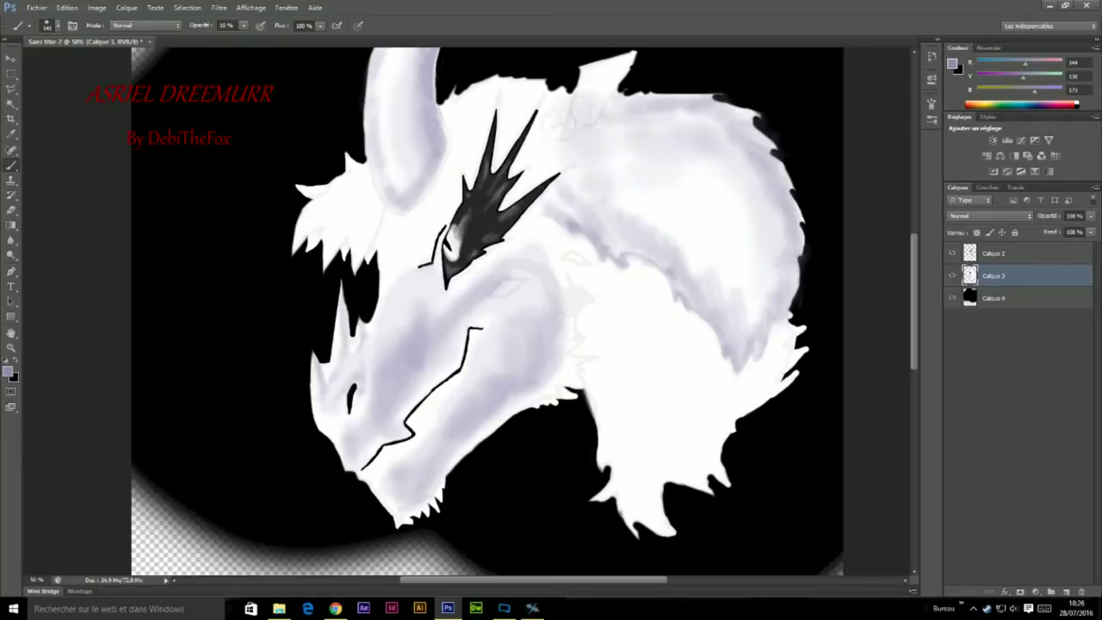
mouse_move(601, 362)
mouse_down()
mouse_move(672, 448)
mouse_move(612, 311)
mouse_up()
- Try white highlights over the muzzle, cheek and jaw, then undo them
click(9, 373)
click(395, 155)
click(709, 147)
drag(542, 309, 452, 431)
drag(504, 387, 443, 448)
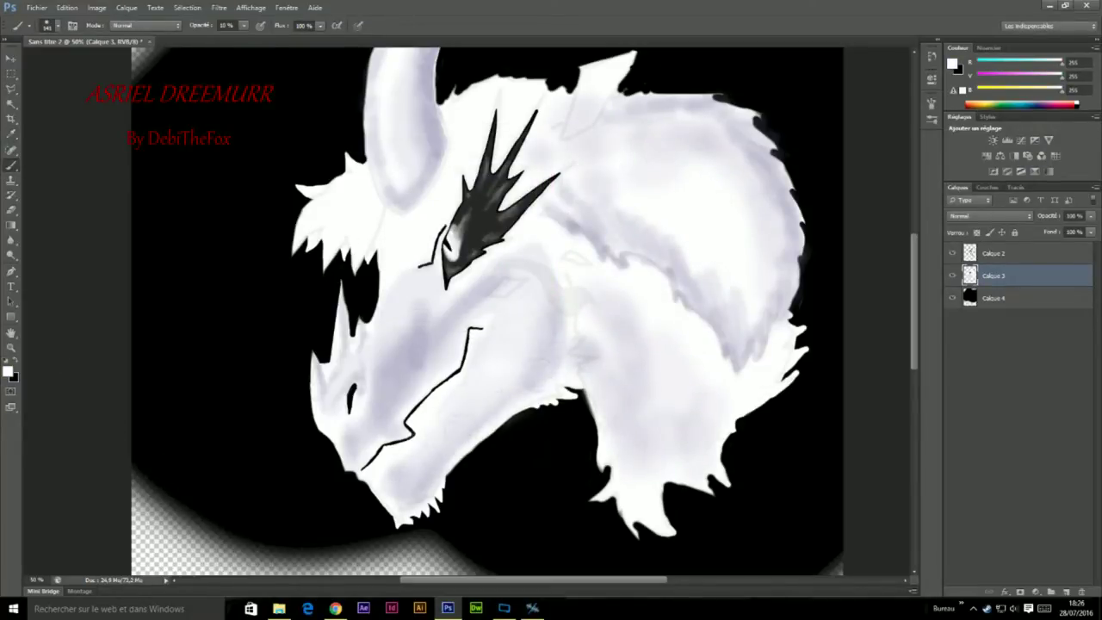
drag(517, 418, 361, 431)
drag(379, 388, 482, 298)
drag(715, 267, 672, 327)
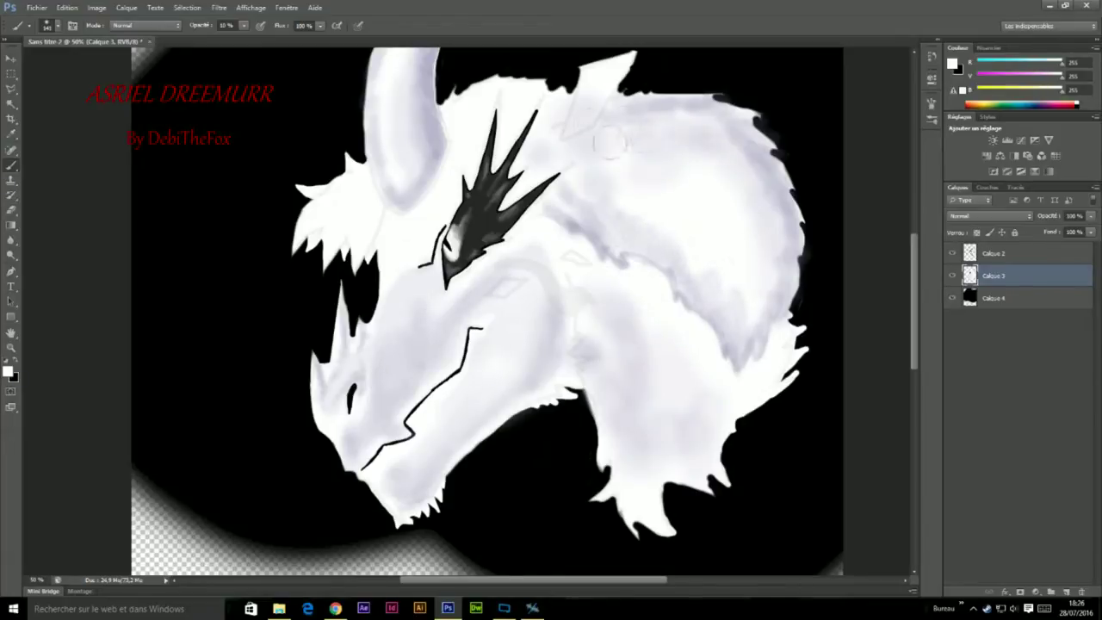
mouse_move(358, 370)
mouse_down()
mouse_move(384, 405)
mouse_move(399, 369)
mouse_up()
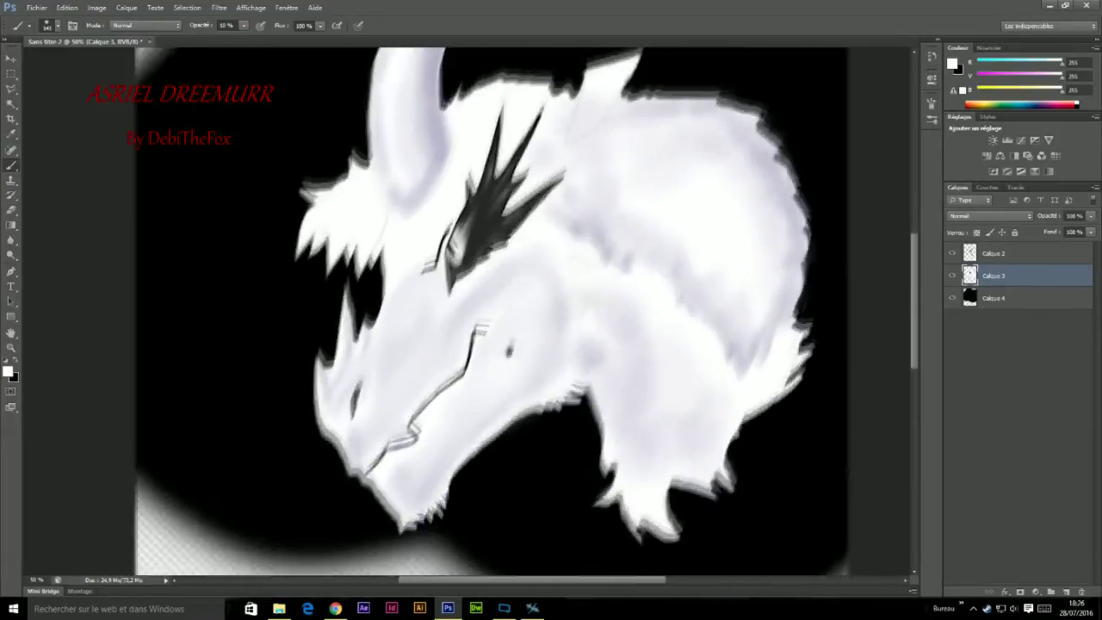
drag(488, 323, 587, 375)
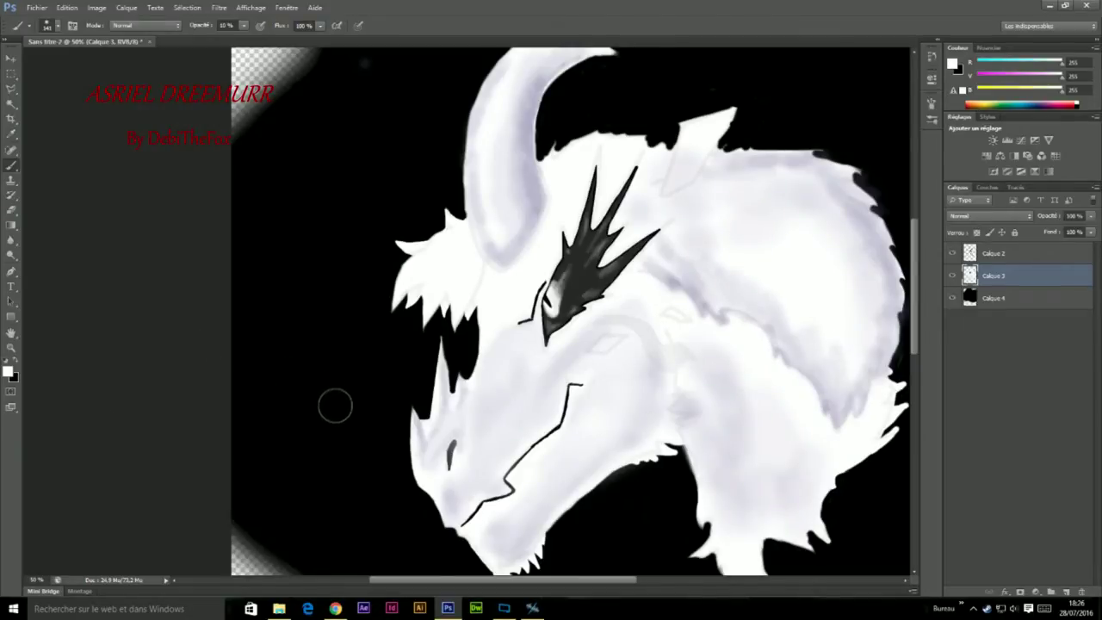
key(ctrl+alt+z)
scroll(331, 405, down, 3)
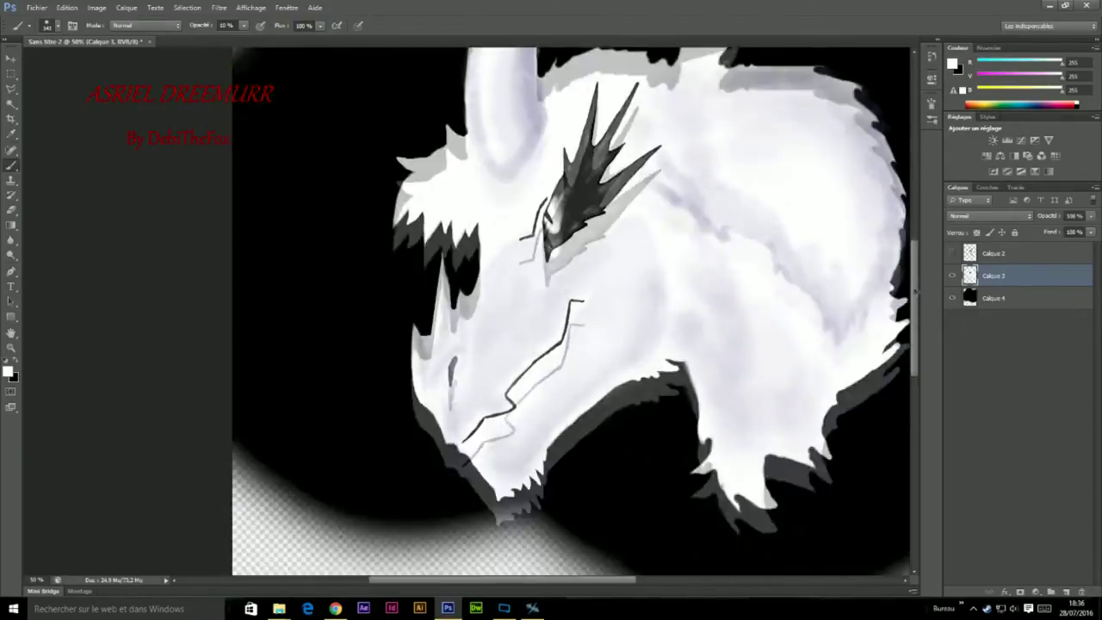
- Set up a black brush with adjusted hardness at 100% opacity
key(x)
right_click(501, 338)
click(592, 400)
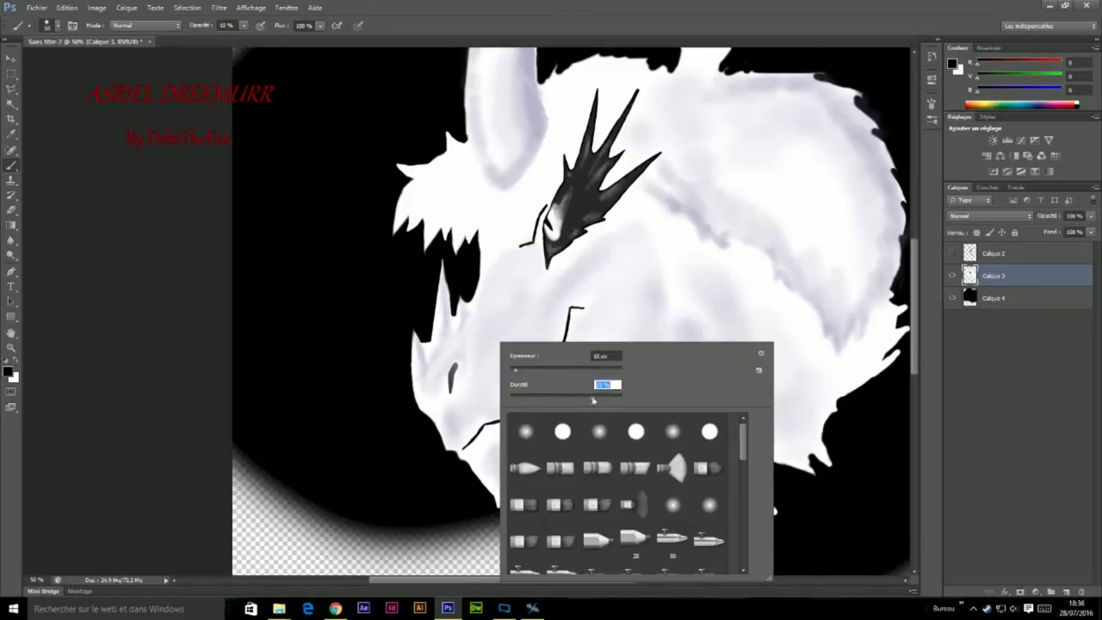
key(Return)
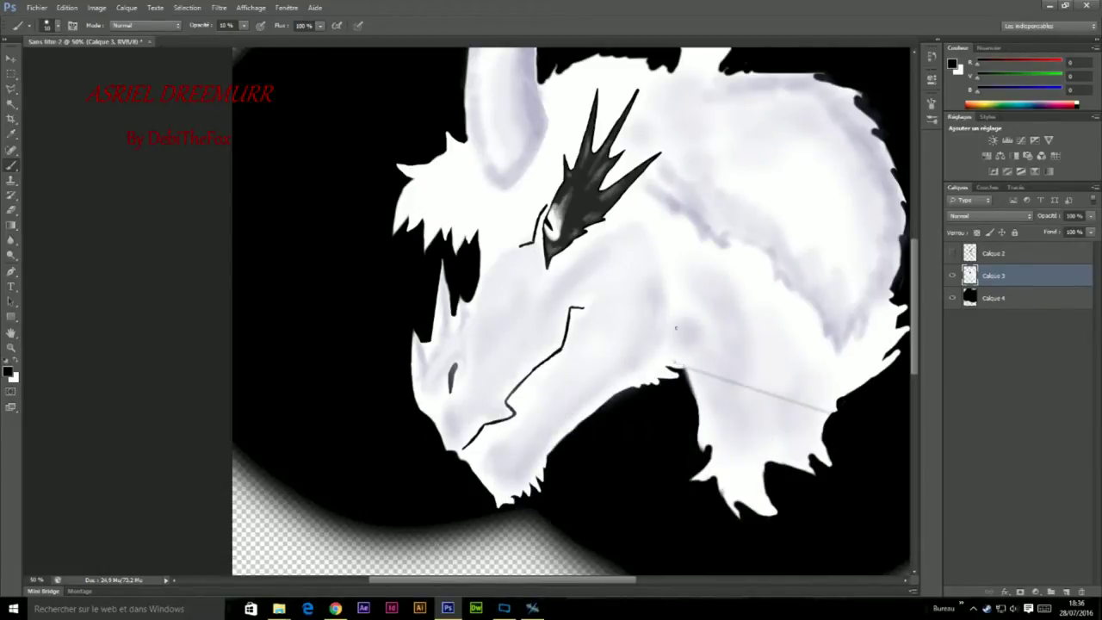
drag(245, 26, 303, 39)
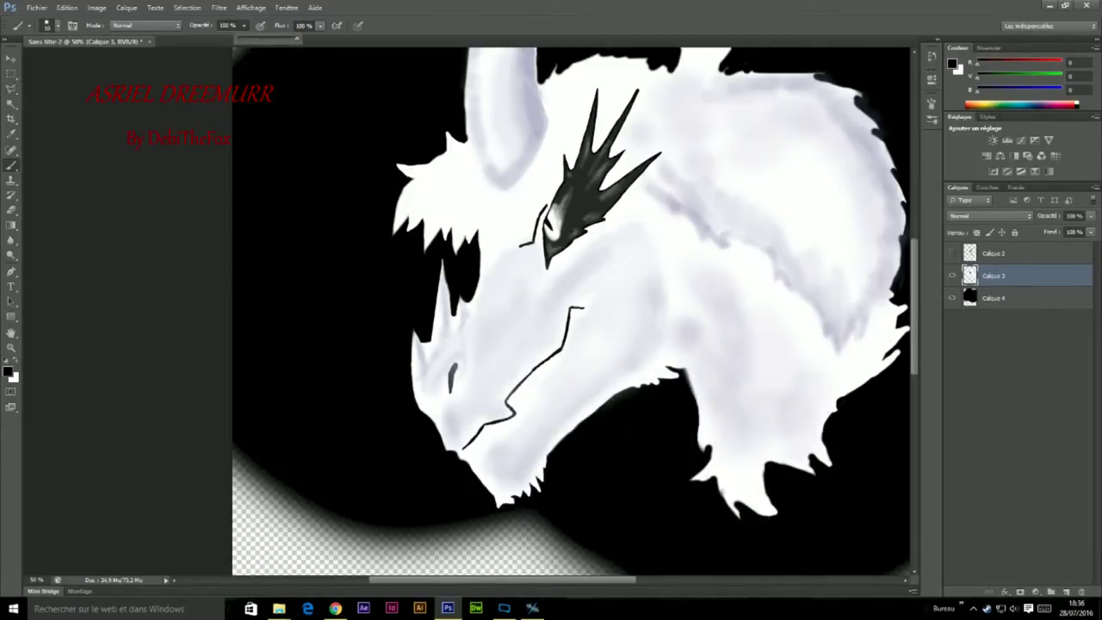
- Draw the jagged black neck line and eye marking, then hide the black background
mouse_move(680, 361)
mouse_down()
mouse_move(685, 295)
mouse_move(659, 246)
mouse_move(634, 232)
mouse_up()
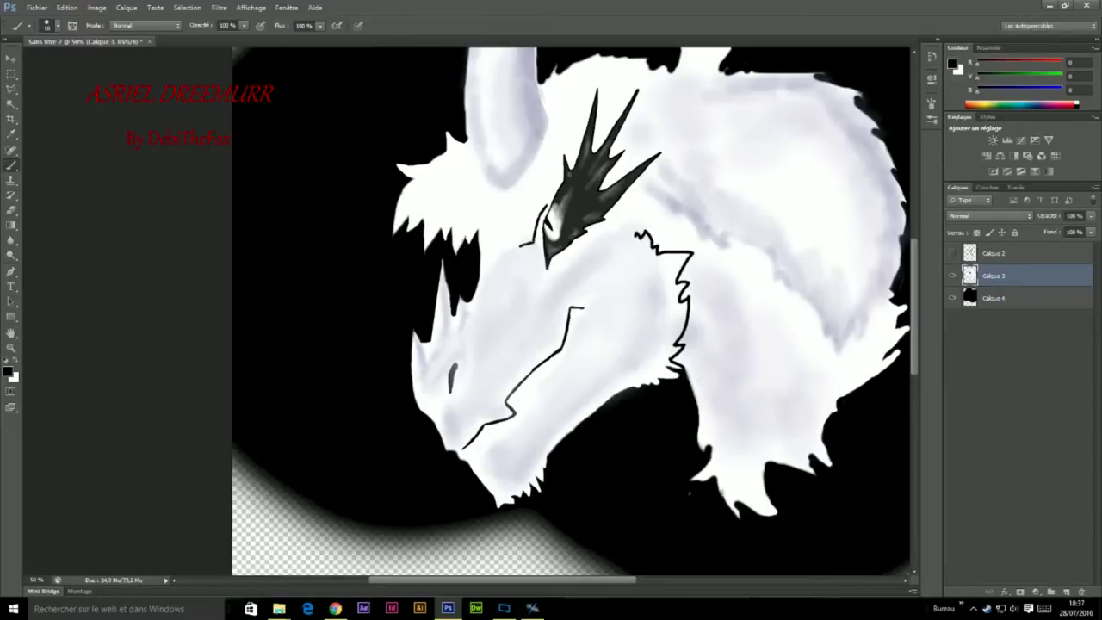
mouse_move(667, 255)
mouse_down()
mouse_move(617, 250)
mouse_move(612, 267)
mouse_move(676, 293)
mouse_up()
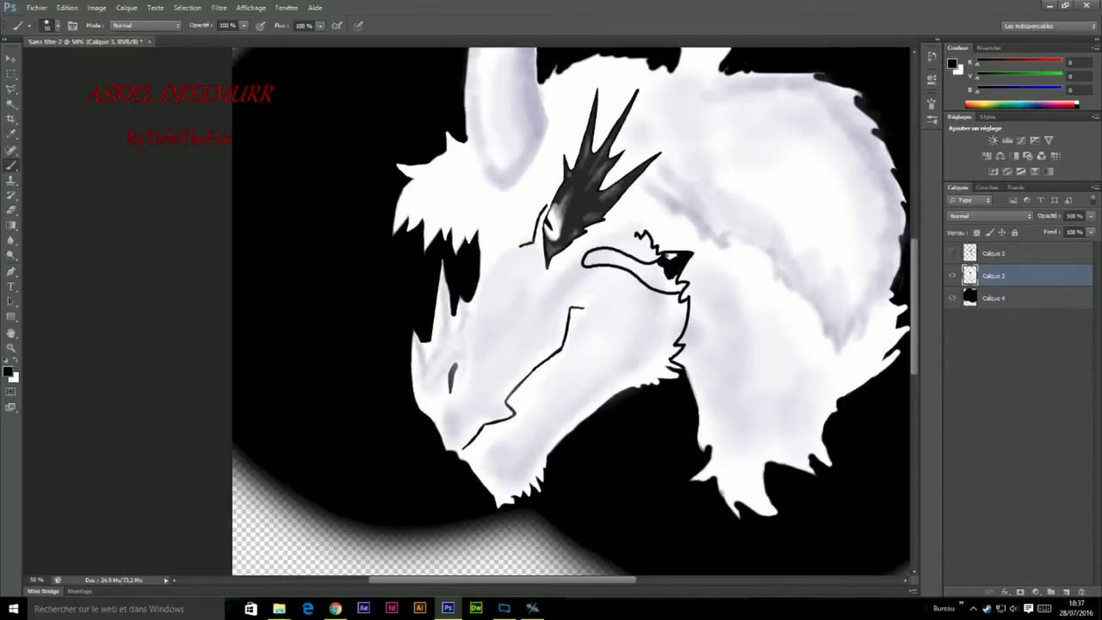
mouse_move(666, 282)
mouse_down()
mouse_move(639, 276)
mouse_move(635, 263)
mouse_move(650, 270)
mouse_up()
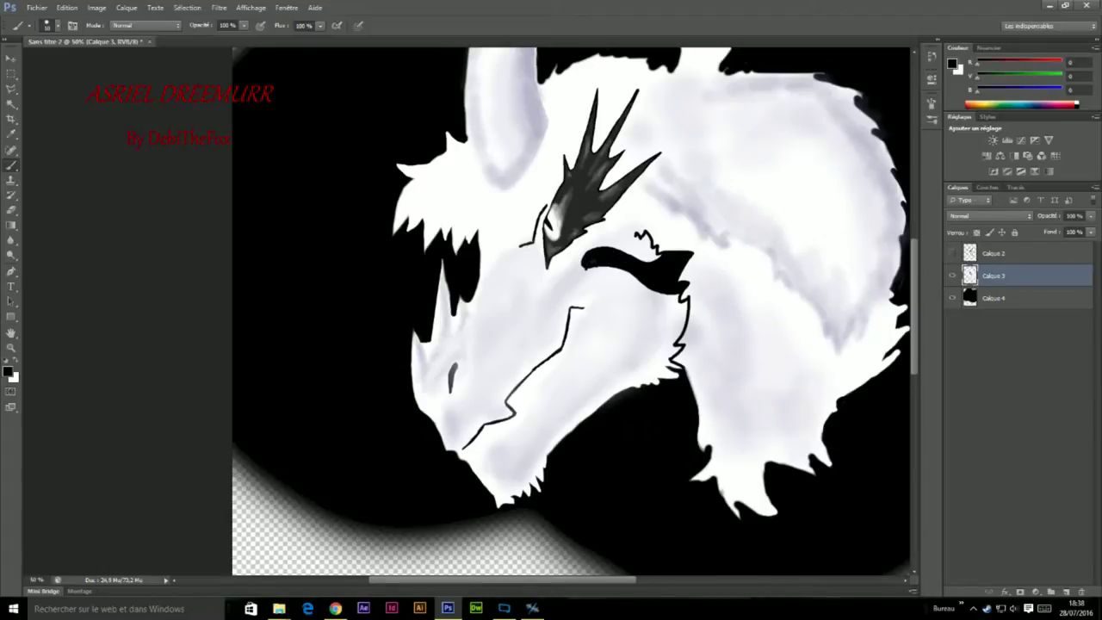
click(953, 298)
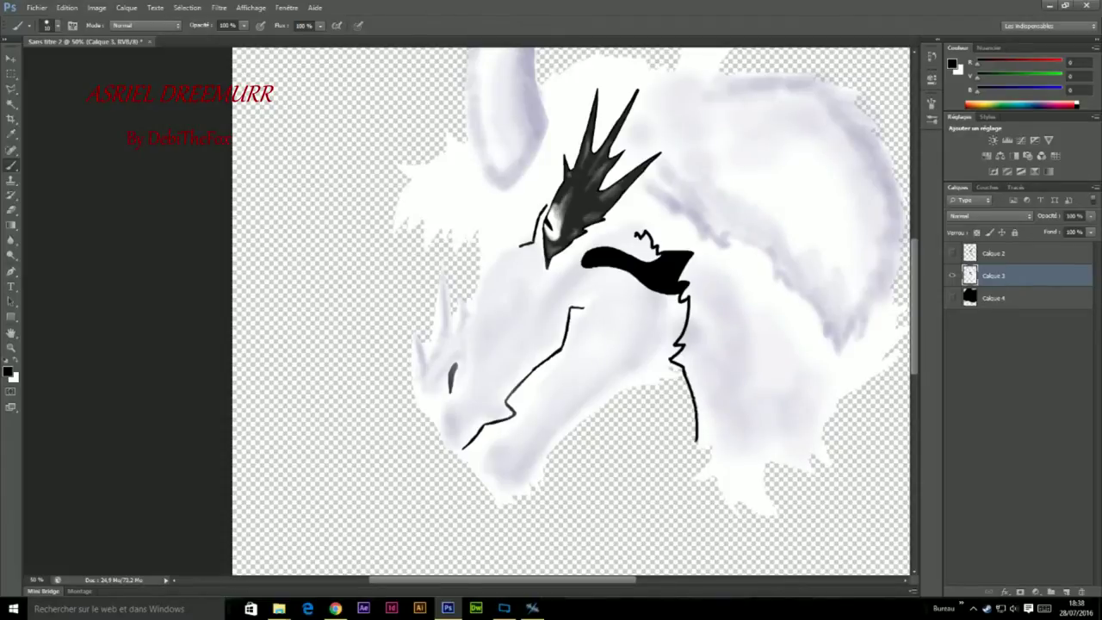
- Trace black outlines along the lower jaw and neck, undoing a stray stroke
scroll(706, 416, up, 3)
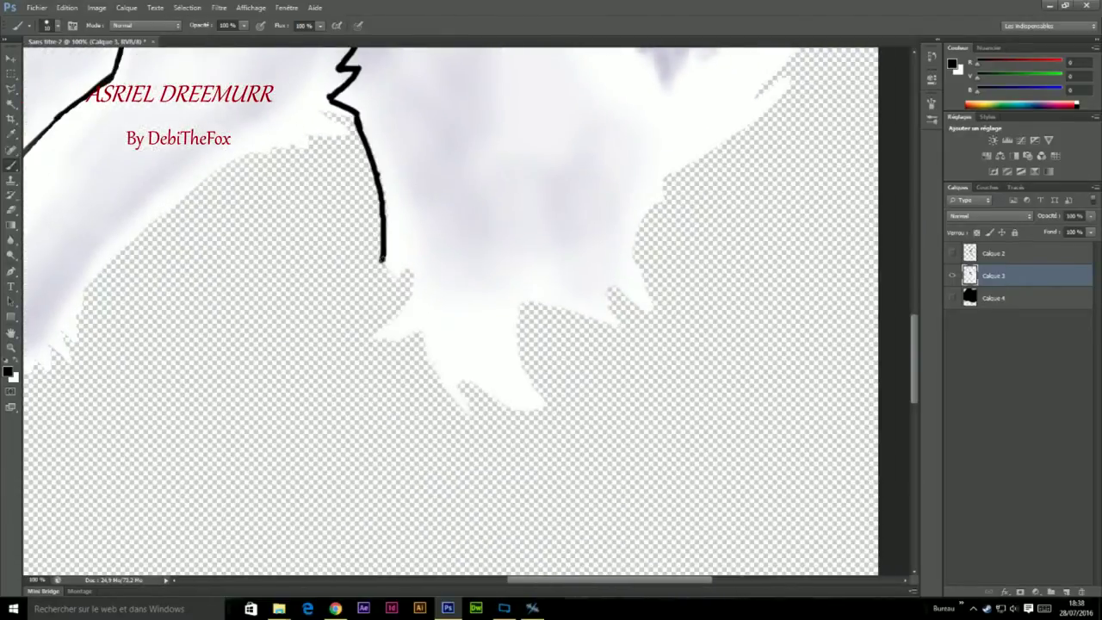
mouse_move(382, 250)
mouse_down()
mouse_move(423, 340)
mouse_move(470, 398)
mouse_move(422, 343)
mouse_up()
key(ctrl+z)
mouse_move(527, 299)
mouse_down()
mouse_move(543, 406)
mouse_move(468, 381)
mouse_up()
drag(515, 279, 720, 357)
- Draw a zigzag black fur outline and join it to the left outline
mouse_move(560, 195)
mouse_down()
mouse_move(465, 238)
mouse_move(572, 262)
mouse_move(521, 272)
mouse_move(596, 225)
mouse_move(529, 279)
mouse_up()
right_click(570, 265)
mouse_move(528, 279)
mouse_down()
mouse_move(545, 262)
mouse_move(509, 293)
mouse_up()
key(ctrl+z)
mouse_move(551, 256)
mouse_down()
mouse_move(484, 329)
mouse_move(484, 355)
mouse_move(406, 390)
mouse_up()
drag(327, 287, 398, 379)
mouse_move(431, 302)
mouse_down()
mouse_move(534, 365)
mouse_move(575, 437)
mouse_up()
- Outline the jaw, the snout's left edge, its top and its spike in black
mouse_move(443, 416)
mouse_down()
mouse_move(385, 326)
mouse_move(390, 334)
mouse_up()
mouse_move(409, 235)
mouse_down()
mouse_move(382, 181)
mouse_move(388, 422)
mouse_up()
drag(385, 355, 385, 381)
drag(499, 244, 472, 273)
drag(422, 307, 415, 336)
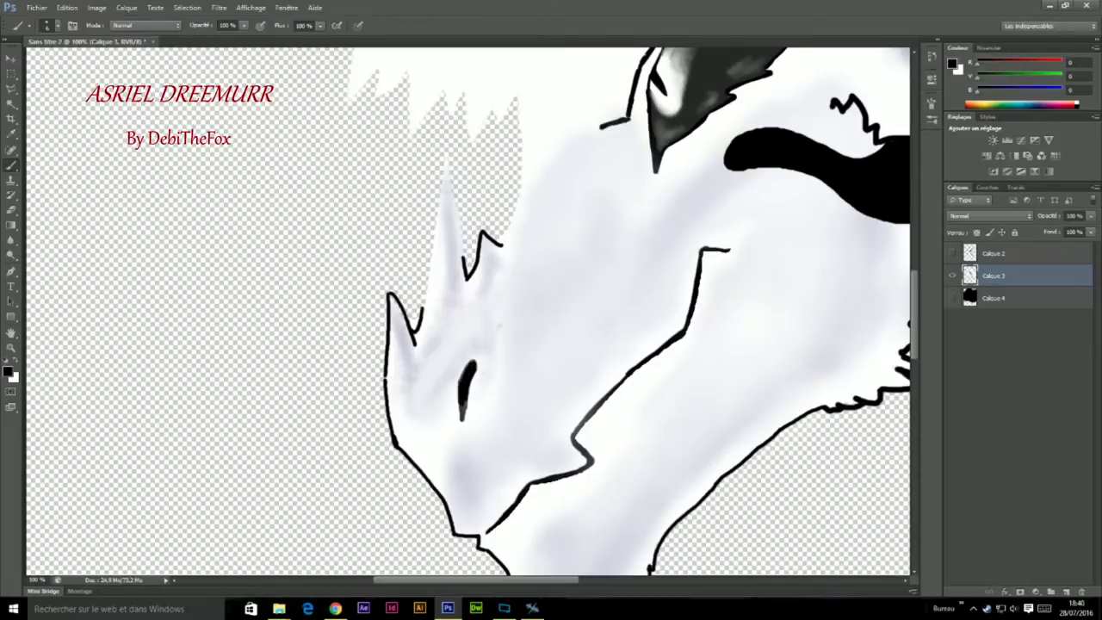
mouse_move(474, 344)
mouse_down()
mouse_move(494, 426)
mouse_move(476, 259)
mouse_move(448, 355)
mouse_up()
- Outline the cheek fur with a zigzag edge and continue along the head
drag(517, 259, 508, 283)
mouse_move(510, 229)
mouse_down()
mouse_move(534, 222)
mouse_move(515, 349)
mouse_move(642, 491)
mouse_up()
mouse_move(638, 356)
mouse_down()
mouse_move(607, 388)
mouse_move(583, 340)
mouse_move(488, 348)
mouse_up()
drag(515, 249, 488, 344)
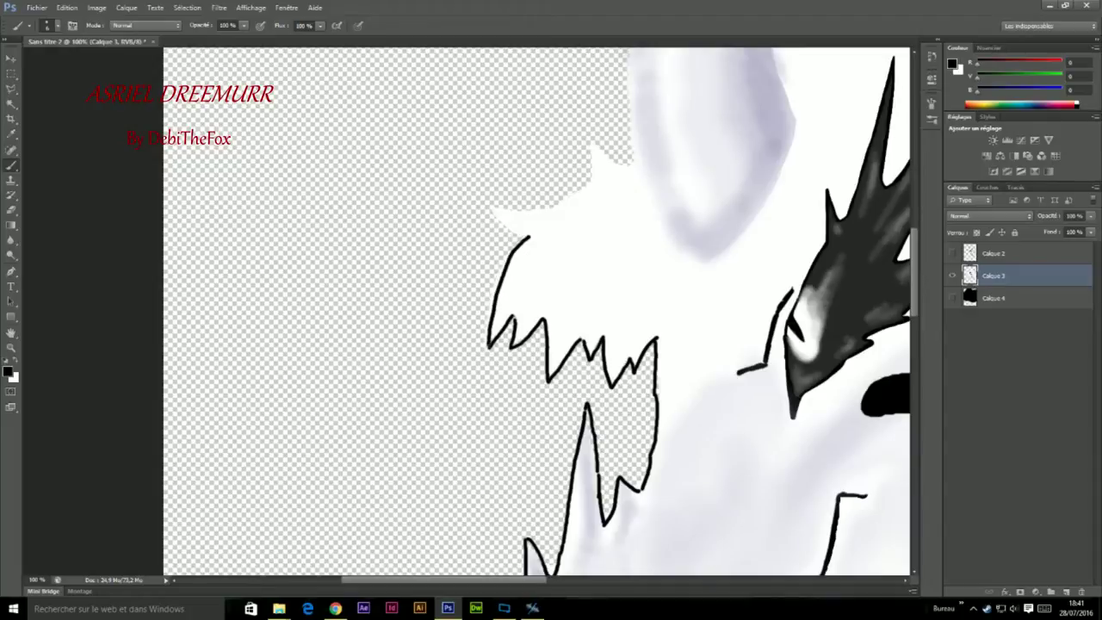
drag(516, 310, 649, 342)
drag(663, 274, 628, 246)
mouse_move(658, 249)
mouse_down()
mouse_move(715, 225)
mouse_move(728, 173)
mouse_move(767, 198)
mouse_up()
- Trace the black outline around the edge of the ear
mouse_move(659, 189)
mouse_down()
mouse_move(730, 293)
mouse_move(720, 293)
mouse_up()
mouse_move(816, 161)
mouse_down()
mouse_move(807, 200)
mouse_move(723, 298)
mouse_up()
drag(769, 268, 786, 320)
drag(517, 301, 457, 392)
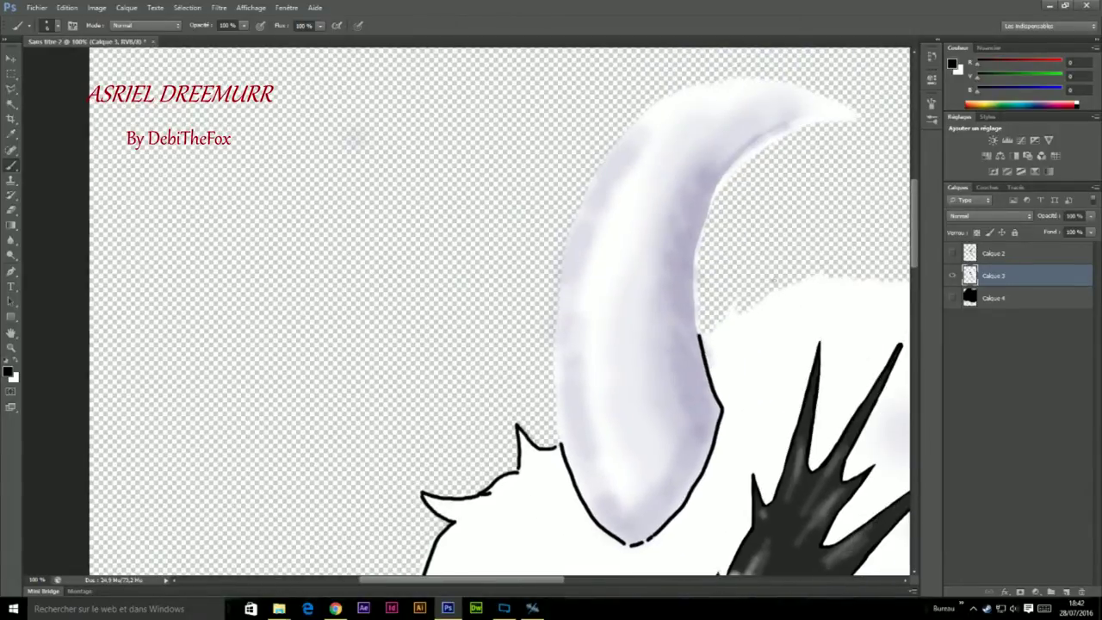
- Erase the white overlap near the horn tip and along its right edge
key(e)
mouse_move(861, 117)
mouse_down()
mouse_move(810, 121)
mouse_move(732, 173)
mouse_up()
drag(698, 262, 698, 317)
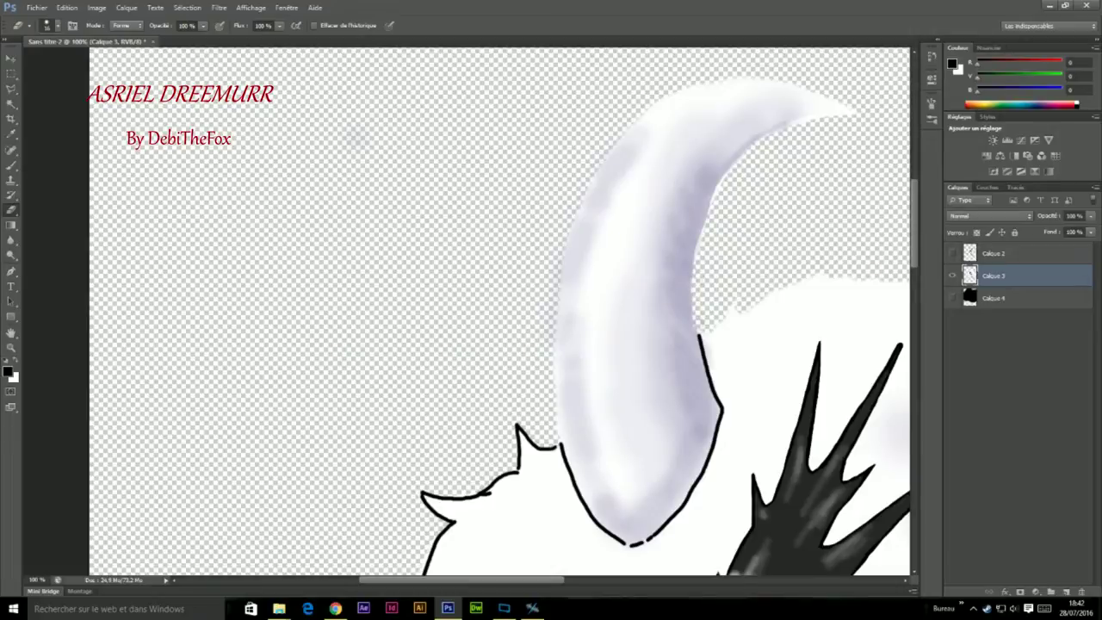
drag(840, 163, 595, 56)
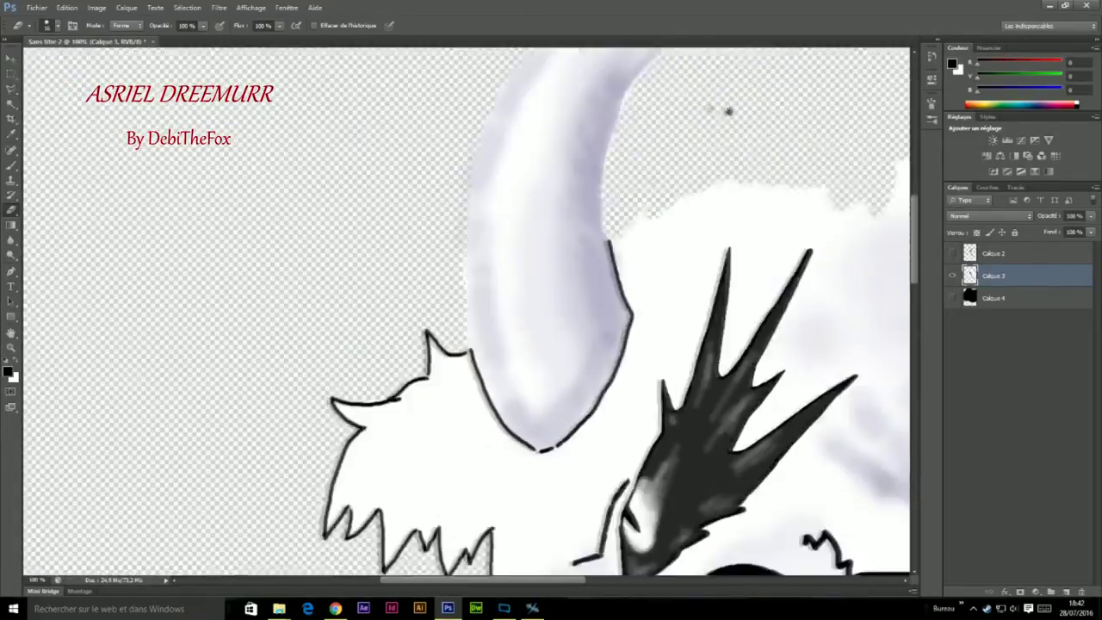
key(b)
- Outline near the horn base and erase the stray white fur at upper right
drag(491, 186, 457, 226)
mouse_move(493, 191)
mouse_down()
mouse_move(576, 168)
mouse_move(670, 169)
mouse_move(719, 195)
mouse_move(748, 153)
mouse_up()
key(ctrl+z)
key(e)
mouse_move(853, 117)
mouse_down()
mouse_move(749, 145)
mouse_move(745, 159)
mouse_up()
drag(836, 159, 741, 190)
drag(818, 185, 734, 197)
key(b)
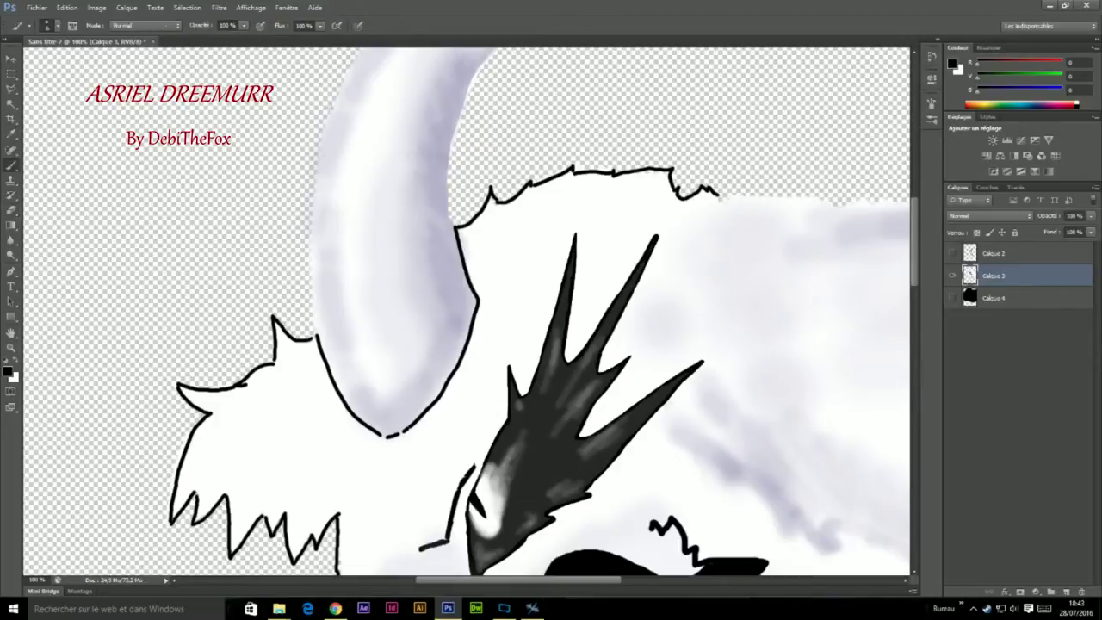
- Outline the horn's inner and outer edges in black
scroll(466, 310, up, 3)
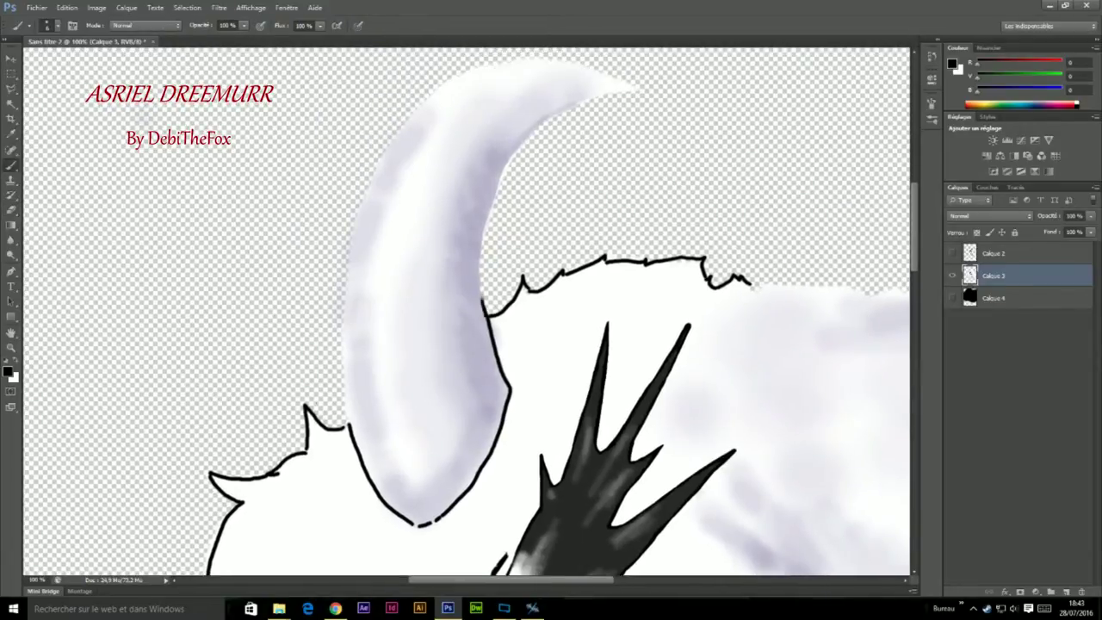
mouse_move(482, 234)
mouse_down()
mouse_move(512, 158)
mouse_move(478, 306)
mouse_move(494, 272)
mouse_up()
drag(488, 279, 527, 247)
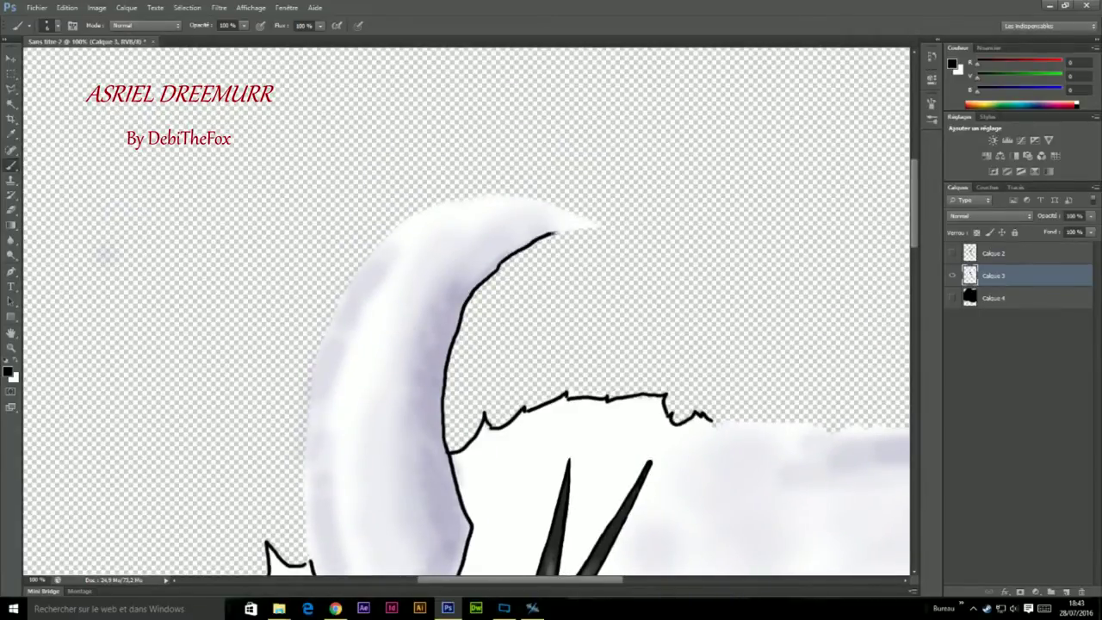
scroll(542, 219, down, 3)
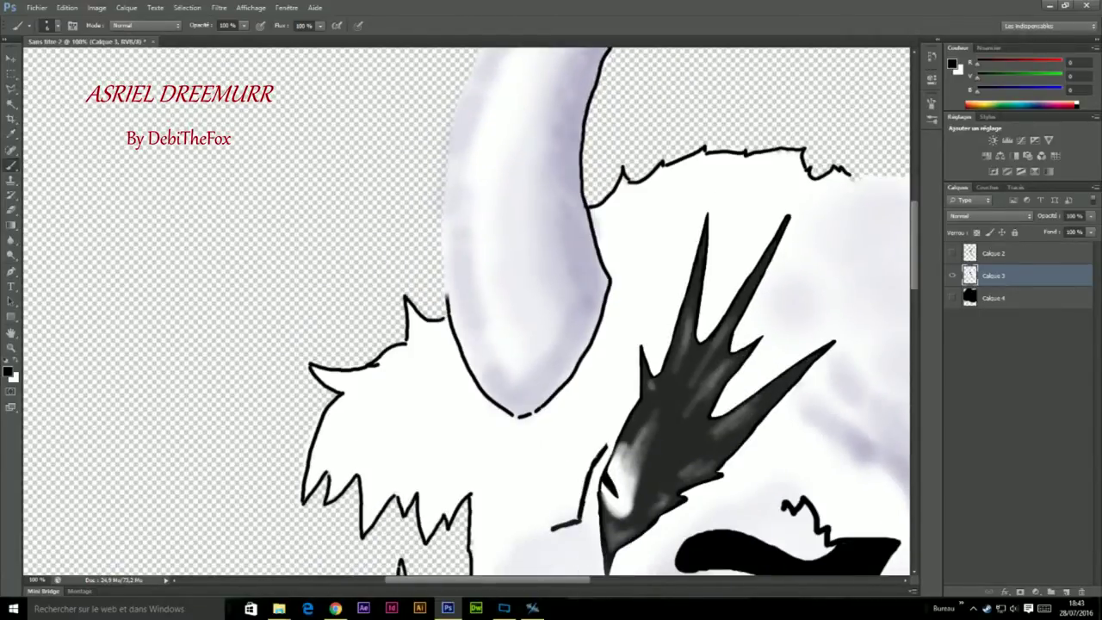
scroll(542, 219, left, 3)
drag(525, 513, 463, 322)
scroll(462, 321, up, 5)
mouse_move(459, 549)
mouse_down()
mouse_move(480, 396)
mouse_move(528, 328)
mouse_up()
- Outline the top of the horn and add a short black stroke near the eye
scroll(480, 396, up, 1)
scroll(480, 396, right, 1)
scroll(527, 328, up, 1)
scroll(527, 329, right, 2)
mouse_move(472, 350)
mouse_down()
mouse_move(551, 317)
mouse_move(671, 348)
mouse_up()
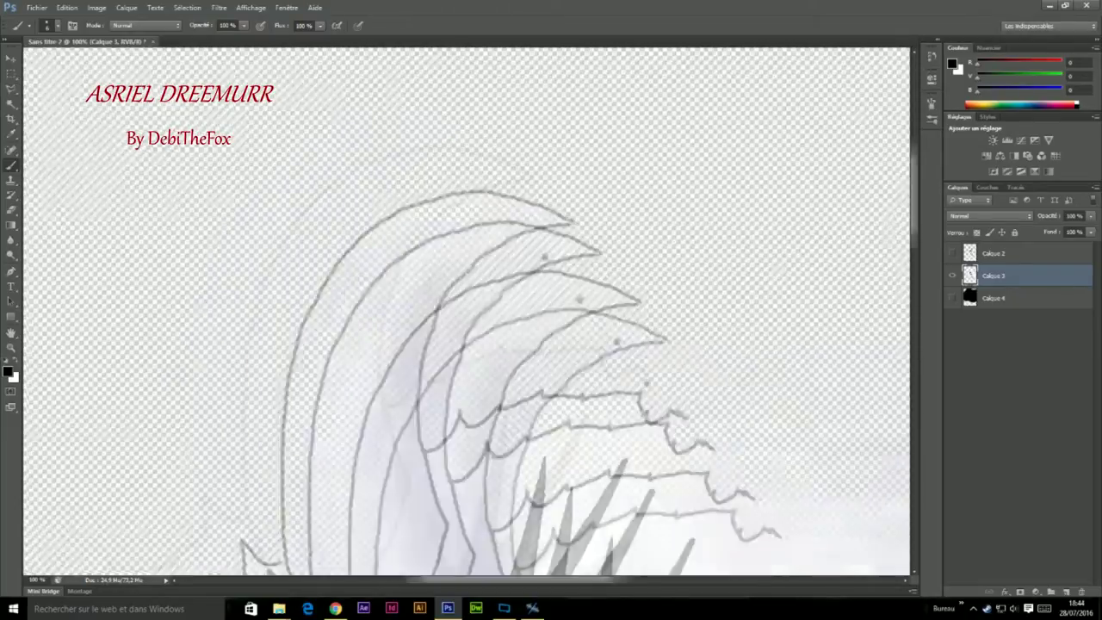
scroll(637, 327, down, 1)
scroll(640, 328, down, 1)
scroll(639, 328, up, 2)
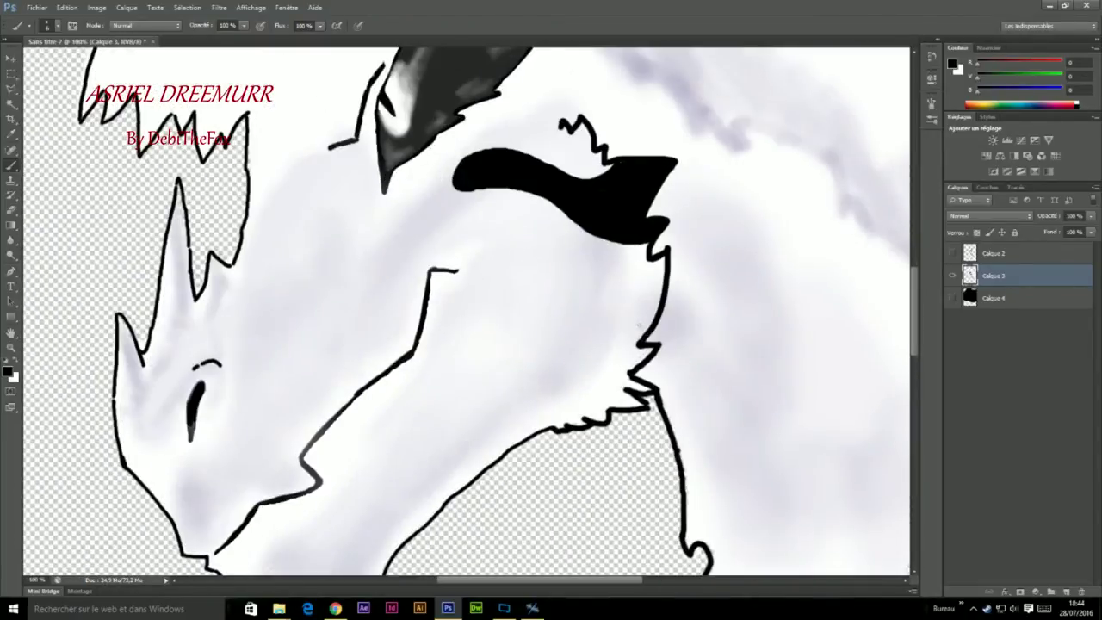
scroll(517, 258, right, 8)
mouse_move(320, 182)
mouse_down()
mouse_move(446, 280)
mouse_move(491, 274)
mouse_move(602, 360)
mouse_up()
- Outline the jagged upper-right and lower-right fur edges in black
scroll(612, 376, down, 2)
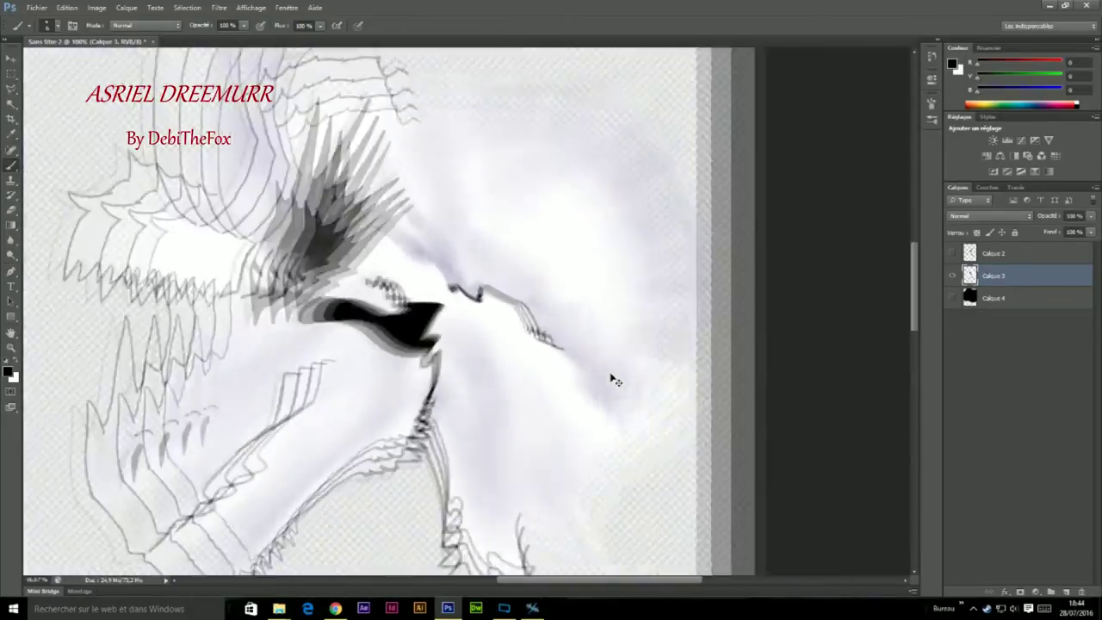
drag(595, 402, 622, 374)
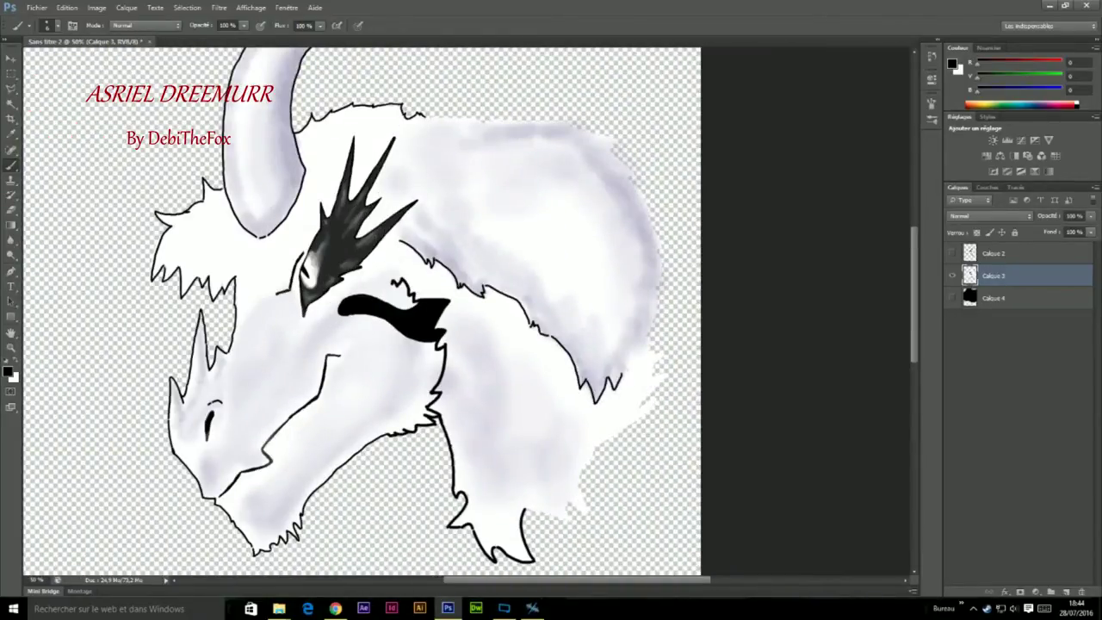
drag(662, 262, 643, 217)
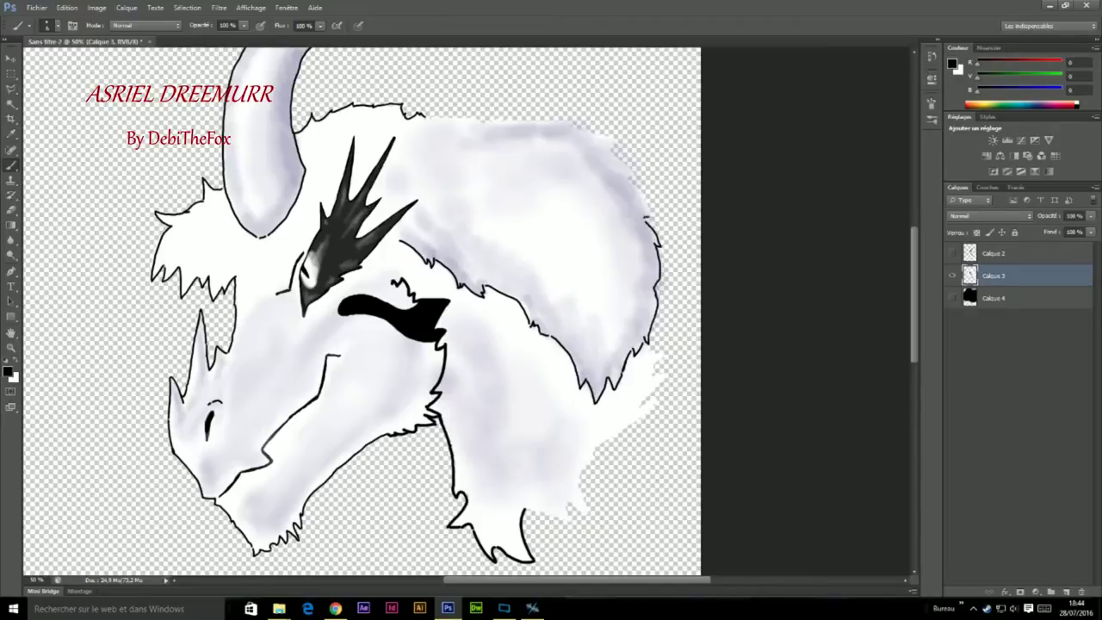
drag(628, 181, 642, 207)
mouse_move(645, 194)
mouse_down()
mouse_move(624, 173)
mouse_move(593, 202)
mouse_up()
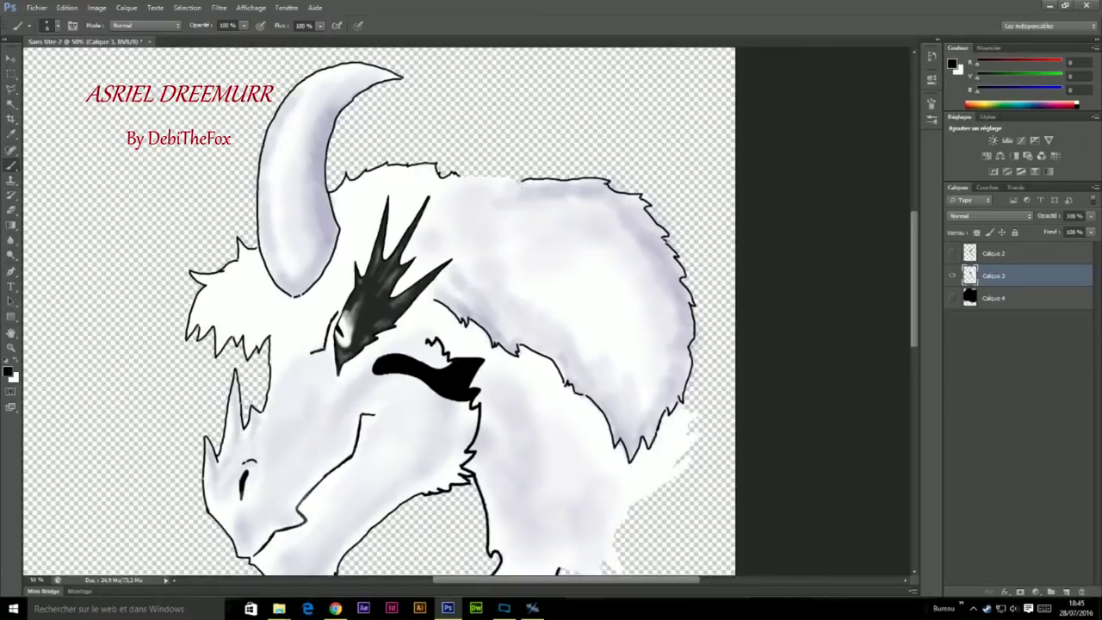
mouse_move(567, 258)
mouse_down()
mouse_move(517, 104)
mouse_move(568, 129)
mouse_up()
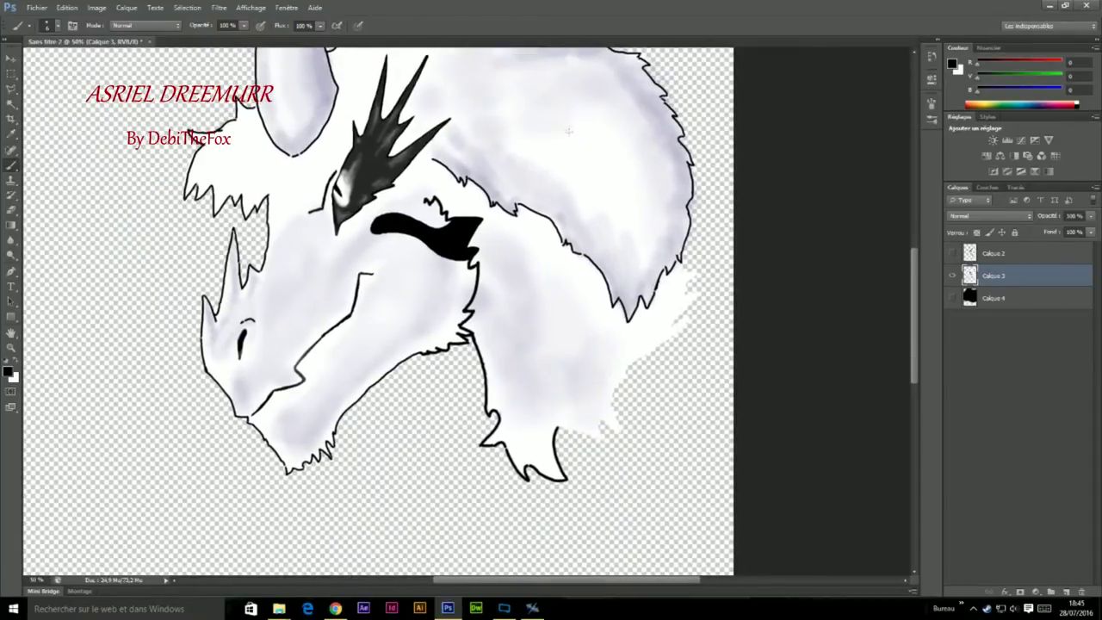
drag(344, 259, 312, 313)
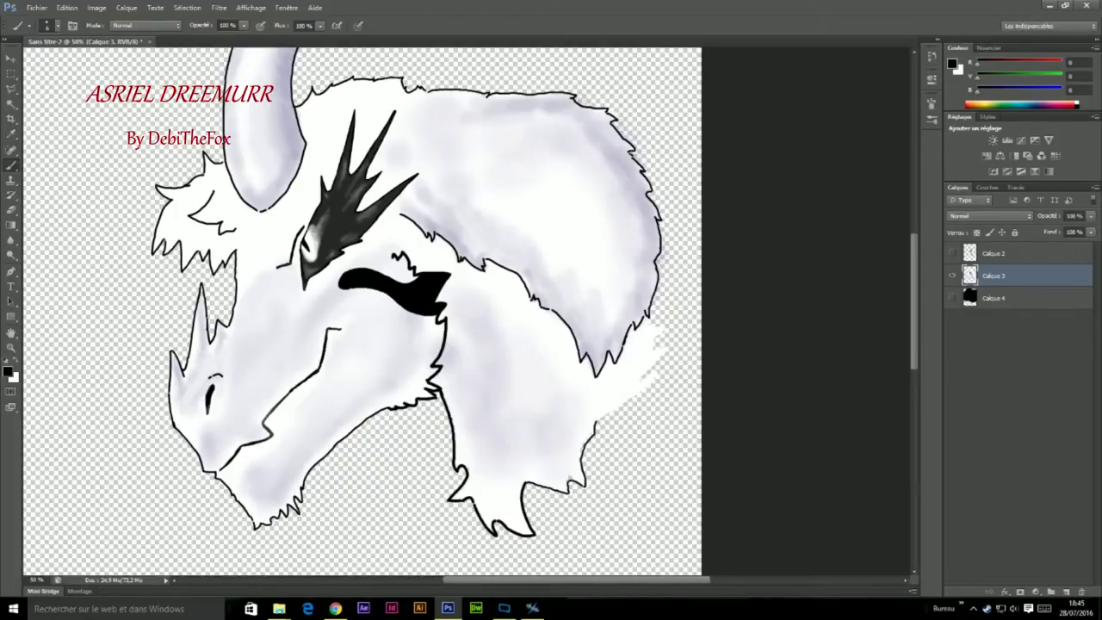
mouse_move(594, 422)
mouse_down()
mouse_move(644, 390)
mouse_move(672, 346)
mouse_move(789, 354)
mouse_up()
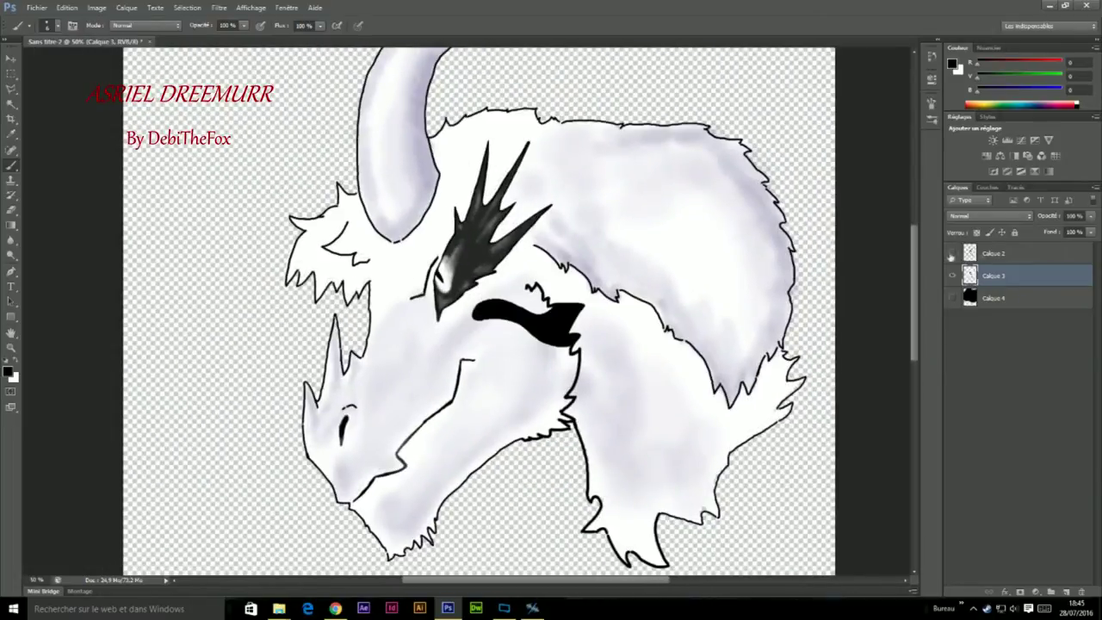
drag(991, 298, 1082, 593)
- Draw the black collar outline with angular diamond shapes below the neck on Calque 3
drag(990, 253, 1082, 592)
scroll(474, 310, down, 5)
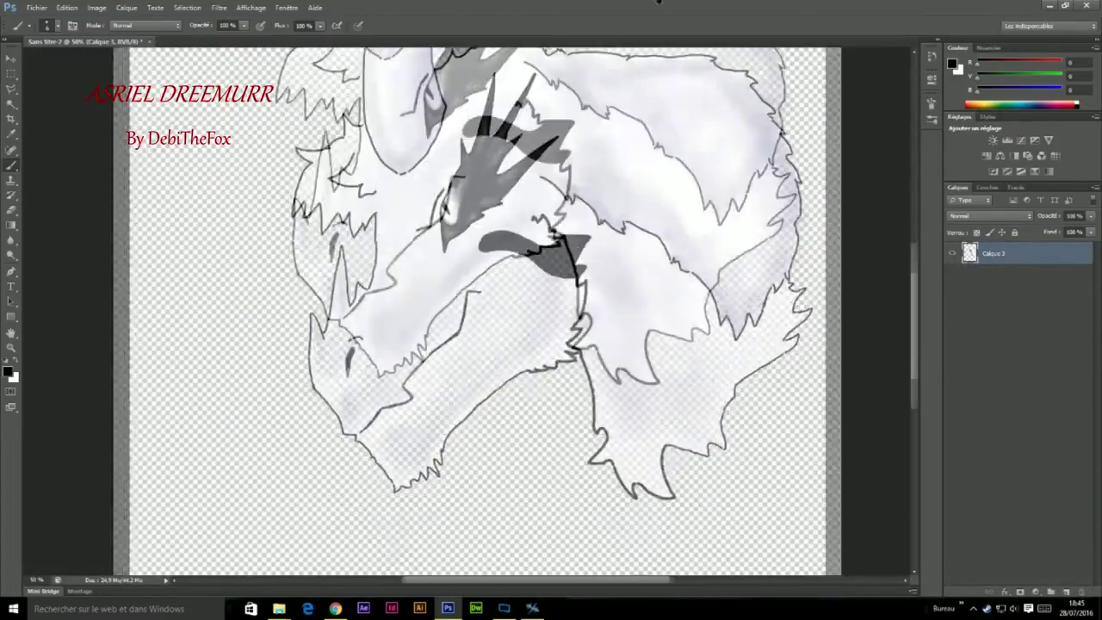
mouse_move(589, 363)
mouse_down()
mouse_move(595, 465)
mouse_move(683, 414)
mouse_move(609, 484)
mouse_up()
mouse_move(749, 330)
mouse_down()
mouse_move(704, 362)
mouse_move(758, 377)
mouse_up()
drag(764, 270, 731, 310)
drag(732, 308, 743, 276)
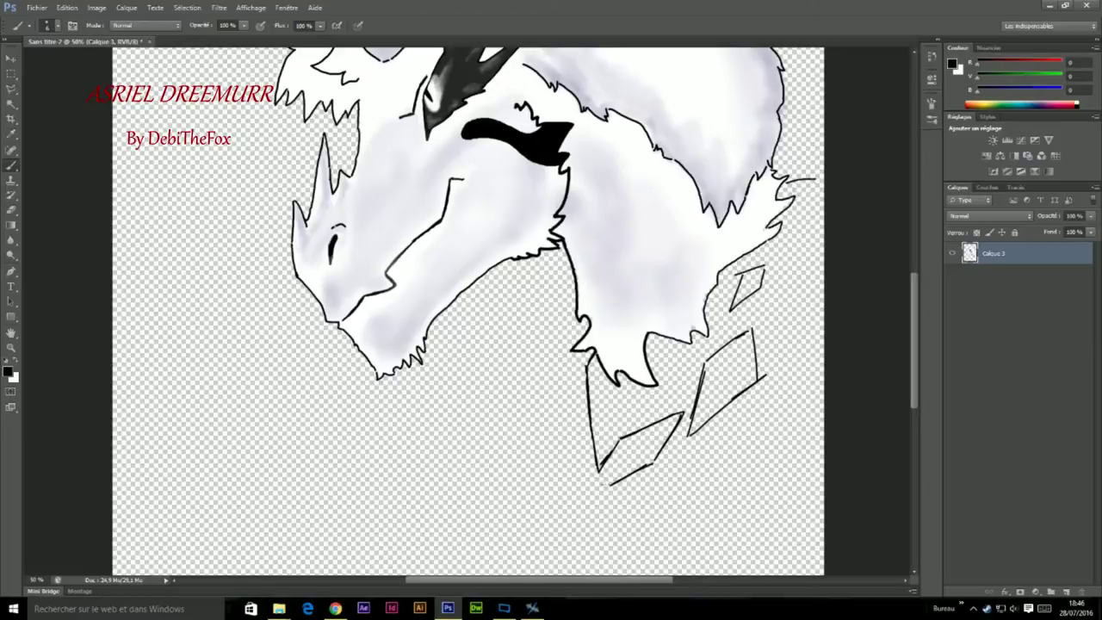
mouse_move(613, 481)
mouse_down()
mouse_move(729, 446)
mouse_move(792, 390)
mouse_up()
right_click(805, 392)
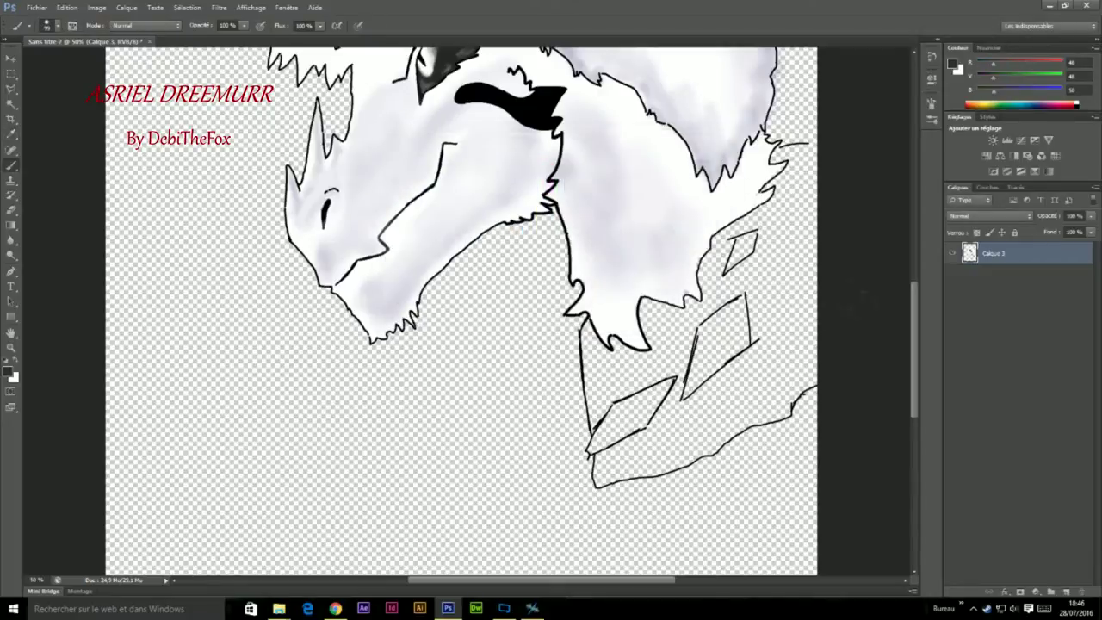
drag(809, 243, 779, 370)
- Paint a solid dark grey robe fill on a new layer under the fur
mouse_move(780, 298)
mouse_down()
mouse_move(638, 427)
mouse_move(775, 207)
mouse_move(727, 250)
mouse_up()
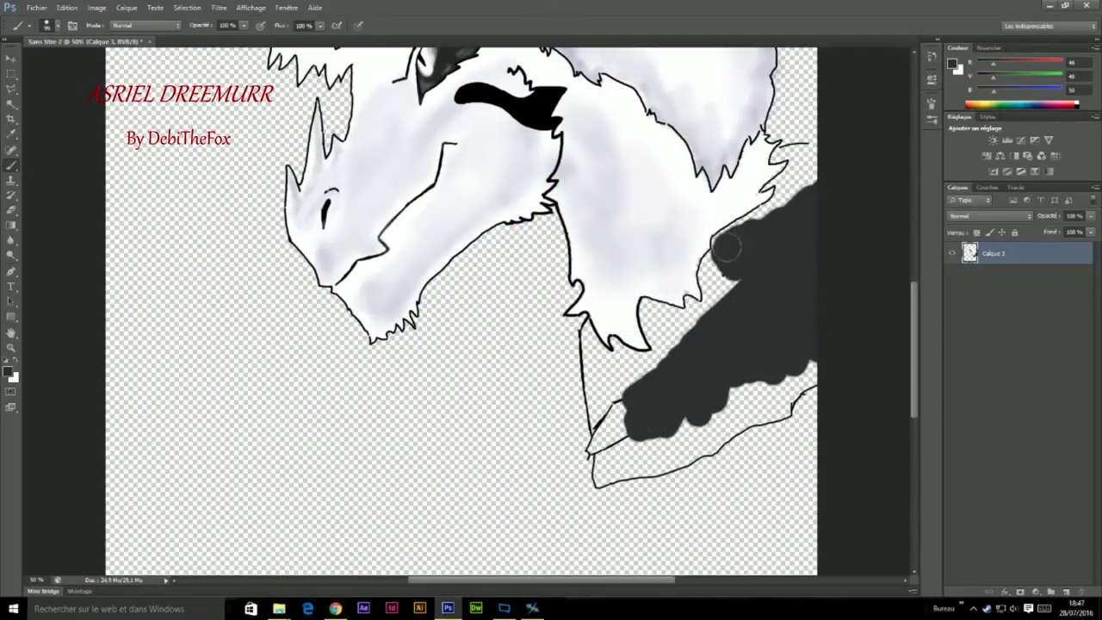
click(1052, 592)
mouse_move(784, 344)
mouse_down()
mouse_move(715, 258)
mouse_move(801, 160)
mouse_move(806, 202)
mouse_up()
mouse_move(799, 343)
mouse_down()
mouse_move(706, 387)
mouse_move(663, 310)
mouse_move(603, 379)
mouse_move(595, 340)
mouse_up()
mouse_move(611, 393)
mouse_down()
mouse_move(603, 473)
mouse_move(741, 414)
mouse_move(646, 370)
mouse_move(625, 459)
mouse_move(703, 422)
mouse_move(672, 437)
mouse_move(693, 457)
mouse_move(805, 375)
mouse_up()
- Switch to the Eraser with colours swapped and make Calque 3 active
right_click(605, 472)
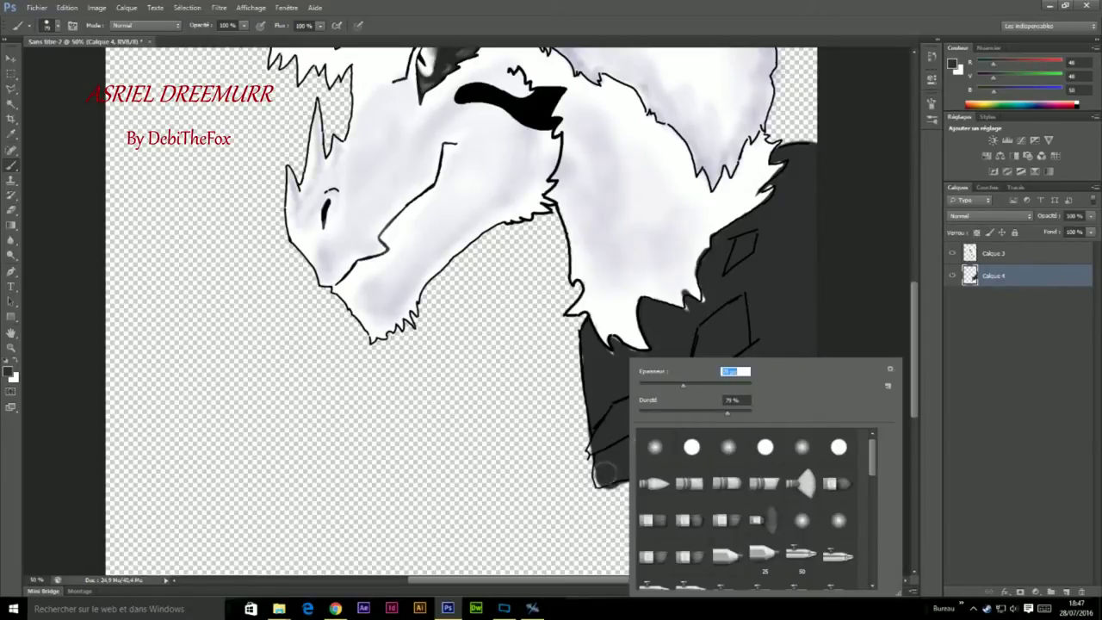
key(Return)
key(e)
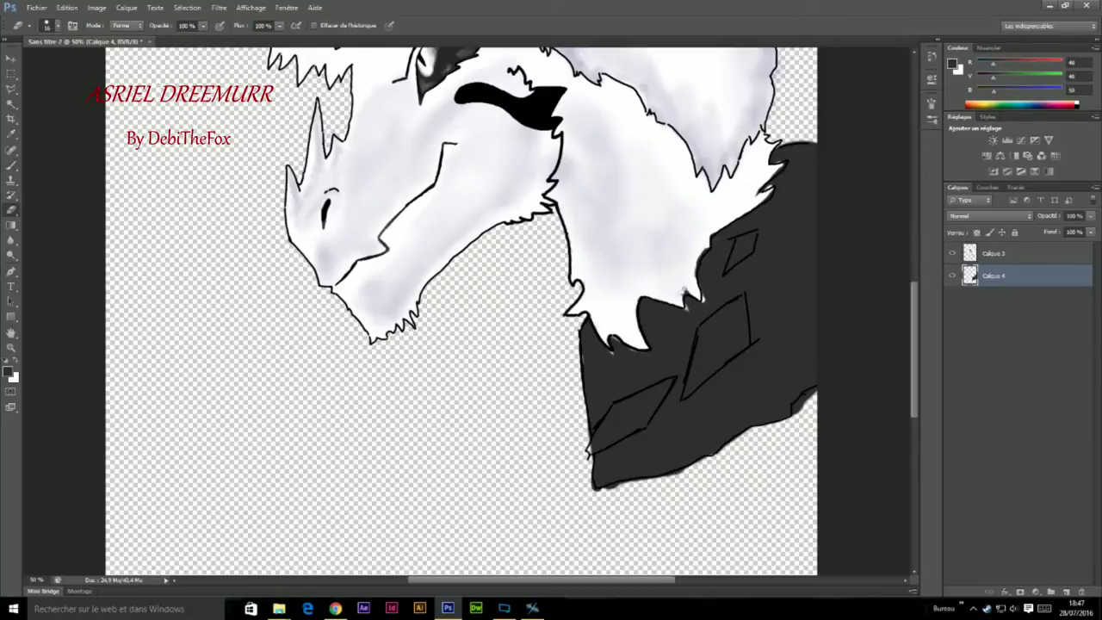
key(x)
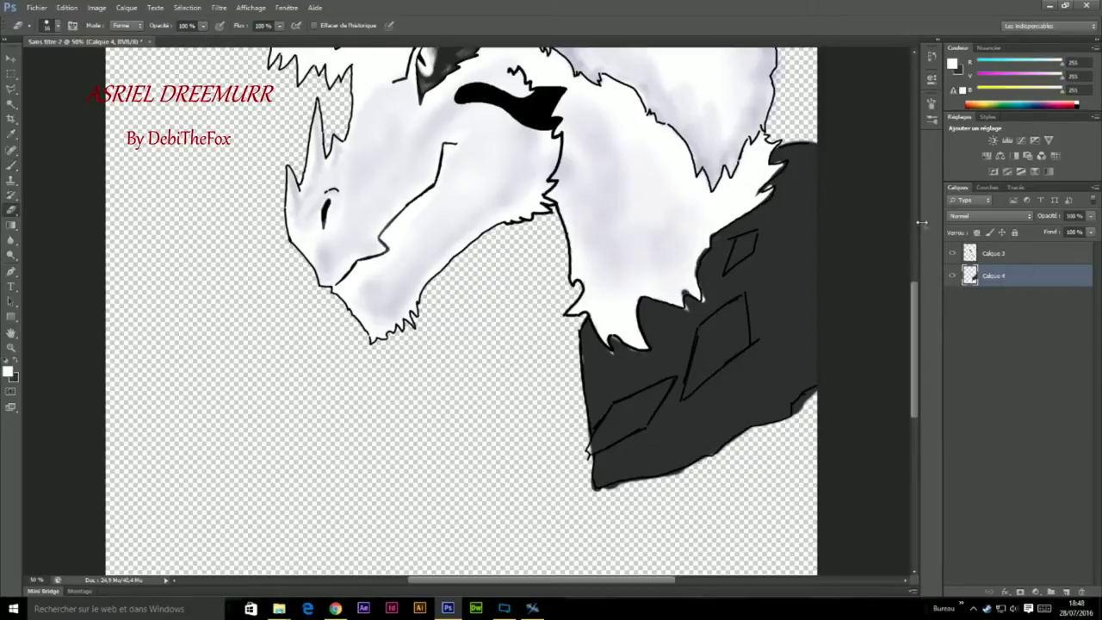
click(995, 253)
key(b)
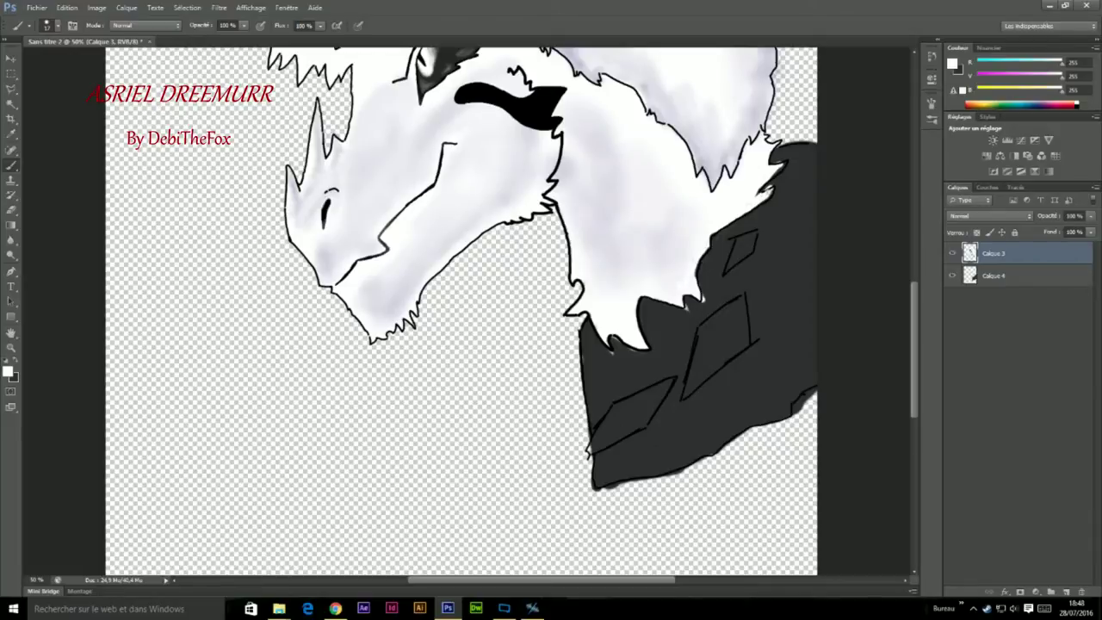
key(e)
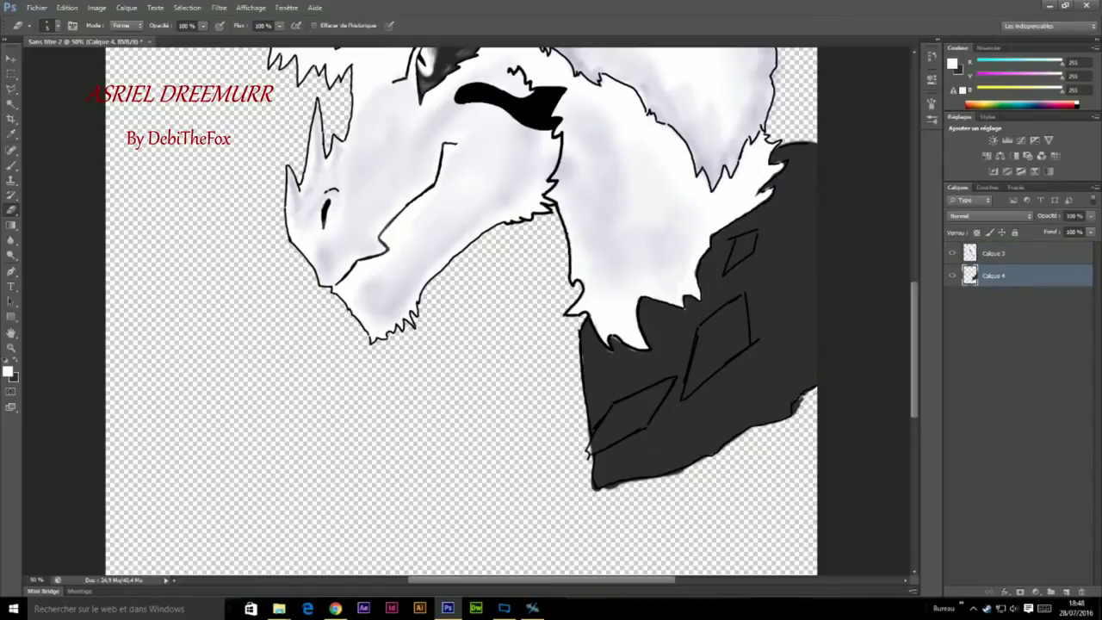
right_click(825, 329)
key(Escape)
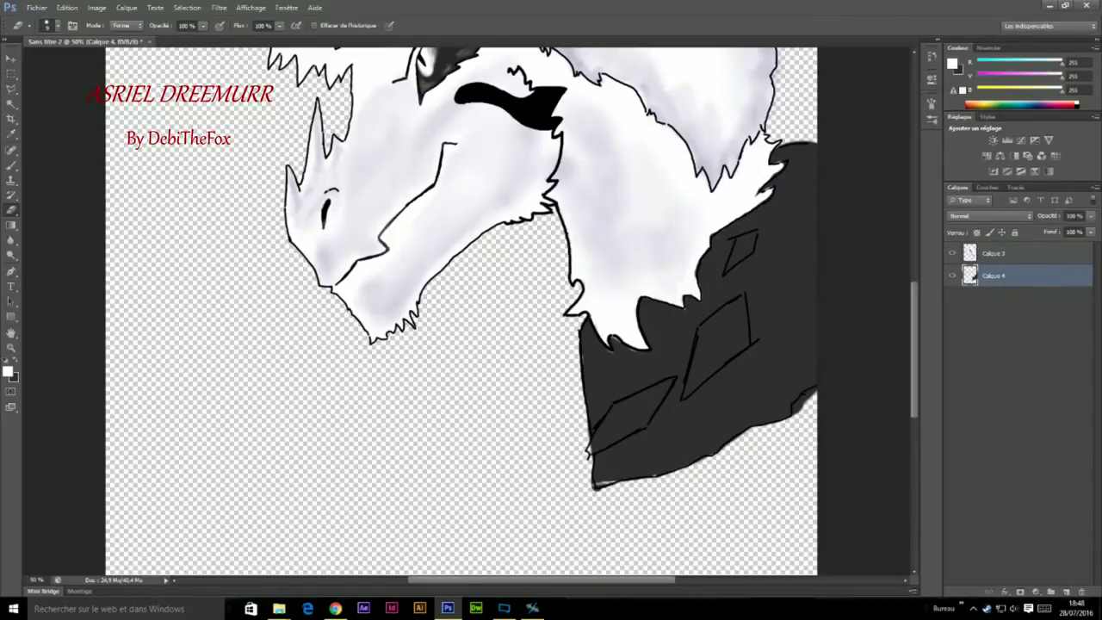
- Erase the black diamond lines from the robe on Calque 3
drag(594, 487, 693, 465)
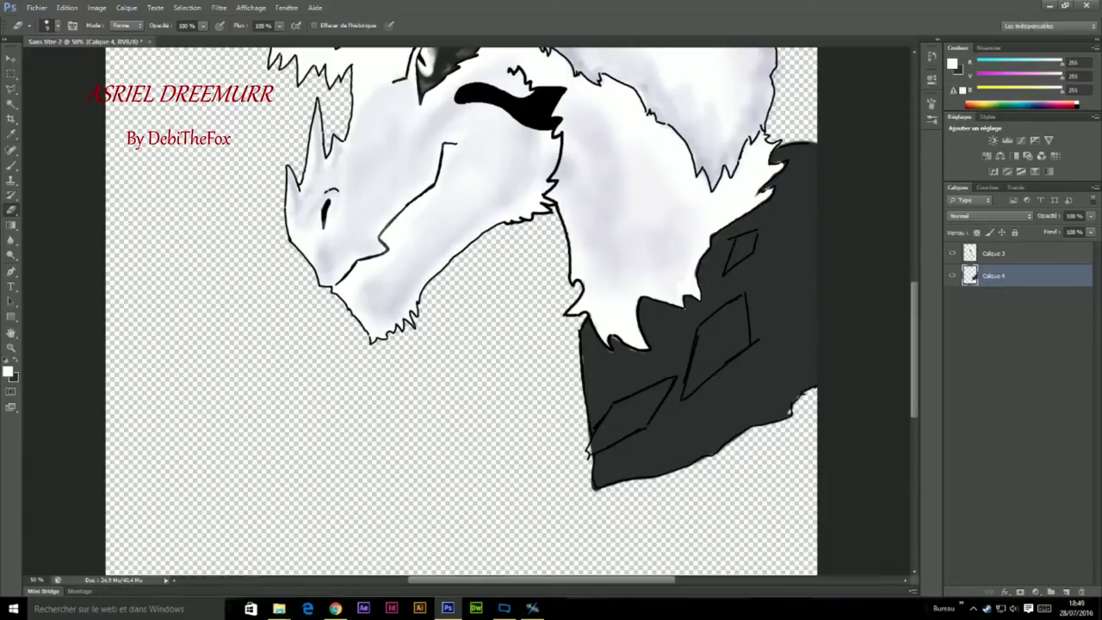
key(x)
key(b)
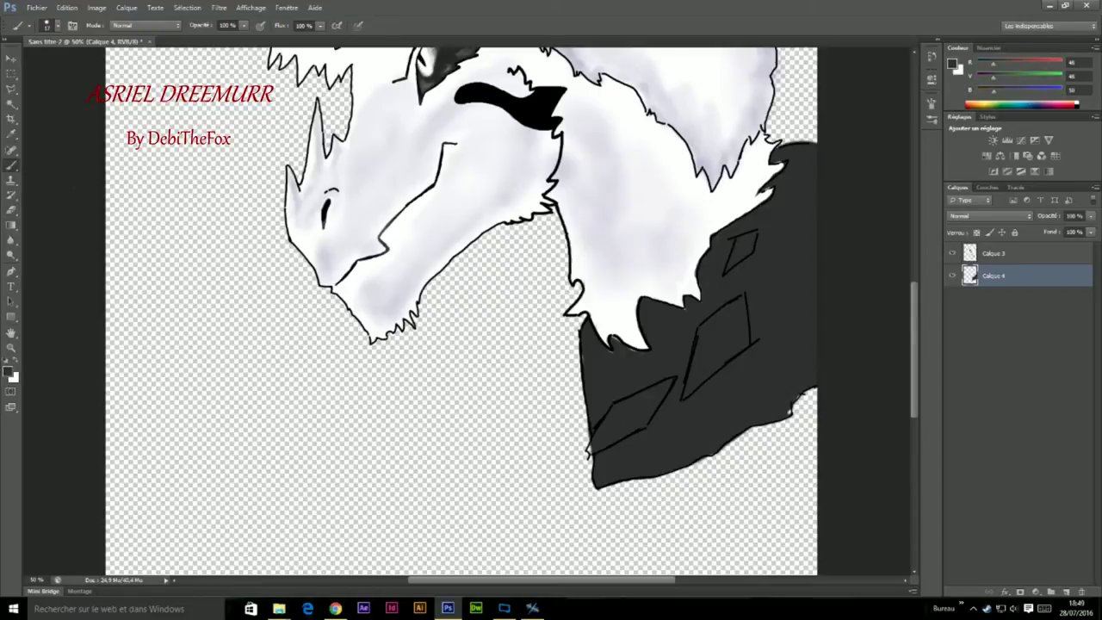
key(e)
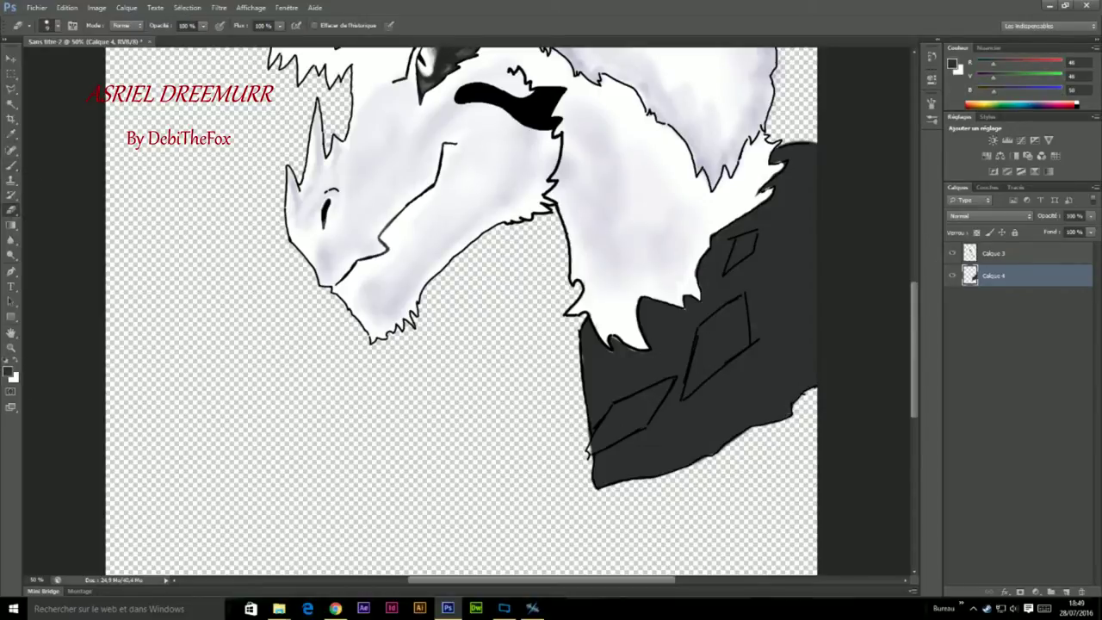
click(1004, 253)
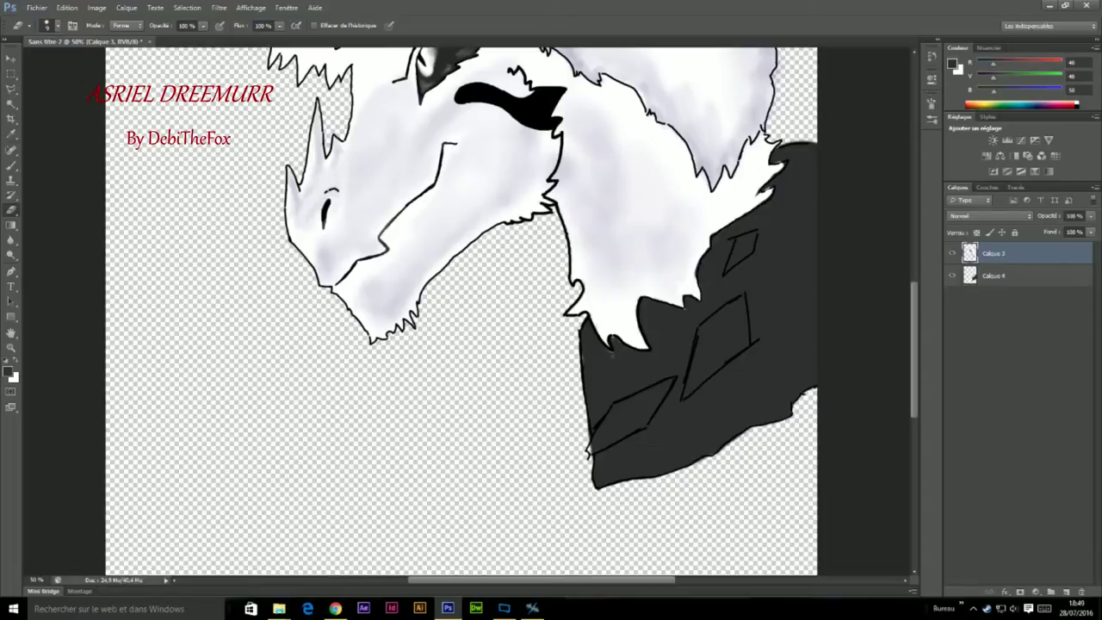
click(1016, 276)
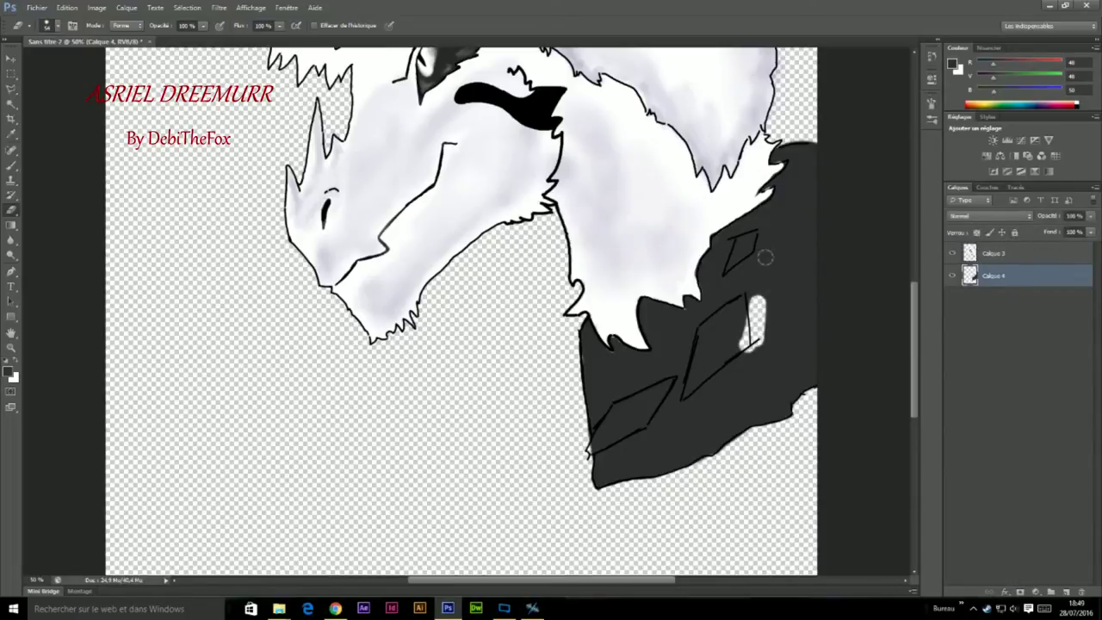
click(1004, 253)
drag(755, 343, 688, 402)
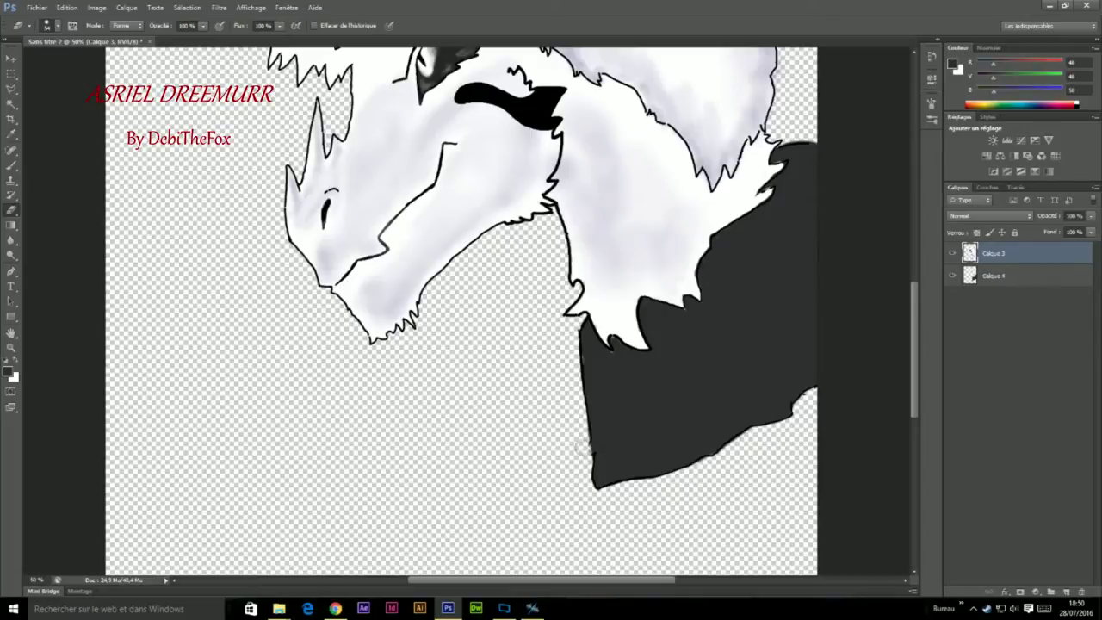
- Set the Brush to a dark grey colour at 48% opacity
click(10, 165)
click(8, 372)
click(635, 157)
right_click(603, 360)
key(Return)
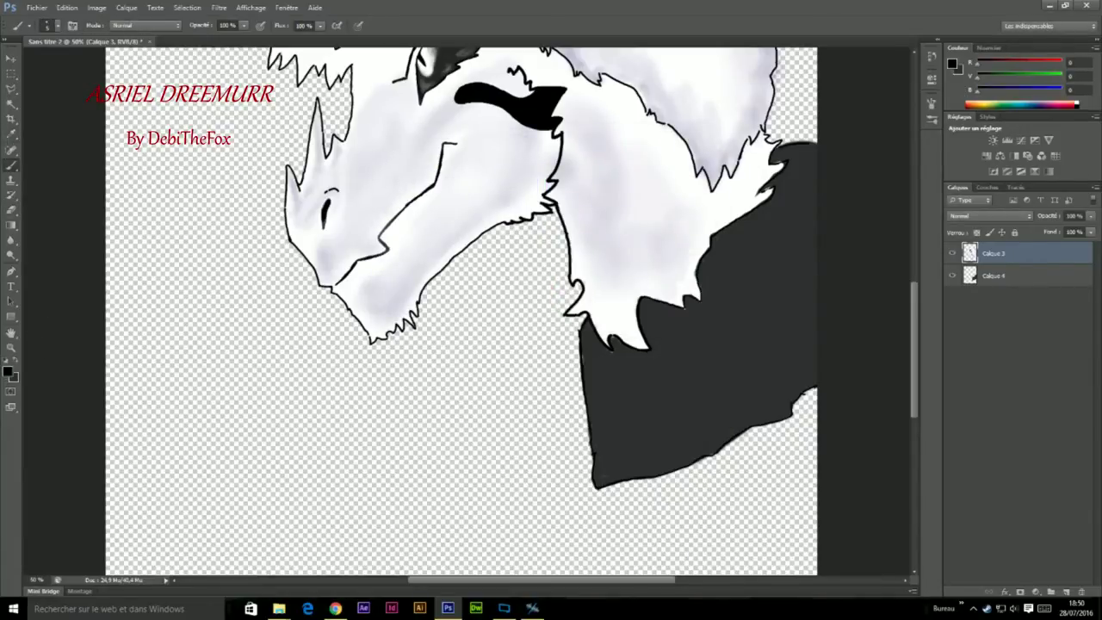
click(8, 372)
click(392, 296)
click(660, 155)
drag(244, 25, 200, 38)
- Brush soft dark shading strokes across the robe on Calque 4 at 17% opacity
right_click(250, 258)
click(1034, 274)
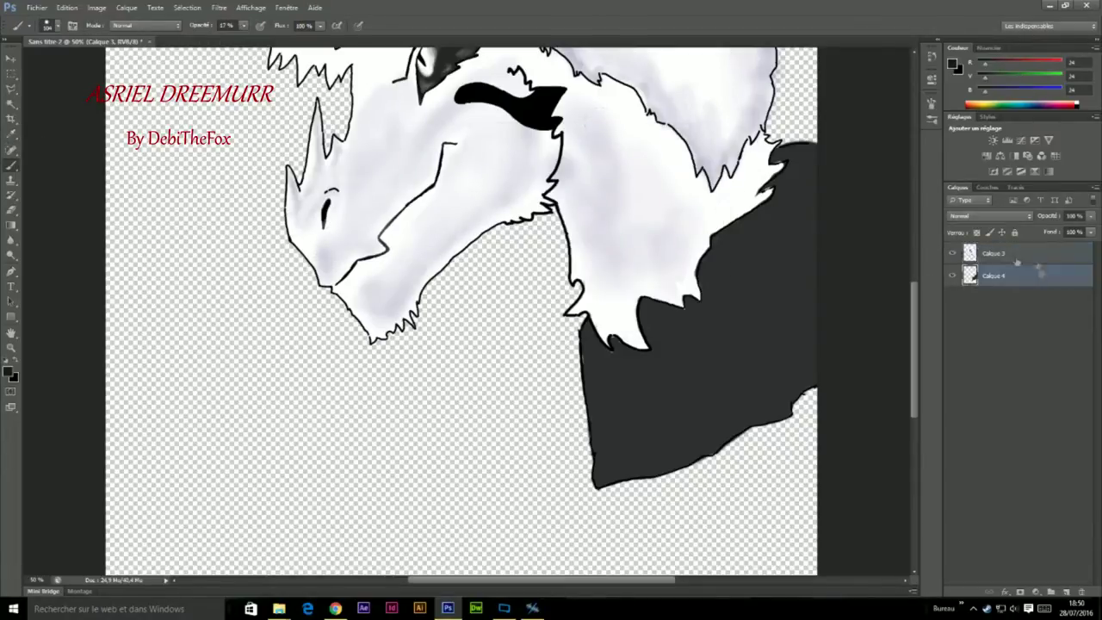
drag(814, 307, 646, 458)
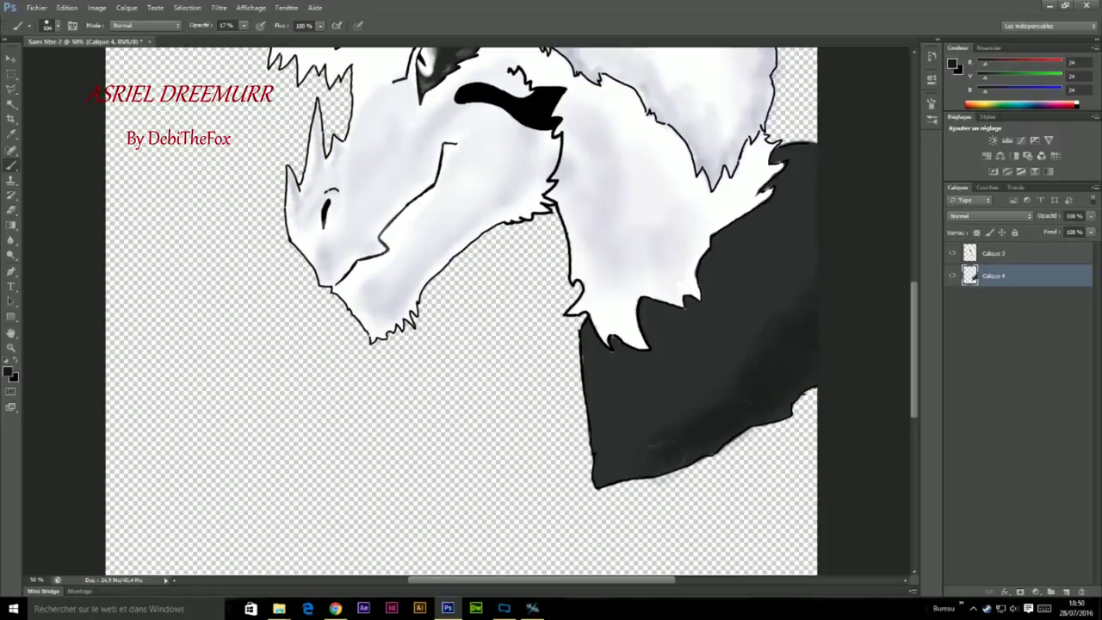
drag(726, 318, 657, 348)
drag(588, 374, 619, 408)
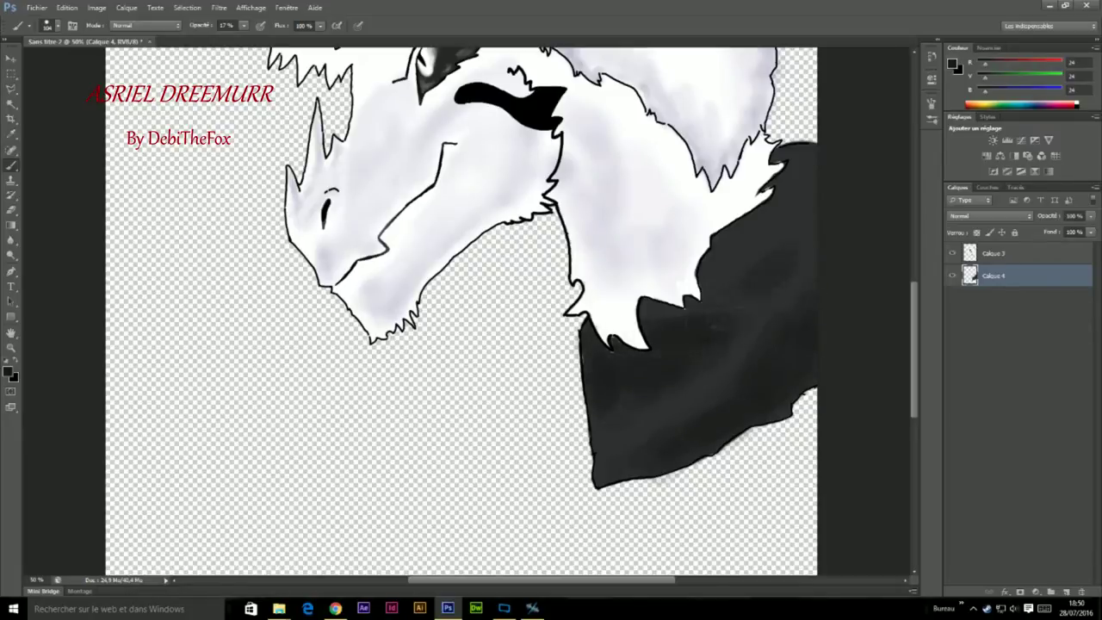
drag(810, 164, 782, 267)
drag(770, 212, 718, 279)
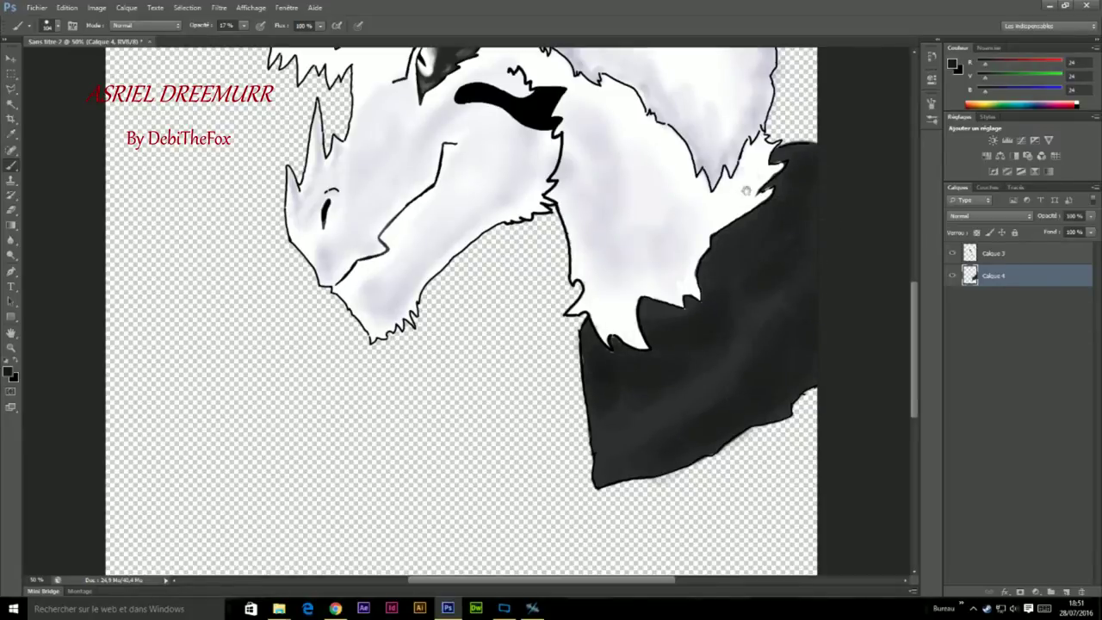
scroll(607, 366, up, 3)
scroll(607, 366, up, 3)
scroll(607, 366, up, 3)
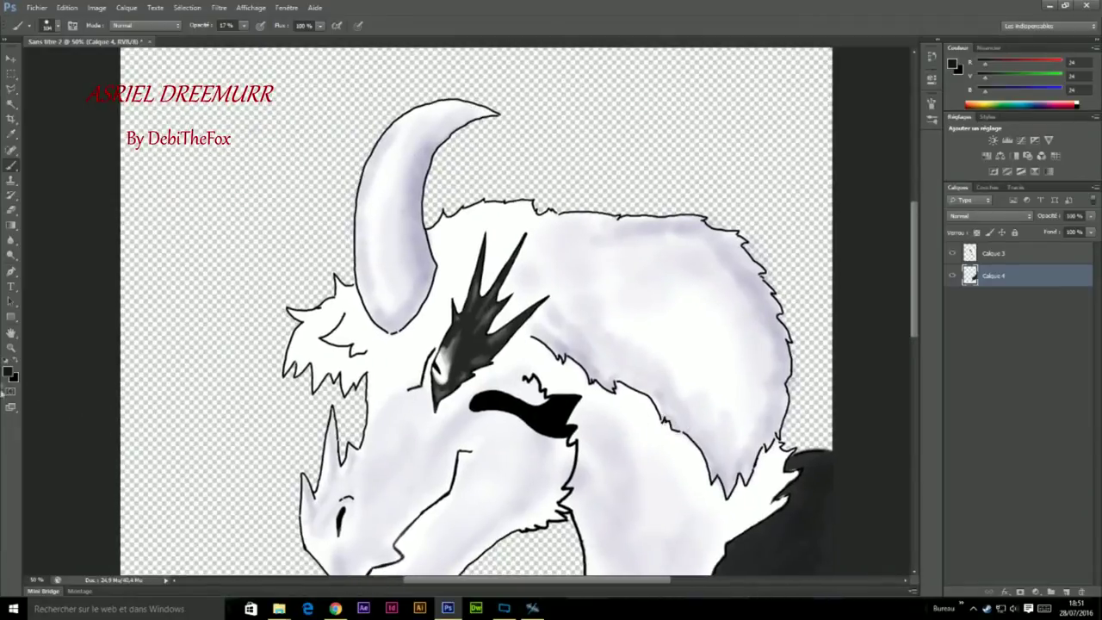
- Choose a lighter grey paint colour for the fur shading
click(10, 372)
click(701, 150)
right_click(291, 298)
key(Escape)
right_click(262, 346)
key(Escape)
right_click(376, 356)
key(Escape)
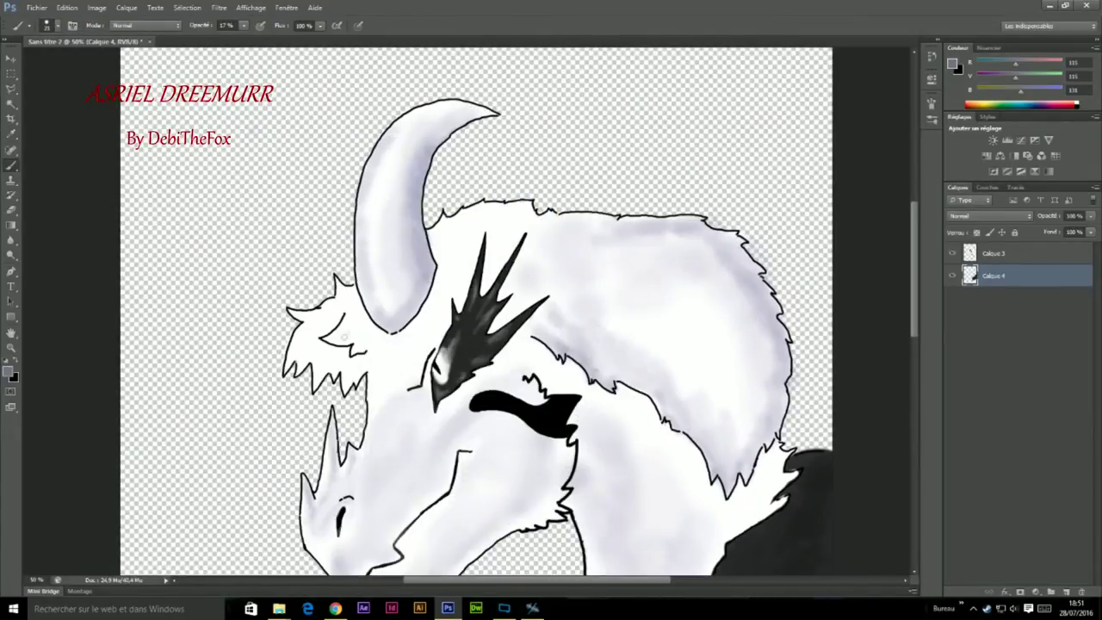
- Brush faint grey shading onto the ear and head fur on Calque 3
key(alt+bracketright)
drag(341, 310, 362, 349)
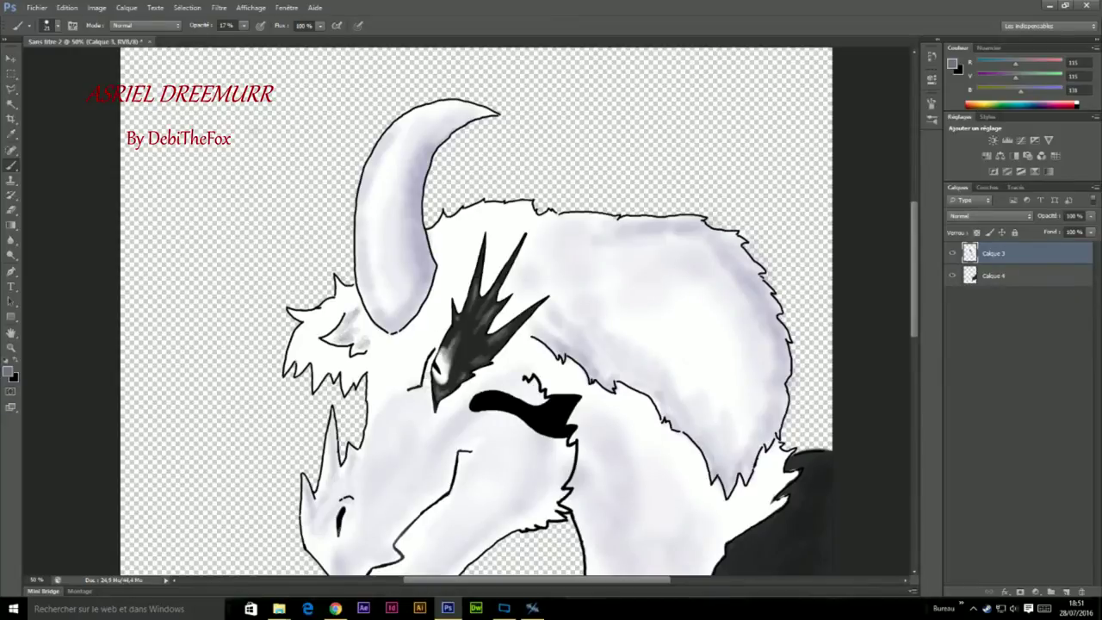
right_click(379, 353)
key(Escape)
drag(319, 360, 324, 384)
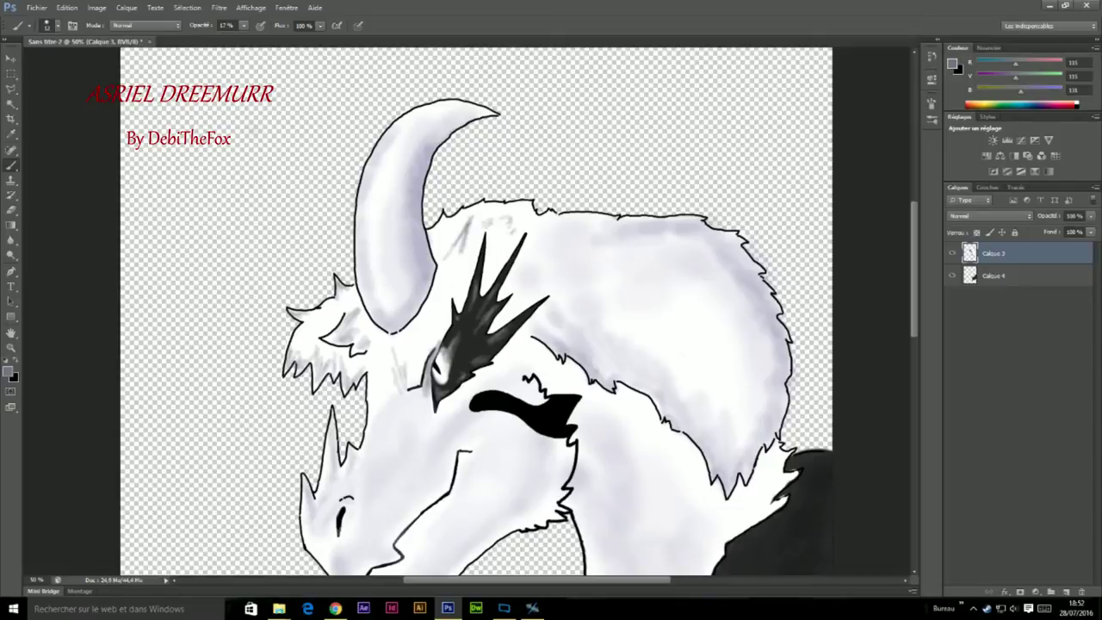
drag(517, 345, 486, 219)
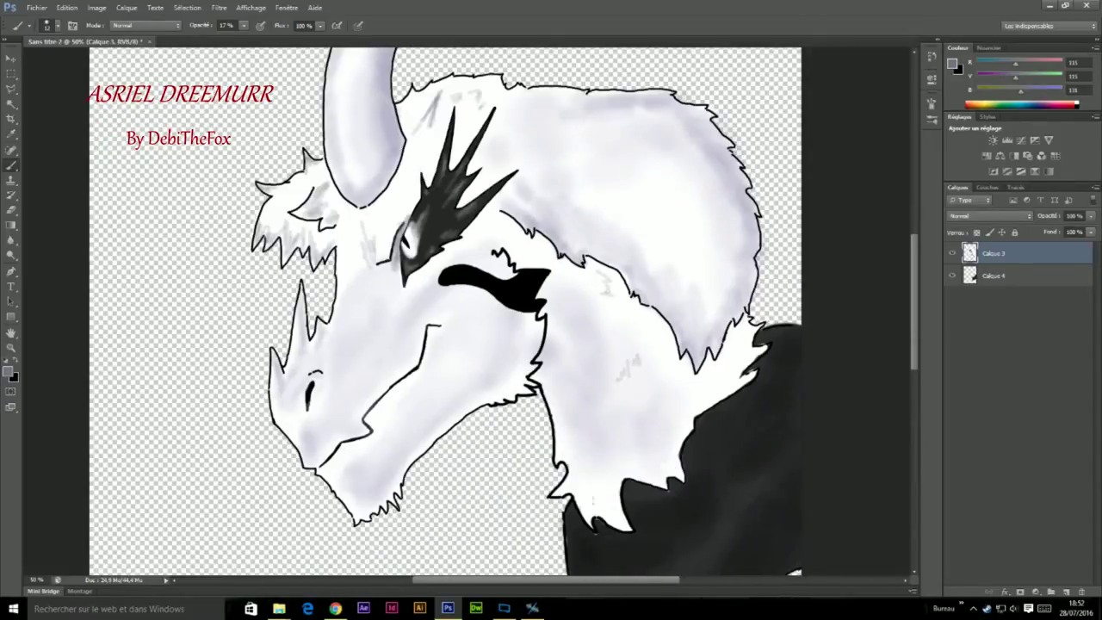
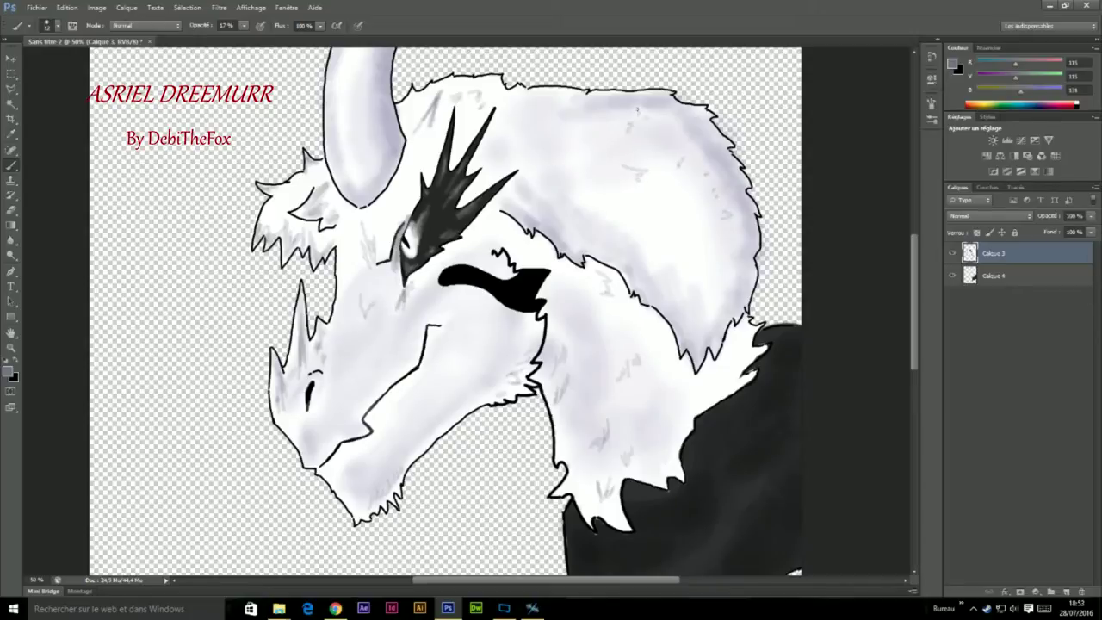
- At 25% zoom, scale up both Asriel drawing layers together and reposition them on the page
key(ctrl+minus)
key(ctrl+minus)
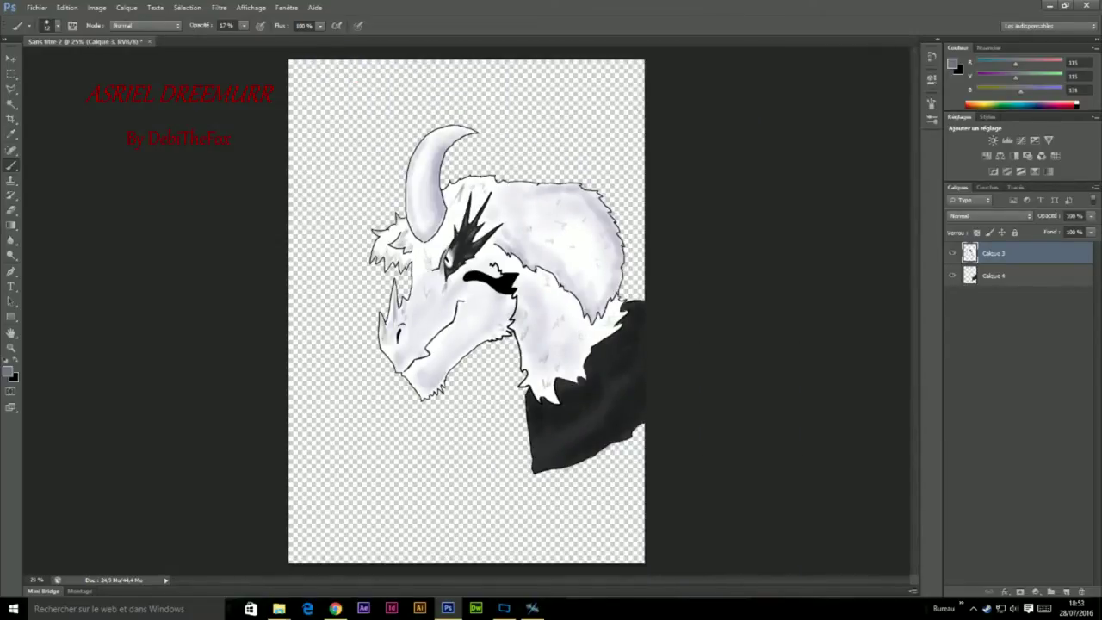
shift+click(995, 276)
key(ctrl+t)
drag(369, 125, 316, 60)
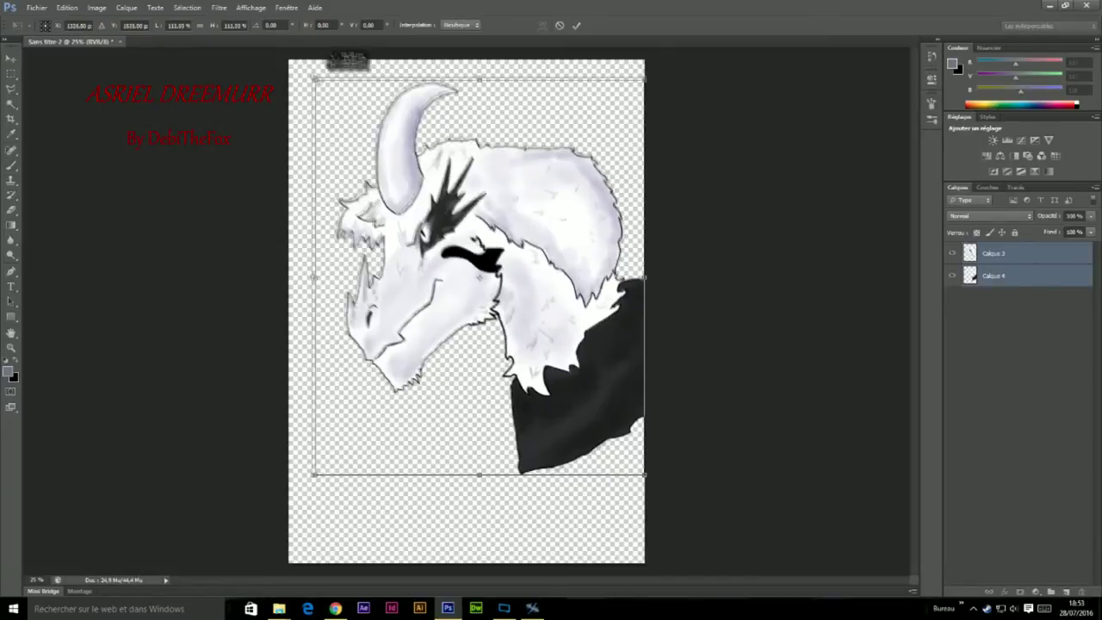
mouse_move(543, 310)
mouse_down()
mouse_move(543, 405)
mouse_move(544, 339)
mouse_up()
key(Return)
key(ctrl+t)
key(Return)
- Draw a text box below the head with the Horizontal Type tool
key(b)
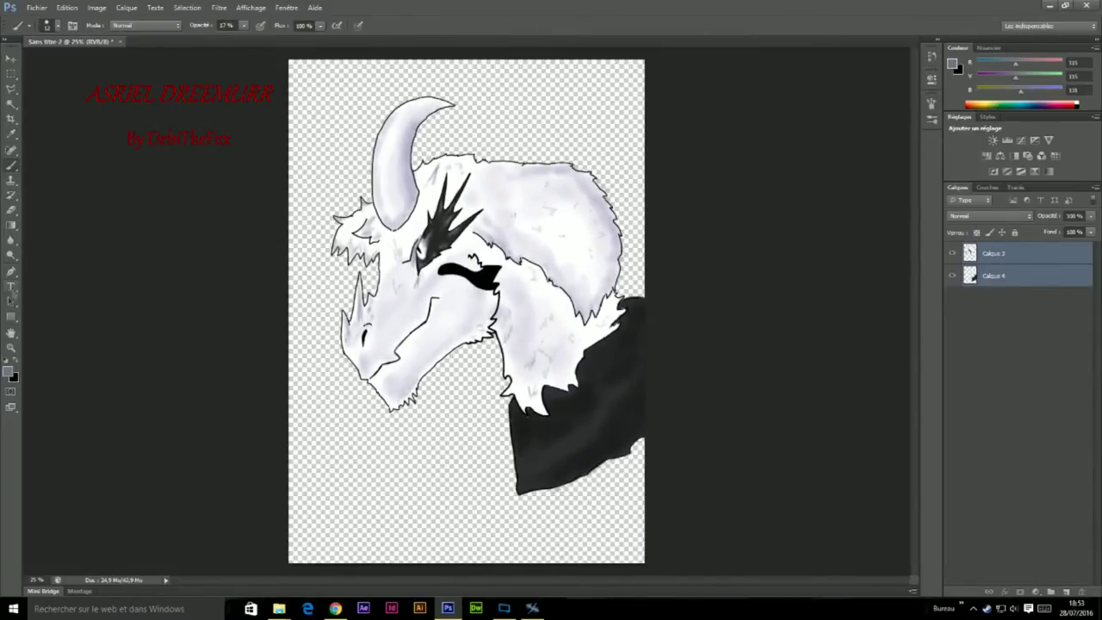
click(11, 288)
drag(315, 411, 625, 542)
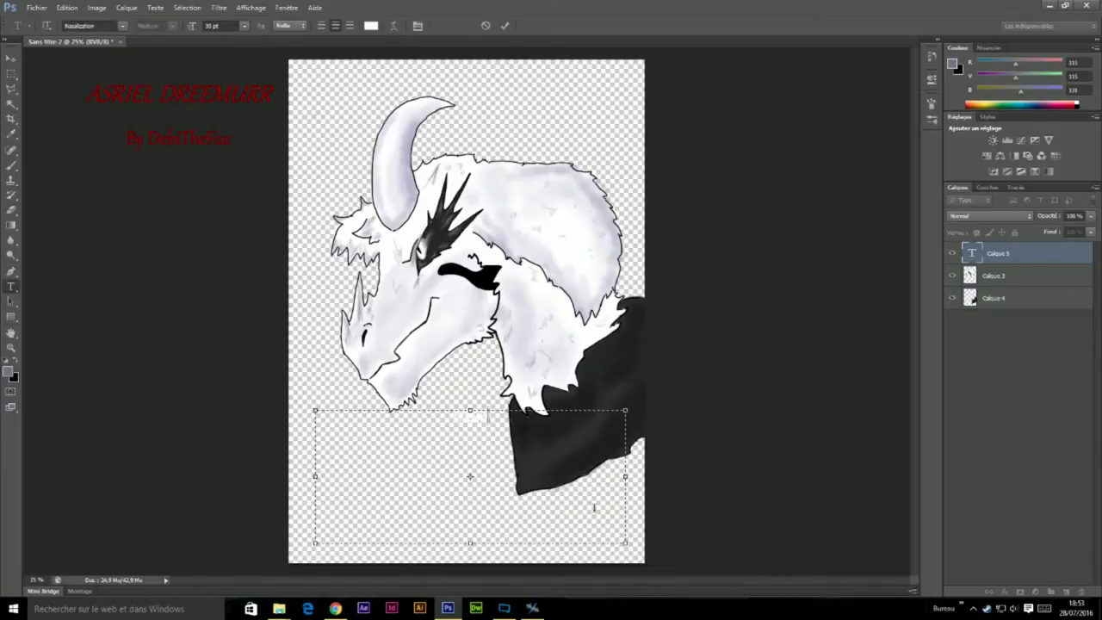
- Type 'DREEMURR' as the title and make it black in a serif font
text(DREEMURR)
click(336, 609)
click(336, 609)
key(ctrl+a)
click(18, 367)
click(122, 25)
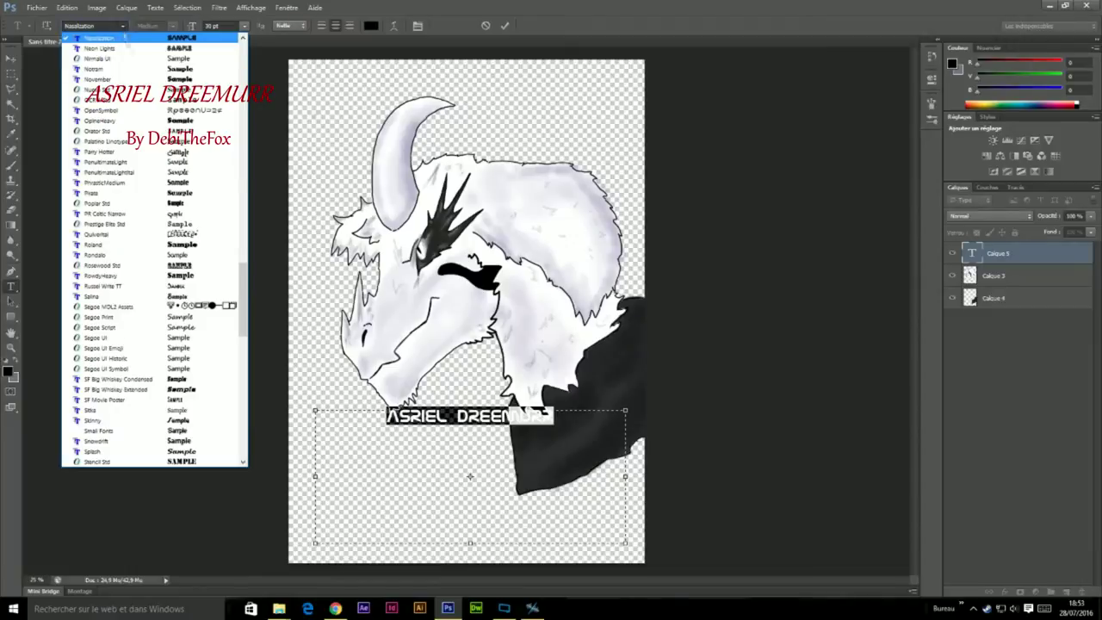
click(153, 73)
- Try a Lower Arc text warp with a stronger bend and vertical stretch
click(394, 26)
click(534, 176)
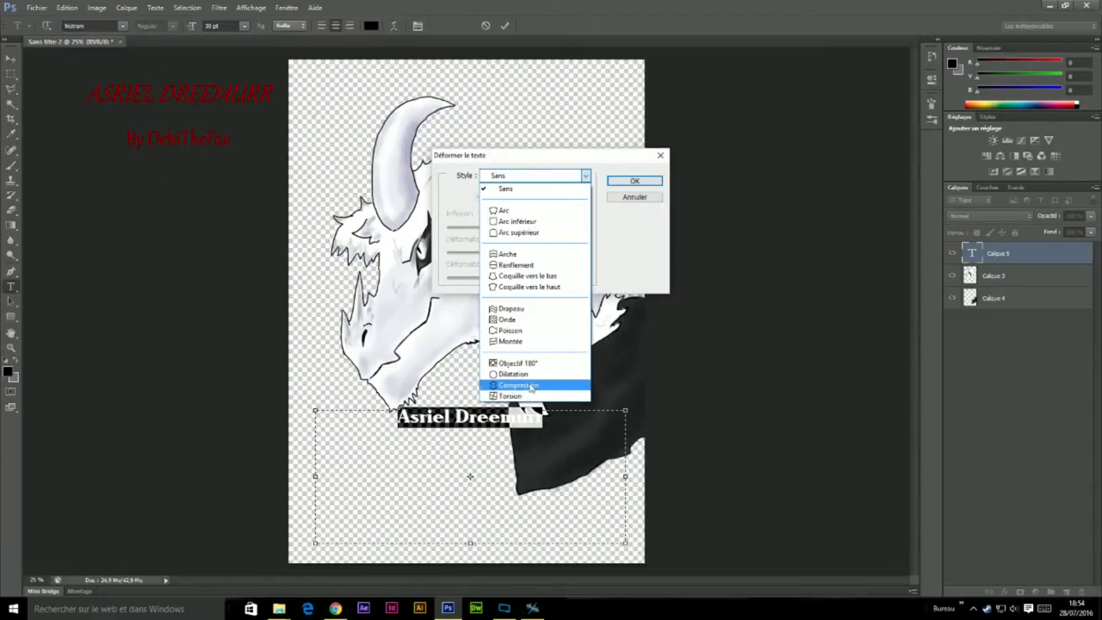
click(538, 226)
drag(539, 226, 581, 226)
drag(515, 277, 528, 285)
- Settle on a plain Arc warp with about -36 bend, then commit the title
click(534, 176)
click(517, 237)
mouse_move(548, 227)
mouse_down()
mouse_move(486, 226)
mouse_move(521, 252)
mouse_move(528, 276)
mouse_up()
drag(487, 226, 480, 227)
click(534, 176)
click(534, 217)
drag(479, 227, 490, 226)
drag(528, 278, 522, 278)
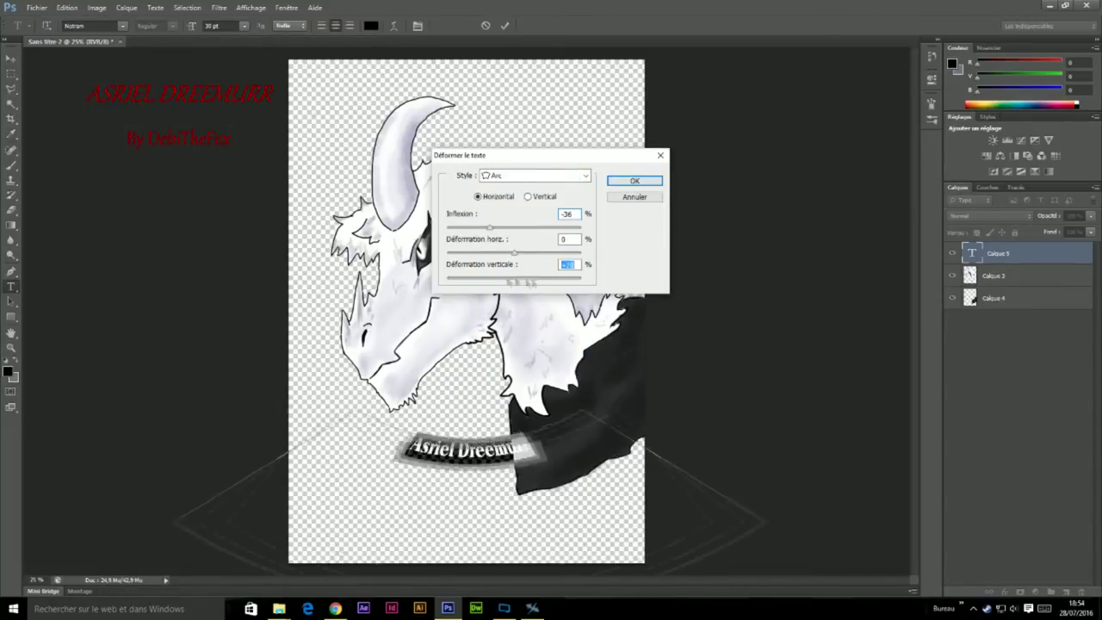
key(Return)
key(ctrl+Return)
key(ctrl+t)
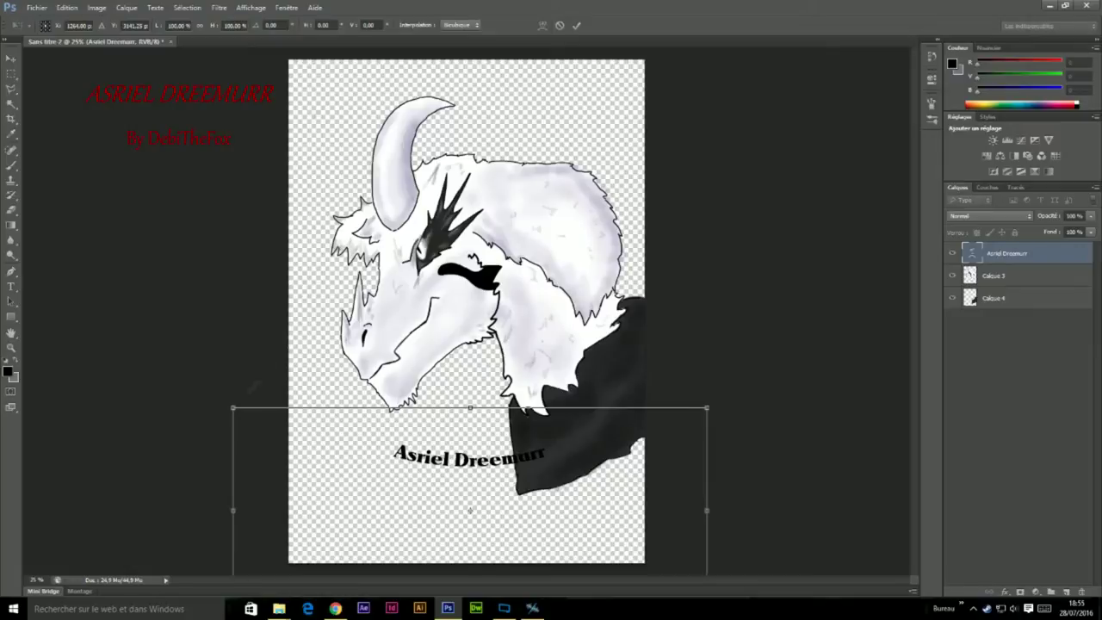
- Enlarge the title to about 183% and move it to the page bottom
drag(232, 407, 54, 235)
drag(478, 310, 470, 458)
click(11, 286)
key(Return)
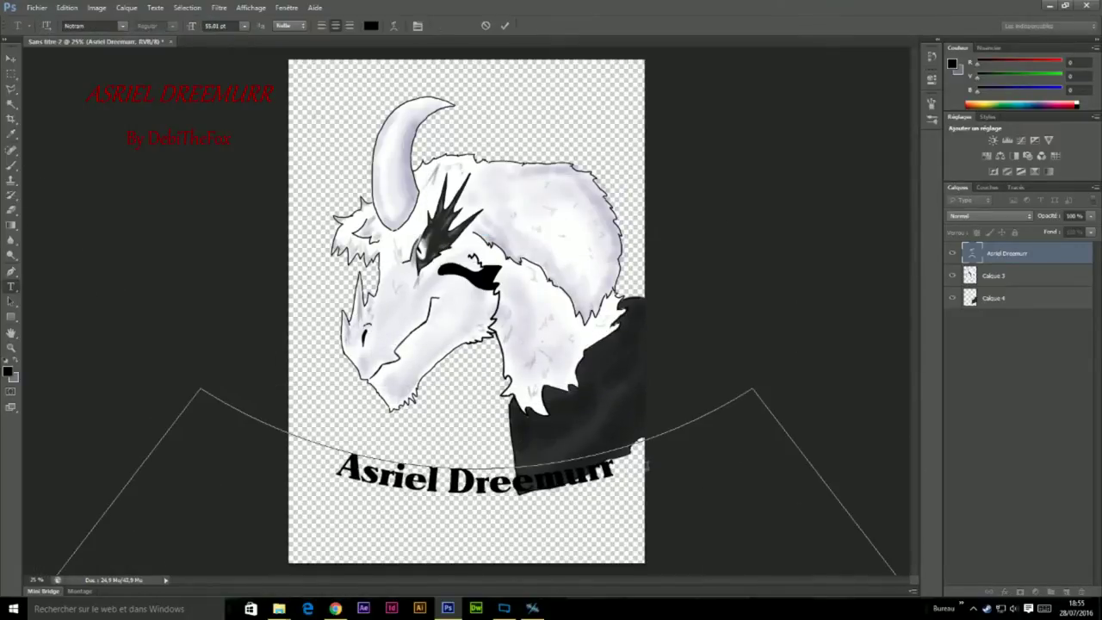
- Try title fonts including Prestige Elite Std, Mongolian Baiti and 'pal', then duplicate the layer
click(123, 25)
click(95, 163)
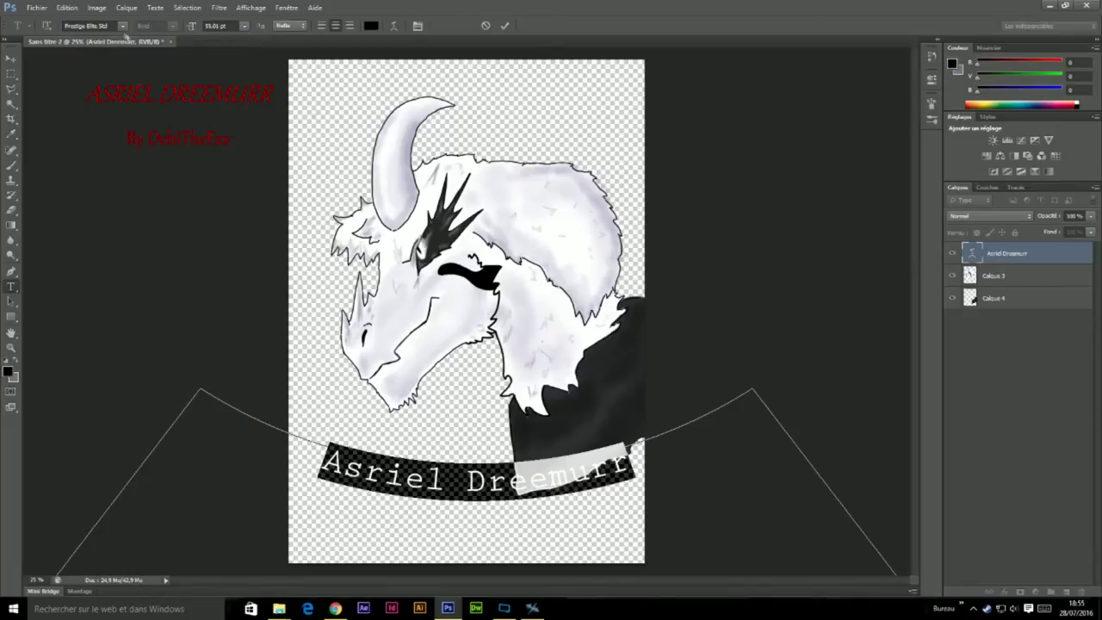
click(123, 26)
click(160, 248)
click(125, 26)
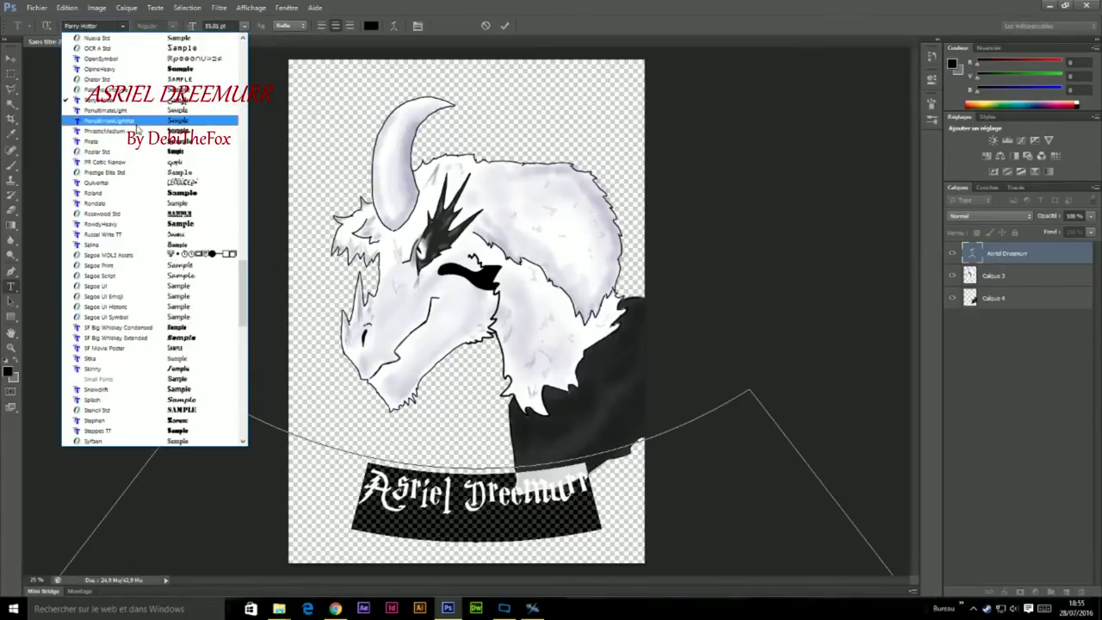
click(136, 129)
click(122, 26)
scroll(155, 189, up, 5)
click(171, 133)
text(pal)
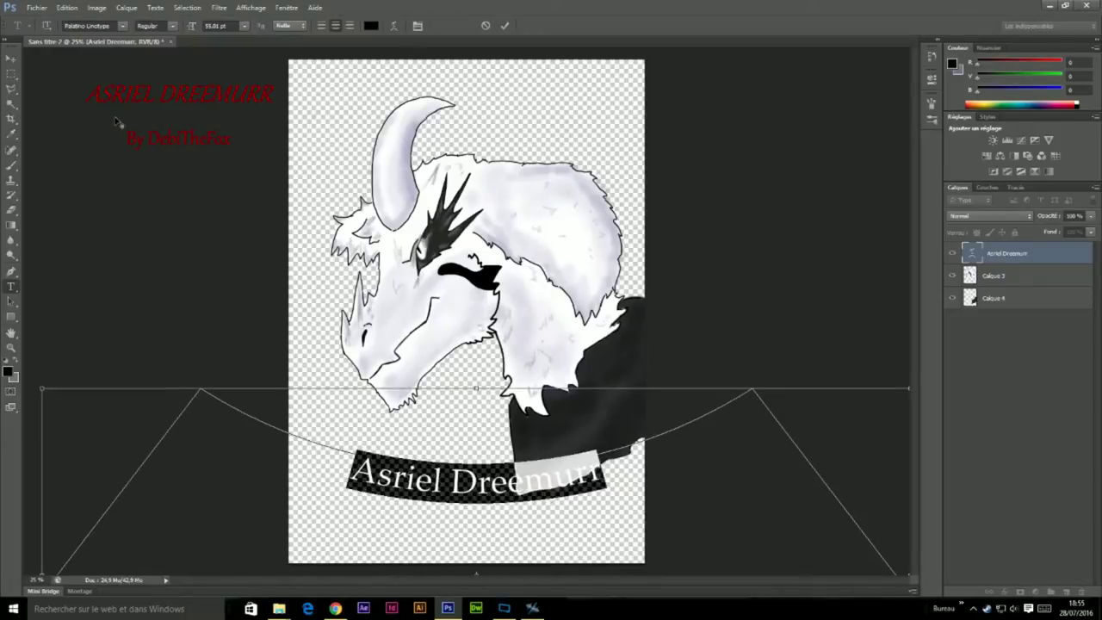
key(ctrl+Return)
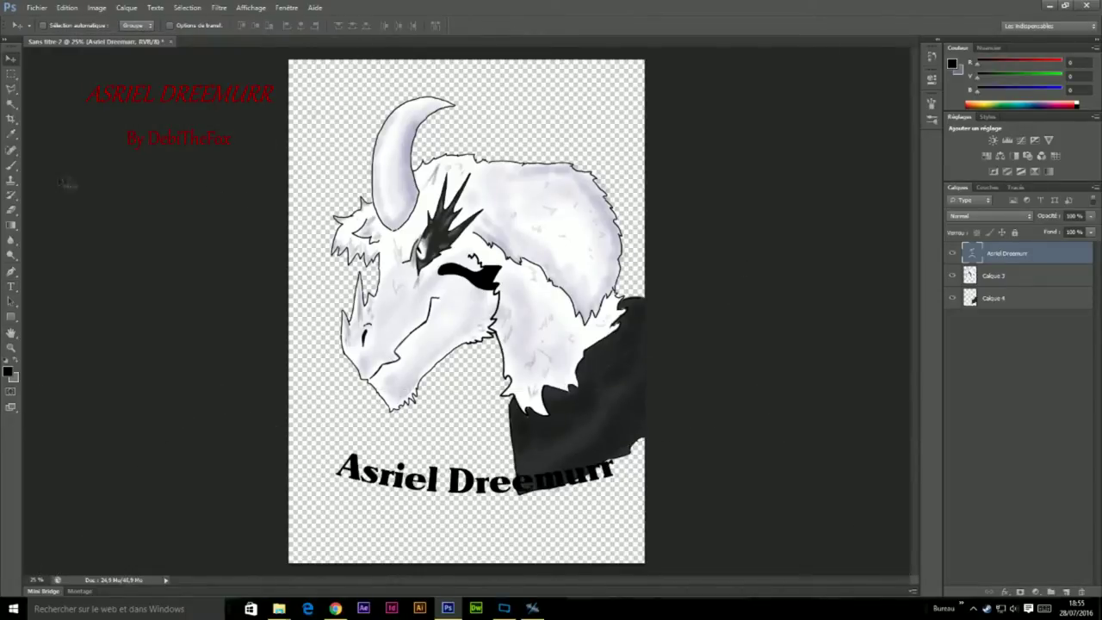
drag(1007, 253, 1067, 592)
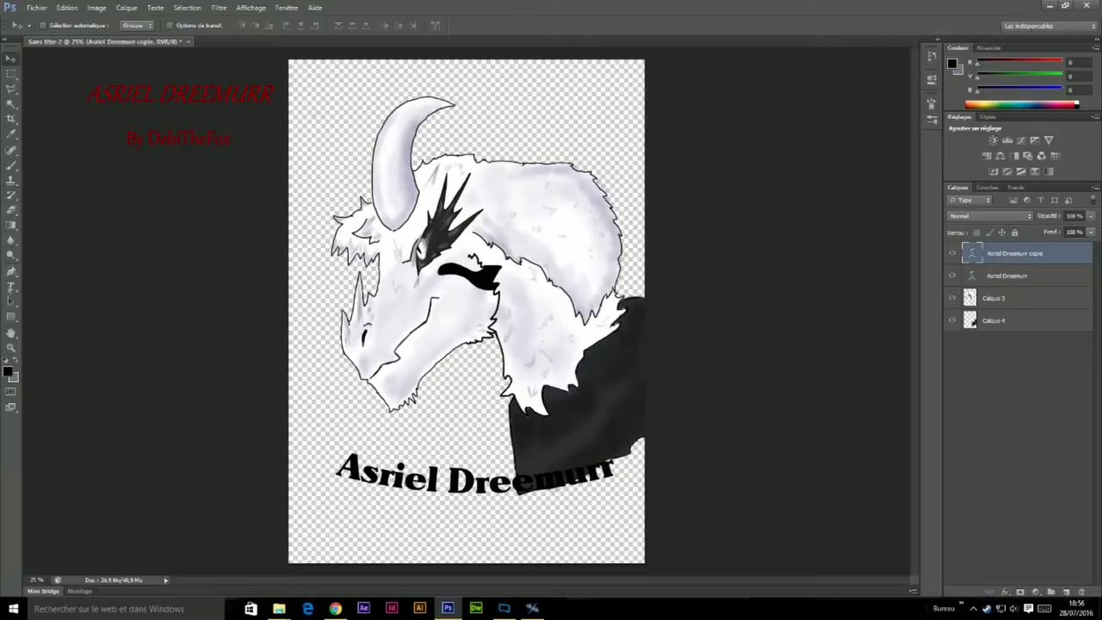
- Make the copied title red and place it beneath the black title layer
double_click(971, 253)
click(370, 25)
click(635, 152)
key(ctrl+Return)
drag(1034, 262, 1067, 591)
- Make the top title blue, reorder the title layers, and delete an offset duplicate
double_click(972, 254)
click(370, 25)
click(610, 210)
click(702, 152)
drag(989, 264, 1015, 282)
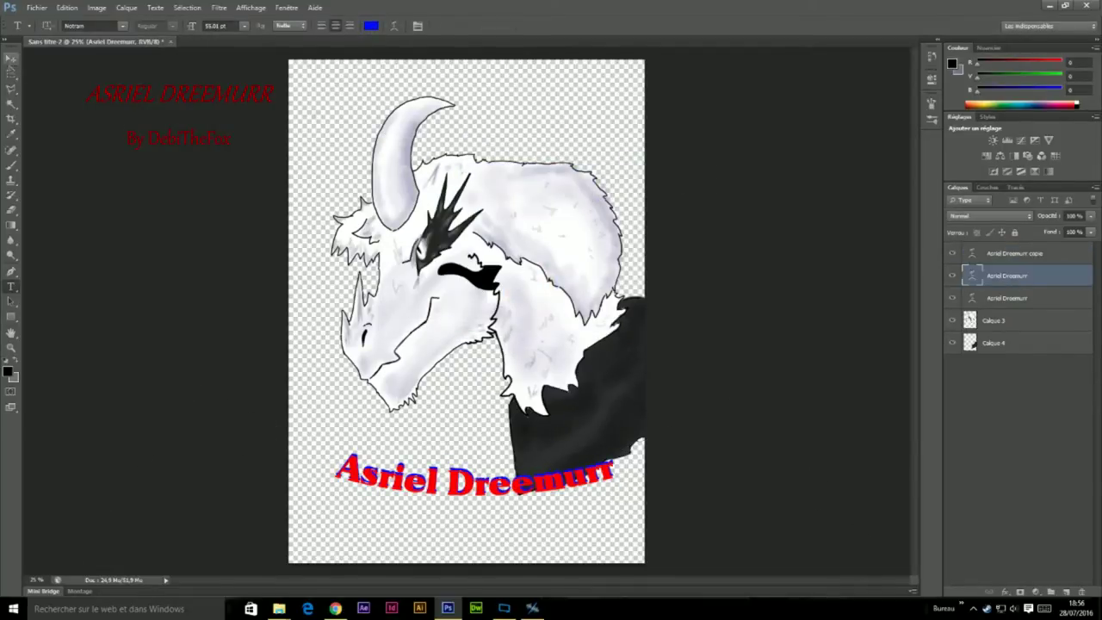
key(v)
drag(999, 253, 1000, 275)
drag(617, 424, 621, 437)
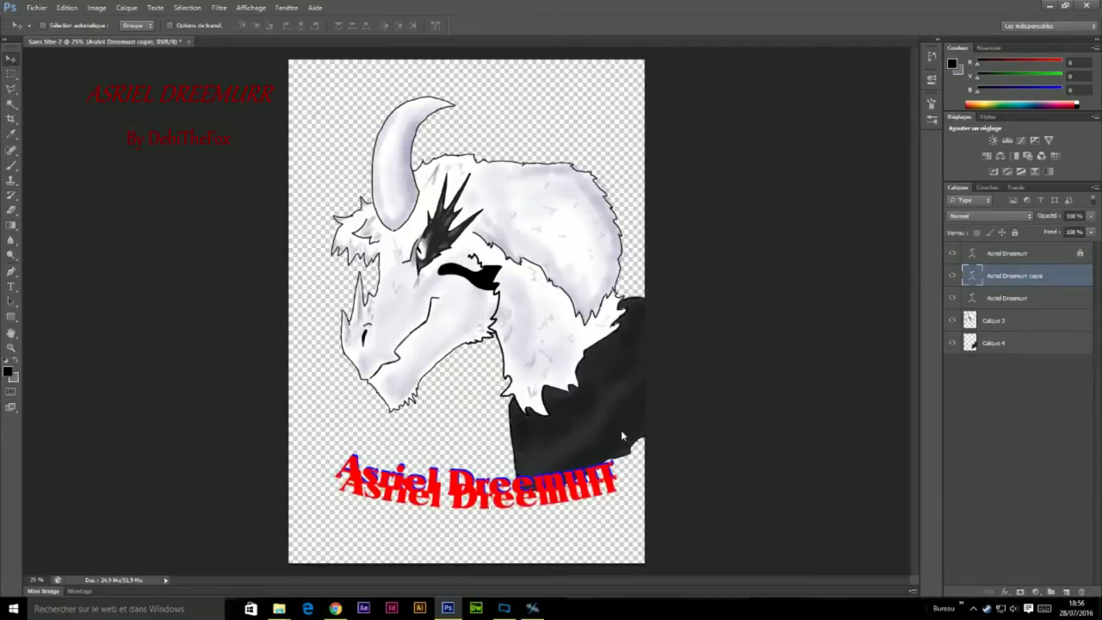
key(Delete)
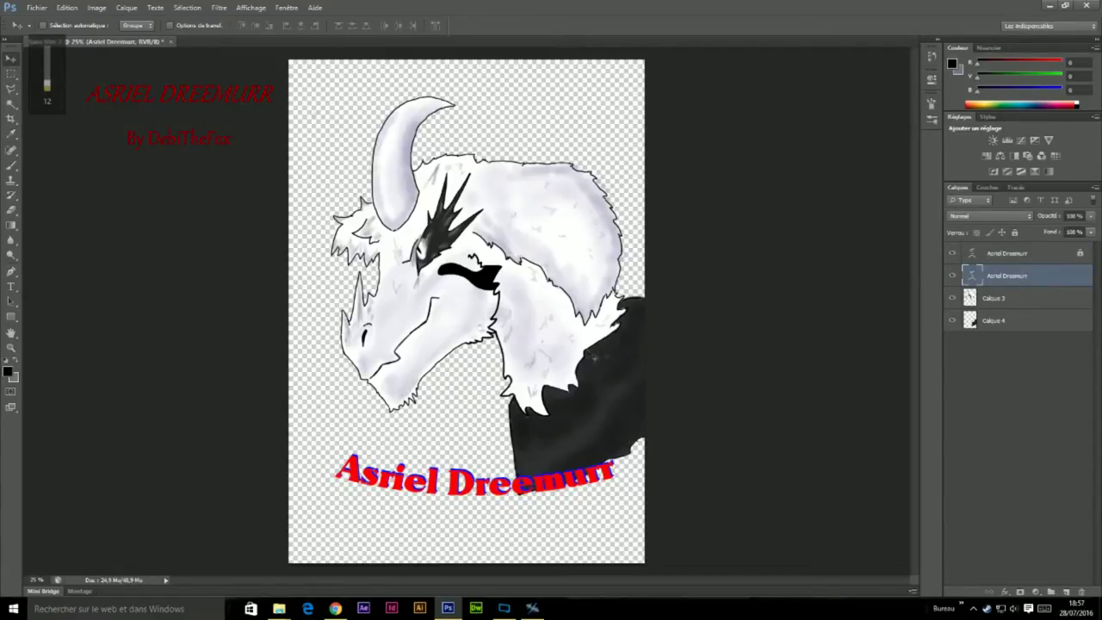
- Duplicate the title layer again and re-commit the top title's text colour
key(ctrl+j)
click(1066, 256)
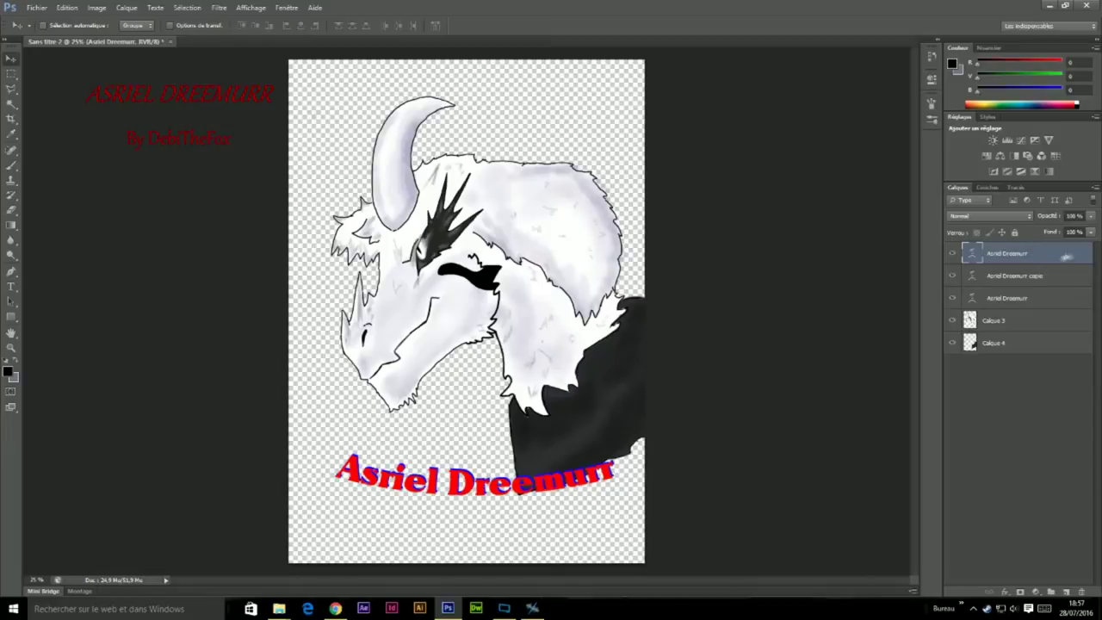
double_click(971, 254)
click(371, 25)
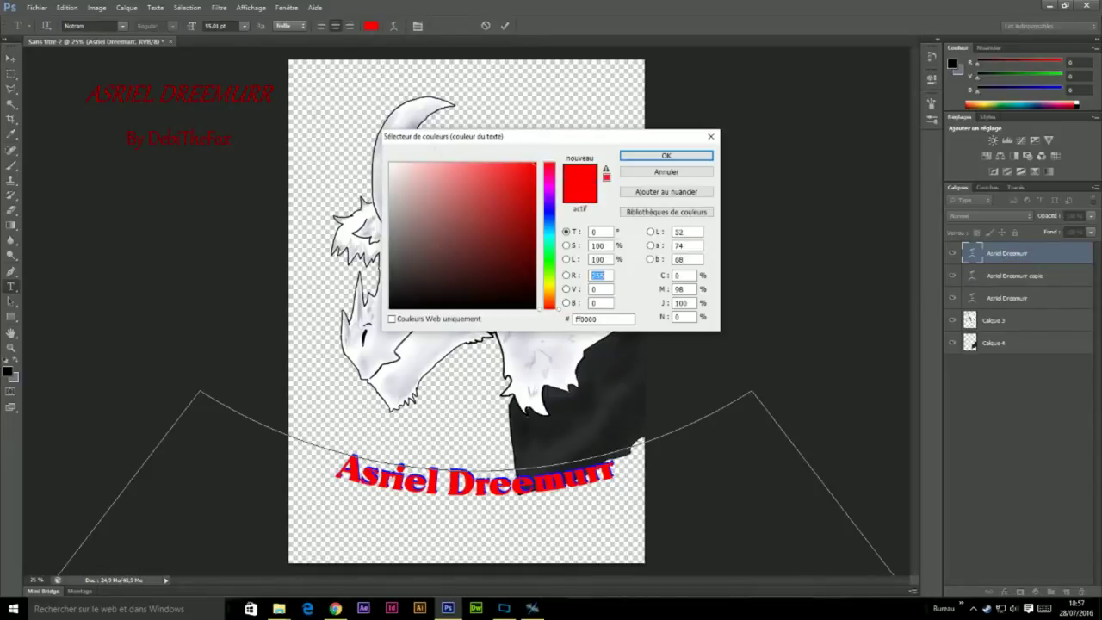
key(Return)
key(ctrl+Return)
key(v)
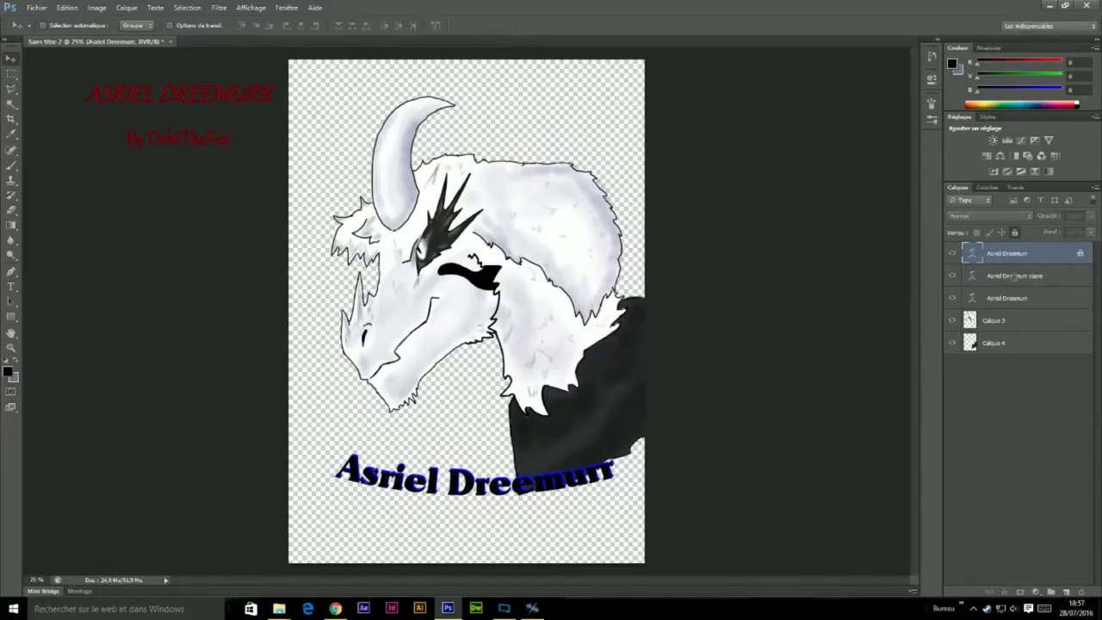
key(alt+bracketleft)
key(alt+bracketright)
- Commit blue on the top title after dismissing a locked-layer warning and an empty text layer
key(t)
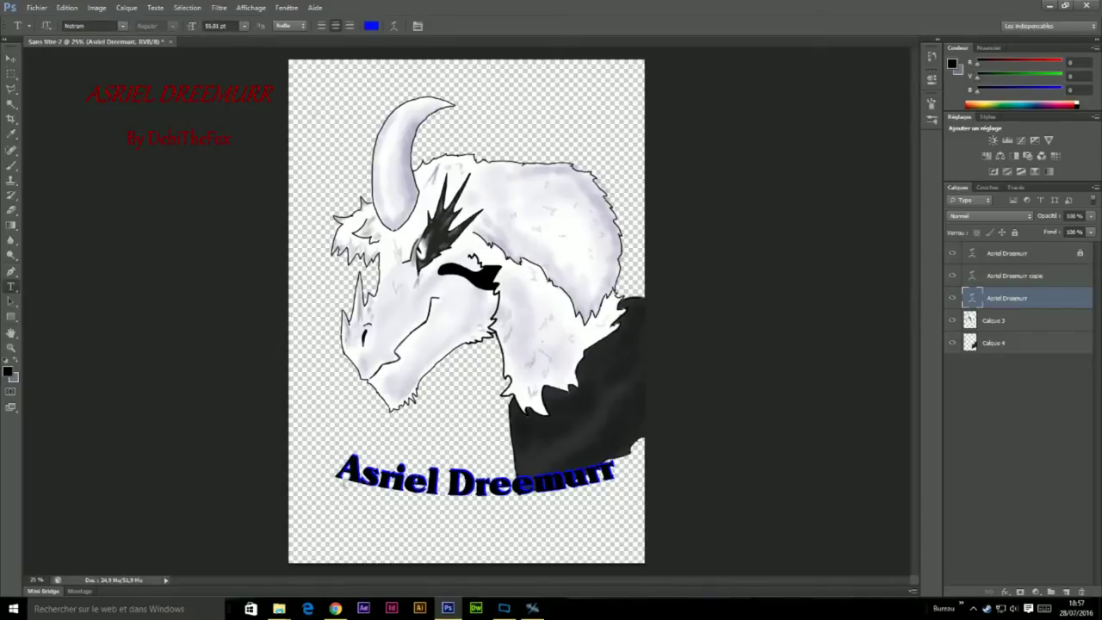
click(690, 349)
key(Return)
key(alt+bracketleft)
key(alt+bracketleft)
key(alt+bracketright)
key(alt+bracketright)
key(shift+Right)
key(ctrl+Return)
click(336, 466)
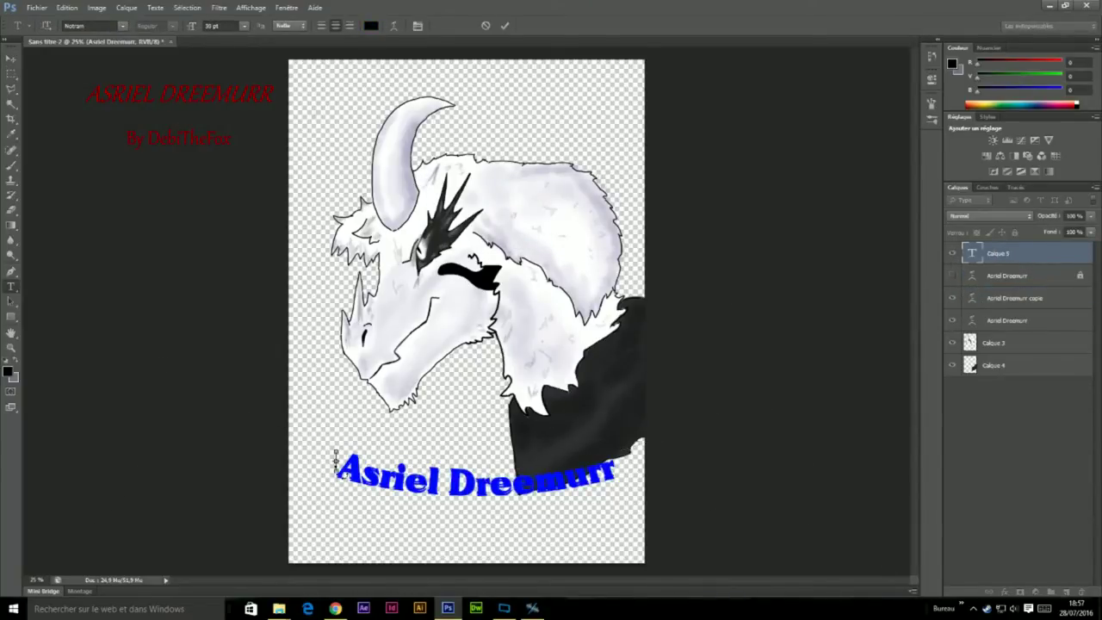
key(Escape)
- Recolour the 'Asriel Dreemurr copie' layer red and show the top title again
key(alt+bracketleft)
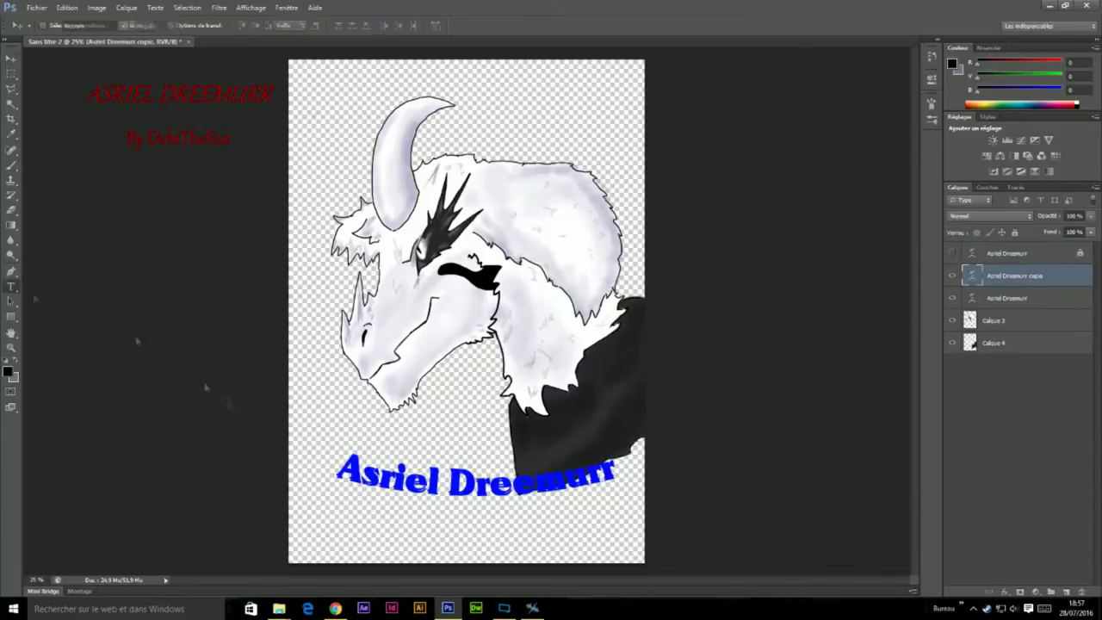
double_click(972, 276)
click(371, 25)
click(546, 150)
click(665, 156)
key(ctrl+Return)
click(953, 253)
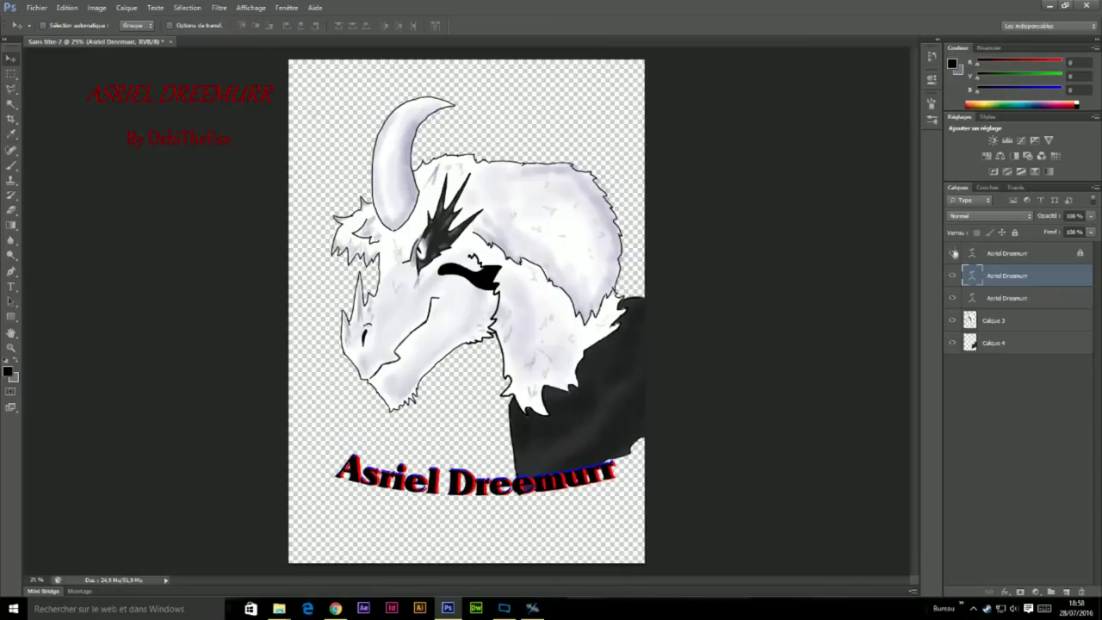
- Duplicate the third title layer and colour the new copy green, hiding the others meanwhile
click(1020, 297)
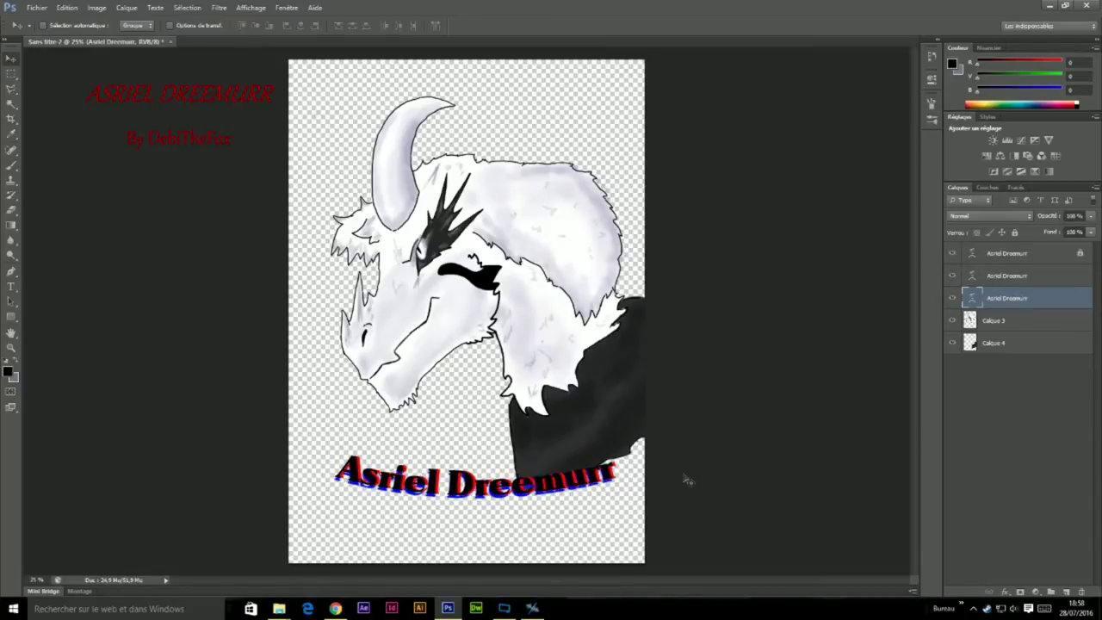
drag(1016, 298, 1066, 592)
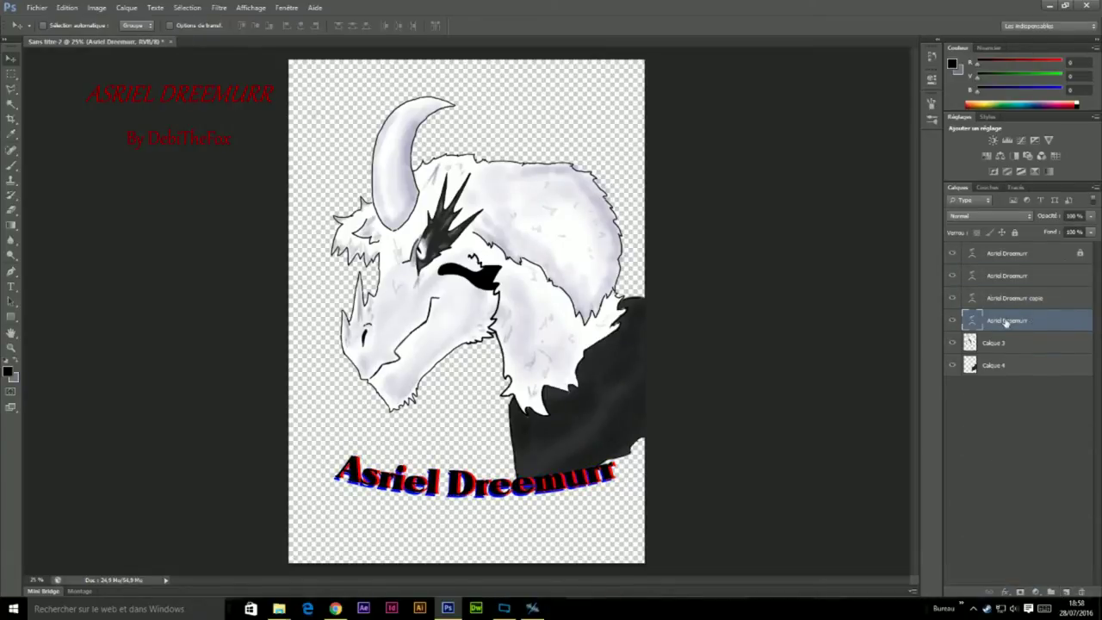
click(952, 254)
click(953, 276)
click(953, 320)
click(11, 286)
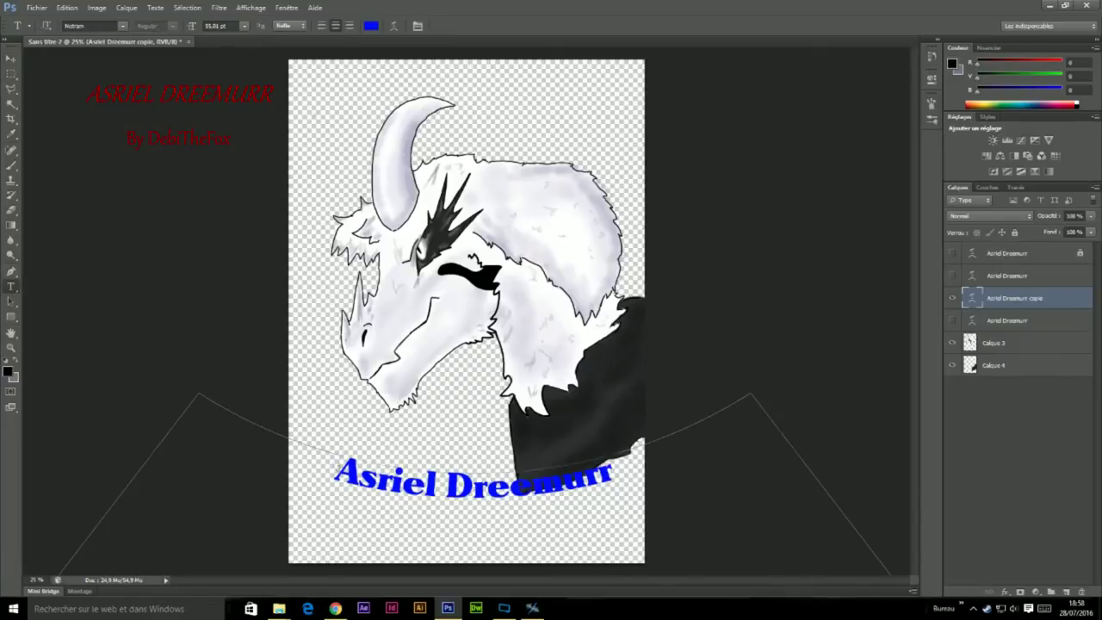
click(372, 26)
drag(608, 148, 630, 162)
click(689, 168)
drag(952, 320, 953, 254)
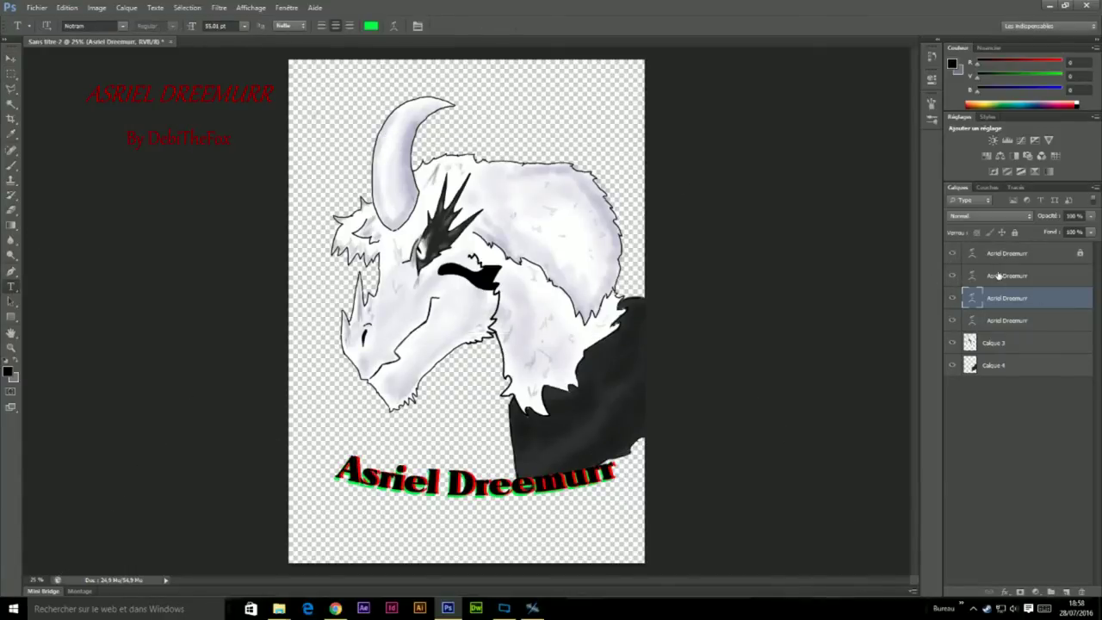
- Nudge a copy down for a blue fringe, then move all four titles slightly lower
key(v)
key(Down)
key(Down)
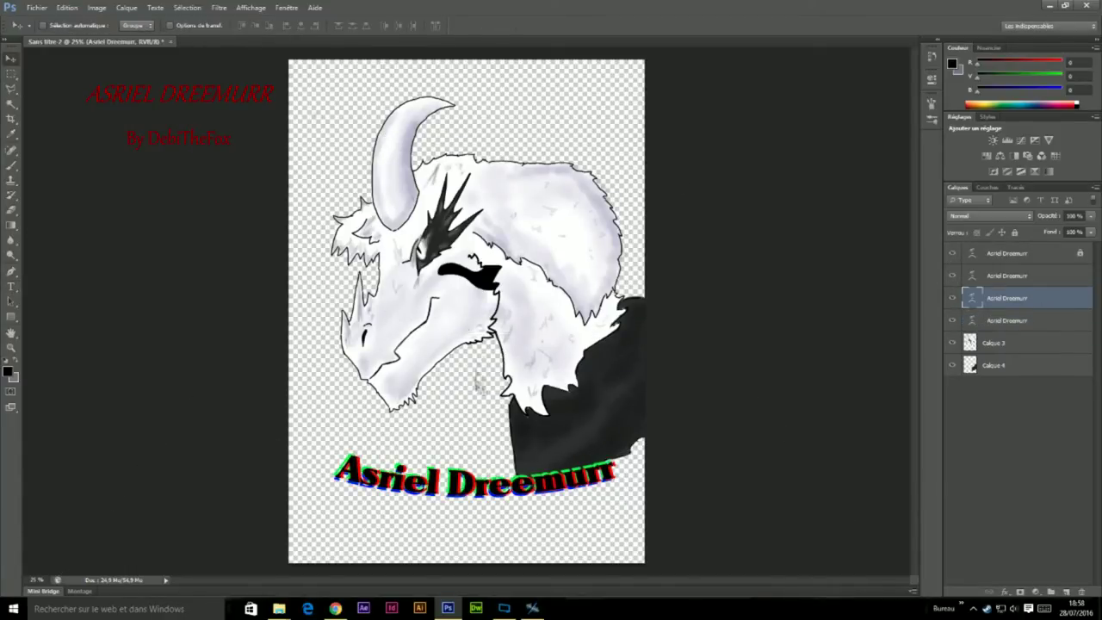
click(1006, 321)
shift+click(1006, 253)
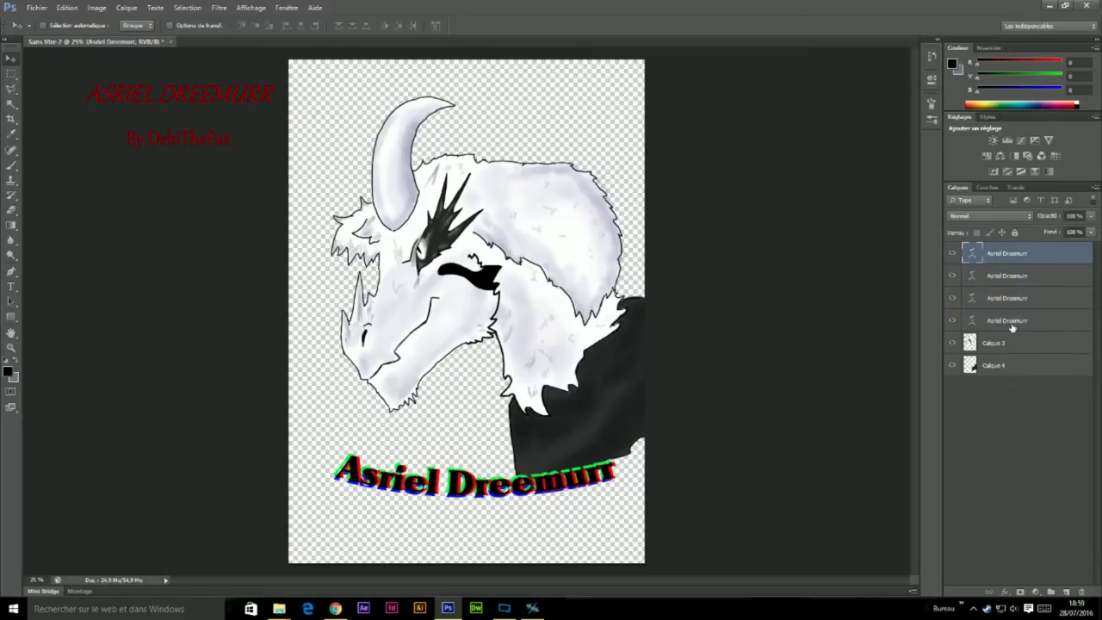
key(ctrl+t)
key(ctrl+minus)
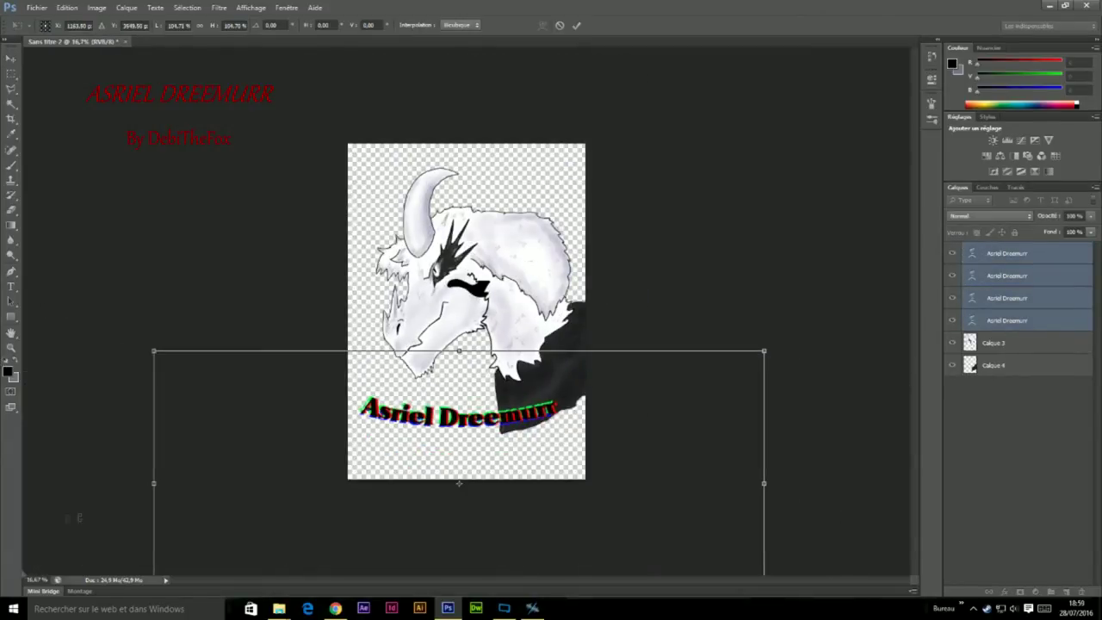
drag(465, 414, 469, 426)
key(Return)
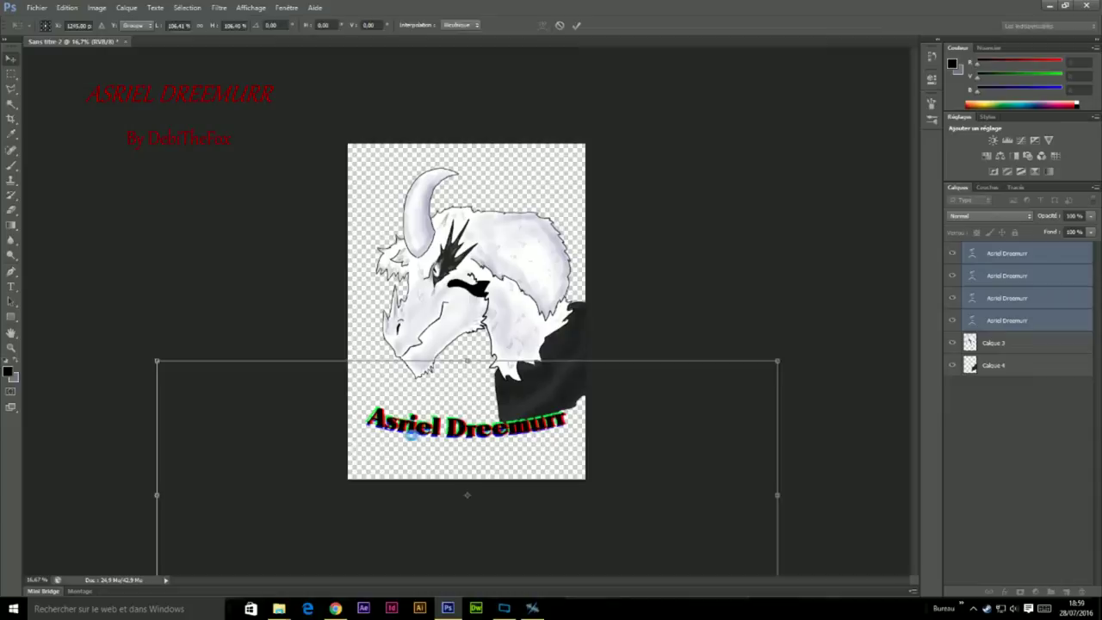
key(ctrl+shift+alt+n)
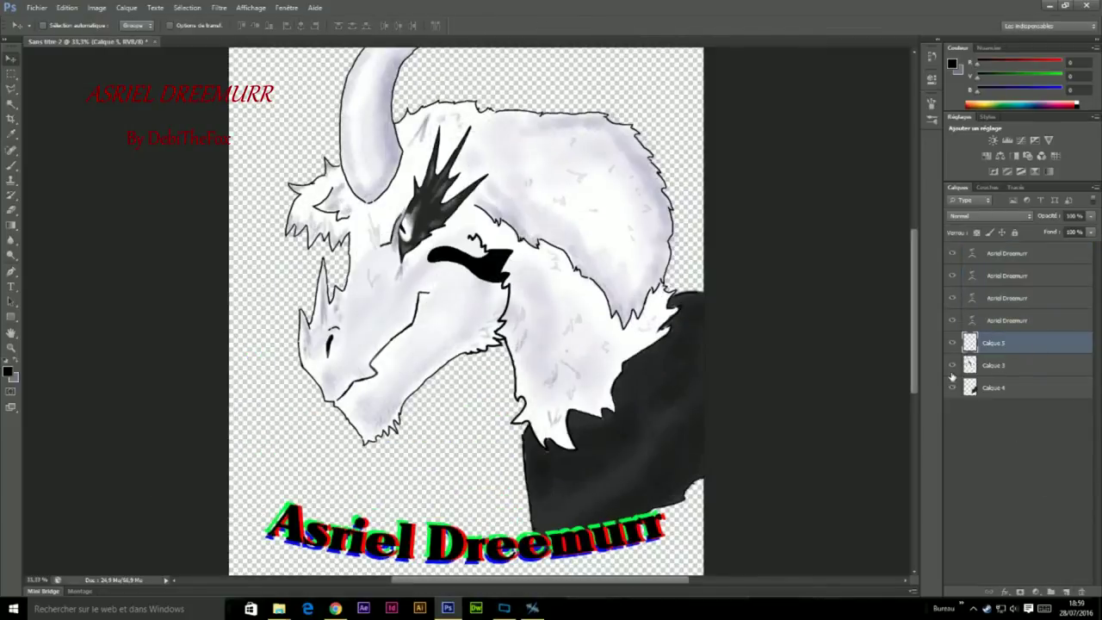
- Select a small square near the top-left and fill it with light blue
key(ctrl+plus)
key(m)
drag(250, 73, 306, 137)
key(i)
click(8, 372)
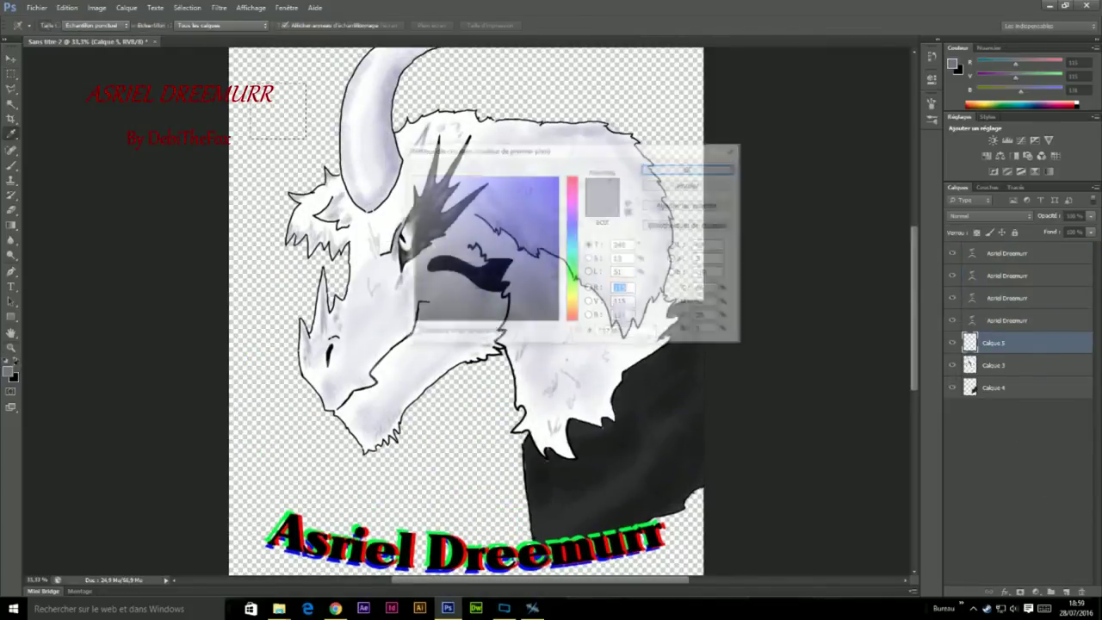
click(571, 248)
key(Return)
key(b)
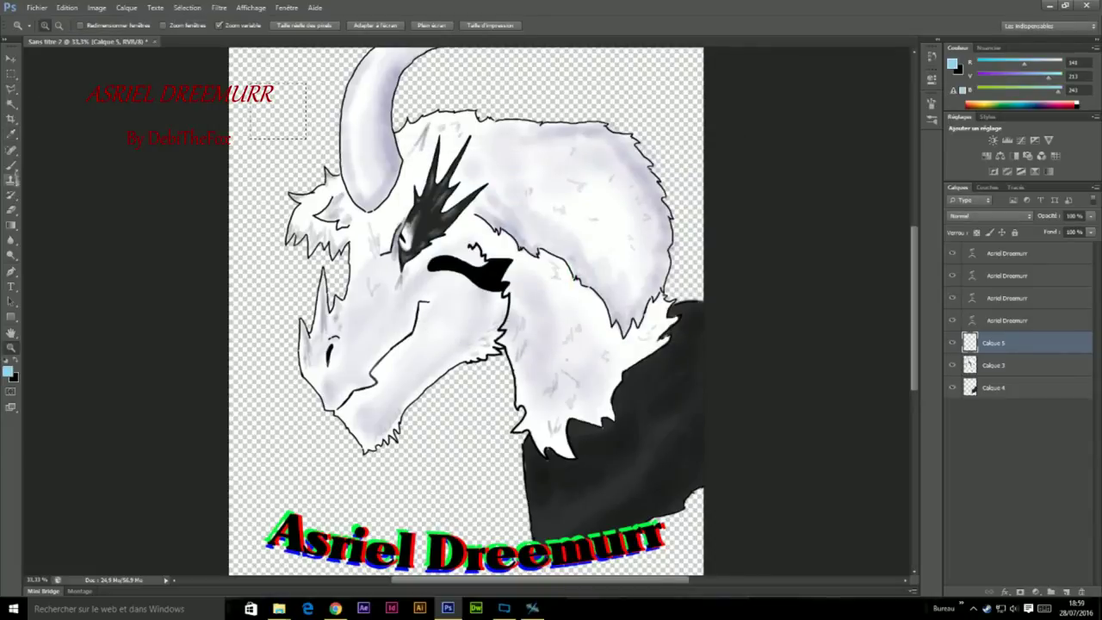
right_click(281, 98)
click(297, 89)
key(alt+BackSpace)
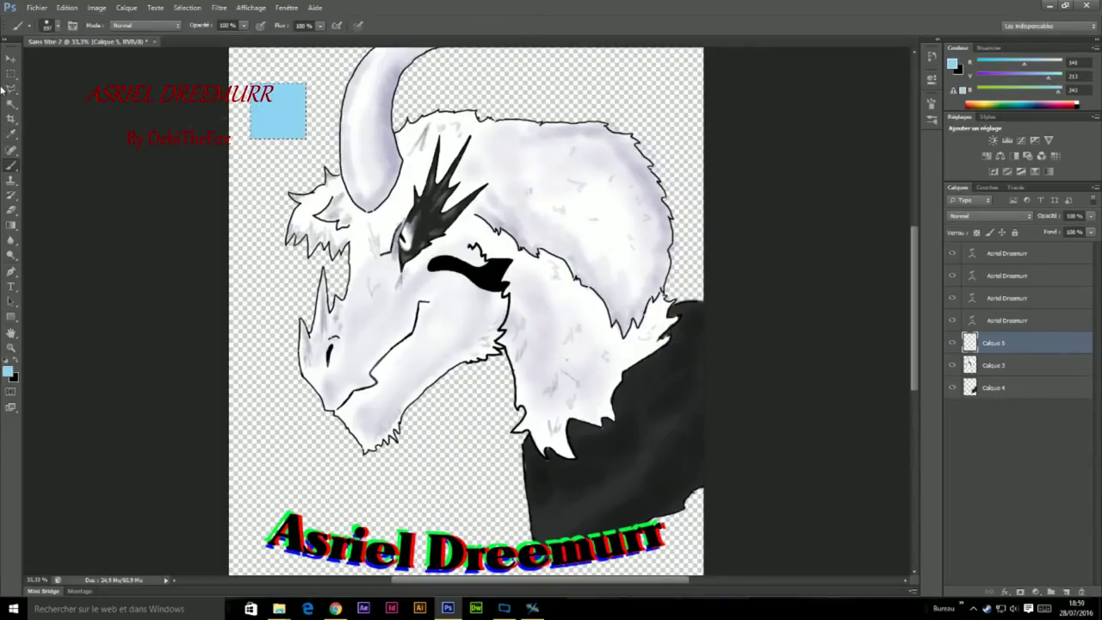
- Make white the paint colour, then rotate the blue square into a flattened diamond
click(8, 372)
click(410, 178)
key(Return)
right_click(317, 151)
key(Return)
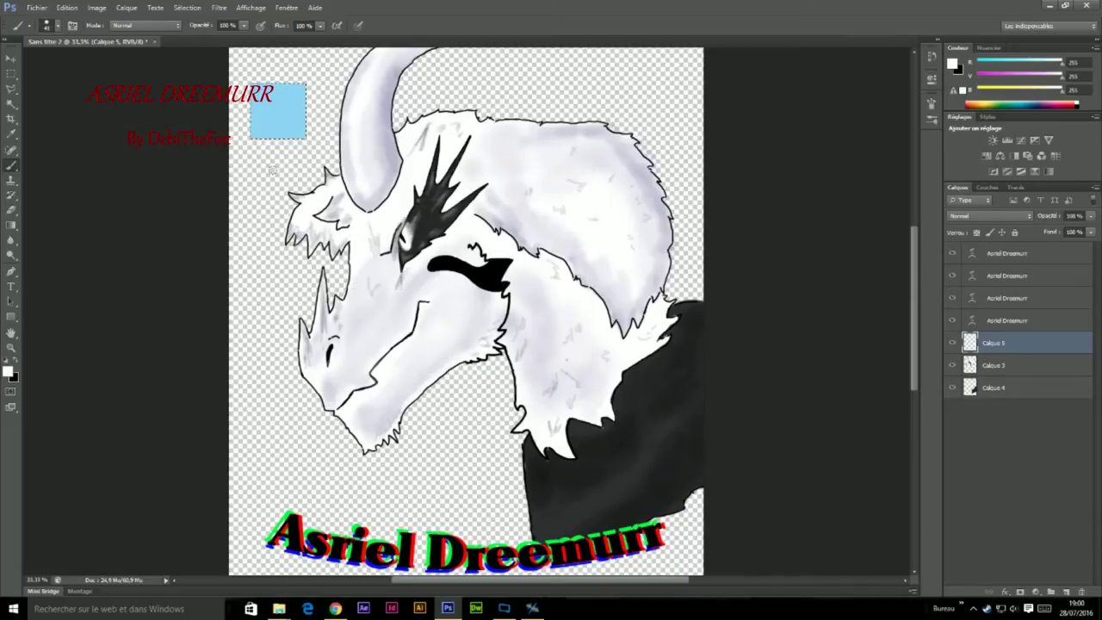
key(ctrl+t)
mouse_move(306, 139)
mouse_down()
mouse_move(312, 153)
mouse_move(307, 69)
mouse_move(344, 187)
mouse_up()
key(Return)
key(ctrl+t)
mouse_move(463, 182)
mouse_down()
mouse_move(486, 161)
mouse_move(714, 55)
mouse_up()
key(Return)
- Brighten the diamond's centre and upper-left with faint 10%-opacity white strokes
key(ctrl+plus)
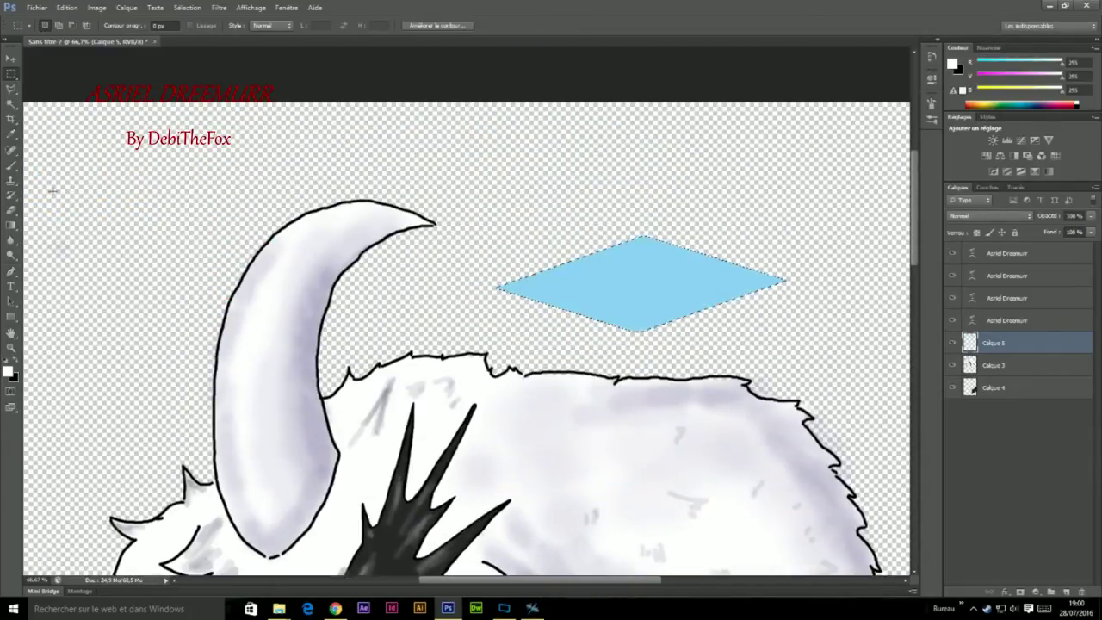
key(b)
drag(715, 299, 638, 317)
drag(243, 28, 247, 40)
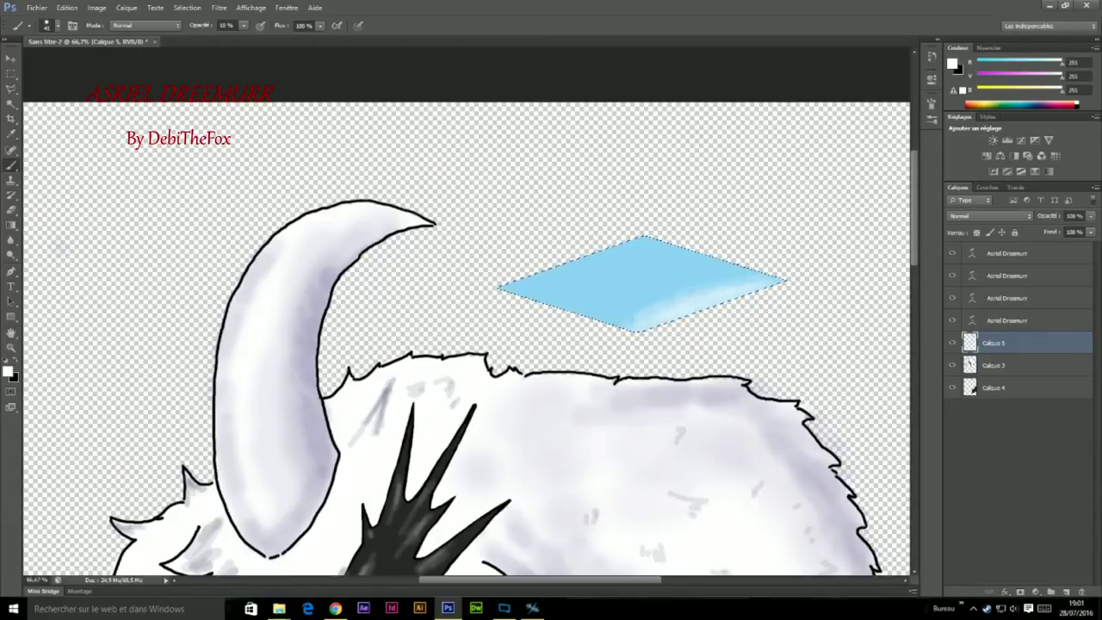
drag(689, 298, 631, 287)
mouse_move(645, 250)
mouse_down()
mouse_move(599, 284)
mouse_move(560, 278)
mouse_up()
- Paint darker blue streaks across the diamond
click(8, 372)
click(494, 236)
click(655, 169)
drag(631, 296, 556, 293)
mouse_move(680, 258)
mouse_down()
mouse_move(674, 279)
mouse_move(715, 284)
mouse_up()
- Paint white crack streaks across the diamond with a 28%-opacity brush
key(2)
key(8)
click(8, 372)
click(415, 149)
click(652, 167)
right_click(615, 279)
key(Return)
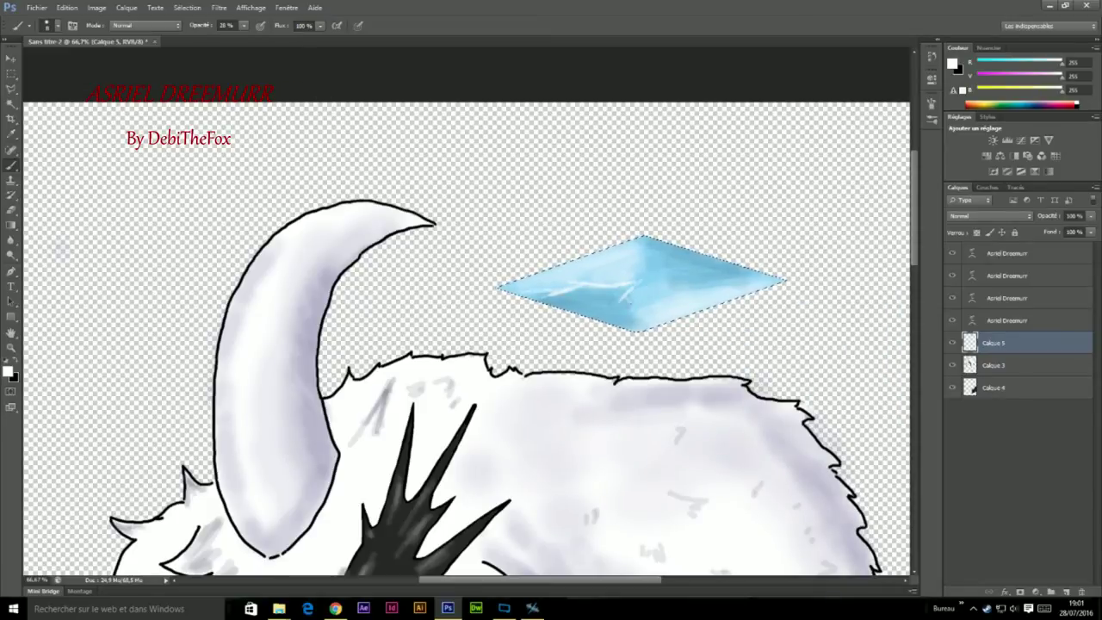
mouse_move(628, 314)
mouse_down()
mouse_move(637, 263)
mouse_move(713, 284)
mouse_up()
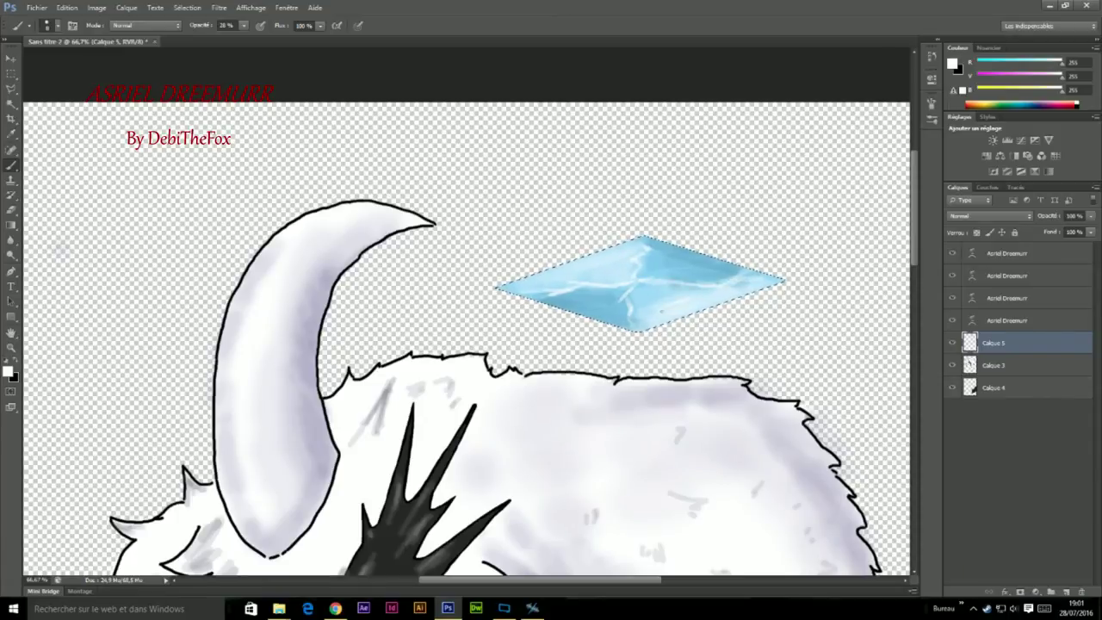
scroll(320, 356, down, 2)
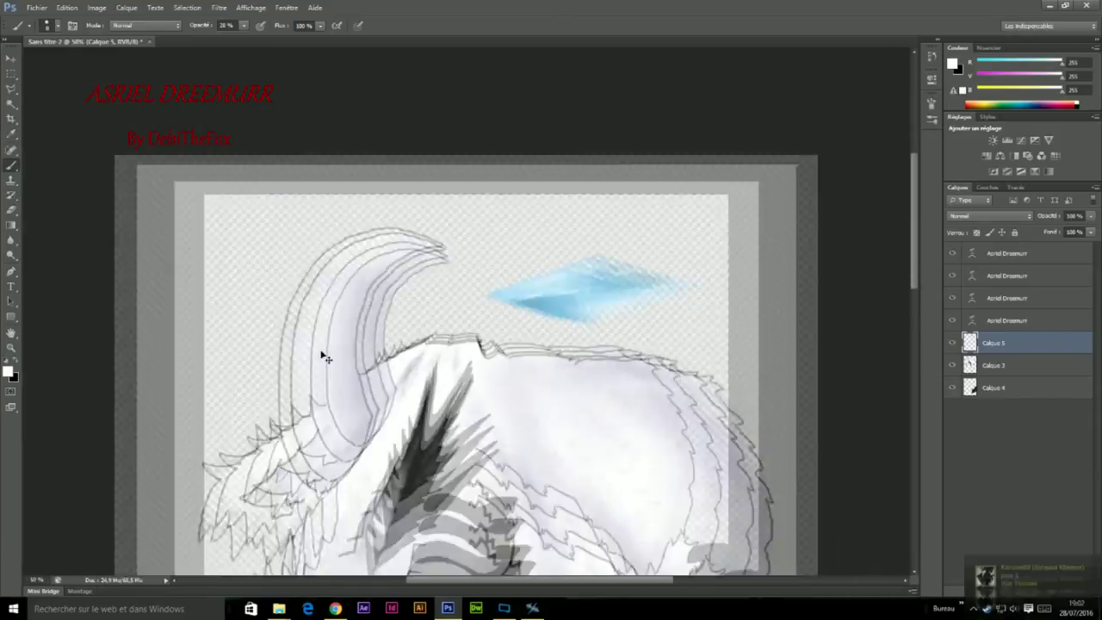
scroll(466, 310, up, 3)
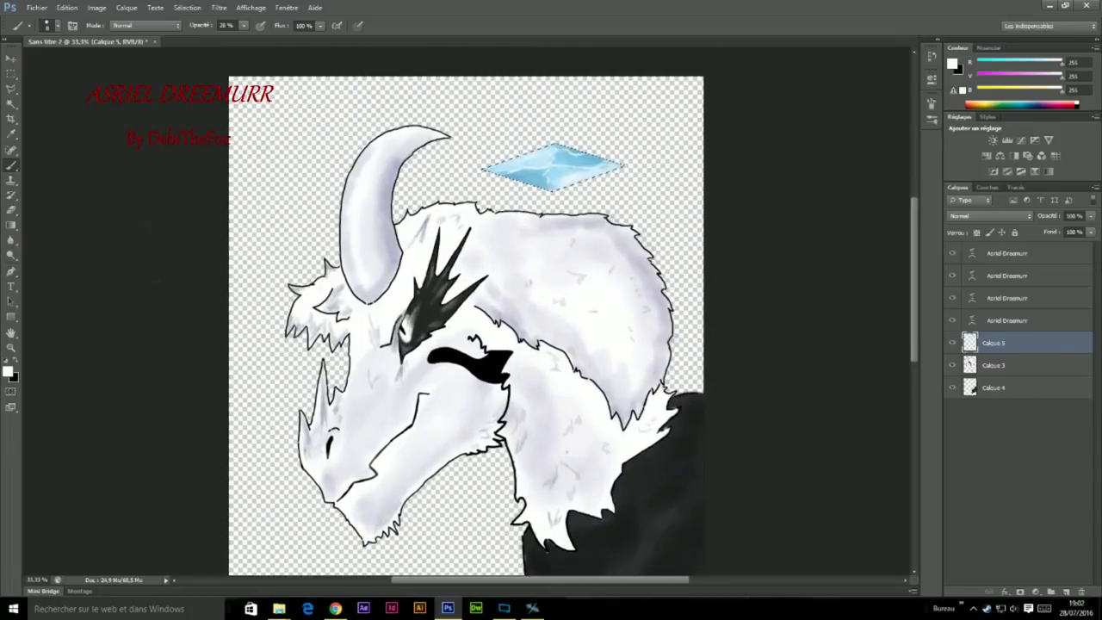
key(ctrl+t)
- Rotate the crystal upright, then place a smaller rotated copy at the head's right edge
drag(659, 137, 580, 67)
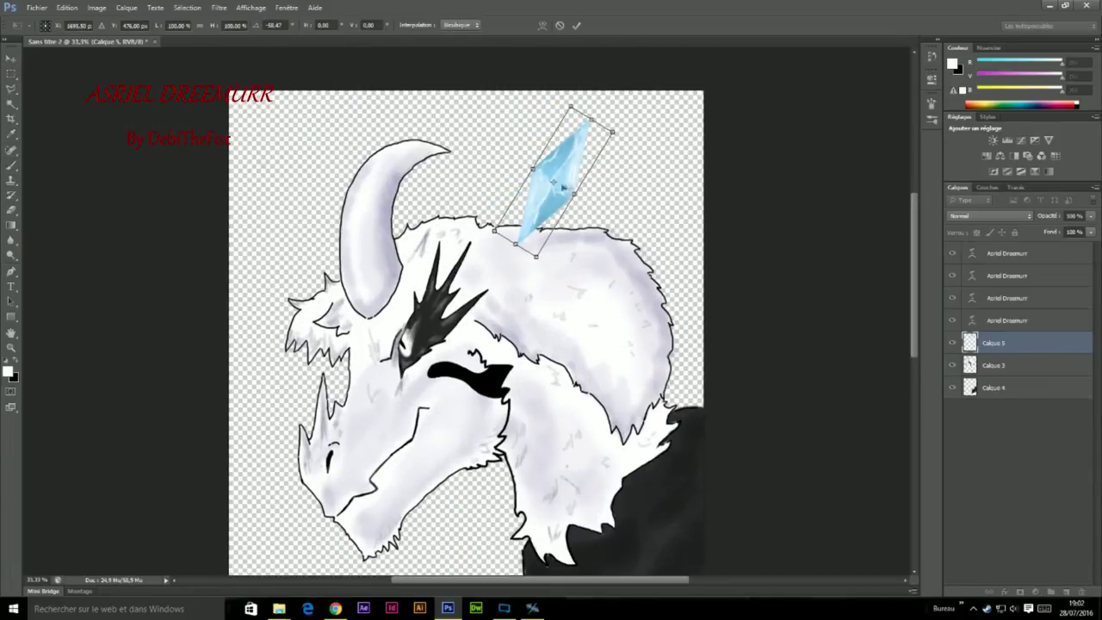
click(576, 25)
mouse_move(1016, 344)
mouse_down()
mouse_move(1082, 547)
mouse_move(1066, 593)
mouse_up()
key(v)
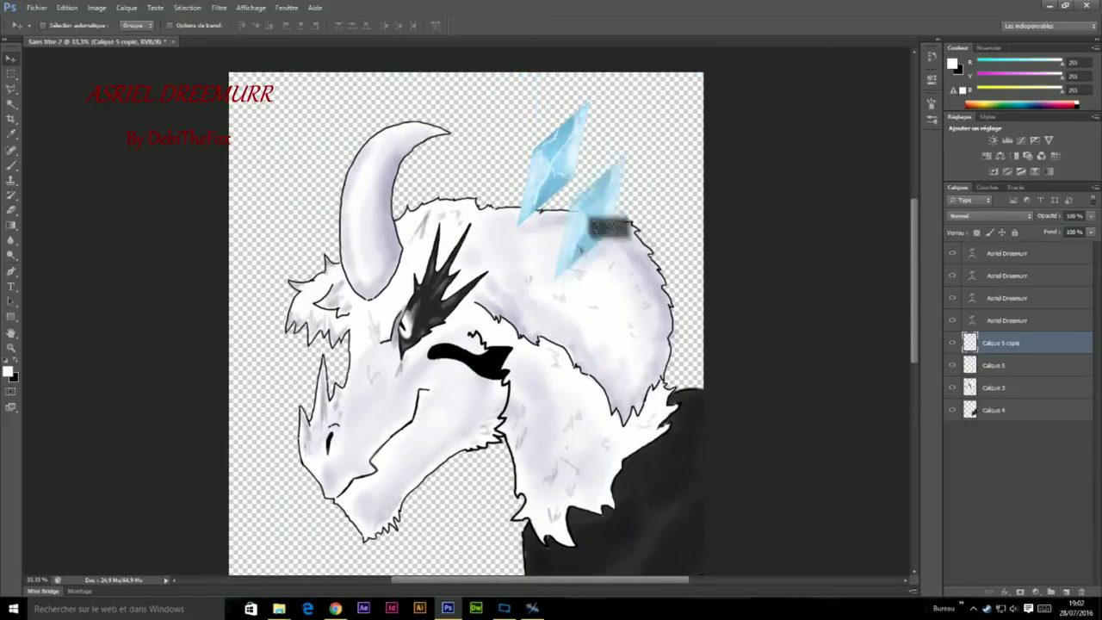
drag(594, 220, 633, 200)
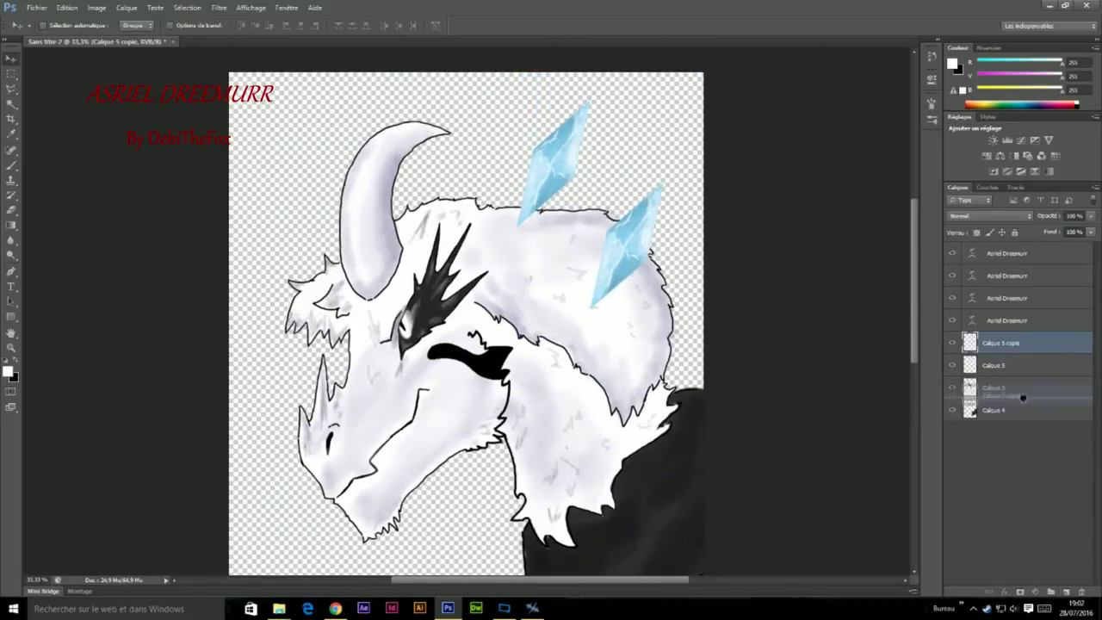
key(ctrl+bracketleft)
key(ctrl+bracketleft)
key(ctrl+t)
mouse_move(731, 161)
mouse_down()
mouse_move(722, 201)
mouse_move(731, 215)
mouse_up()
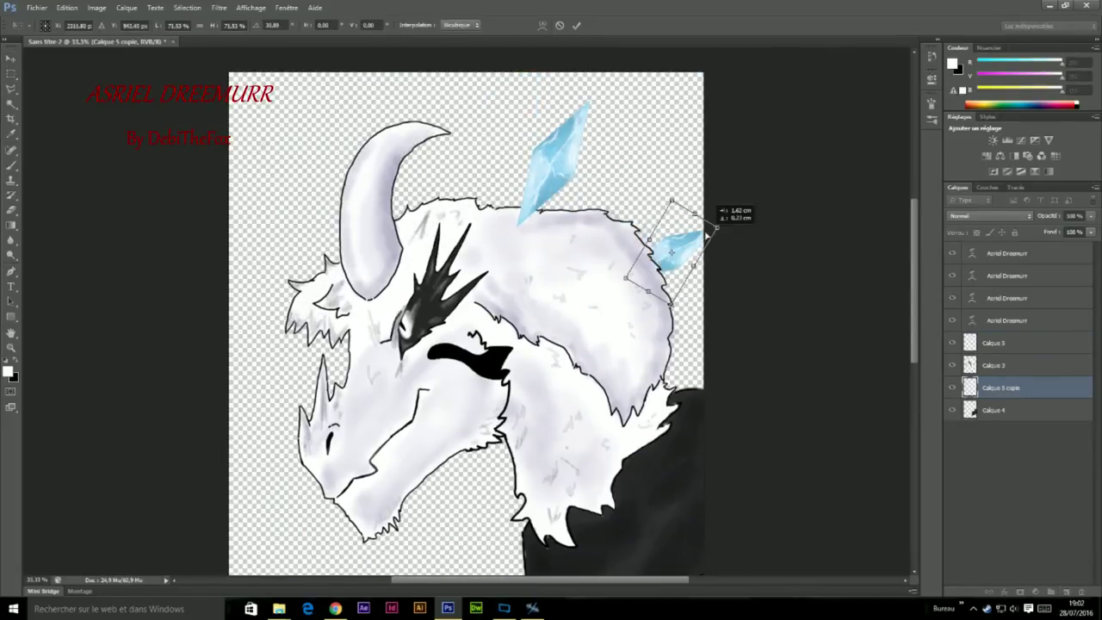
key(Return)
- Add a rotated crystal copy to the left of the snout
drag(999, 387, 999, 349)
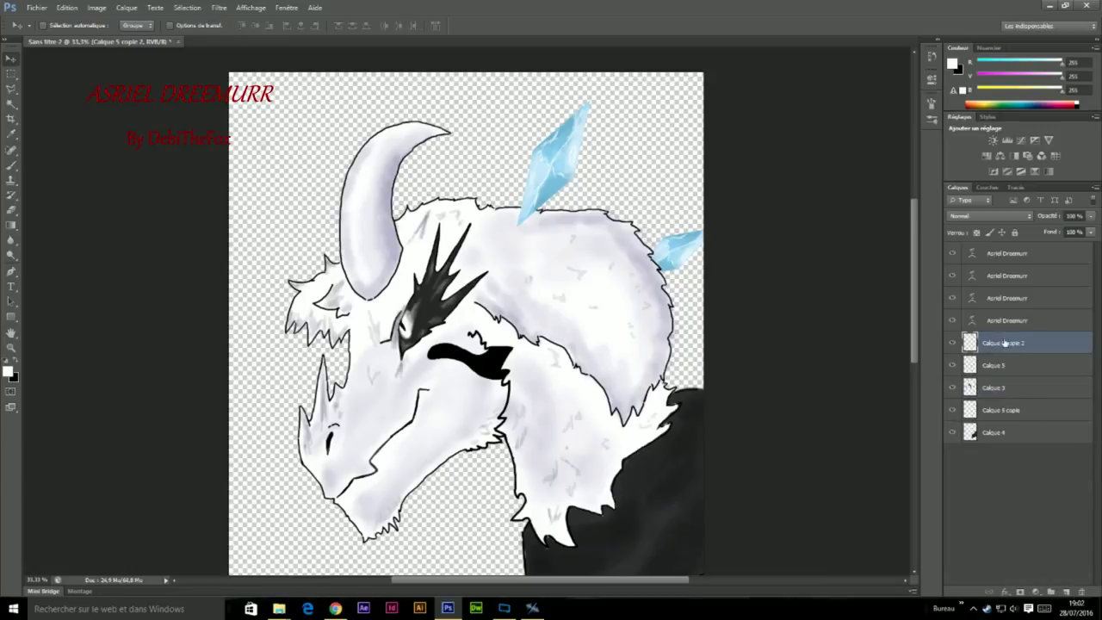
key(ctrl+t)
drag(603, 95, 582, 73)
drag(551, 160, 272, 401)
key(Return)
- Add a long, tilted crystal copy lower down toward the title
drag(1000, 365, 1067, 593)
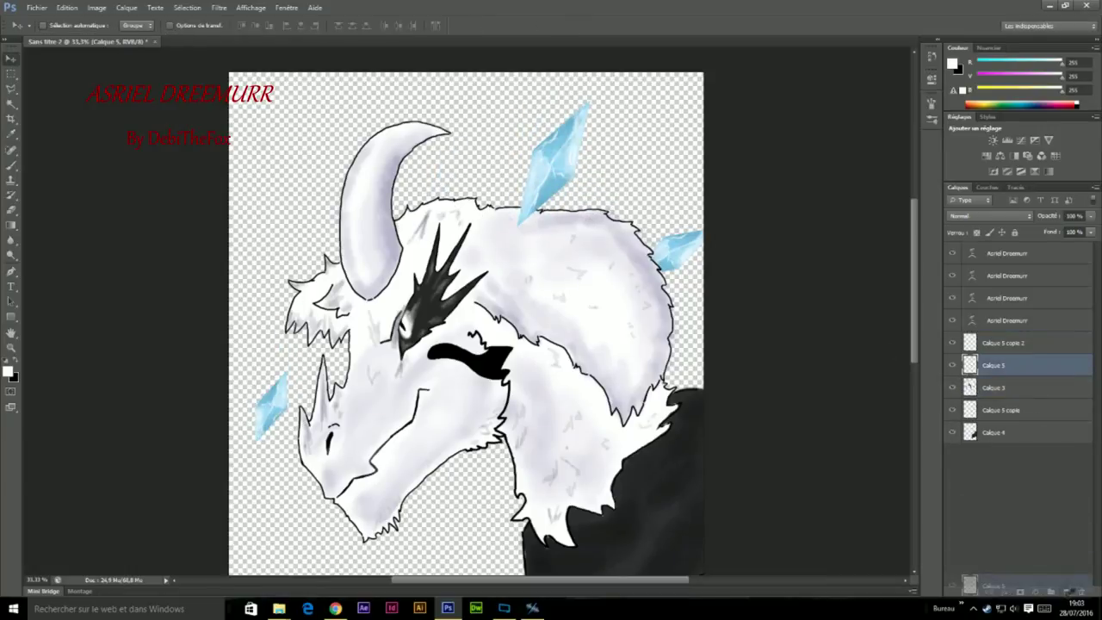
key(ctrl+minus)
click(1004, 343)
key(ctrl+t)
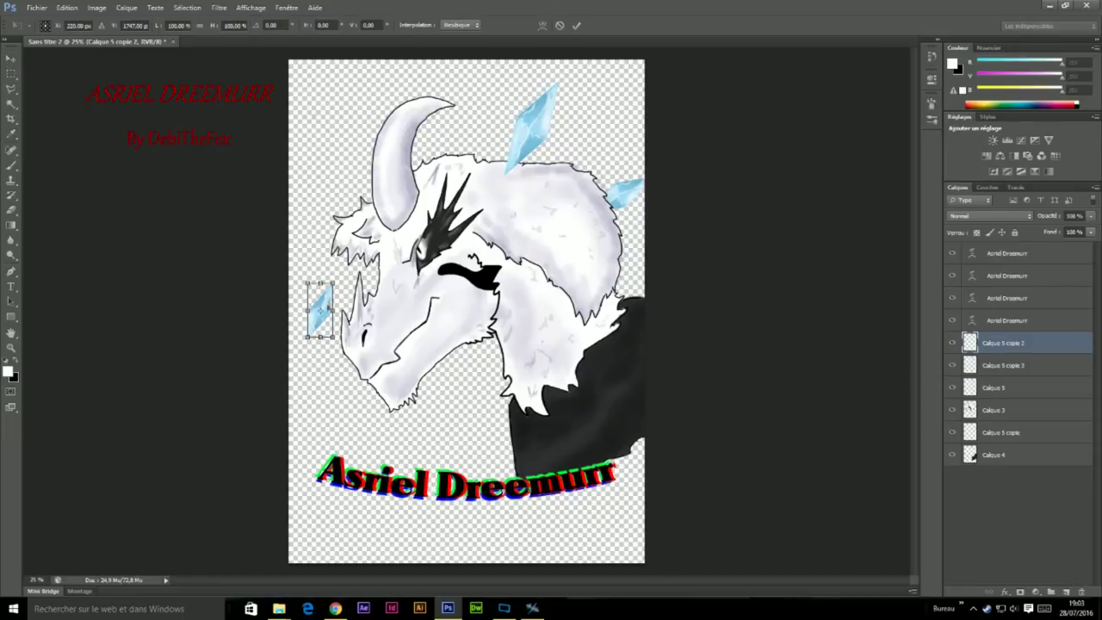
click(1031, 365)
key(ctrl+t)
mouse_move(529, 125)
mouse_down()
mouse_move(517, 387)
mouse_move(517, 284)
mouse_move(521, 303)
mouse_up()
drag(473, 390, 448, 441)
key(Return)
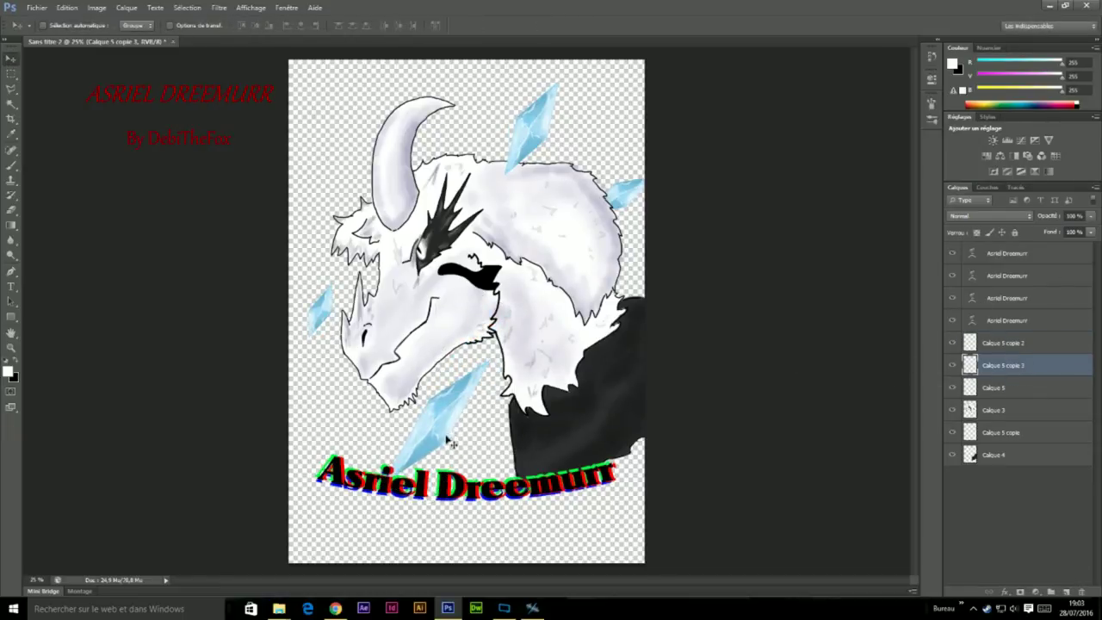
- Nudge the dragon drawing and Calque 4 layers to the right
click(994, 387)
click(994, 410)
ctrl+click(994, 455)
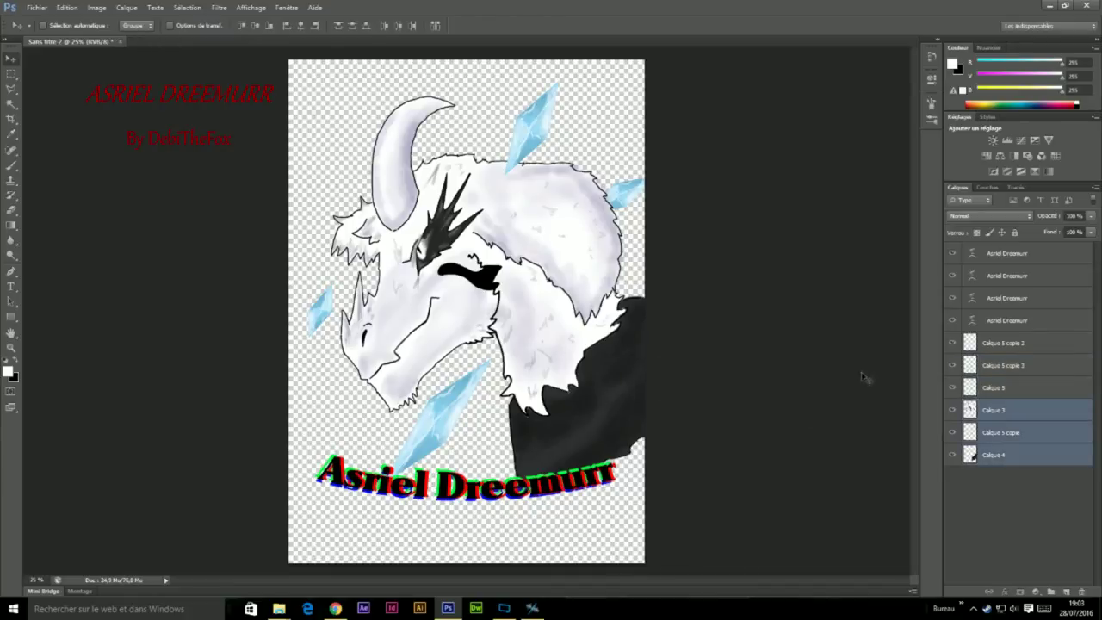
key(shift+Right)
key(shift+Right)
key(shift+Right)
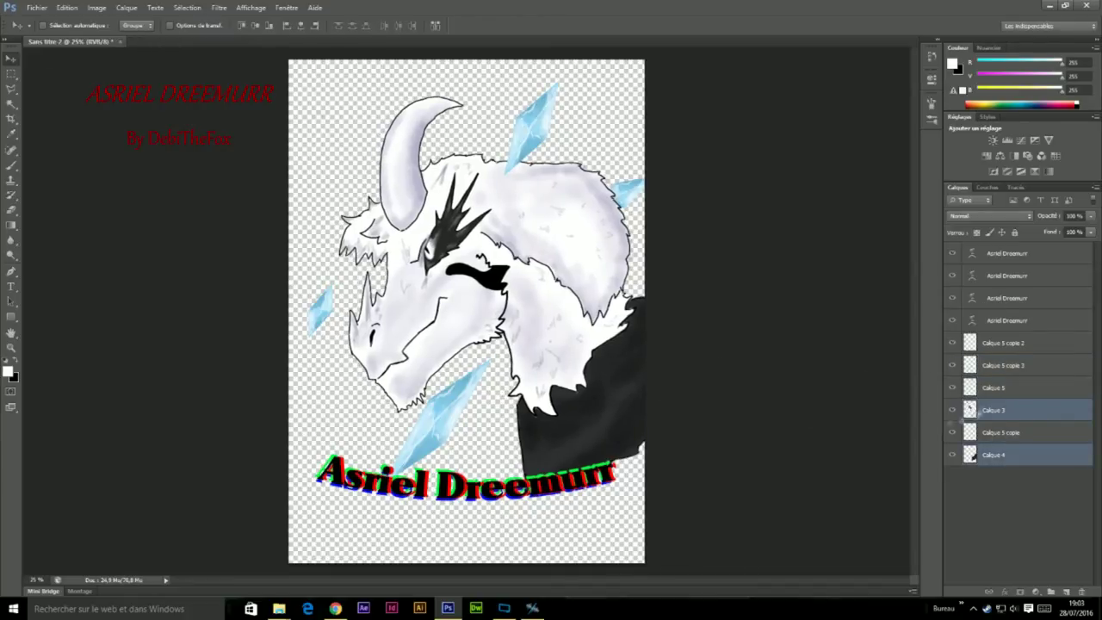
- Duplicate the three crystals, shrink them toward the upper left, and move one top-right
click(993, 387)
ctrl+click(1004, 366)
ctrl+click(1003, 343)
key(ctrl+j)
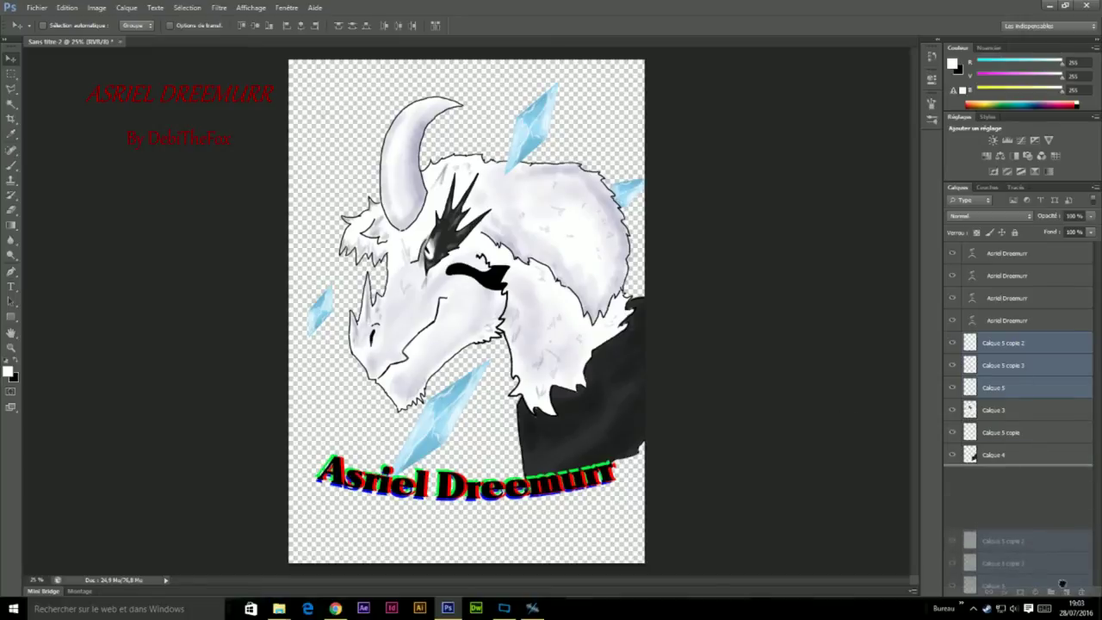
key(ctrl+t)
mouse_move(563, 79)
mouse_down()
mouse_move(422, 303)
mouse_move(315, 520)
mouse_move(516, 302)
mouse_move(367, 197)
mouse_up()
key(v)
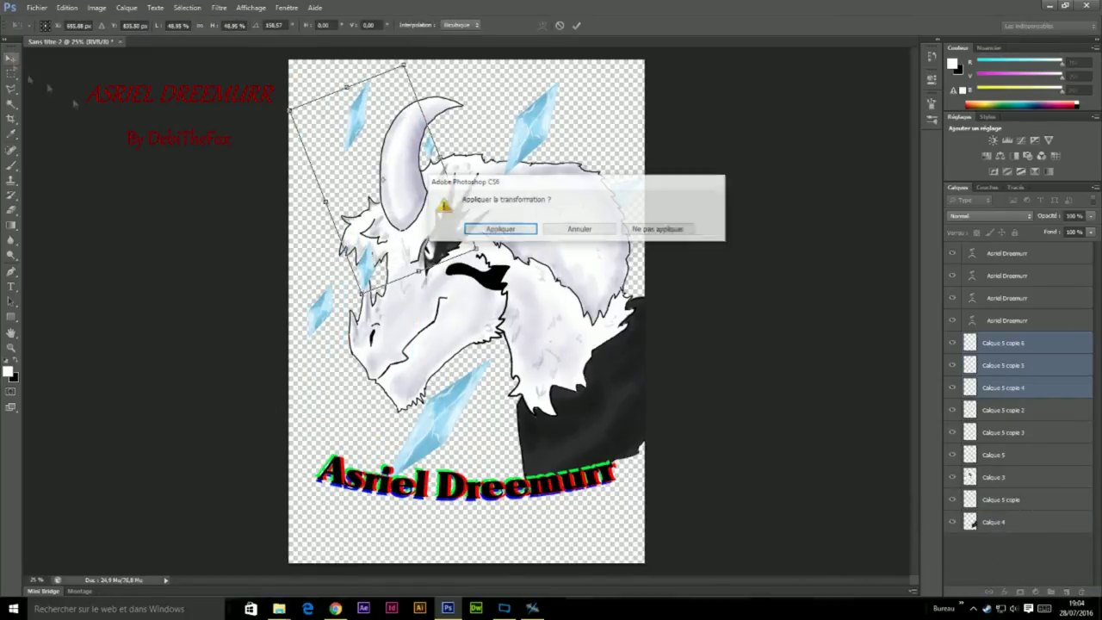
click(492, 226)
click(1004, 388)
drag(603, 145, 613, 106)
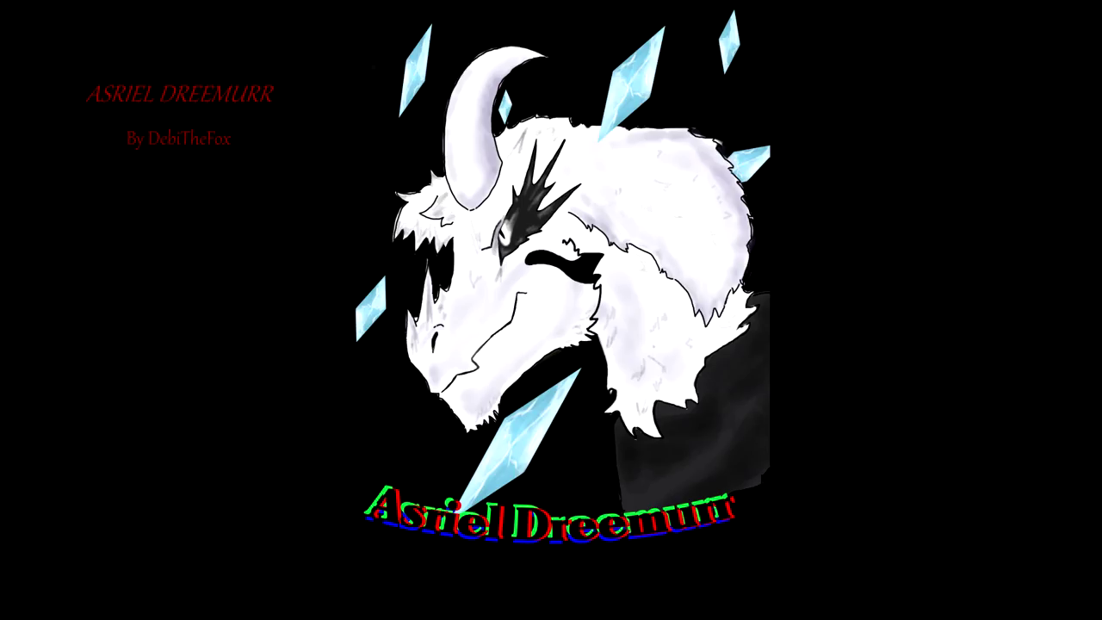